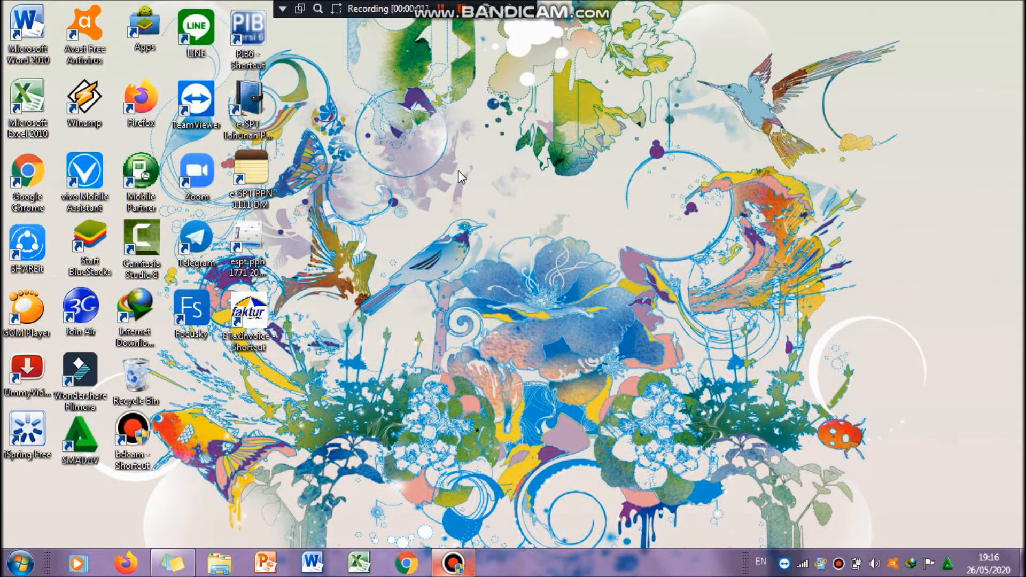
Step: Launch the eSPT 1771 program and connect to the PT MNF Pesona Indonesia database
{"action": "left_click", "coordinate": [255, 250]}
{"action": "double_click", "coordinate": [255, 250]}
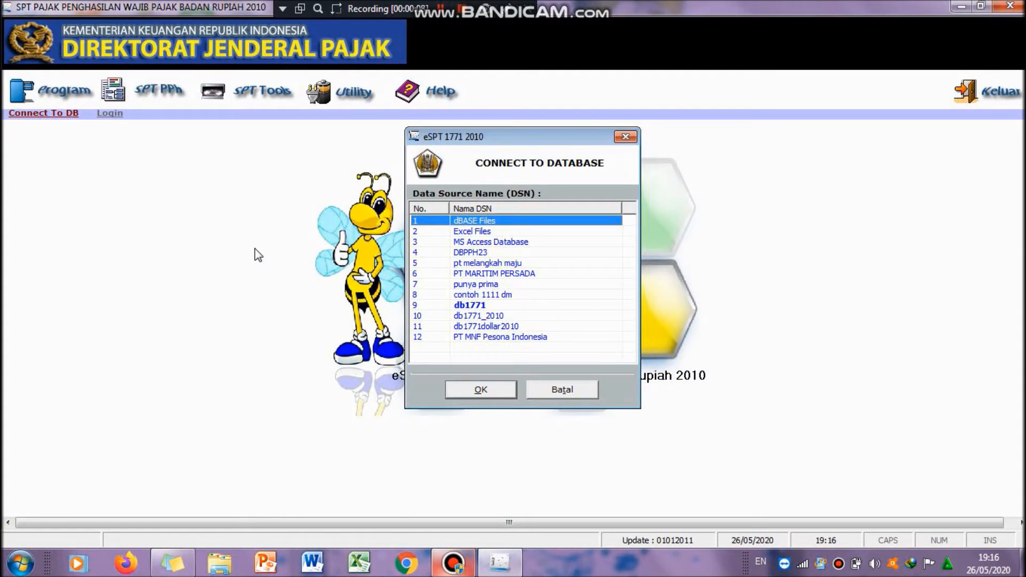
{"action": "left_click", "coordinate": [502, 337]}
{"action": "left_click", "coordinate": [488, 396]}
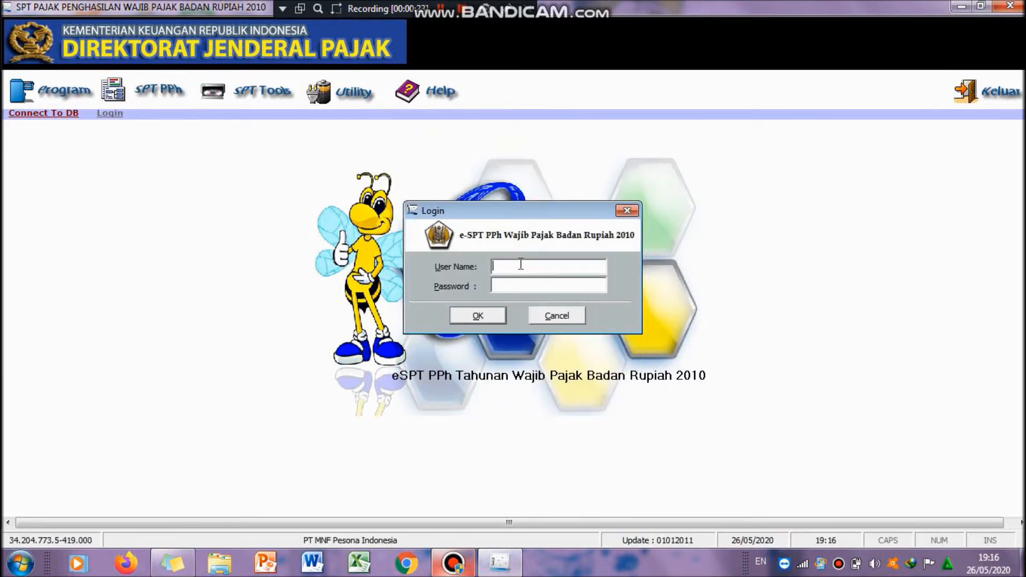
Step: Log in with user name administrator and the account password
{"action": "type", "text": "administrator"}
{"action": "left_click", "coordinate": [584, 283]}
{"action": "type", "text": "***"}
{"action": "left_click", "coordinate": [490, 312]}
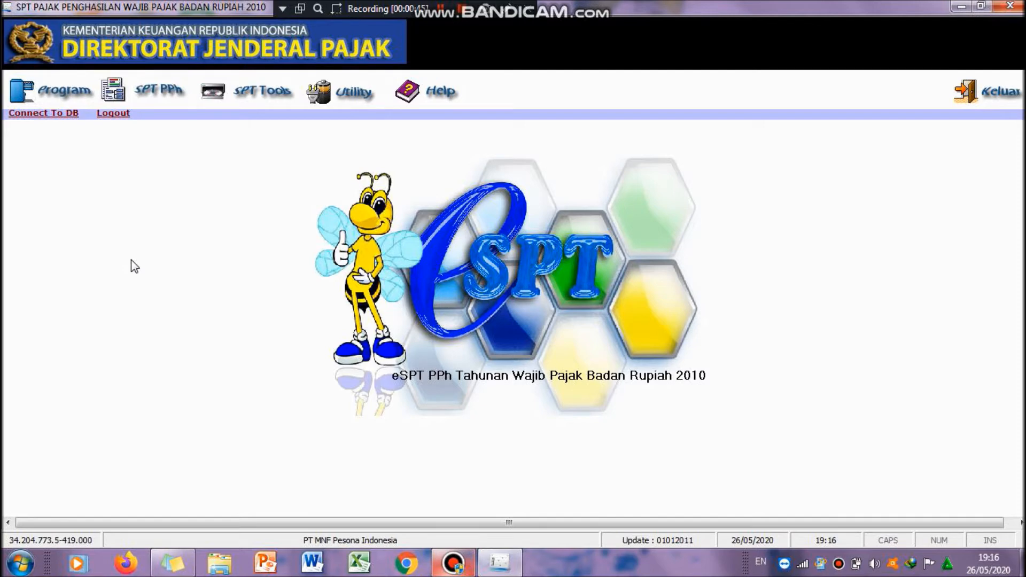
{"action": "left_click", "coordinate": [64, 94]}
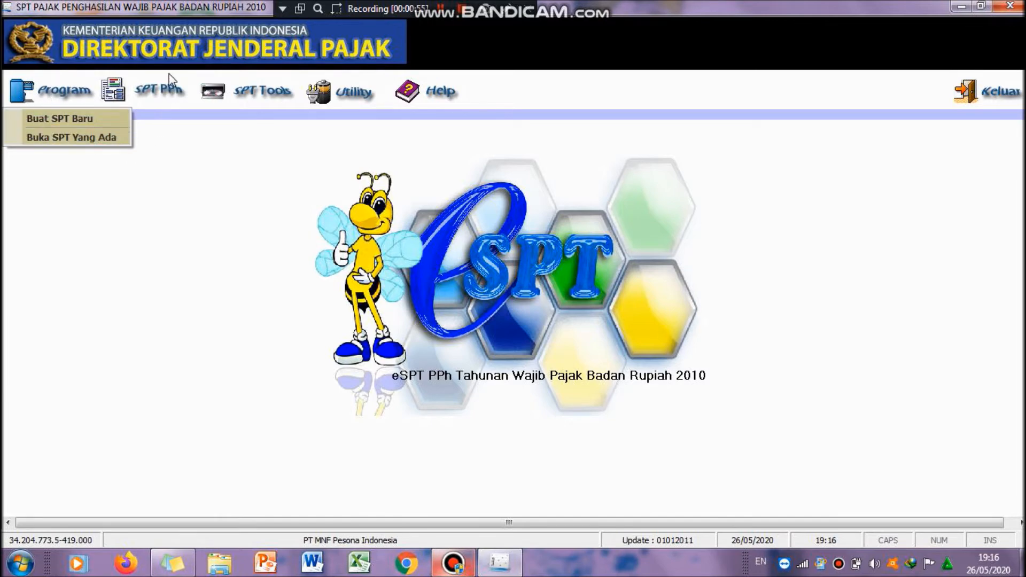
{"action": "left_click", "coordinate": [166, 90]}
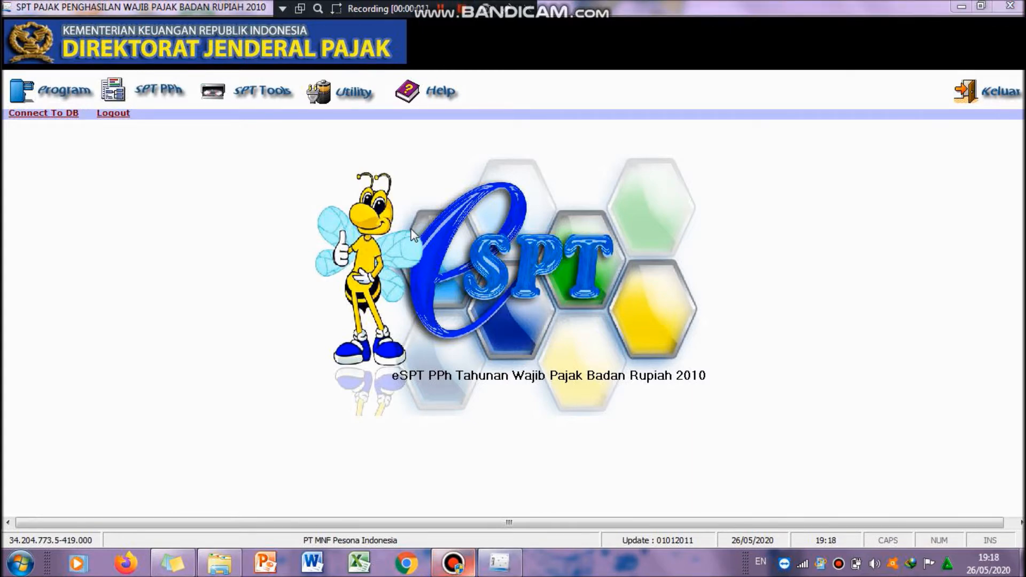
{"action": "left_click", "coordinate": [266, 97]}
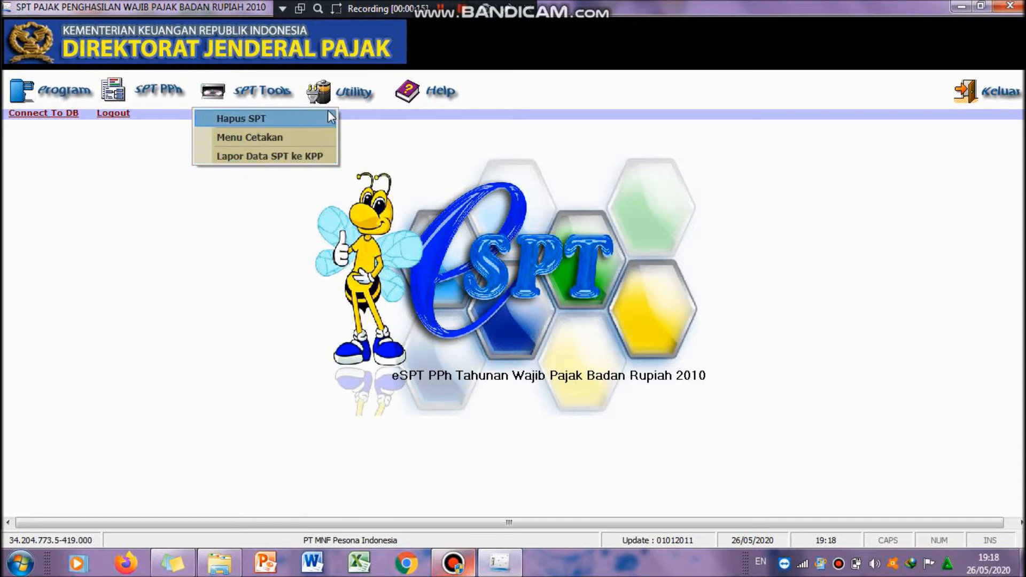
{"action": "left_click", "coordinate": [342, 95]}
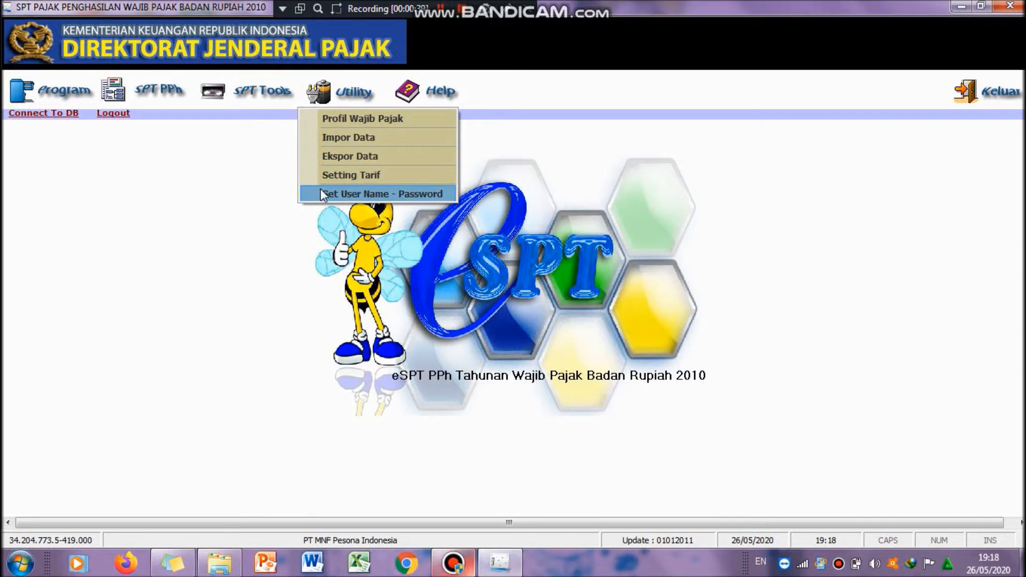
{"action": "left_click", "coordinate": [447, 95]}
{"action": "left_click", "coordinate": [448, 98]}
{"action": "left_click", "coordinate": [448, 96]}
{"action": "left_click", "coordinate": [445, 9]}
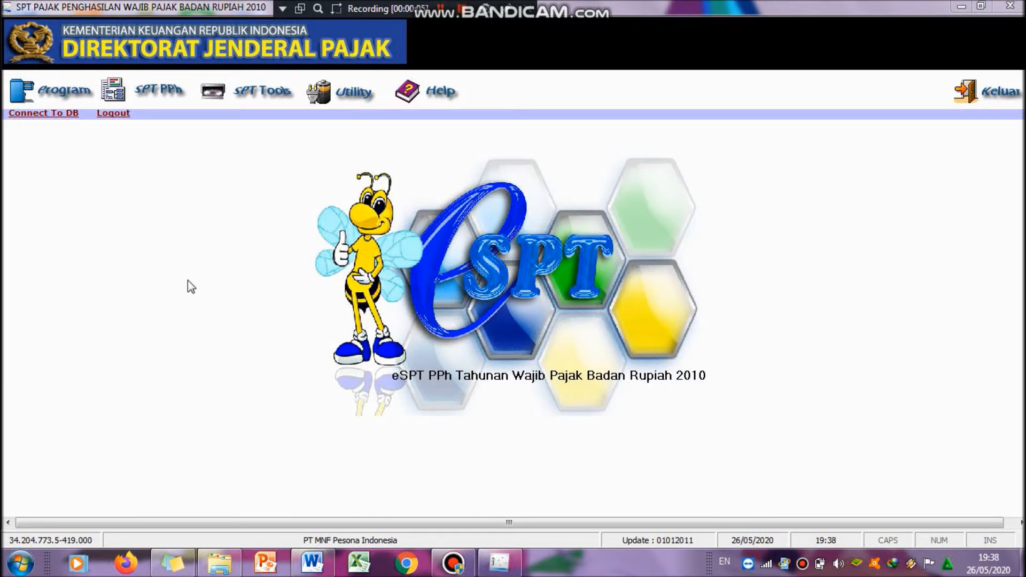
Step: Create a new SPT for tax year 2018 with revision number 0
{"action": "left_click", "coordinate": [56, 103]}
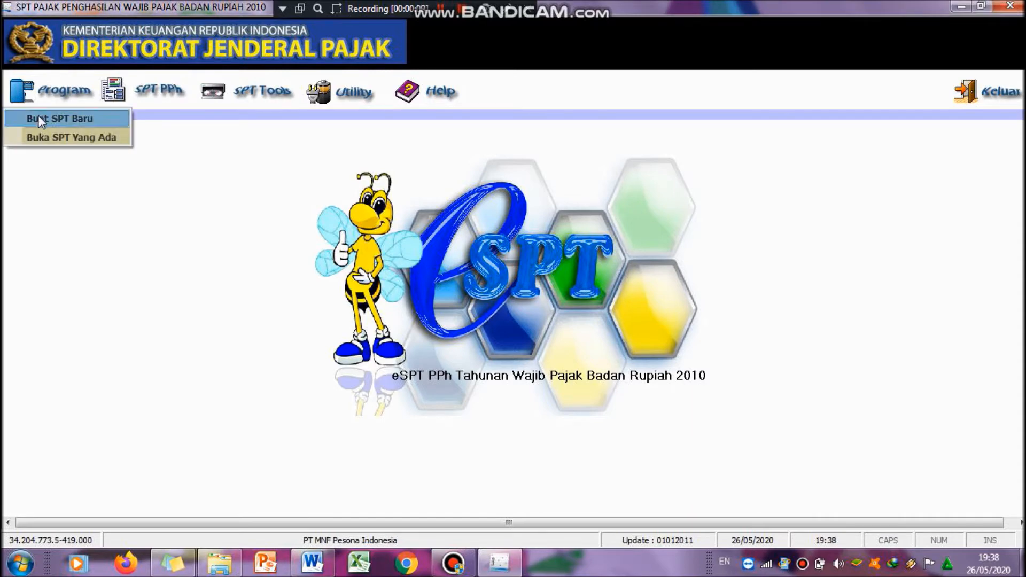
{"action": "left_click", "coordinate": [37, 117]}
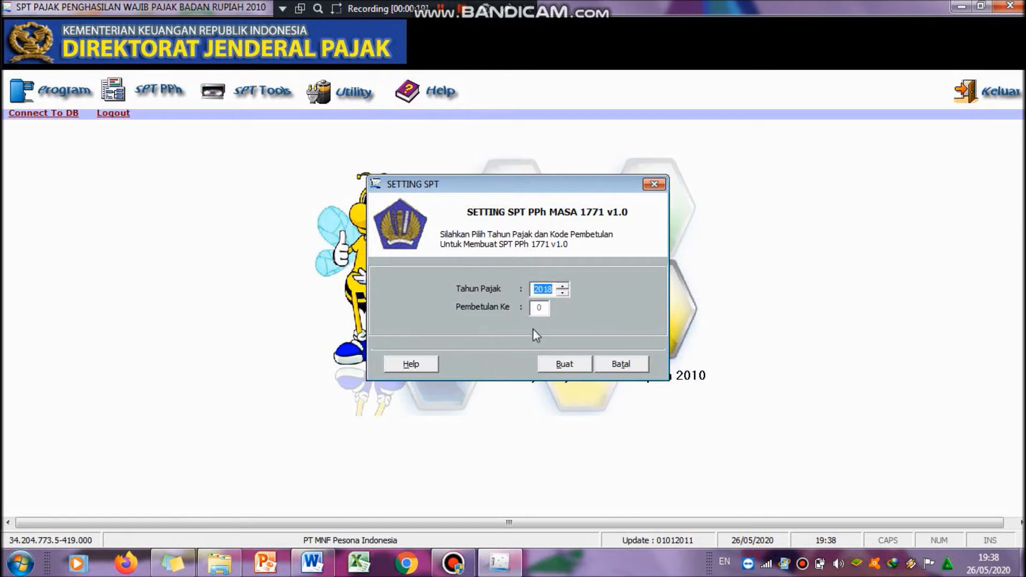
{"action": "left_click", "coordinate": [564, 367]}
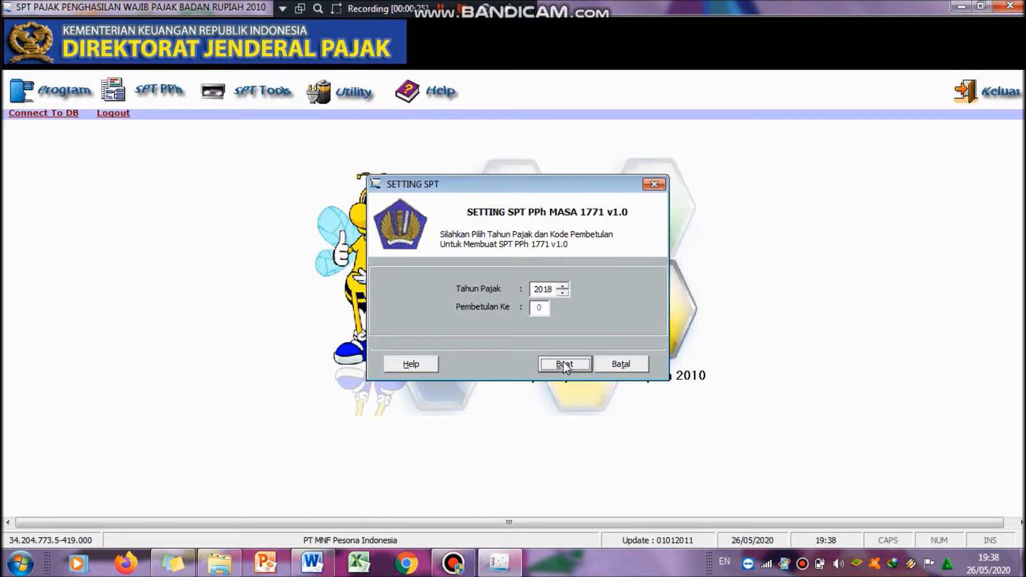
{"action": "left_click", "coordinate": [564, 365]}
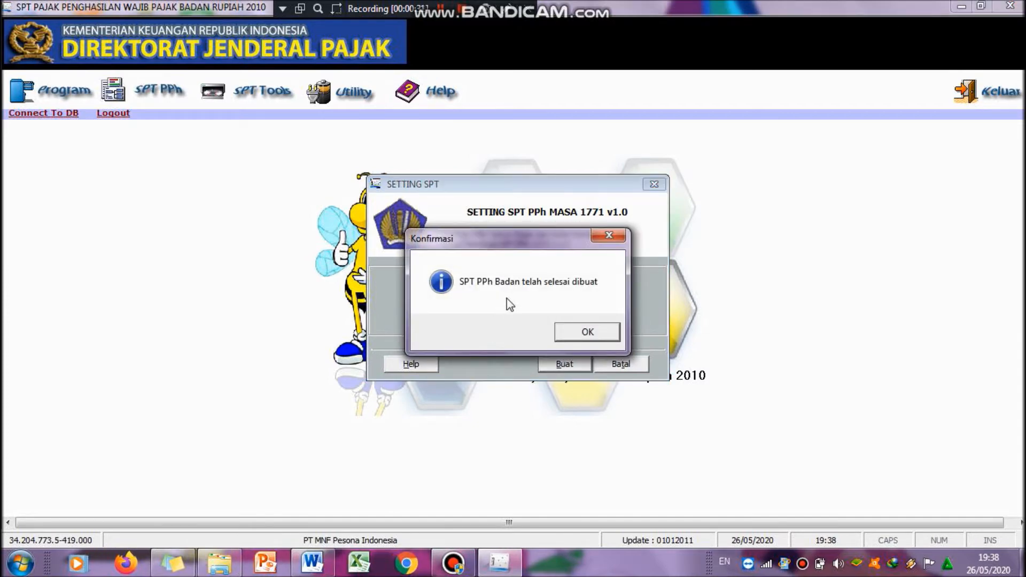
{"action": "left_click", "coordinate": [583, 336]}
Step: Open the existing 2018 SPT, revision 0
{"action": "left_click", "coordinate": [152, 88]}
{"action": "left_click", "coordinate": [150, 90]}
{"action": "left_click", "coordinate": [76, 91]}
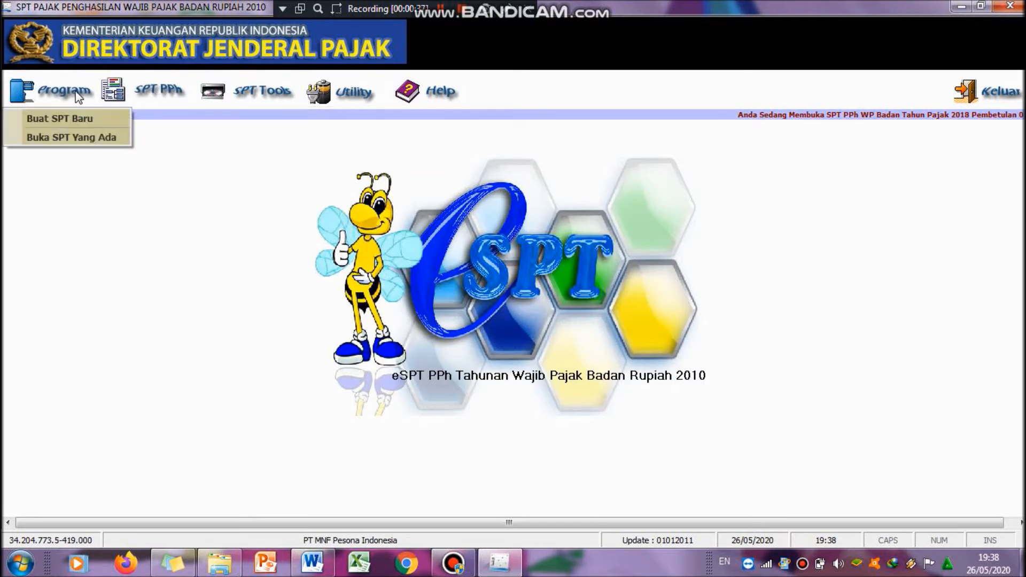
{"action": "left_click", "coordinate": [63, 137]}
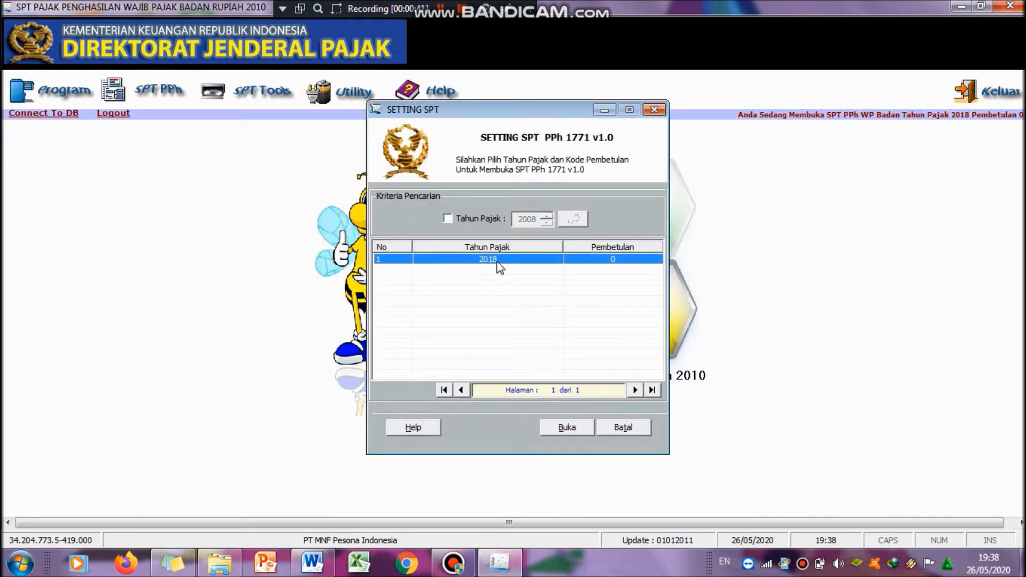
{"action": "left_click", "coordinate": [565, 427]}
{"action": "left_click", "coordinate": [516, 347]}
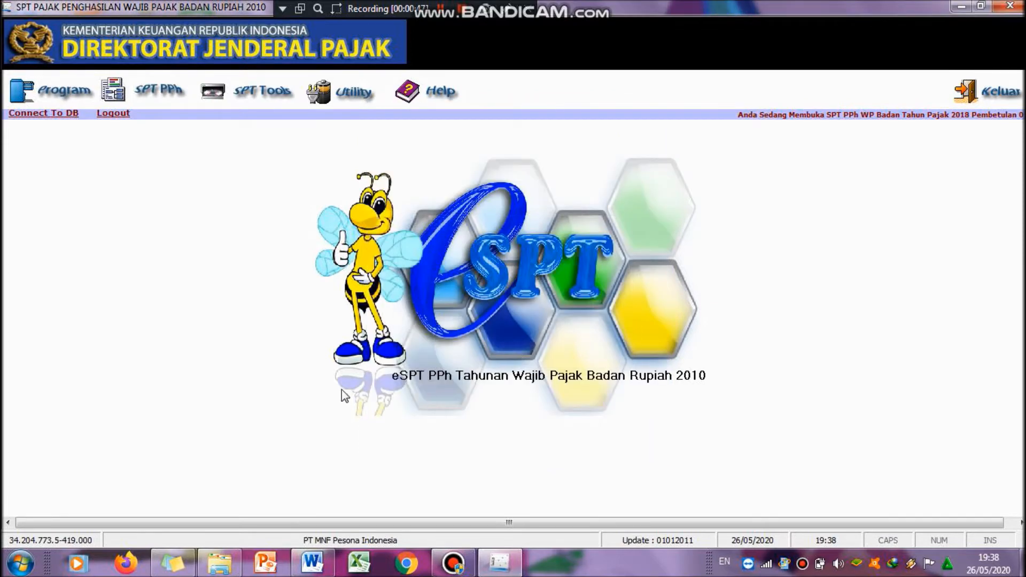
{"action": "left_click", "coordinate": [149, 102]}
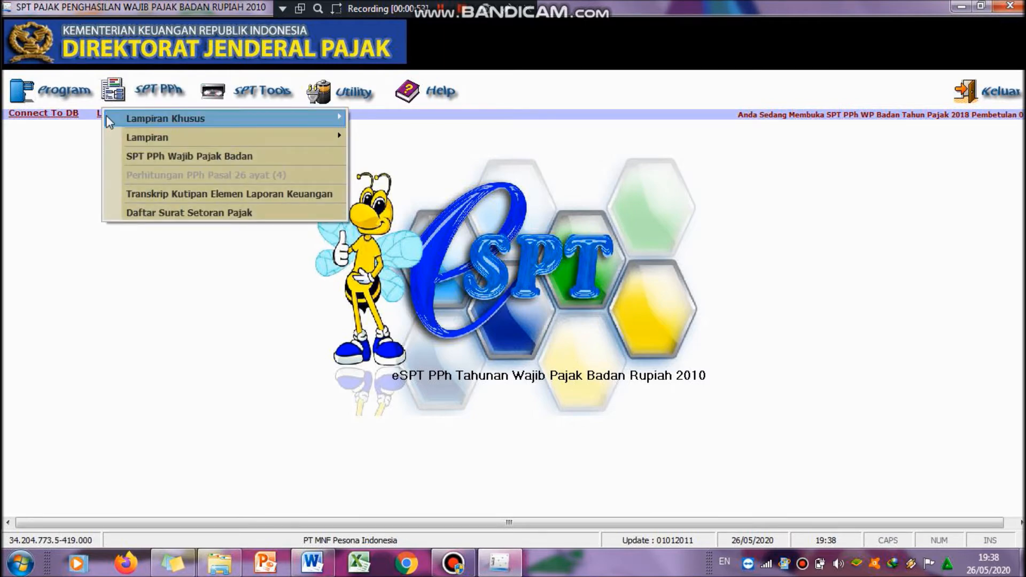
{"action": "mouse_move", "coordinate": [110, 122]}
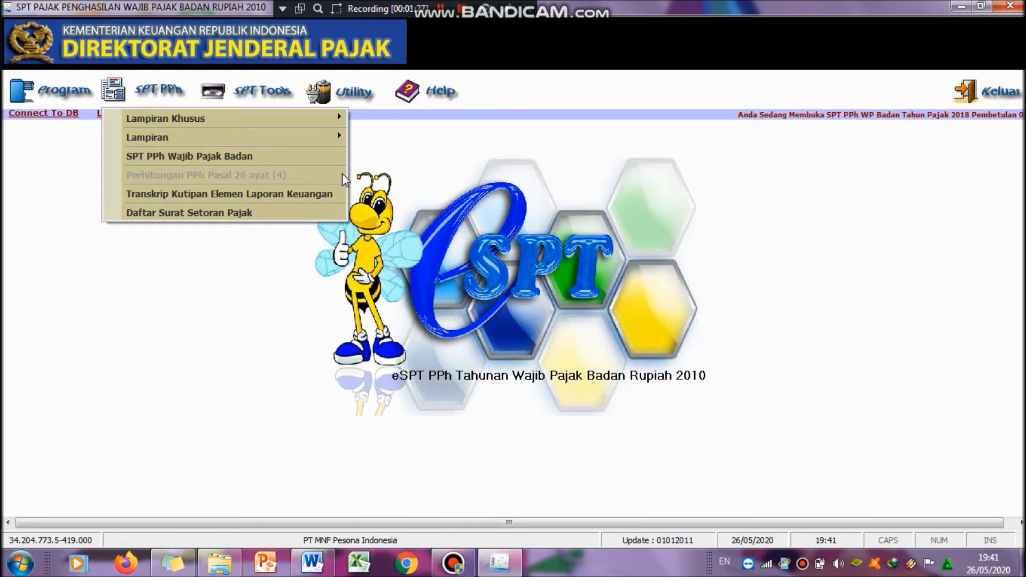
{"action": "left_click", "coordinate": [444, 8]}
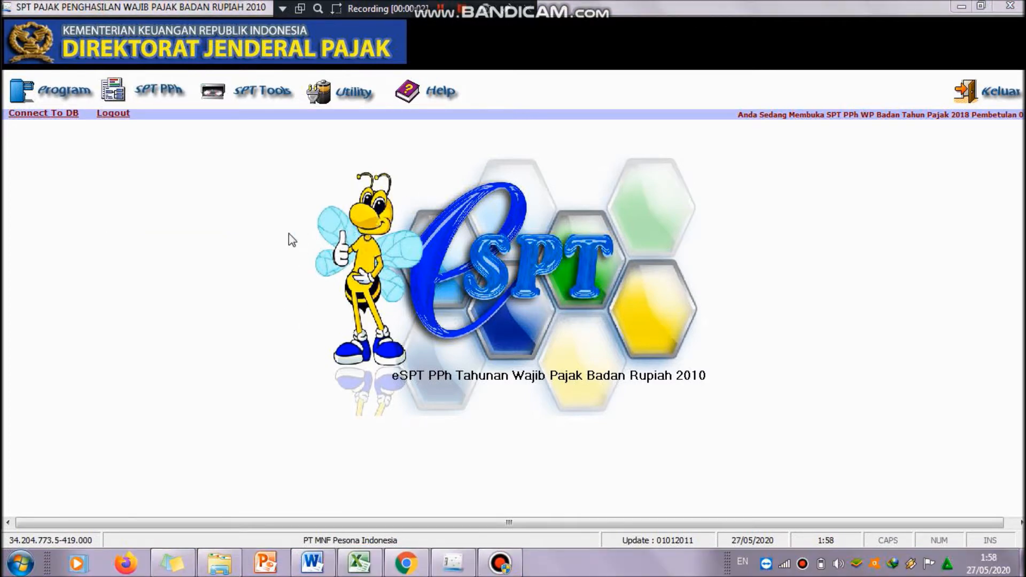
Step: Open the Transkrip Kutipan Elemen Laporan Keuangan form and enter 2,450,000,000 for Kas dan Setara Kas from the Word balance sheet
{"action": "left_click", "coordinate": [158, 91]}
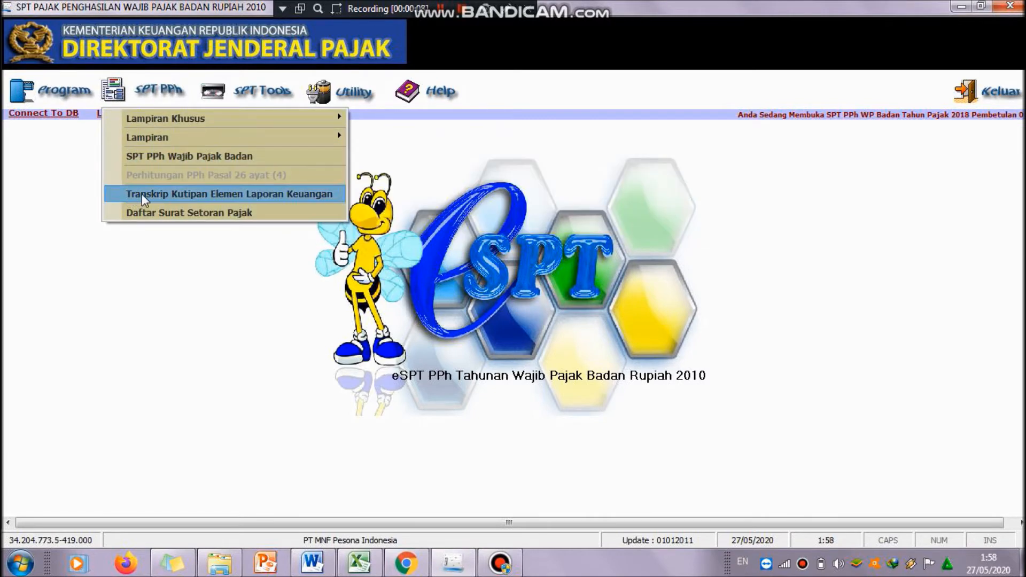
{"action": "left_click", "coordinate": [142, 194]}
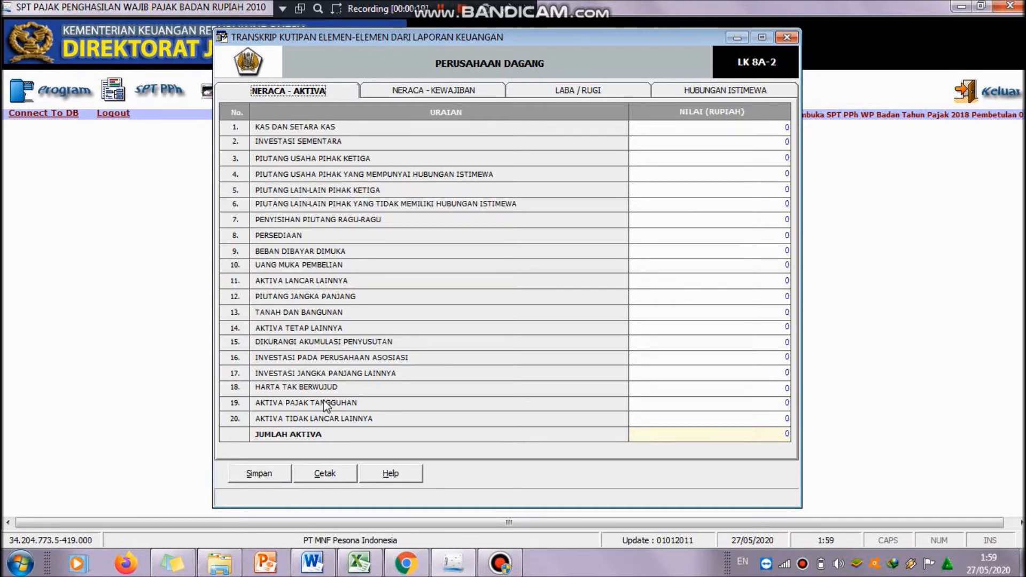
{"action": "left_click", "coordinate": [312, 563]}
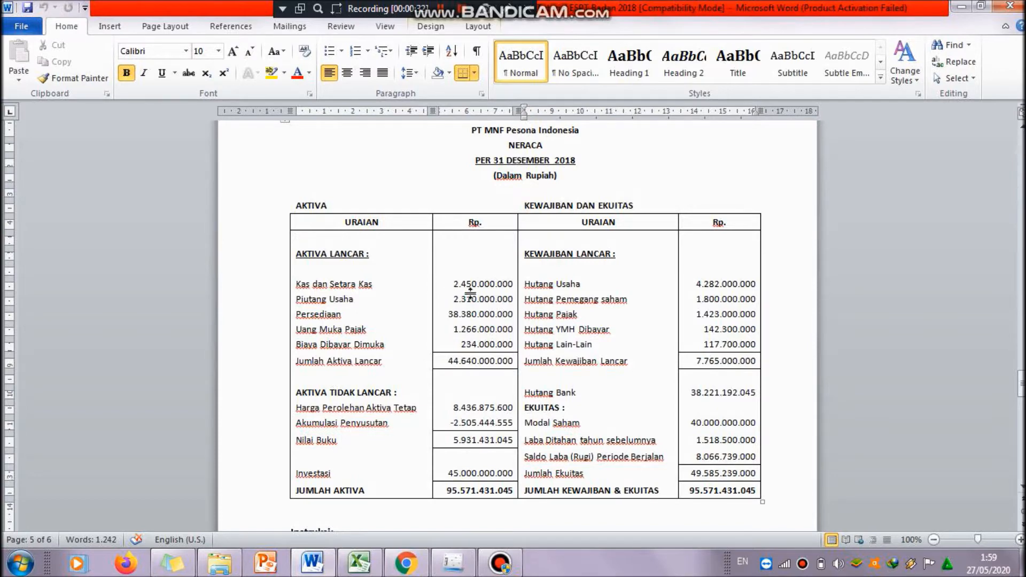
{"action": "left_click", "coordinate": [453, 564]}
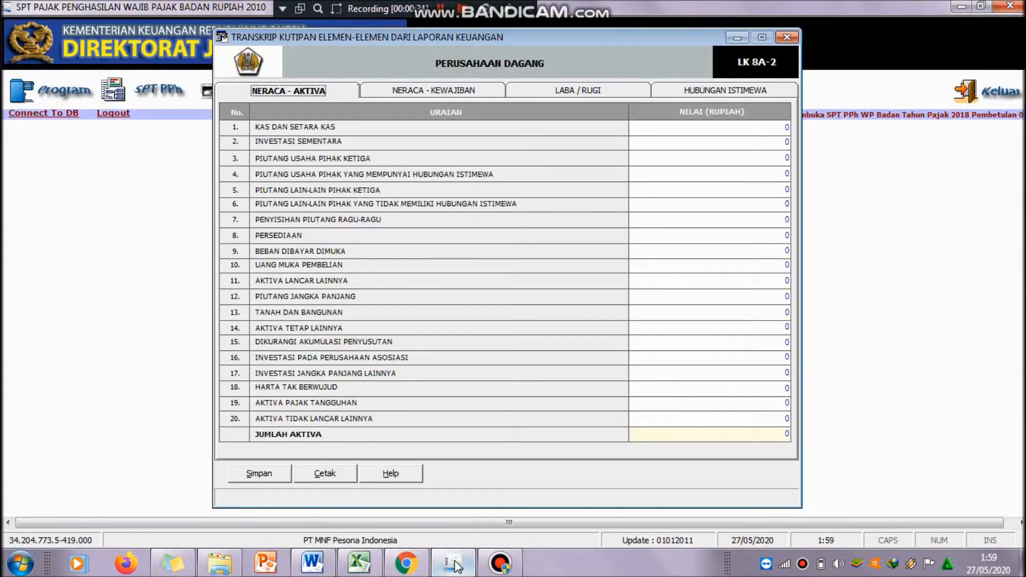
{"action": "type", "text": "2450000000"}
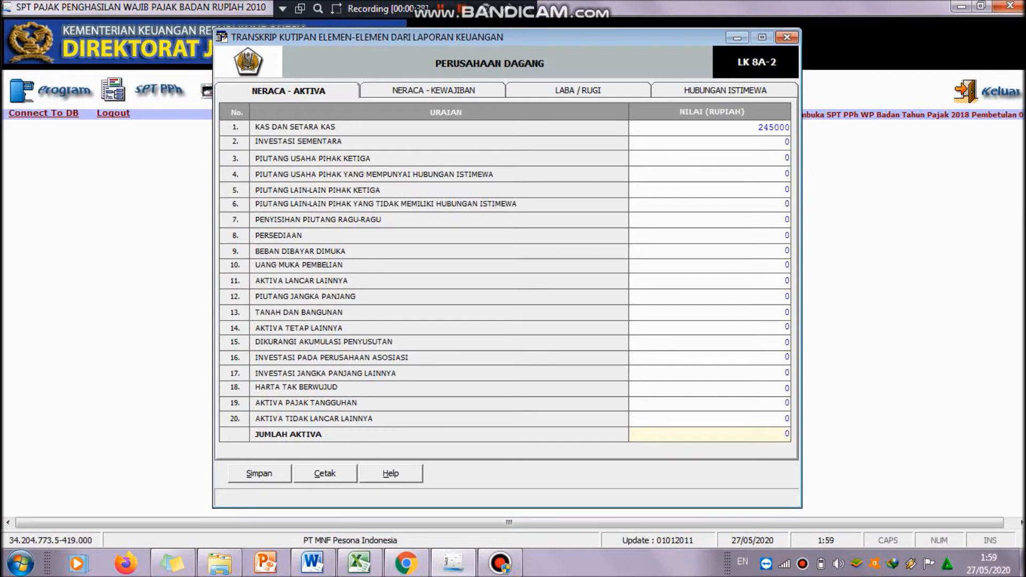
{"action": "key", "text": "Return"}
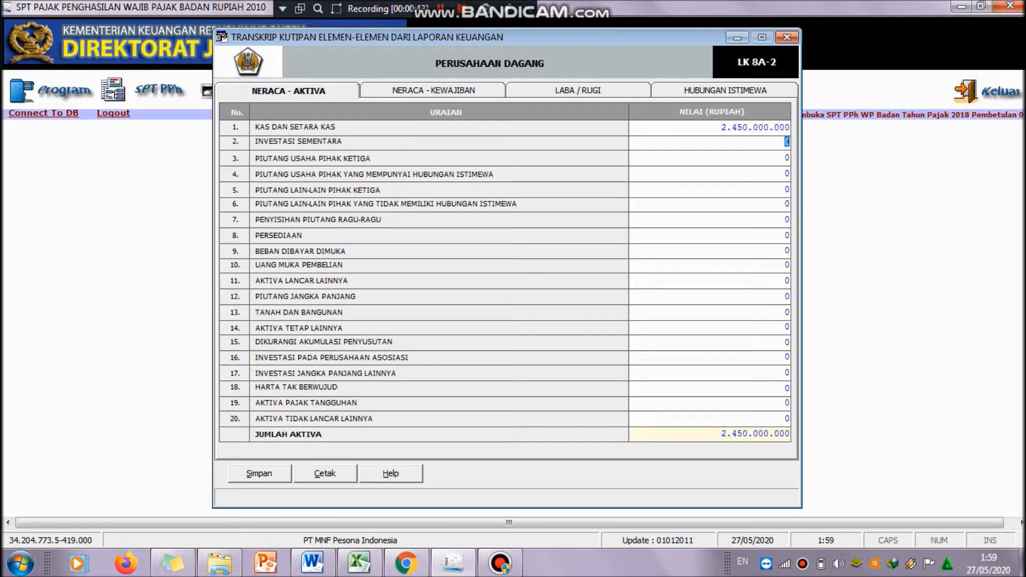
Step: Enter 2,310,000,000 for Piutang Usaha Pihak Ketiga, taken from the Word balance sheet
{"action": "left_click", "coordinate": [314, 564]}
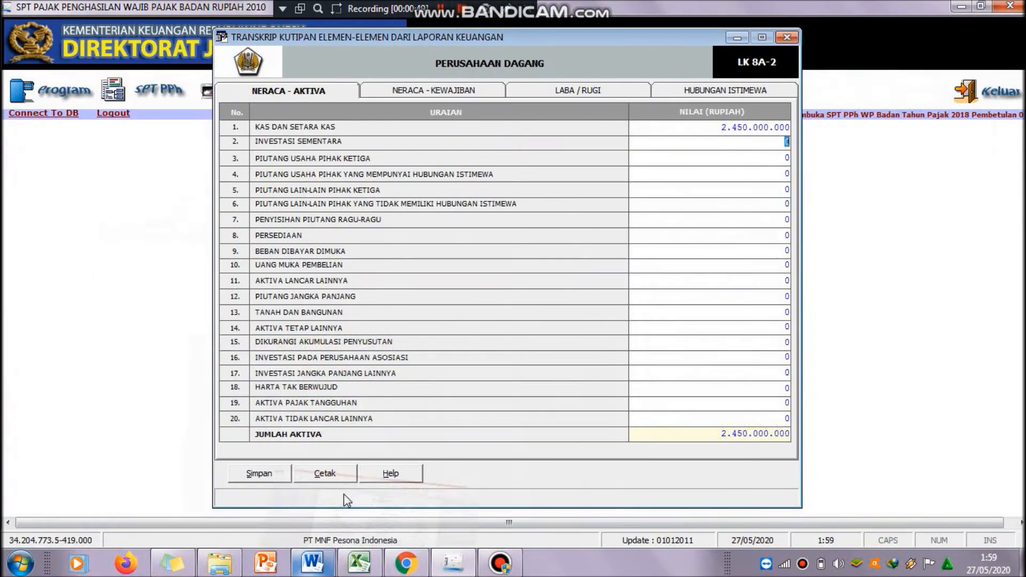
{"action": "left_click", "coordinate": [312, 564]}
{"action": "left_click", "coordinate": [771, 158]}
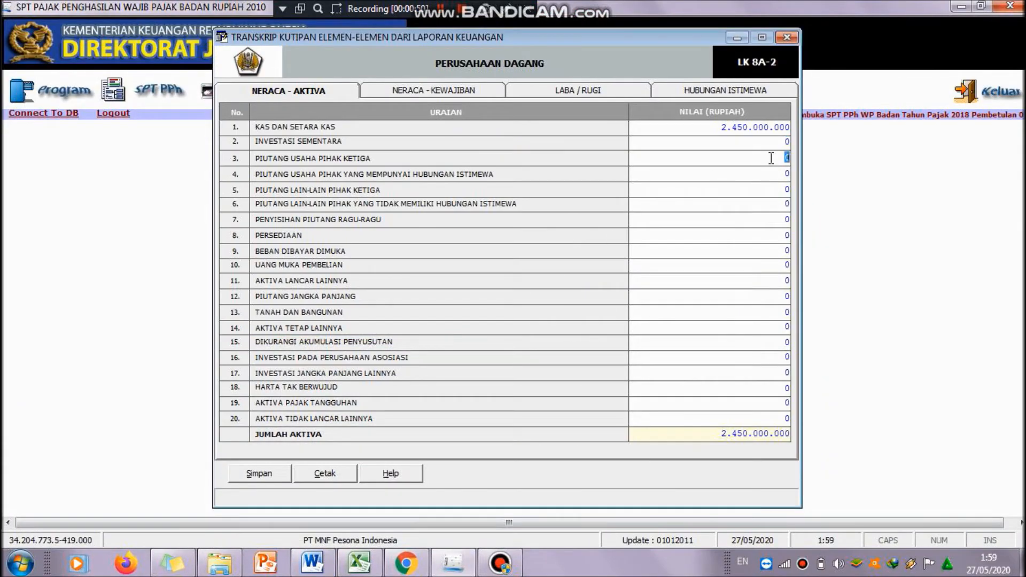
{"action": "type", "text": "4"}
{"action": "type", "text": "310000000"}
{"action": "key", "text": "Tab"}
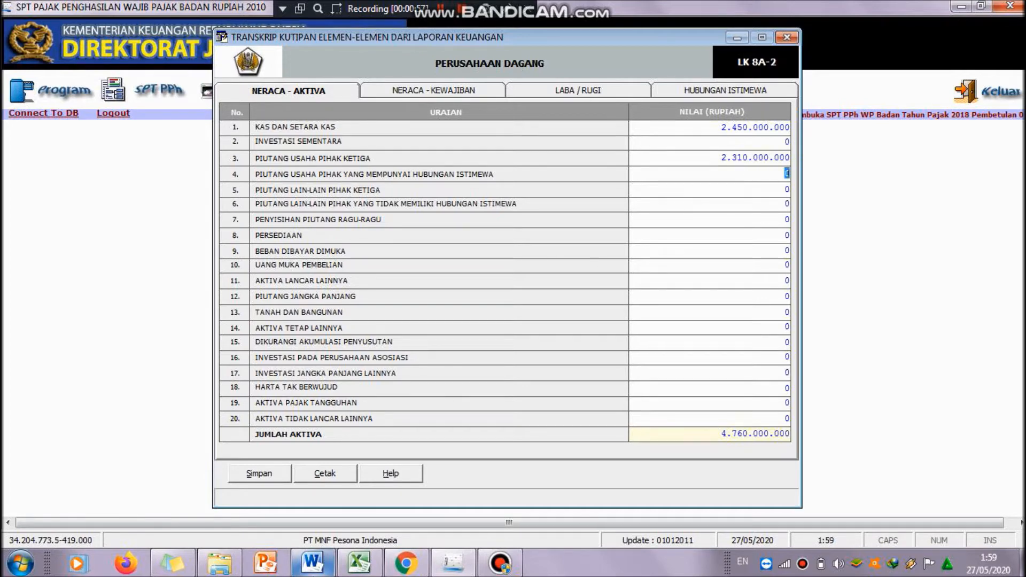
Step: Enter 38,380,000,000 for Persediaan, taken from the Word balance sheet
{"action": "left_click", "coordinate": [312, 565]}
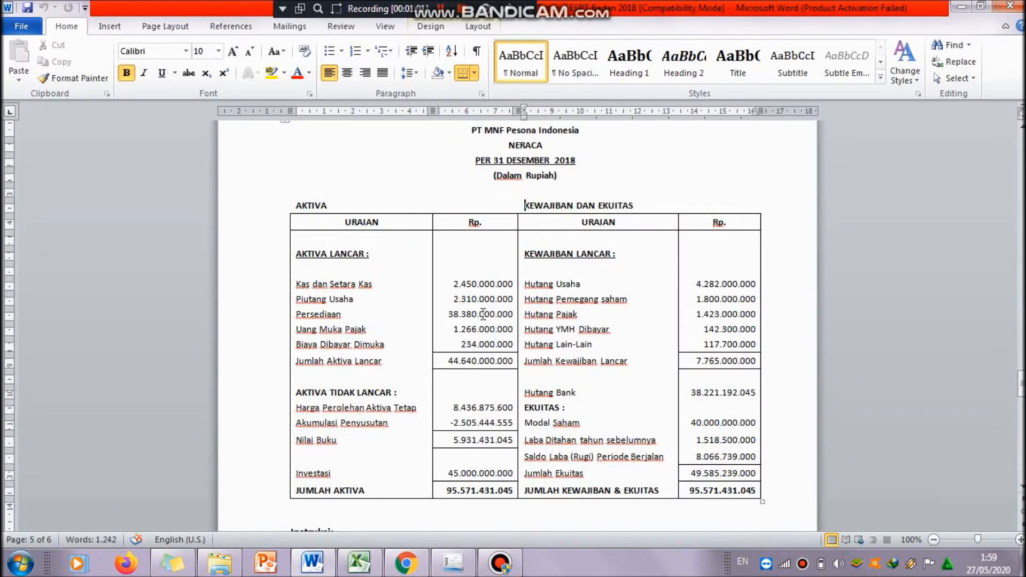
{"action": "left_click", "coordinate": [316, 562]}
{"action": "left_click", "coordinate": [748, 237]}
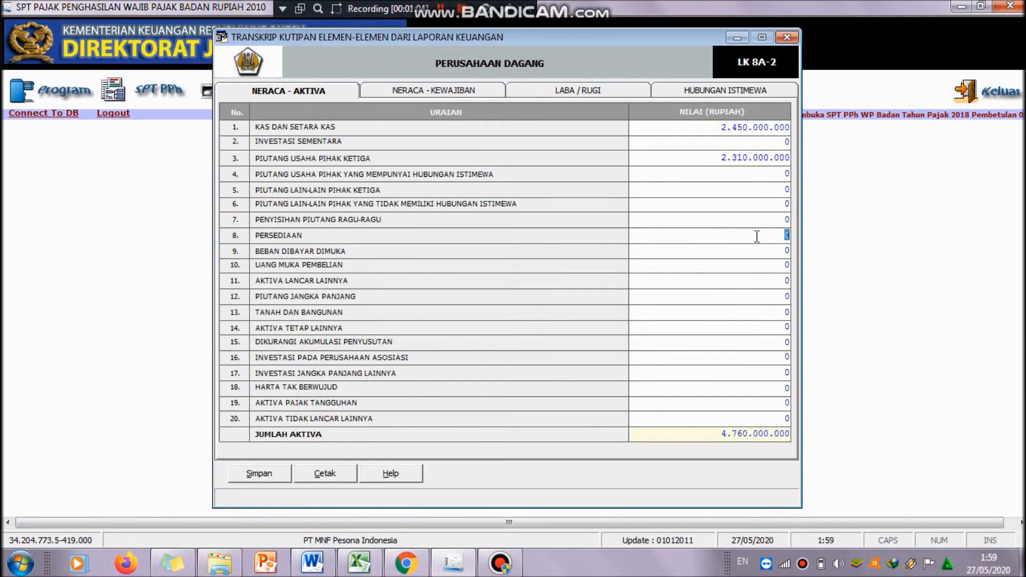
{"action": "type", "text": "3838000000"}
{"action": "key", "text": "Return"}
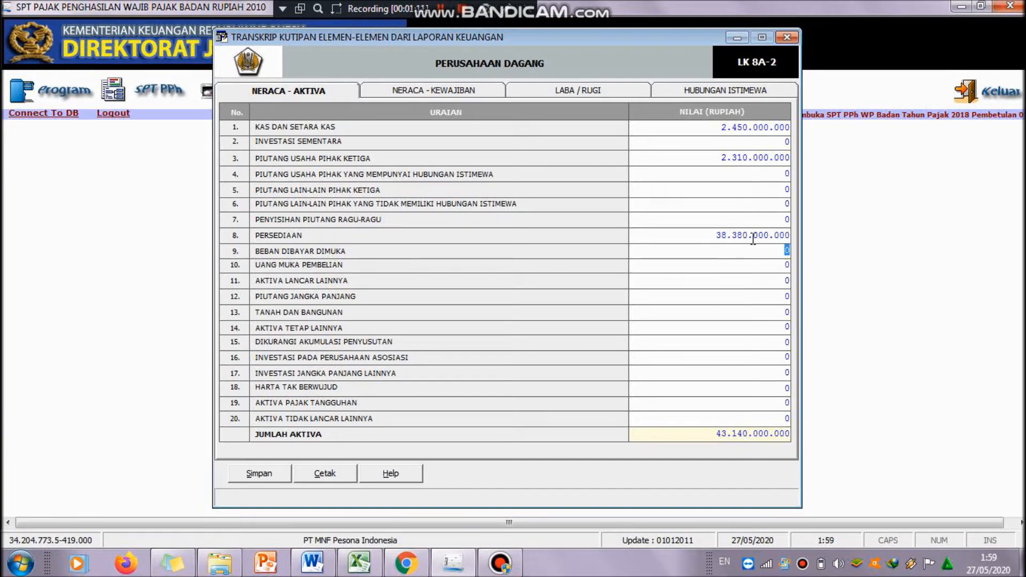
Step: Enter 1,500,000,000 for Beban Dibayar Dimuka after checking the Word balance sheet
{"action": "left_click", "coordinate": [313, 562]}
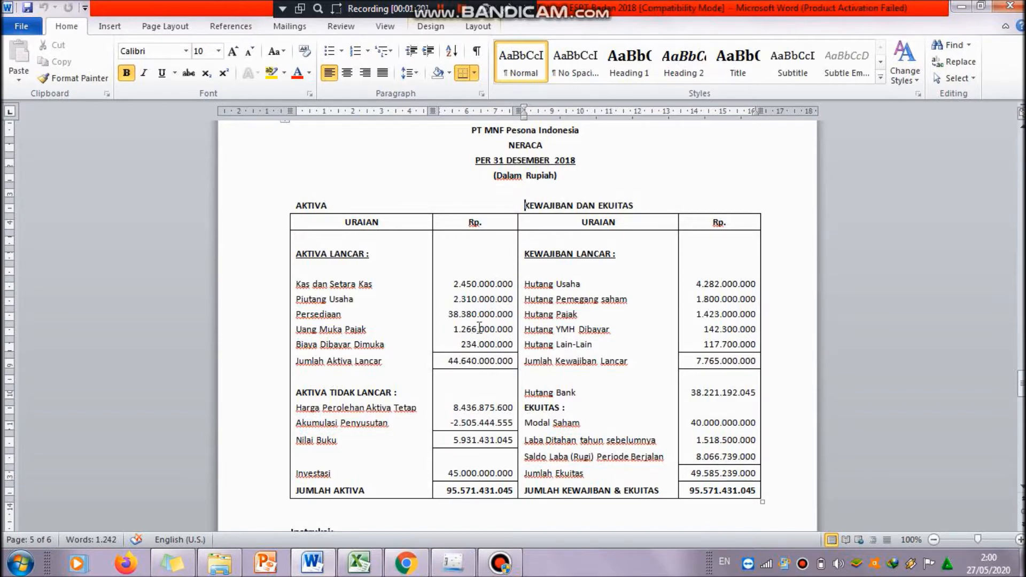
{"action": "left_click", "coordinate": [460, 571]}
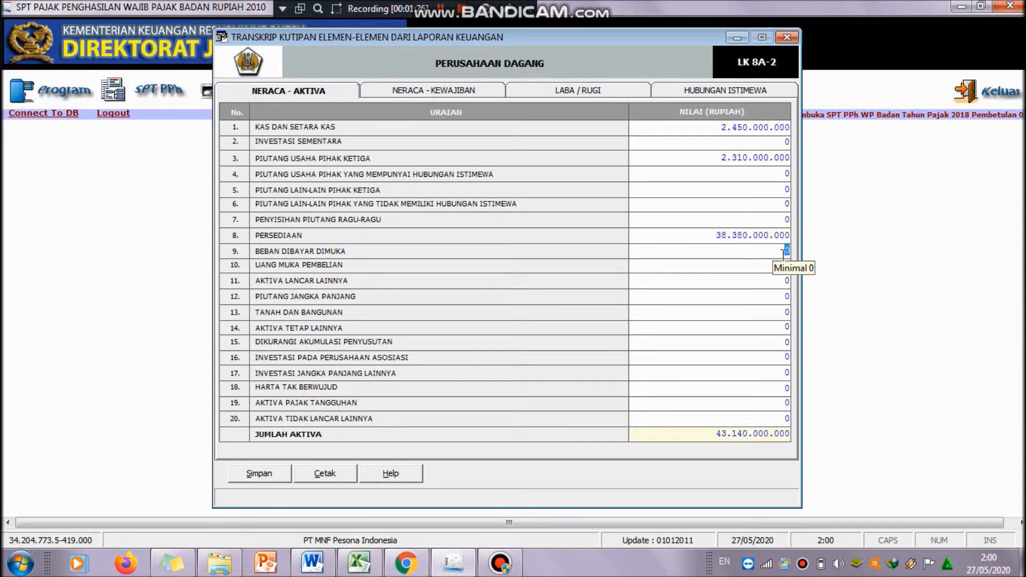
{"action": "type", "text": "1500000000"}
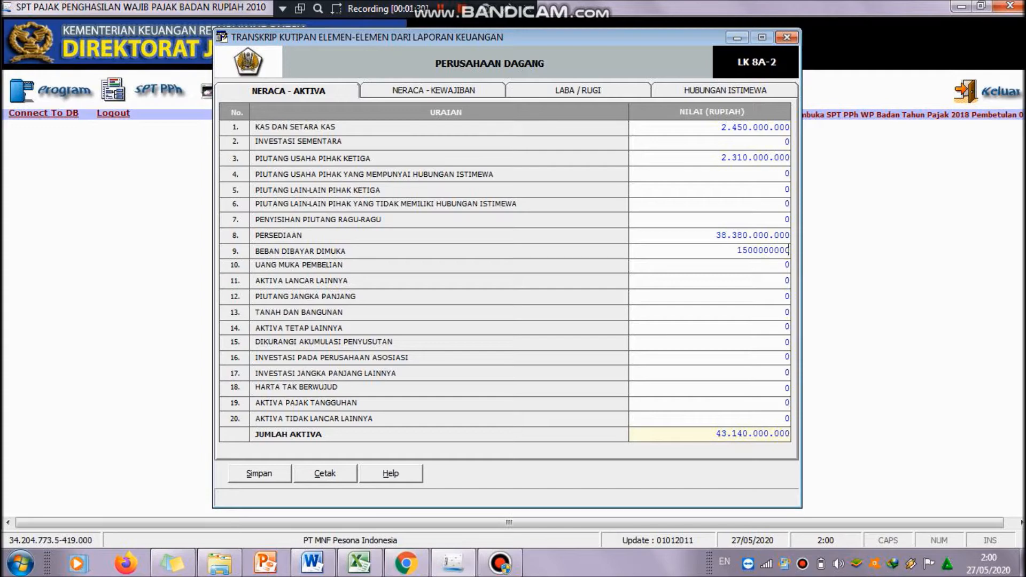
{"action": "key", "text": "Tab"}
Step: In the Fixed Assets sheet, total the Harga Beli of the Bangunan Permanen assets with =SUM(G6:G15) in H15
{"action": "left_click", "coordinate": [313, 563]}
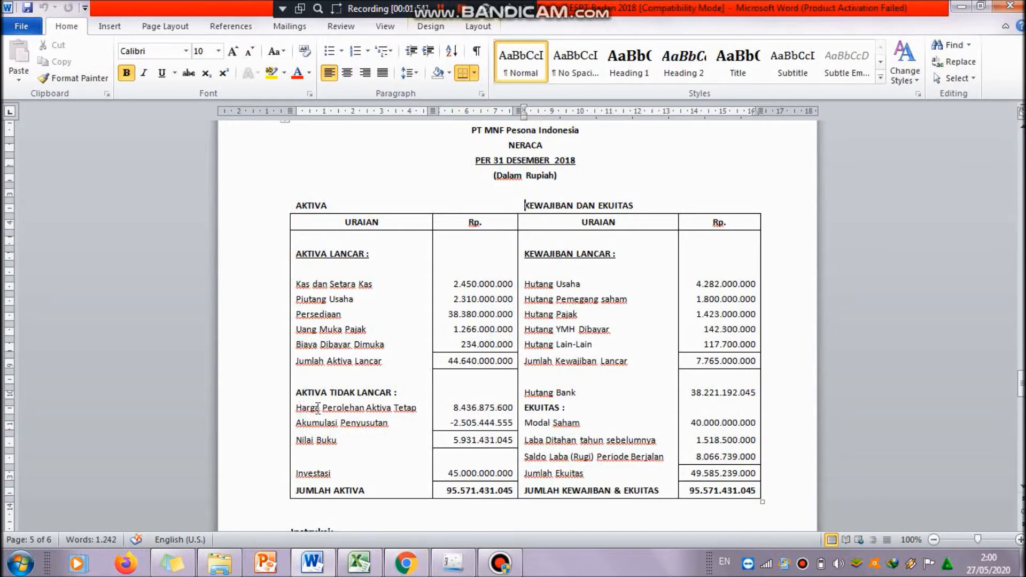
{"action": "left_click", "coordinate": [357, 569]}
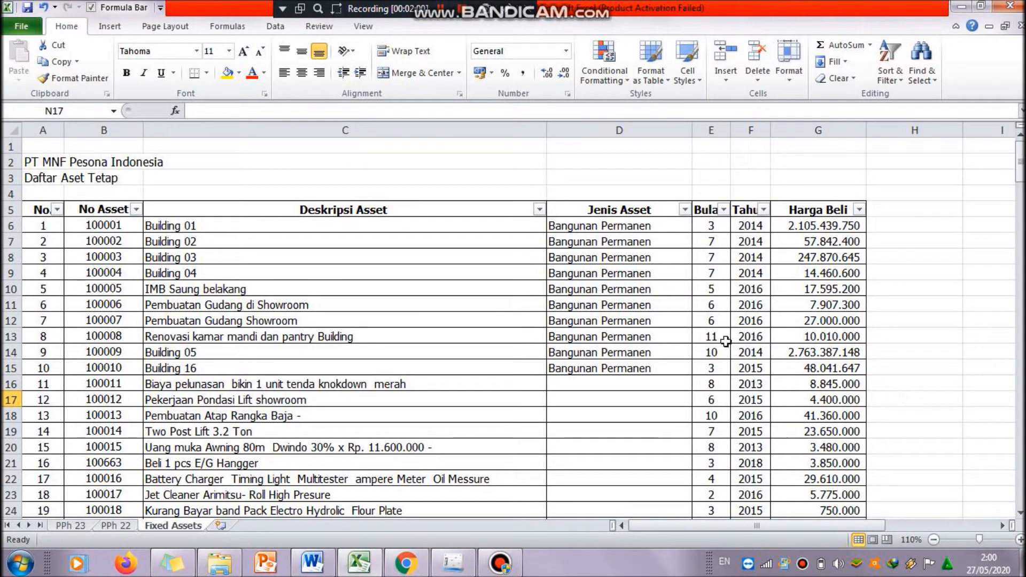
{"action": "left_click_drag", "start_coordinate": [603, 225], "coordinate": [604, 368]}
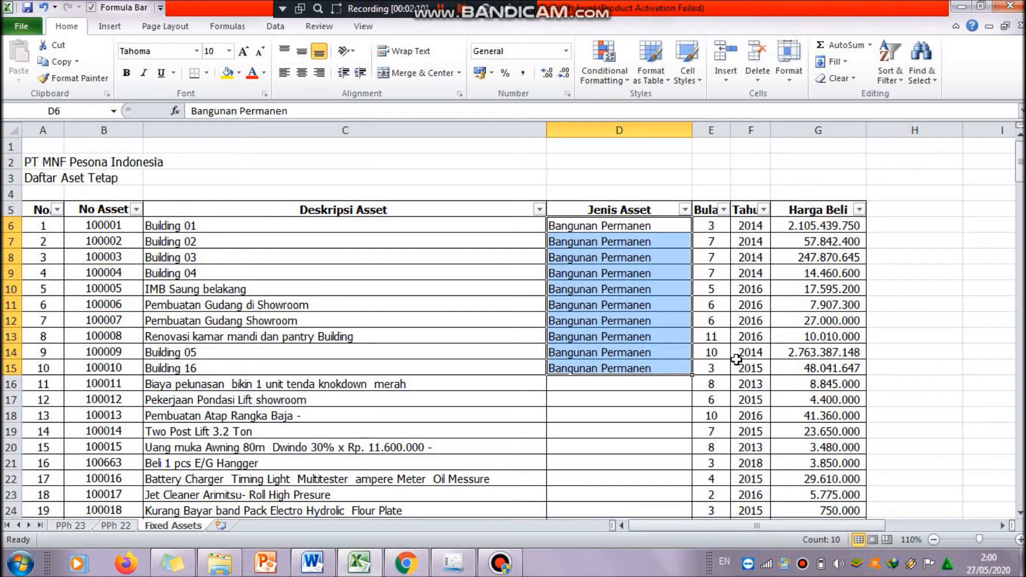
{"action": "left_click", "coordinate": [890, 368]}
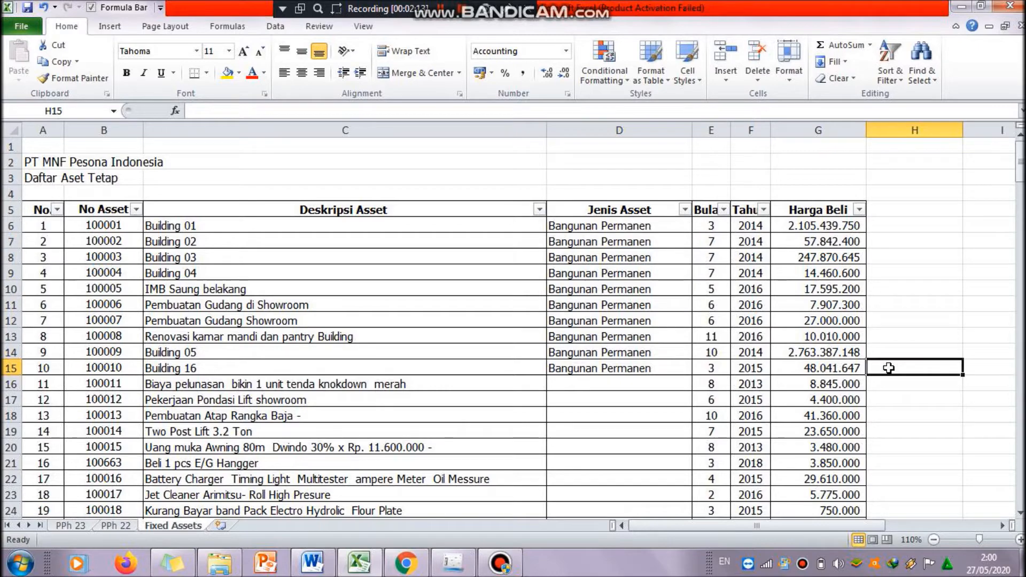
{"action": "type", "text": "=sum"}
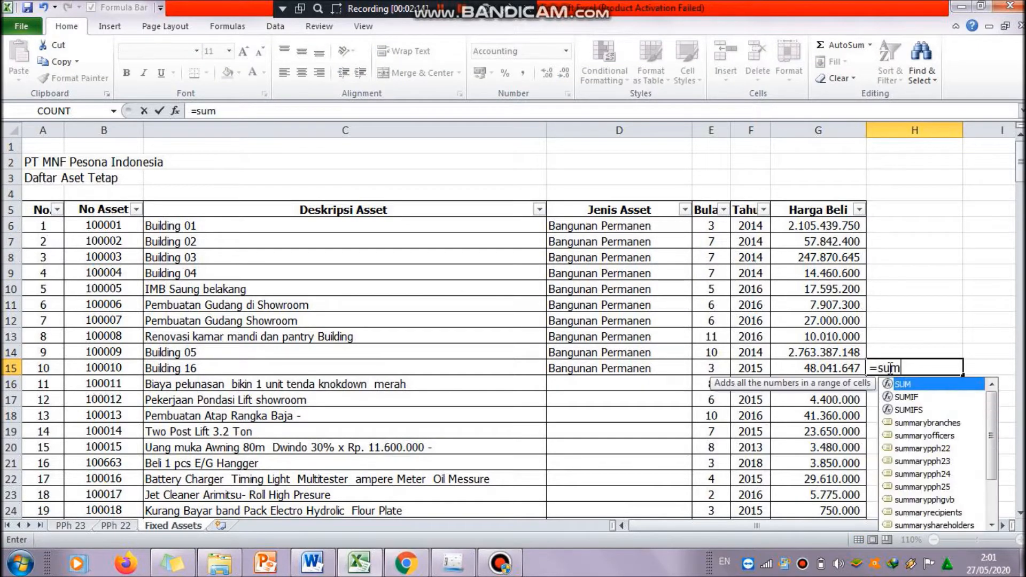
{"action": "double_click", "coordinate": [918, 387]}
{"action": "left_click_drag", "start_coordinate": [844, 225], "coordinate": [842, 368]}
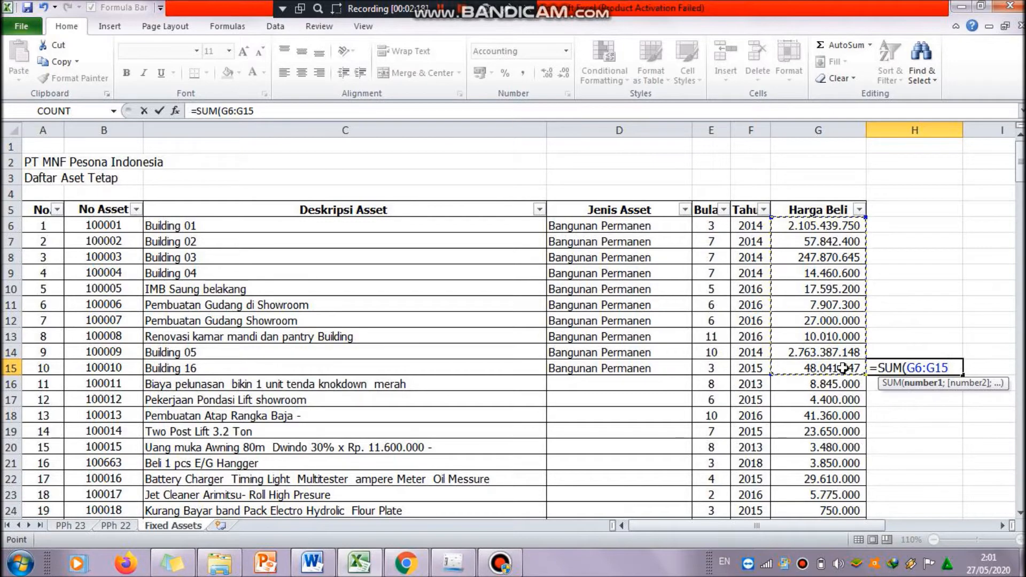
{"action": "key", "text": "Return"}
Step: Copy the Harga Perolehan Aktiva Tetap amount 8.436.875.600 from the Word balance sheet into cell I15
{"action": "left_click_drag", "start_coordinate": [867, 526], "coordinate": [900, 529]}
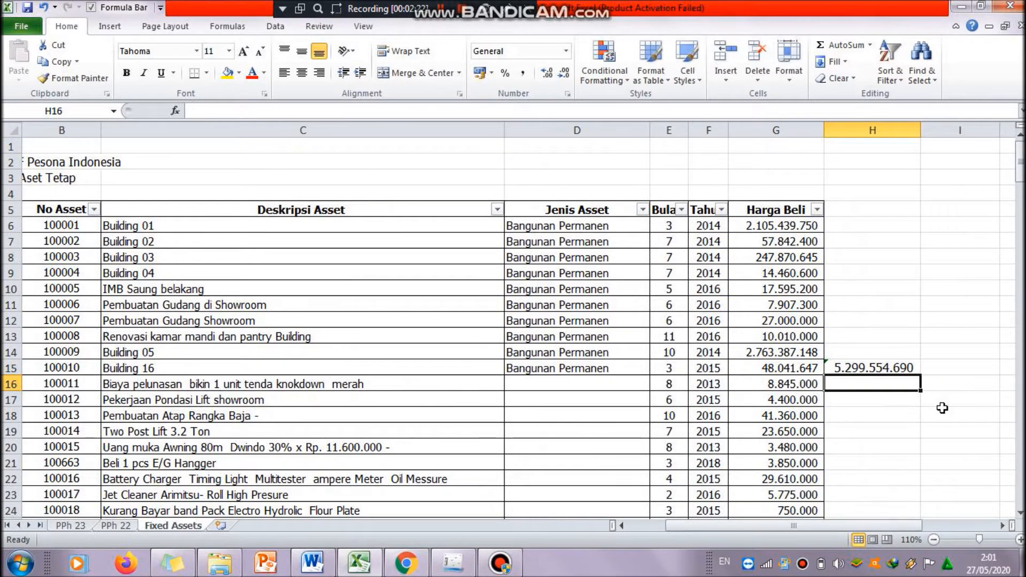
{"action": "left_click", "coordinate": [951, 368]}
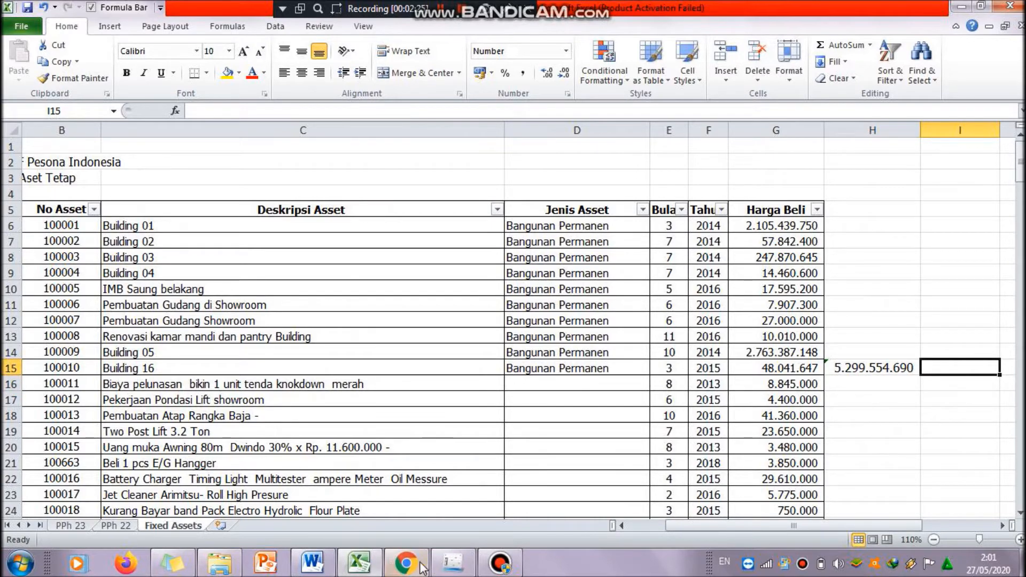
{"action": "left_click", "coordinate": [325, 564]}
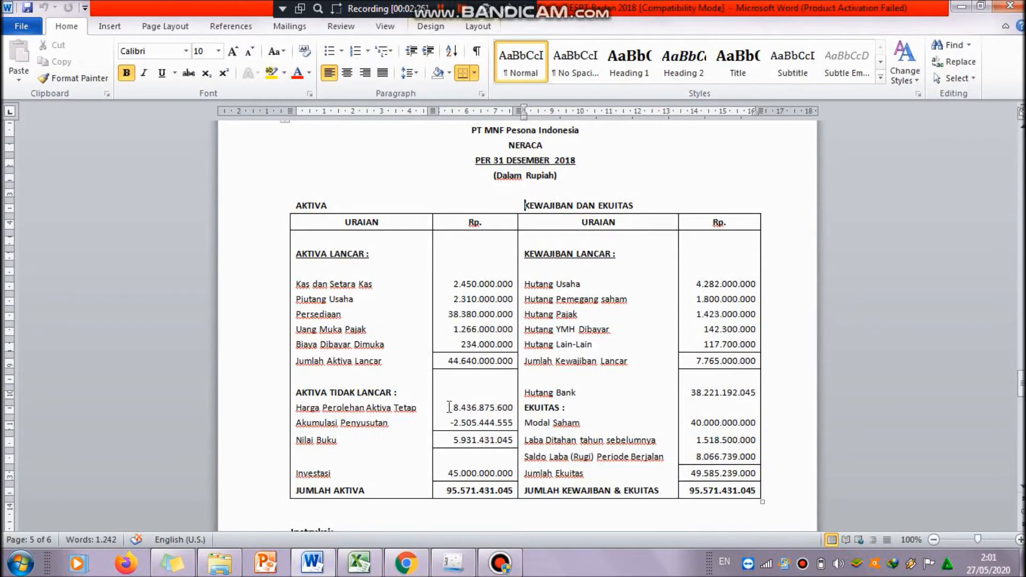
{"action": "left_click_drag", "start_coordinate": [449, 408], "coordinate": [511, 409]}
{"action": "key", "text": "ctrl+c"}
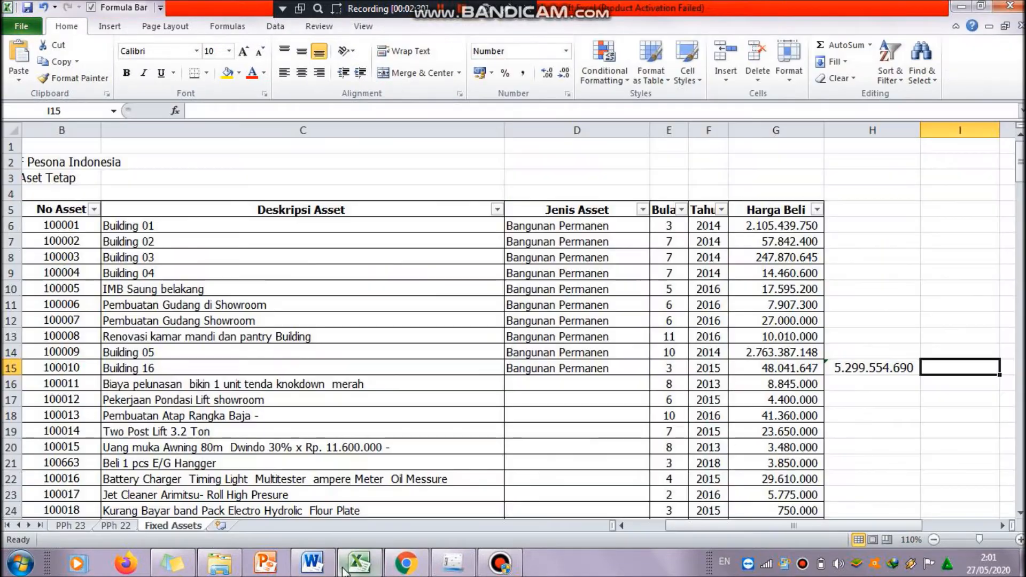
{"action": "left_click", "coordinate": [359, 562]}
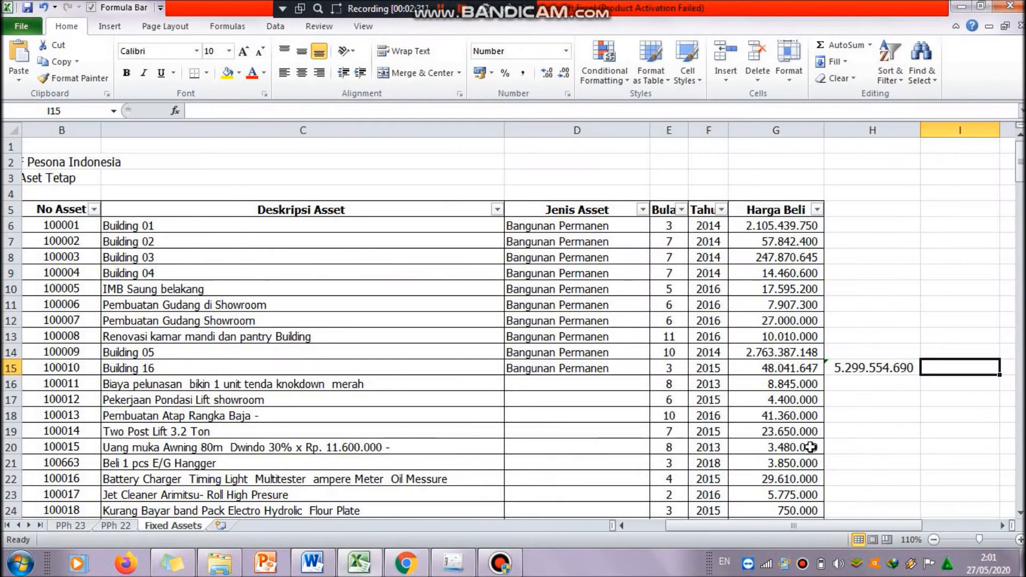
{"action": "key", "text": "ctrl+v"}
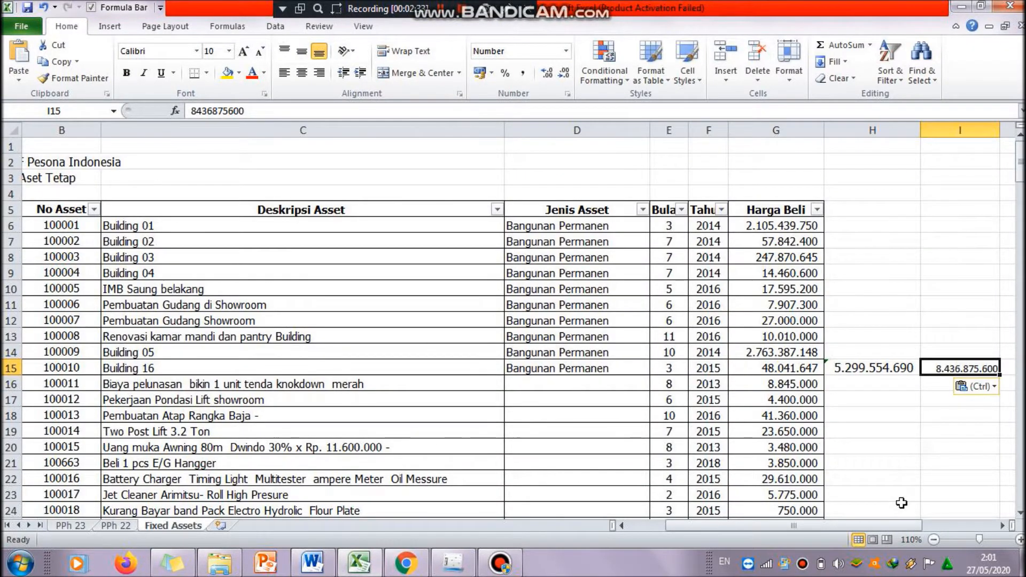
Step: Compute the remaining fixed assets in J15 with the formula =I15-H15
{"action": "scroll", "coordinate": [904, 499], "scroll_direction": "right", "scroll_amount": 3}
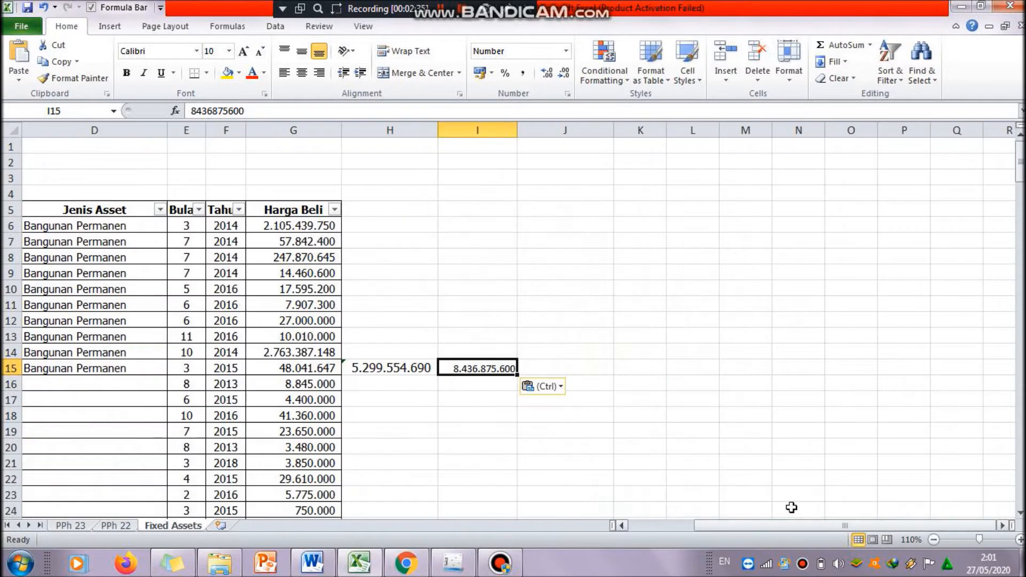
{"action": "left_click", "coordinate": [577, 365]}
{"action": "type", "text": "="}
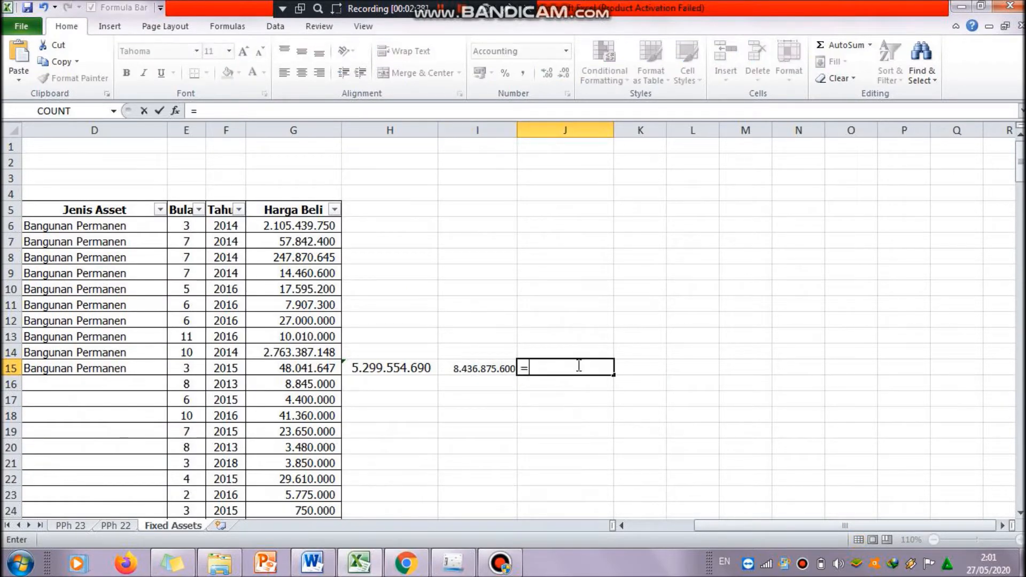
{"action": "left_click", "coordinate": [490, 370]}
{"action": "type", "text": "-"}
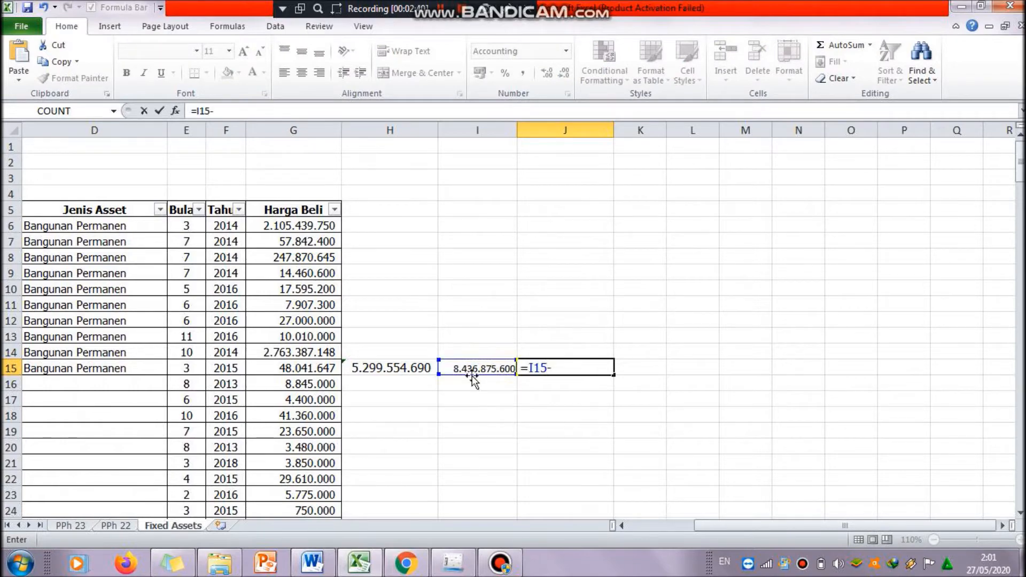
{"action": "left_click", "coordinate": [406, 368]}
{"action": "key", "text": "Return"}
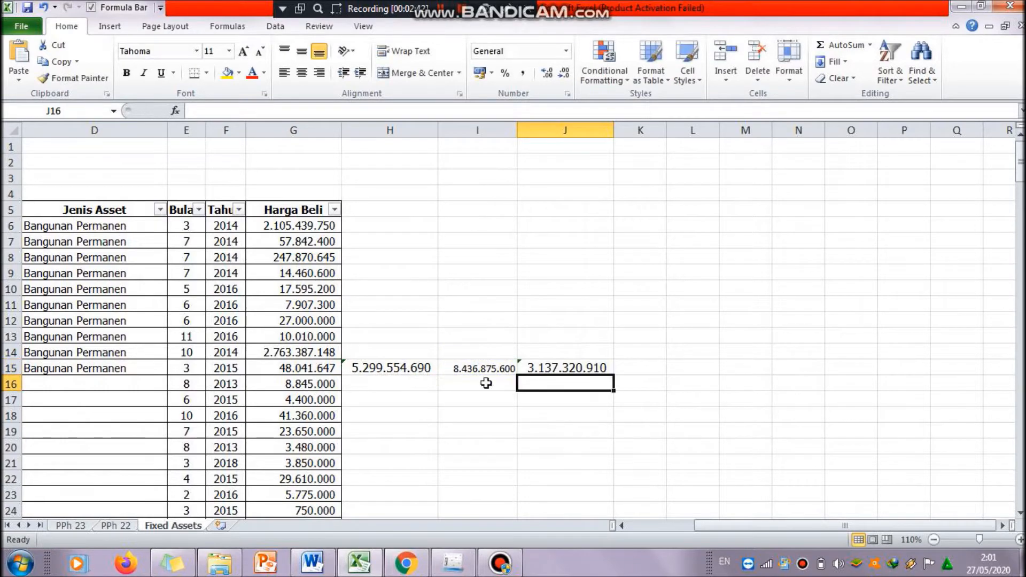
Step: Enter 5,299,554,690 for Tanah dan Bangunan in the transcript, taken from the Excel building total
{"action": "mouse_move", "coordinate": [854, 527]}
{"action": "left_mouse_down"}
{"action": "mouse_move", "coordinate": [786, 525]}
{"action": "mouse_move", "coordinate": [837, 526]}
{"action": "left_mouse_up"}
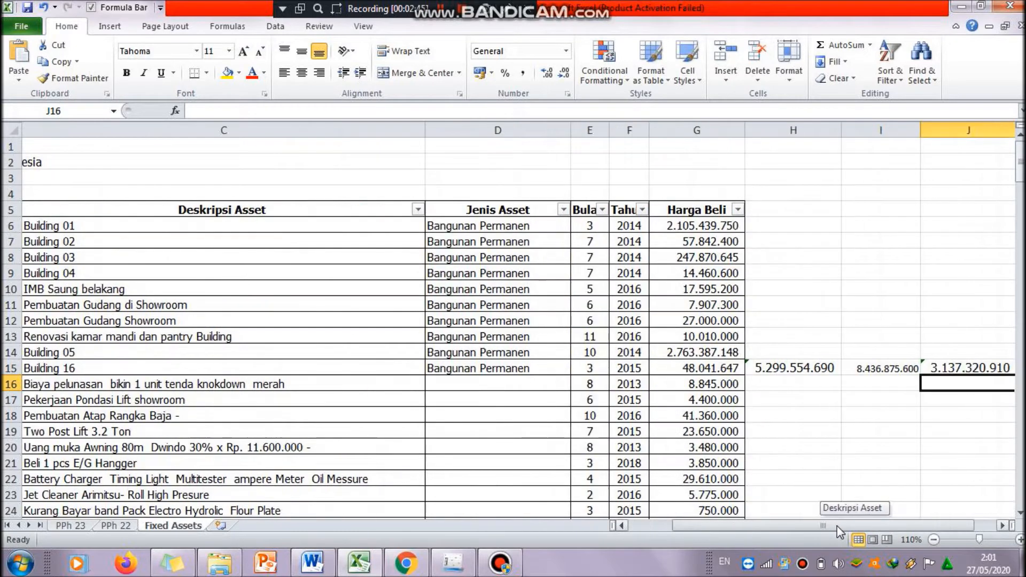
{"action": "left_click", "coordinate": [820, 368]}
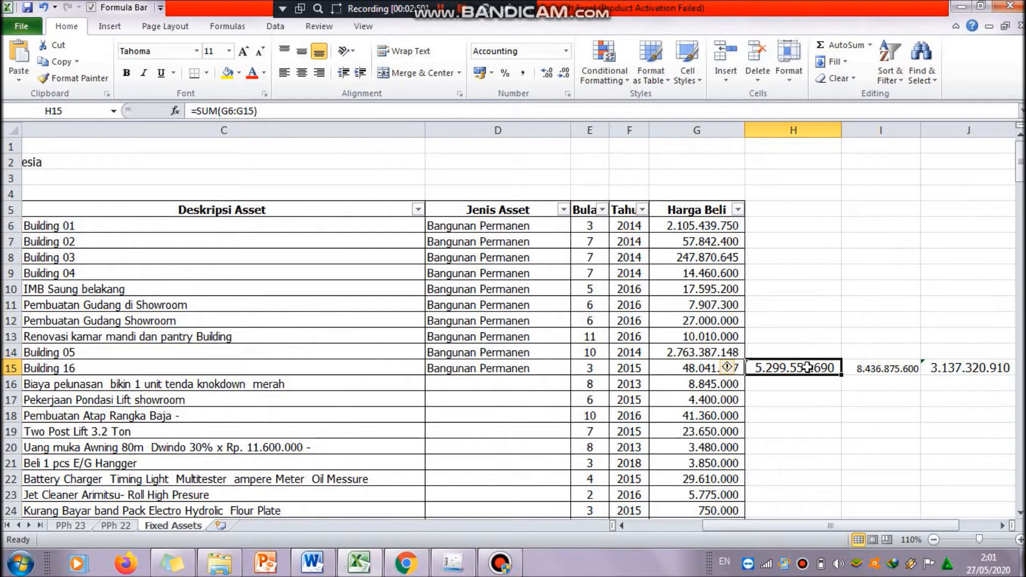
{"action": "left_click", "coordinate": [938, 369]}
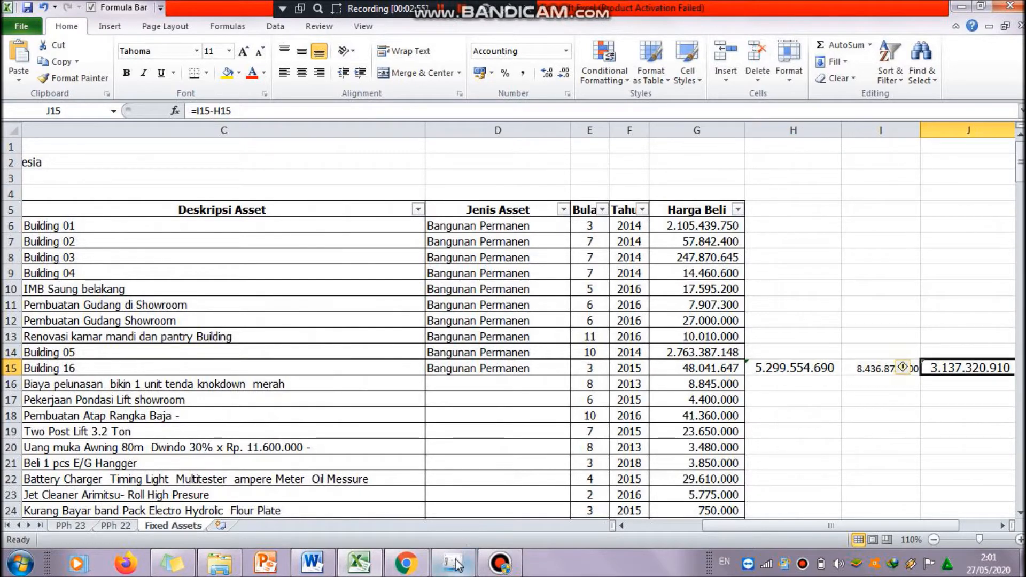
{"action": "mouse_move", "coordinate": [458, 569]}
{"action": "left_click", "coordinate": [454, 566]}
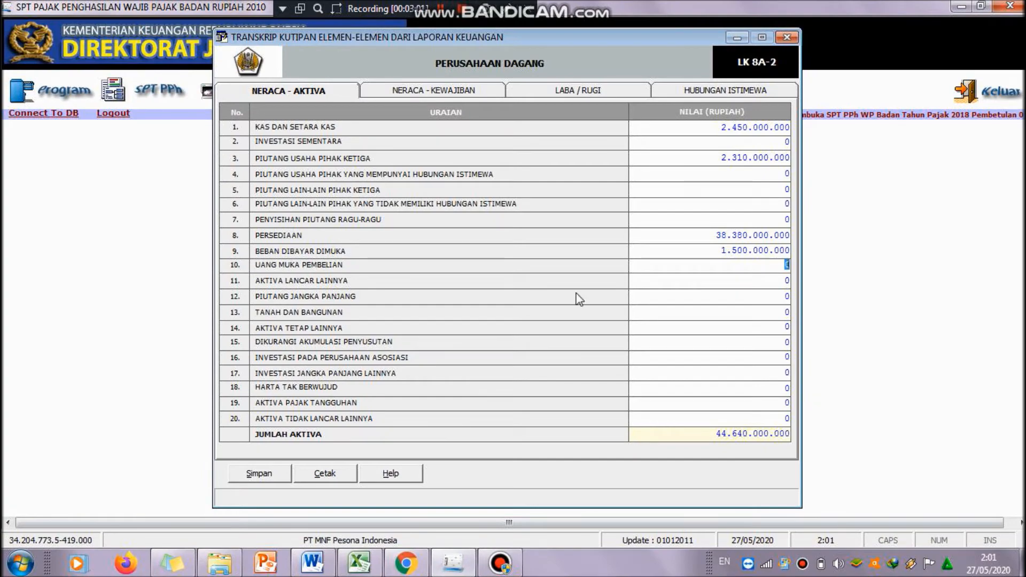
{"action": "left_click", "coordinate": [713, 313]}
{"action": "double_click", "coordinate": [790, 312]}
{"action": "mouse_move", "coordinate": [350, 567]}
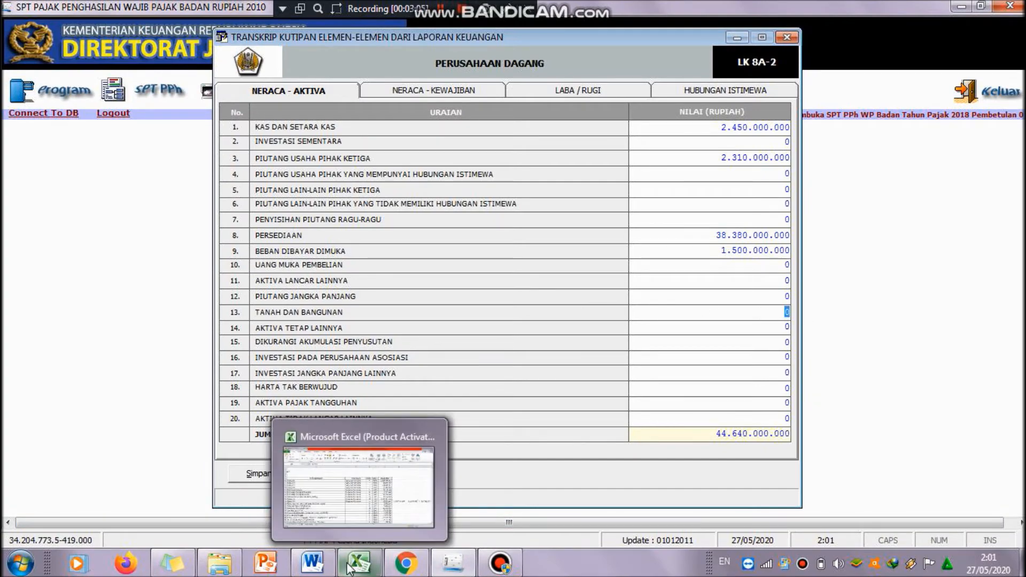
{"action": "mouse_move", "coordinate": [356, 502]}
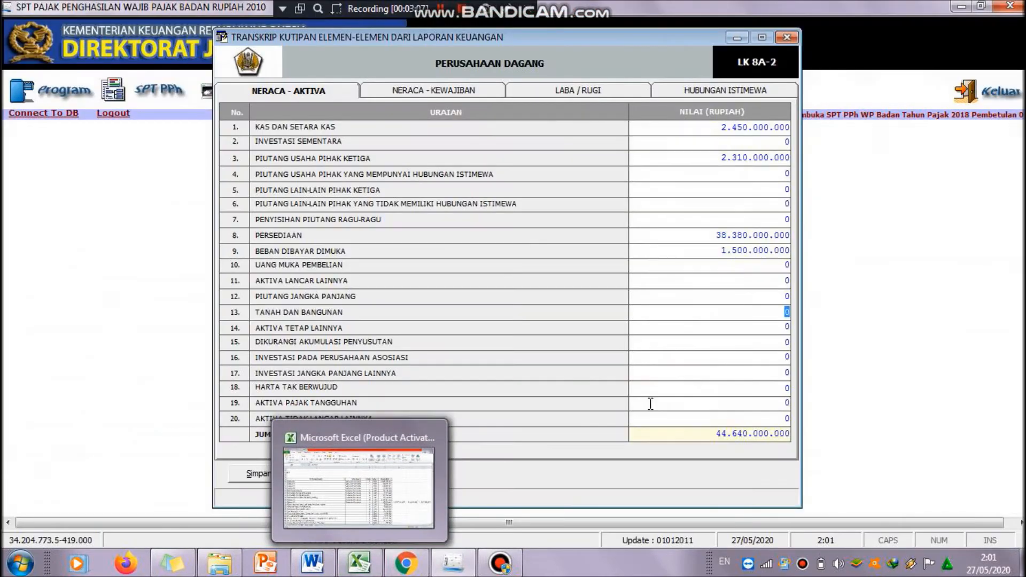
{"action": "type", "text": "5295"}
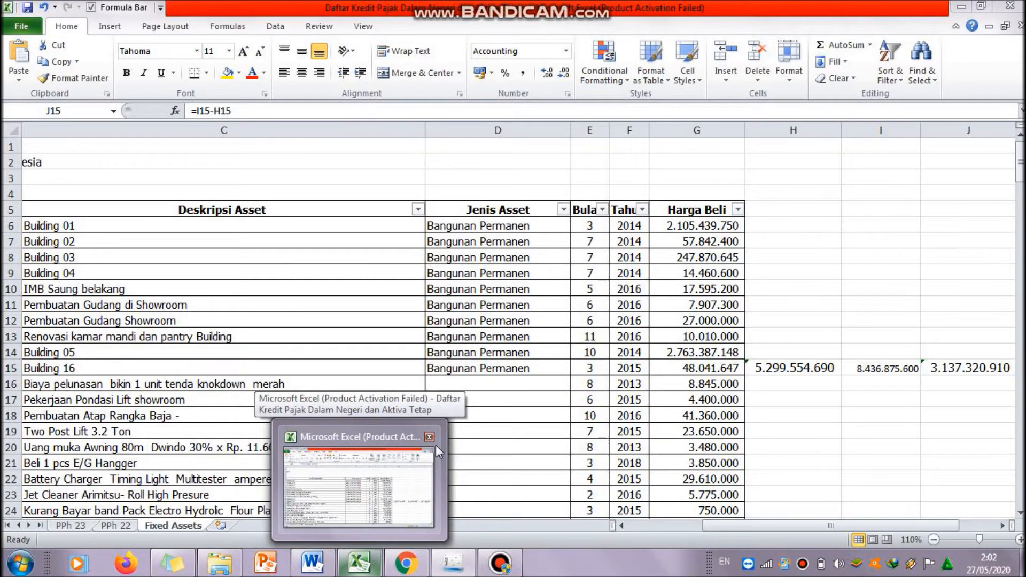
{"action": "type", "text": "554690"}
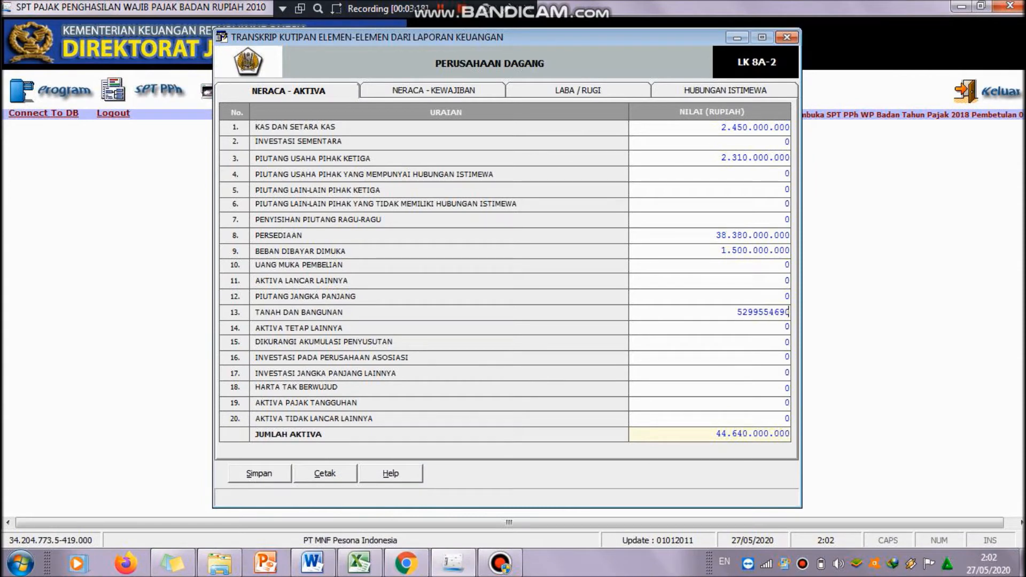
{"action": "key", "text": "Return"}
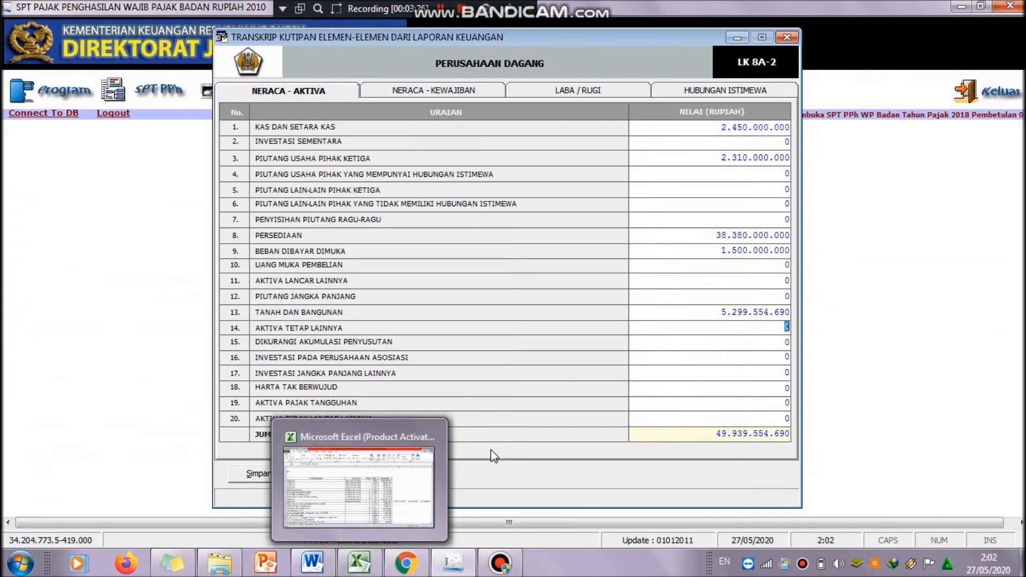
Step: Enter 3,137,320,910 for Aktiva Tetap Lainnya
{"action": "type", "text": "3137"}
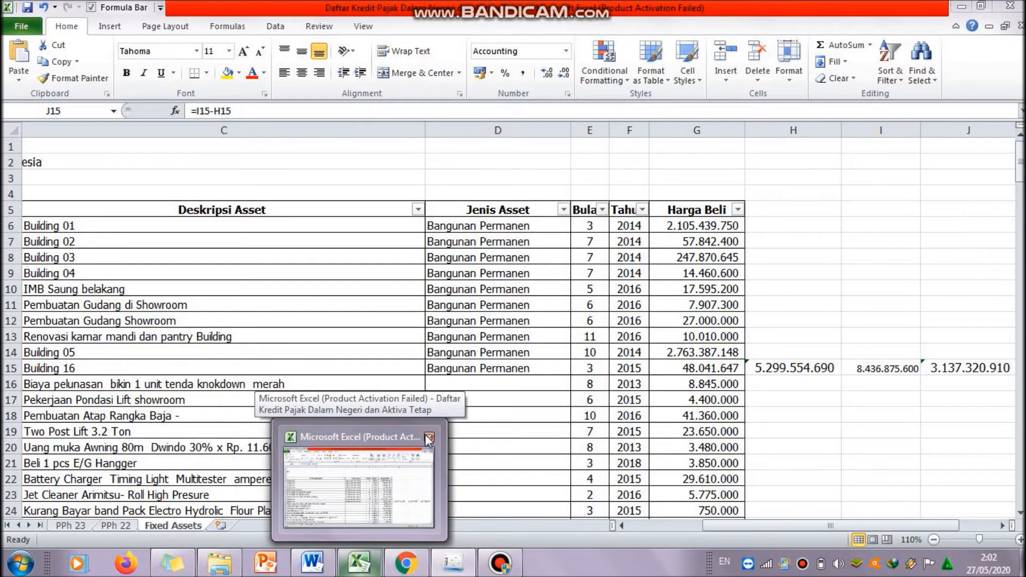
{"action": "type", "text": "320910"}
{"action": "key", "text": "Return"}
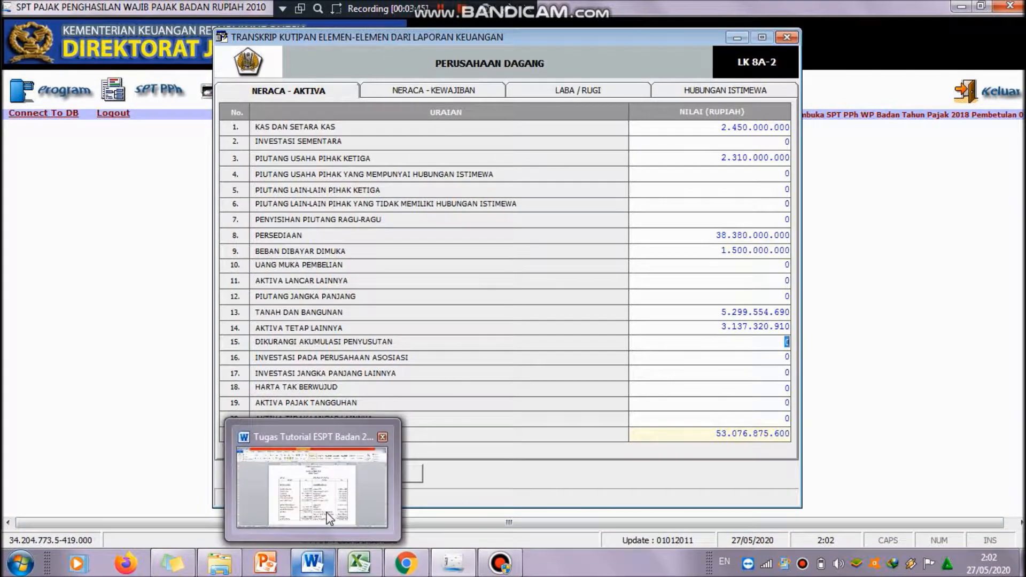
Step: Enter 2,505,444,555 for Dikurangi Akumulasi Penyusutan, taken from the Word balance sheet
{"action": "mouse_move", "coordinate": [327, 512]}
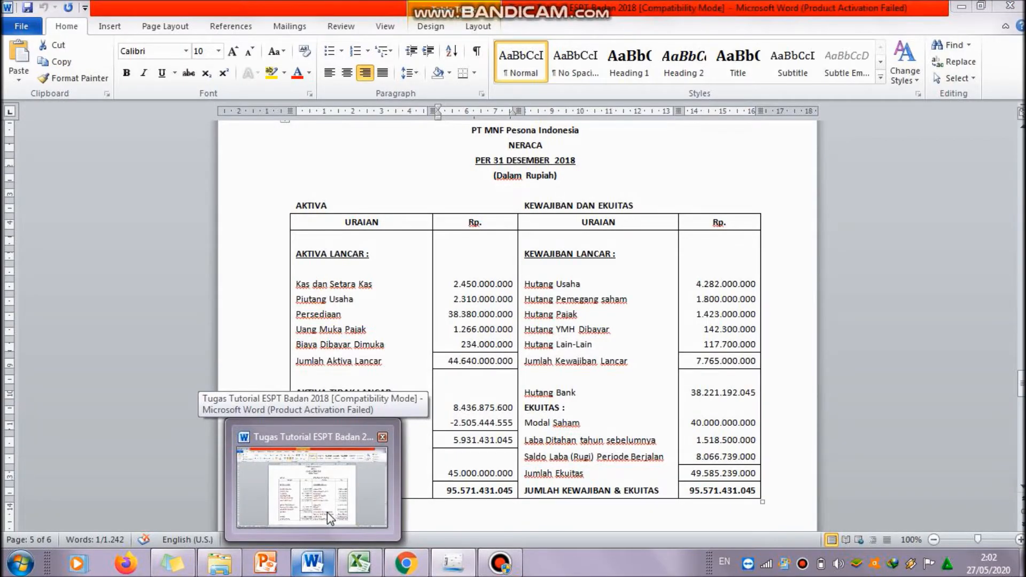
{"action": "type", "text": "2505"}
{"action": "type", "text": "444555"}
{"action": "key", "text": "Tab"}
{"action": "key", "text": "Tab"}
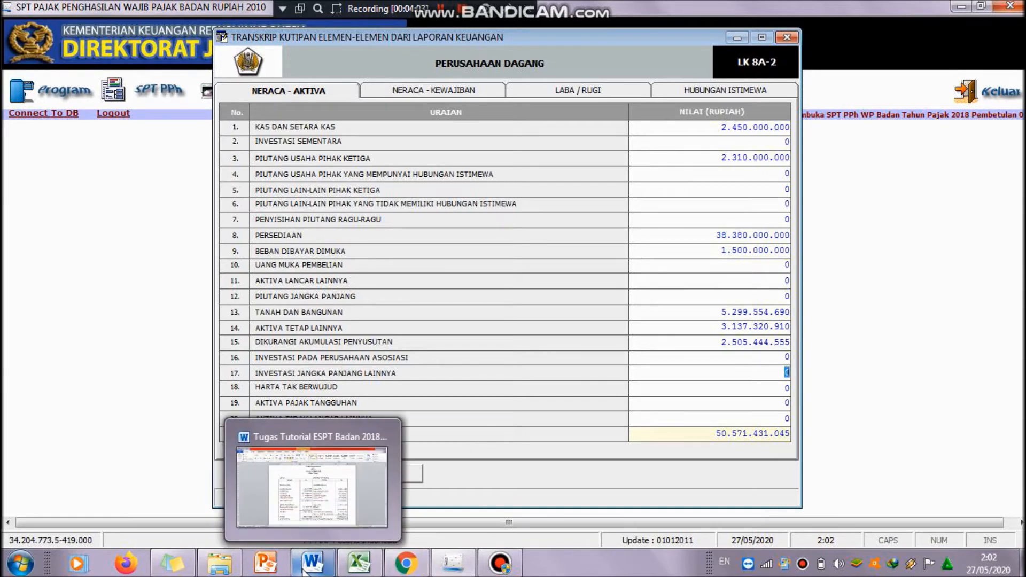
Step: Enter 45,000,000,000 for Investasi Jangka Panjang Lainnya after checking the Word balance sheet
{"action": "mouse_move", "coordinate": [323, 492]}
{"action": "left_click", "coordinate": [322, 492]}
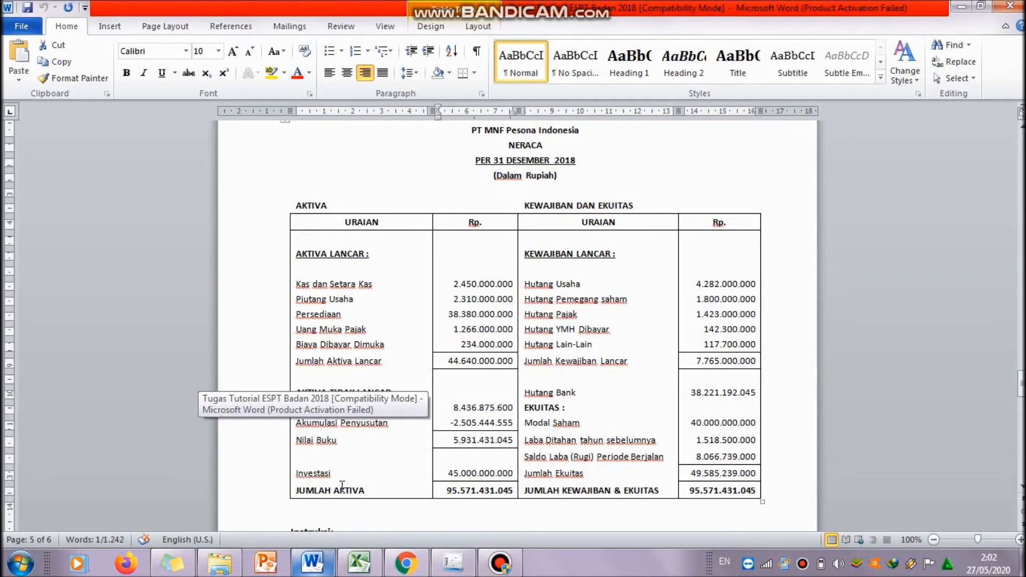
{"action": "left_click", "coordinate": [453, 562]}
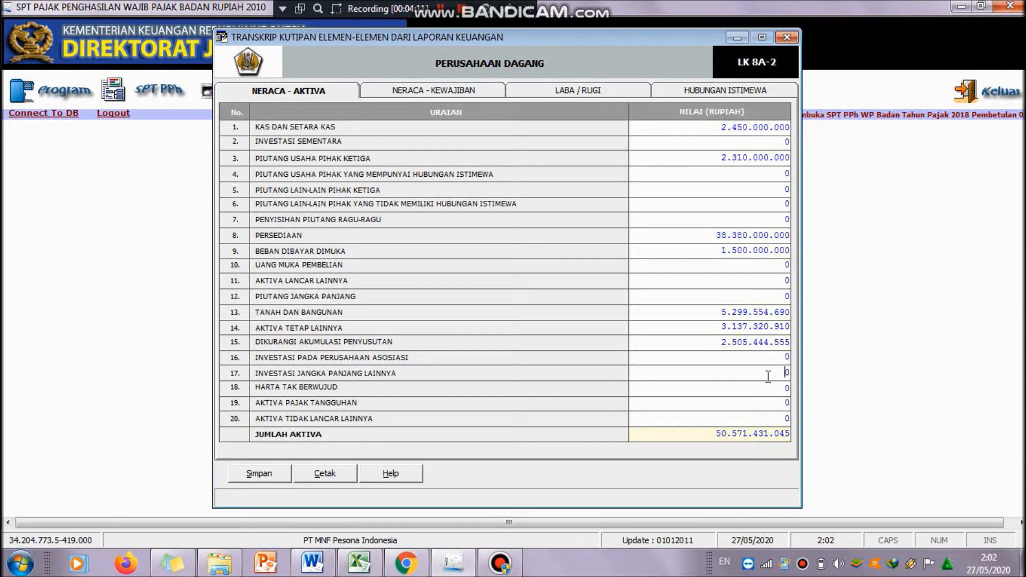
{"action": "left_click_drag", "start_coordinate": [780, 376], "coordinate": [802, 382]}
{"action": "type", "text": "45"}
{"action": "type", "text": "000000"}
{"action": "type", "text": "000"}
{"action": "key", "text": "Return"}
Step: Save the Neraca - Aktiva entries and confirm the save
{"action": "left_click", "coordinate": [266, 475]}
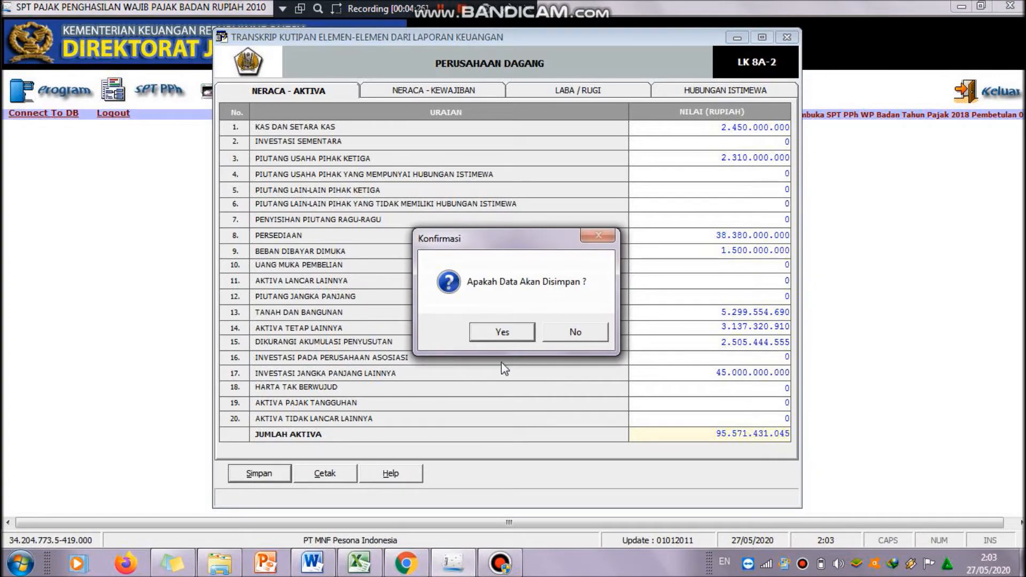
{"action": "left_click", "coordinate": [514, 334]}
{"action": "left_click", "coordinate": [553, 333]}
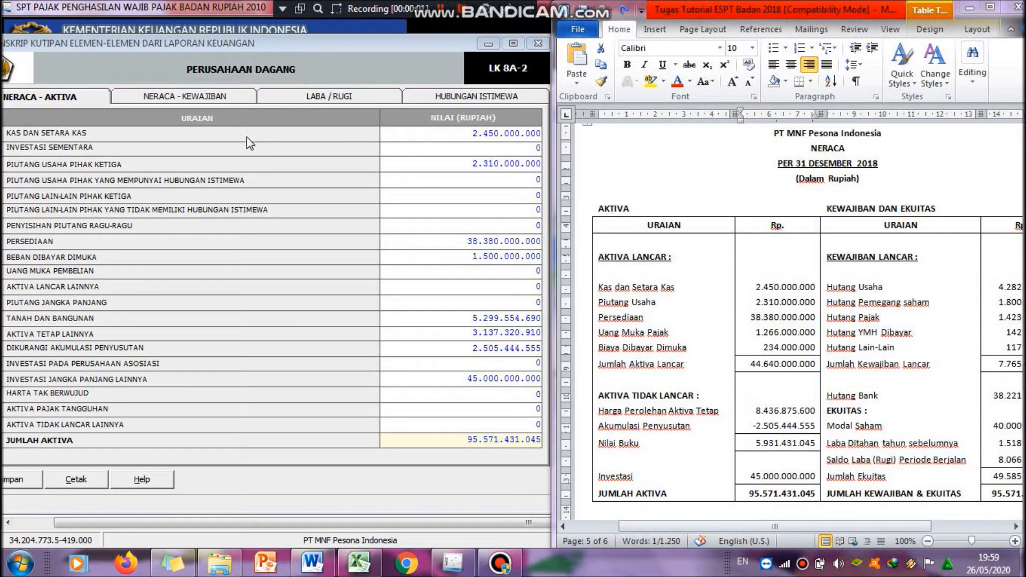
Step: Open the Neraca - Kewajiban tab and review the liabilities and equity column of the Word balance sheet
{"action": "left_click", "coordinate": [214, 98]}
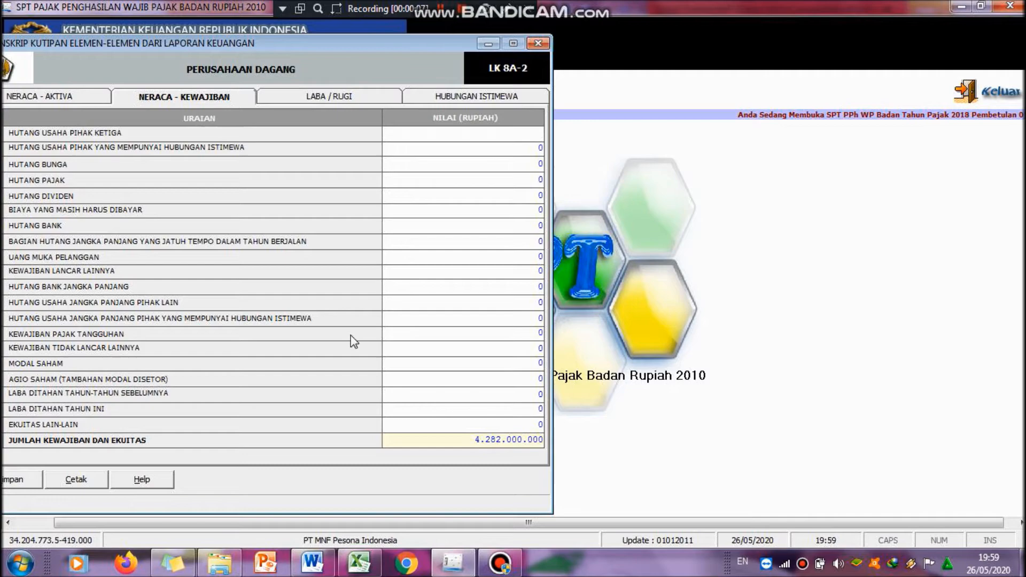
{"action": "left_click", "coordinate": [313, 563]}
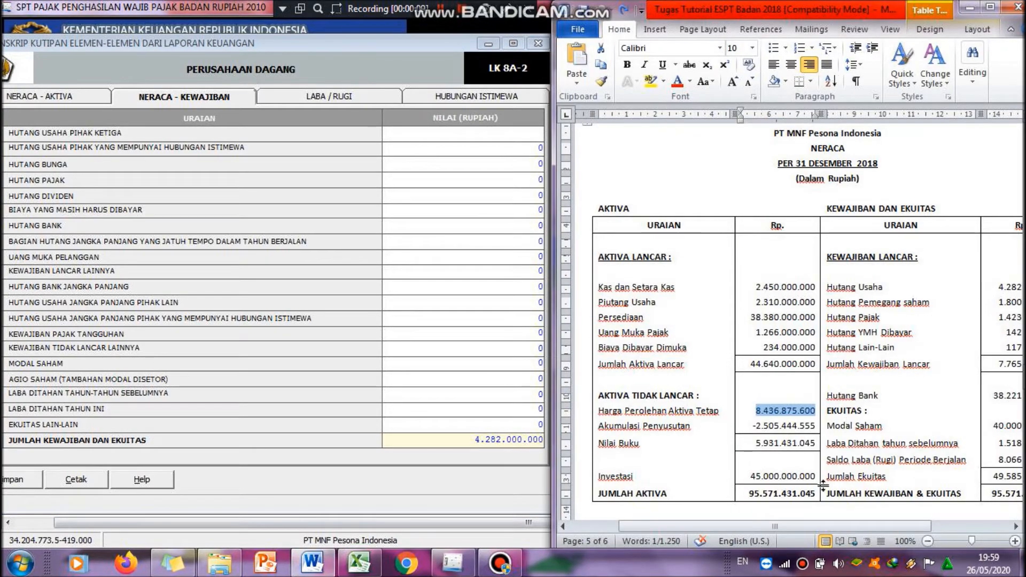
{"action": "left_click_drag", "start_coordinate": [817, 529], "coordinate": [914, 517]}
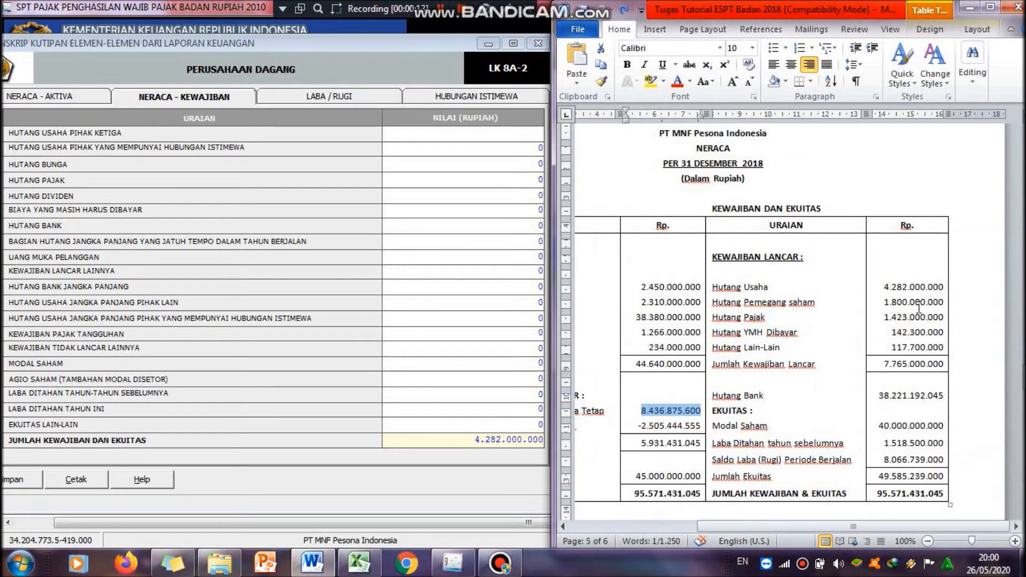
Step: Enter 4,282,000,000 for Hutang Usaha Pihak Ketiga and return to the Word balance sheet
{"action": "left_click", "coordinate": [536, 138]}
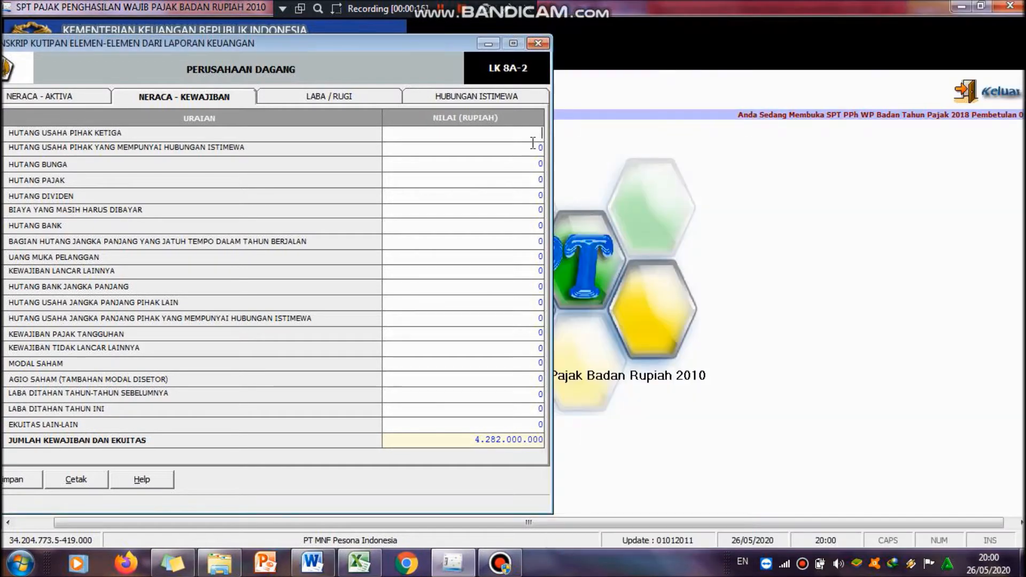
{"action": "type", "text": "4282000000"}
{"action": "key", "text": "Return"}
{"action": "left_click", "coordinate": [312, 566]}
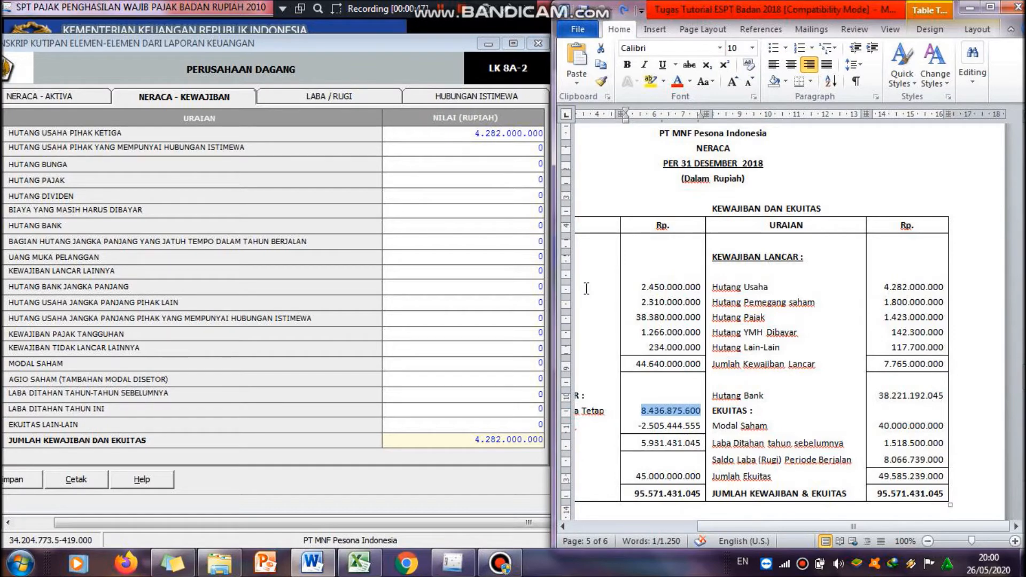
Step: Enter 1,800,000,000 for Hutang Usaha Pihak yang Mempunyai Hubungan Istimewa, then check the Word balance sheet
{"action": "left_click", "coordinate": [535, 144]}
{"action": "type", "text": "1800000000"}
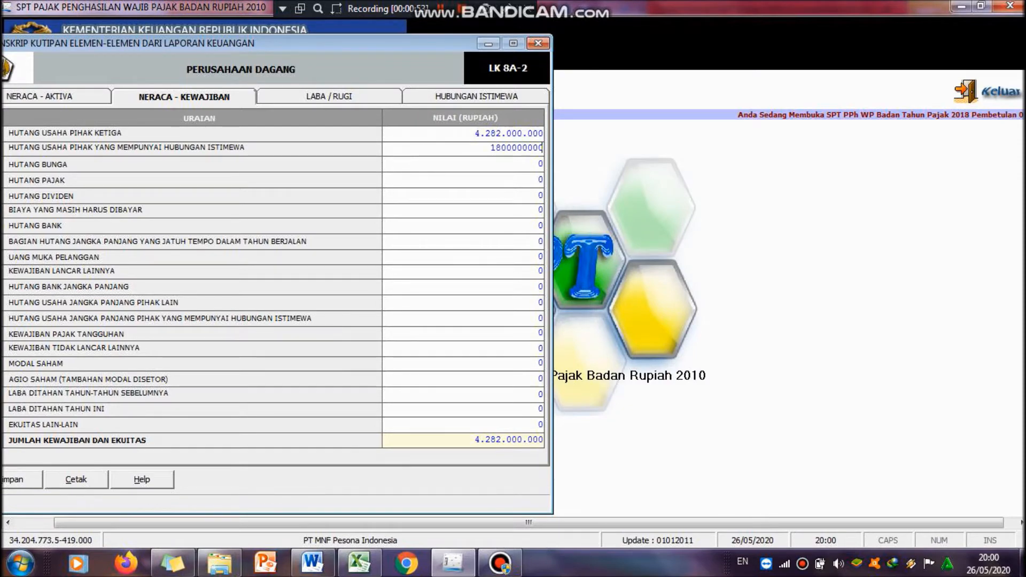
{"action": "key", "text": "Tab"}
{"action": "left_click", "coordinate": [318, 567]}
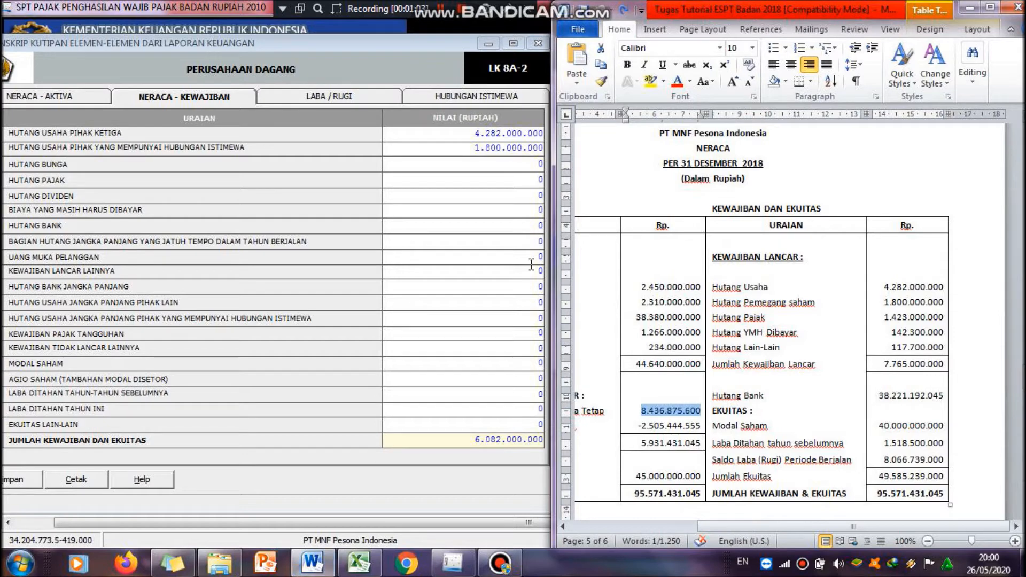
Step: Enter 1,423,000,000 for Hutang Pajak, then check the Word balance sheet
{"action": "left_click", "coordinate": [538, 180]}
{"action": "type", "text": "1.423."}
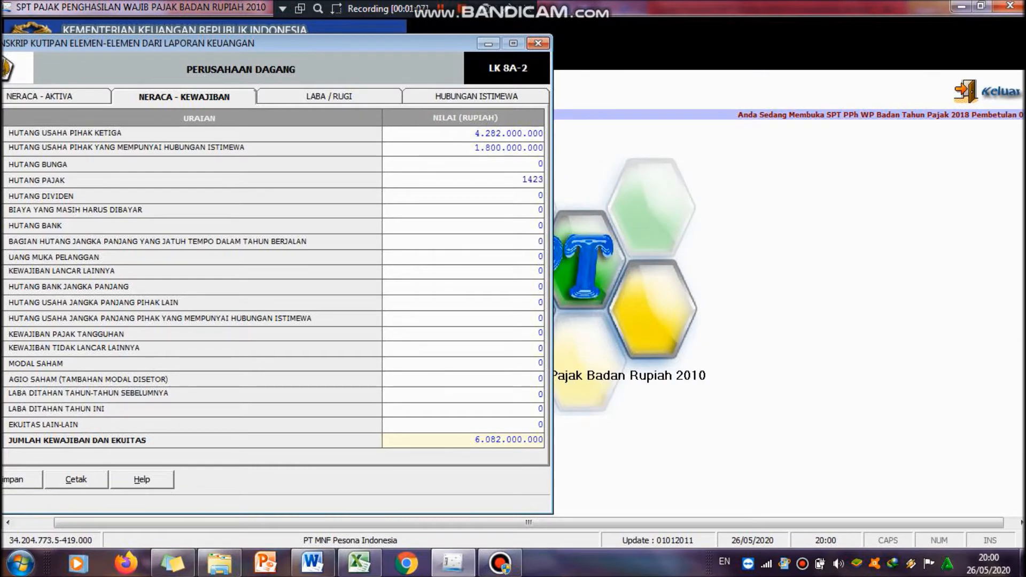
{"action": "type", "text": "000.000"}
{"action": "key", "text": "Return"}
{"action": "left_click", "coordinate": [318, 568]}
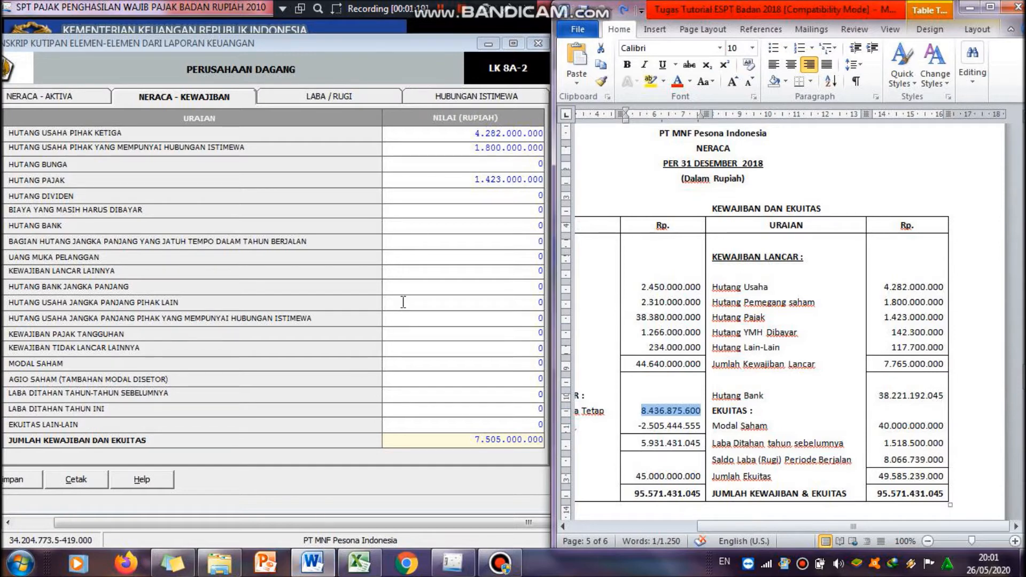
Step: Enter 142,300,000 for Biaya yang Masih Harus Dibayar, then check the Word balance sheet
{"action": "left_click", "coordinate": [515, 210]}
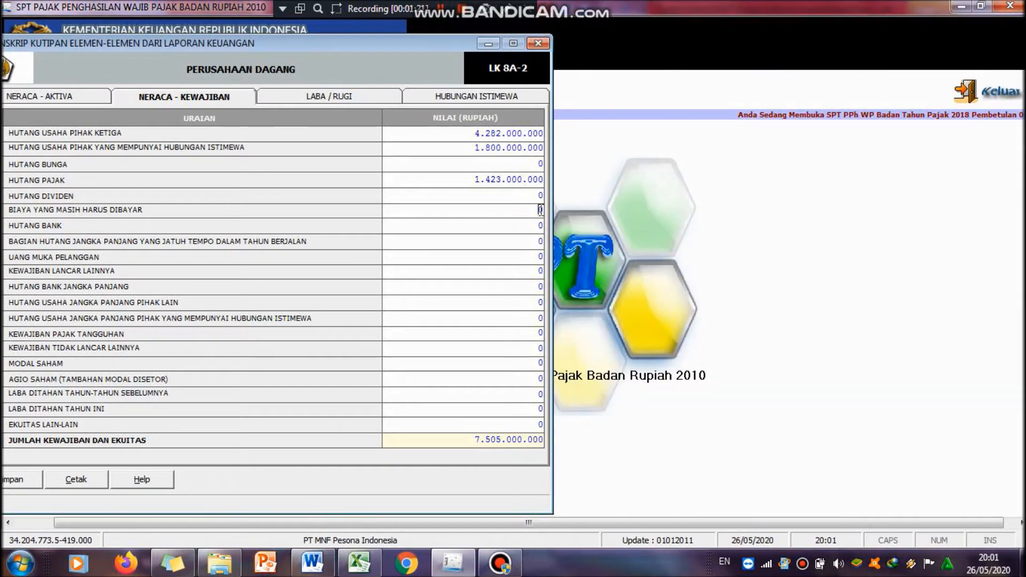
{"action": "type", "text": "142.300."}
{"action": "type", "text": "00000"}
{"action": "key", "text": "Return"}
{"action": "left_click", "coordinate": [315, 565]}
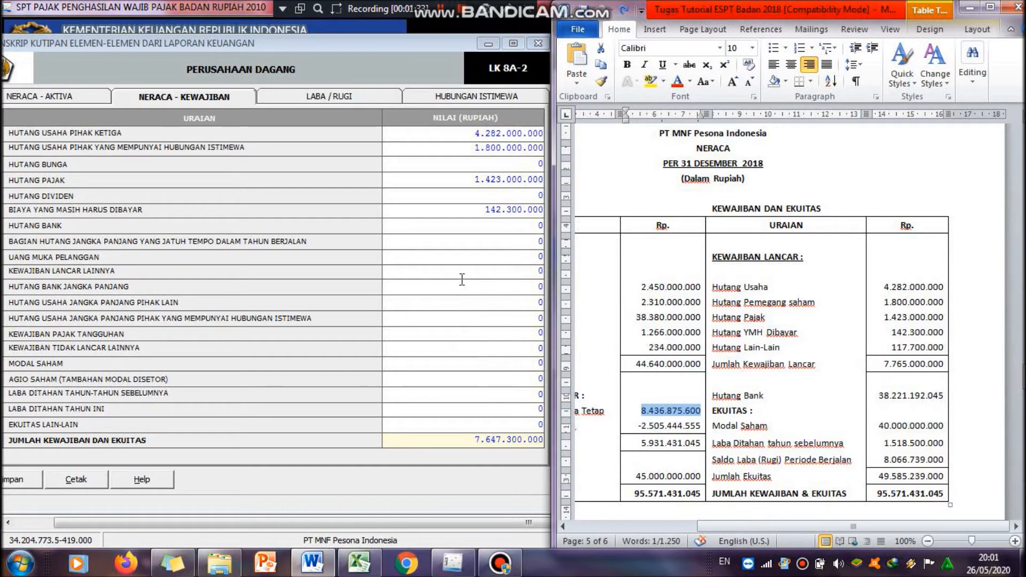
Step: Enter 117,700,000 for Kewajiban Lancar Lainnya, then check the Word balance sheet
{"action": "left_click", "coordinate": [536, 270]}
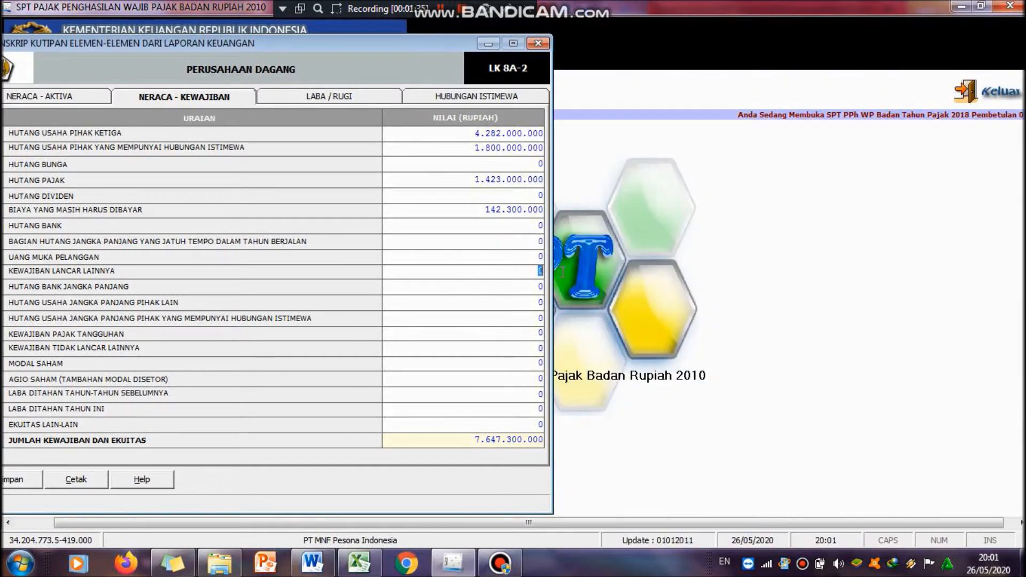
{"action": "type", "text": "17"}
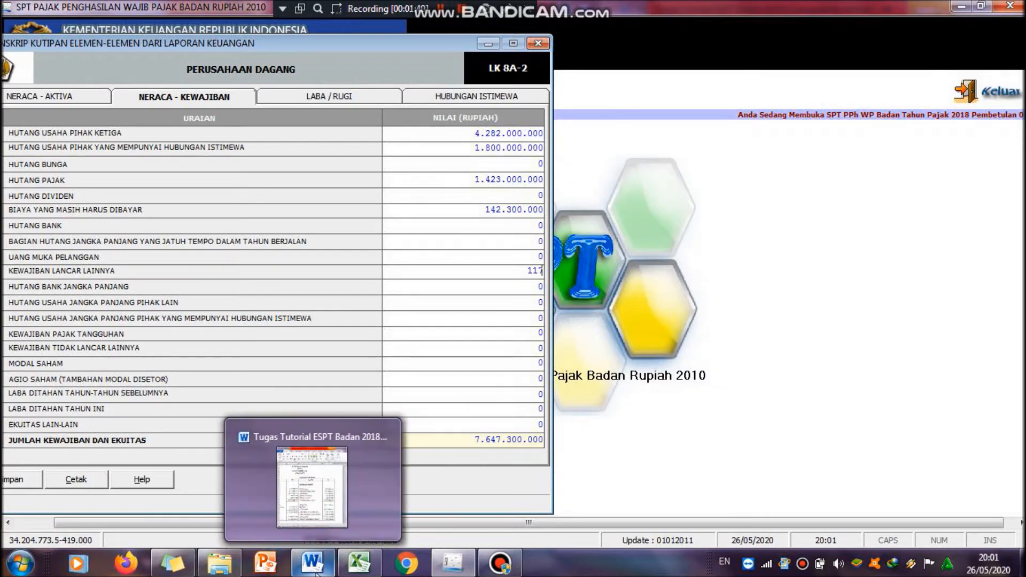
{"action": "left_click", "coordinate": [329, 488]}
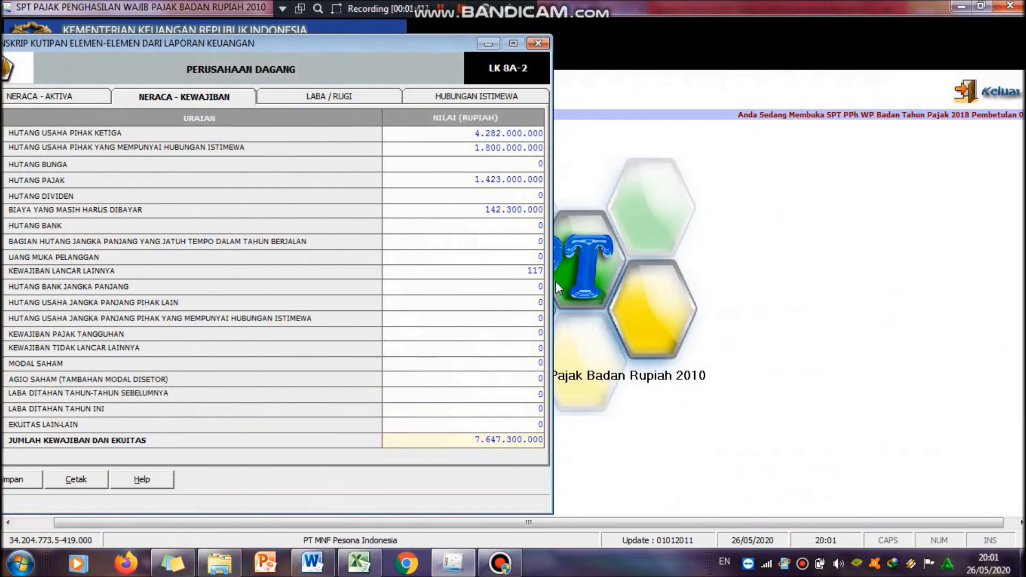
{"action": "type", "text": "00.000"}
{"action": "key", "text": "Tab"}
{"action": "left_click", "coordinate": [312, 562]}
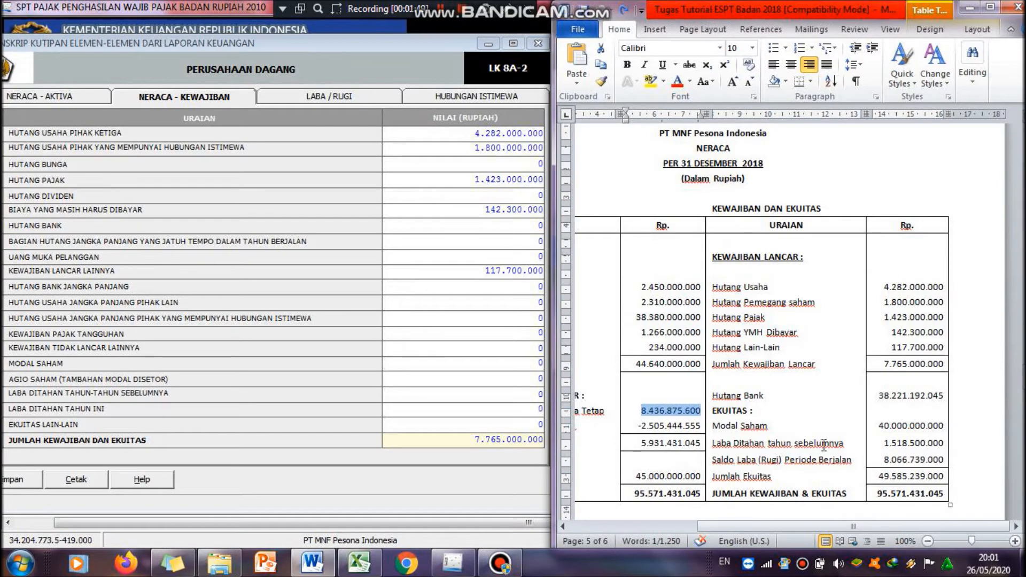
Step: Enter 38,221,192,045 for Hutang Bank, taken from the Word balance sheet
{"action": "scroll", "coordinate": [792, 356], "scroll_direction": "down", "scroll_amount": 2}
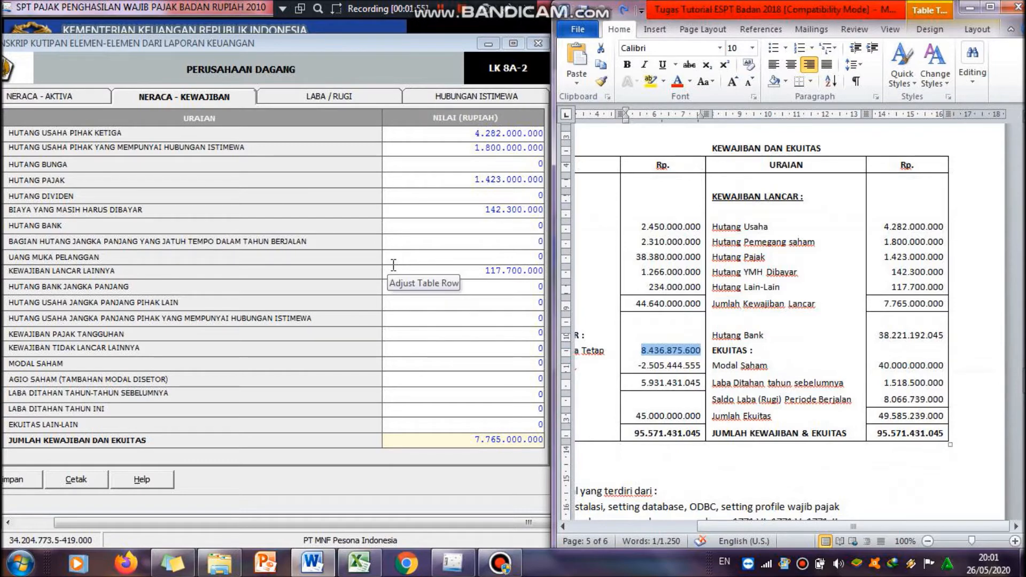
{"action": "left_click", "coordinate": [533, 225]}
{"action": "type", "text": "38221"}
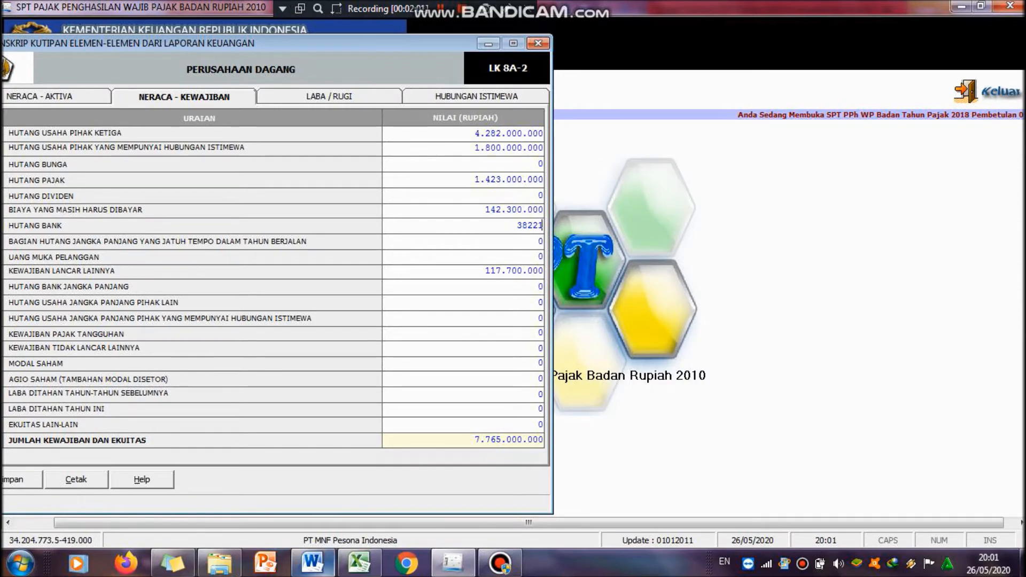
{"action": "mouse_move", "coordinate": [312, 562]}
{"action": "mouse_move", "coordinate": [327, 514]}
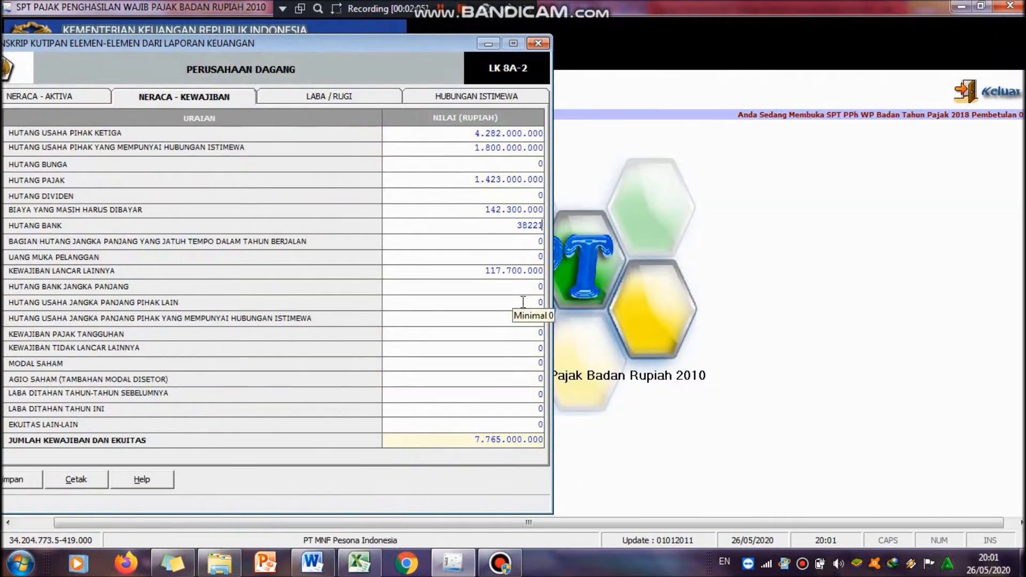
{"action": "type", "text": "92.0"}
{"action": "type", "text": "45"}
{"action": "key", "text": "Return"}
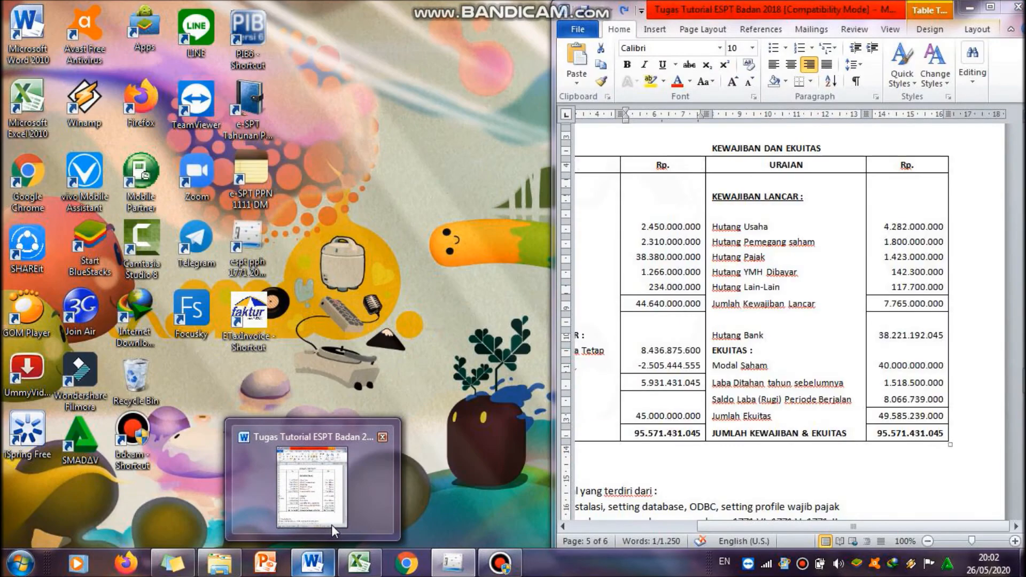
{"action": "left_click", "coordinate": [331, 525]}
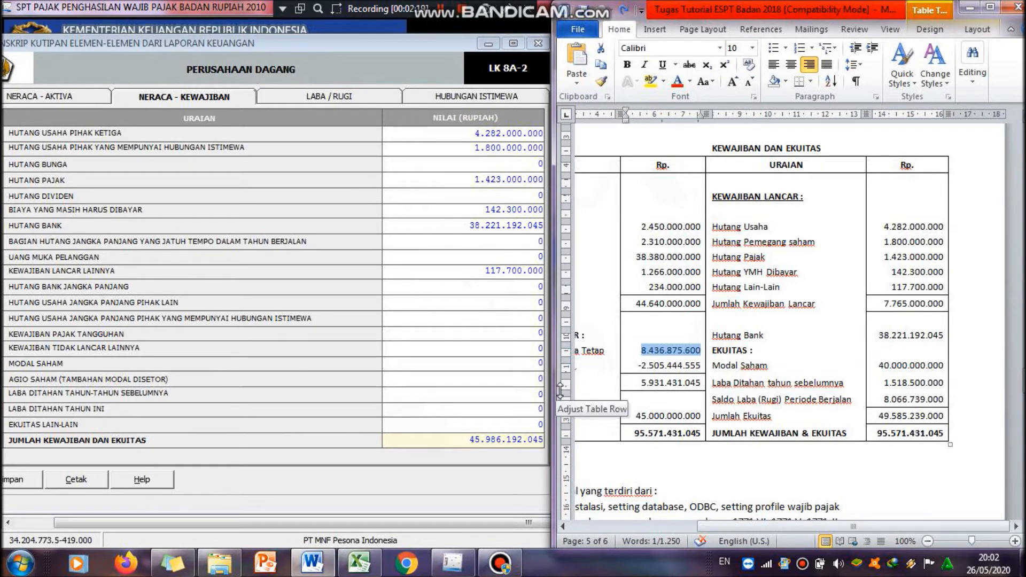
Step: Enter 40,000,000,000 for Modal Saham, then check the Word balance sheet
{"action": "left_click", "coordinate": [532, 364]}
{"action": "type", "text": "40."}
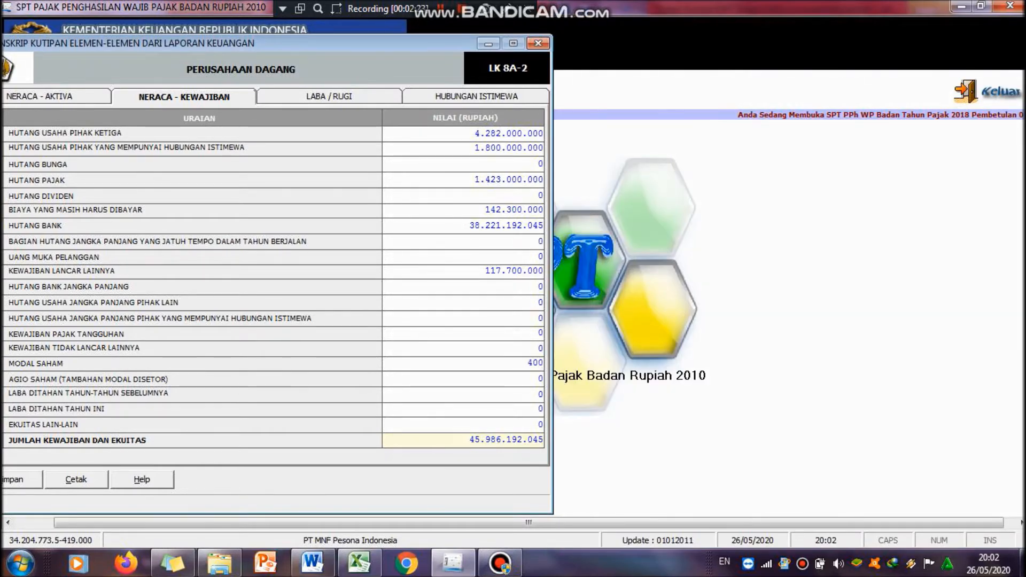
{"action": "type", "text": "000.000.000"}
{"action": "key", "text": "Tab"}
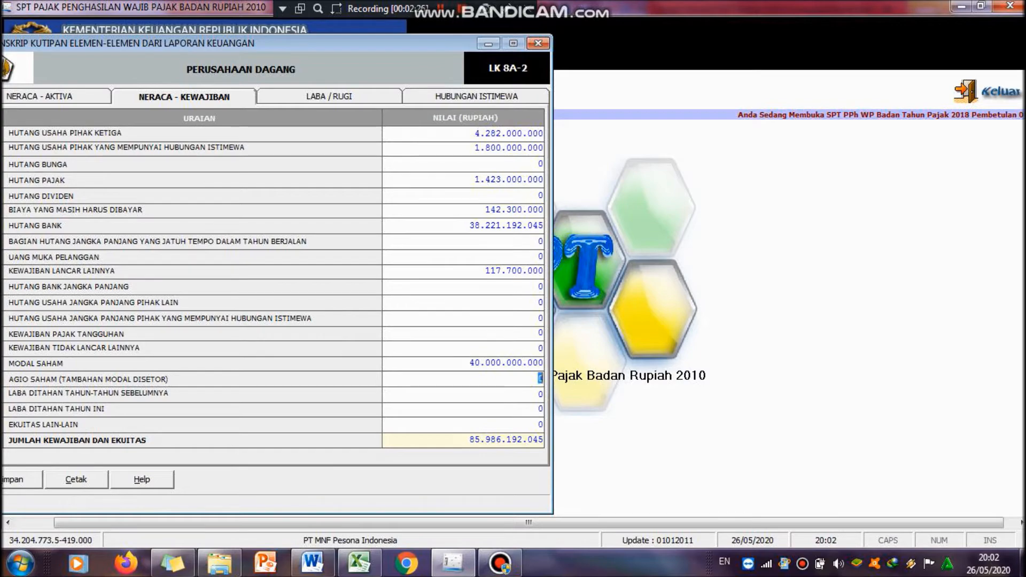
{"action": "left_click", "coordinate": [311, 572]}
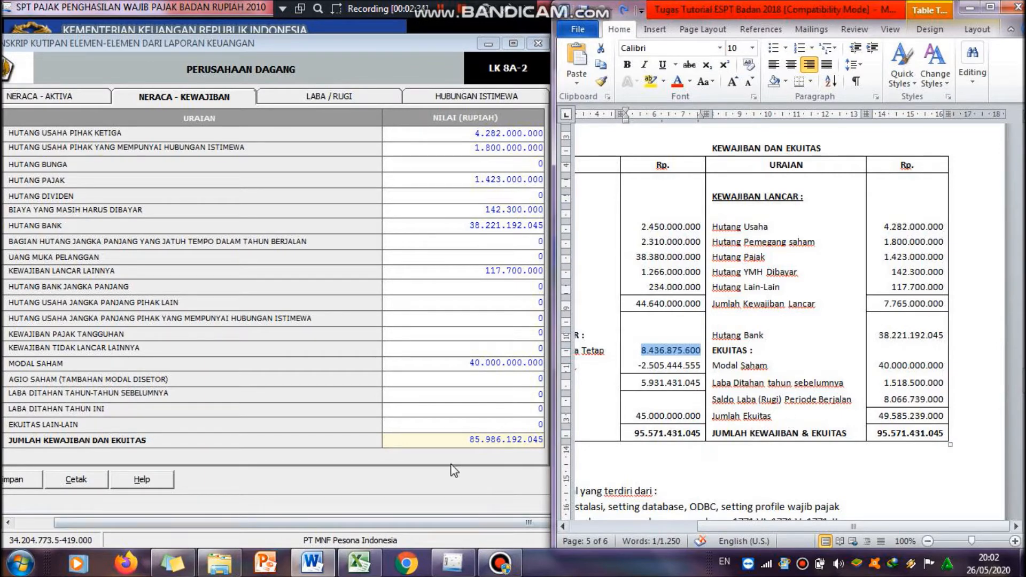
Step: Enter 1,518,500,000 for Laba Ditahan Tahun-Tahun Sebelumnya, then check the Word balance sheet
{"action": "left_click", "coordinate": [530, 396]}
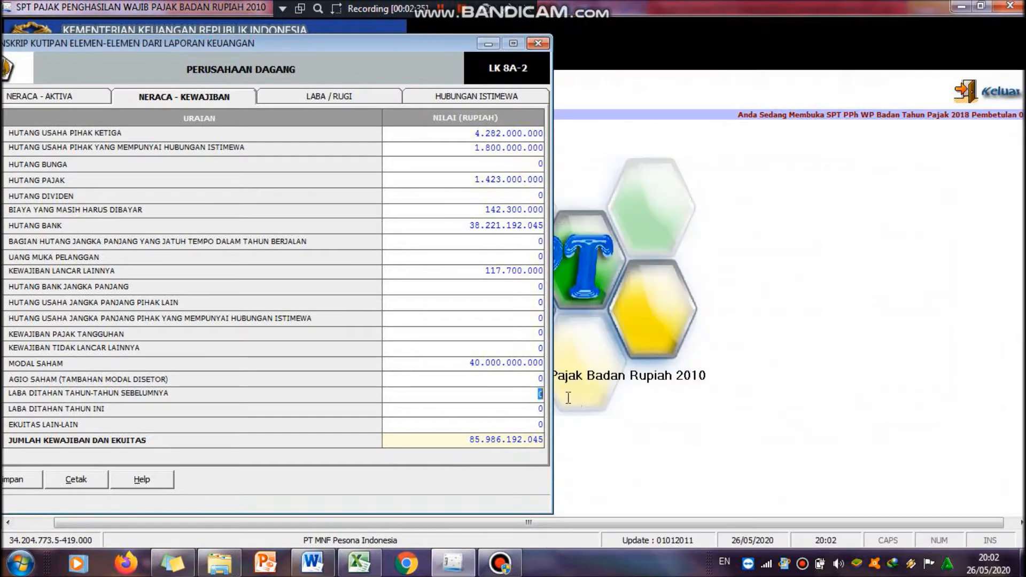
{"action": "type", "text": "1515"}
{"action": "mouse_move", "coordinate": [313, 562]}
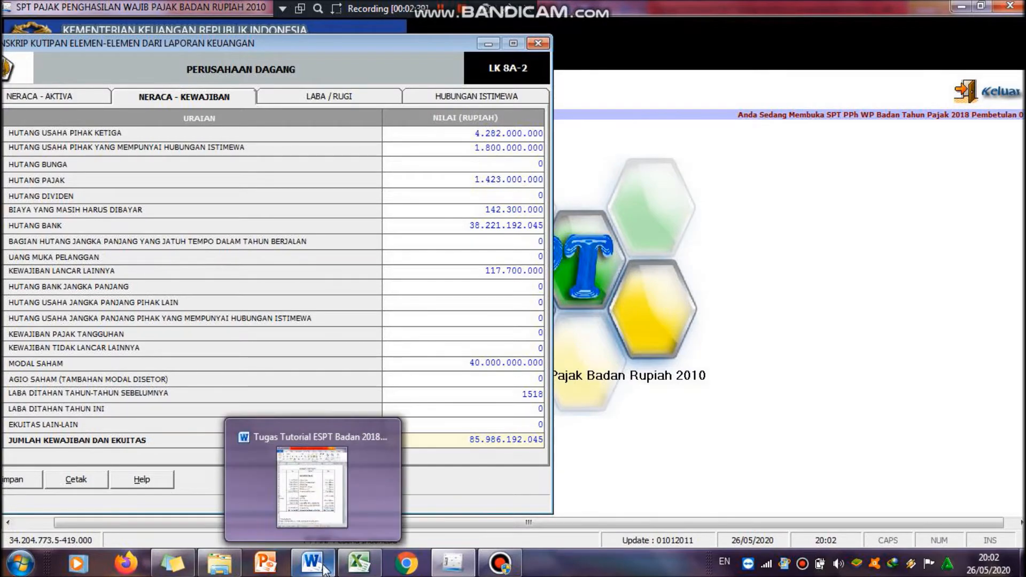
{"action": "mouse_move", "coordinate": [327, 527]}
{"action": "type", "text": "50000"}
{"action": "key", "text": "Tab"}
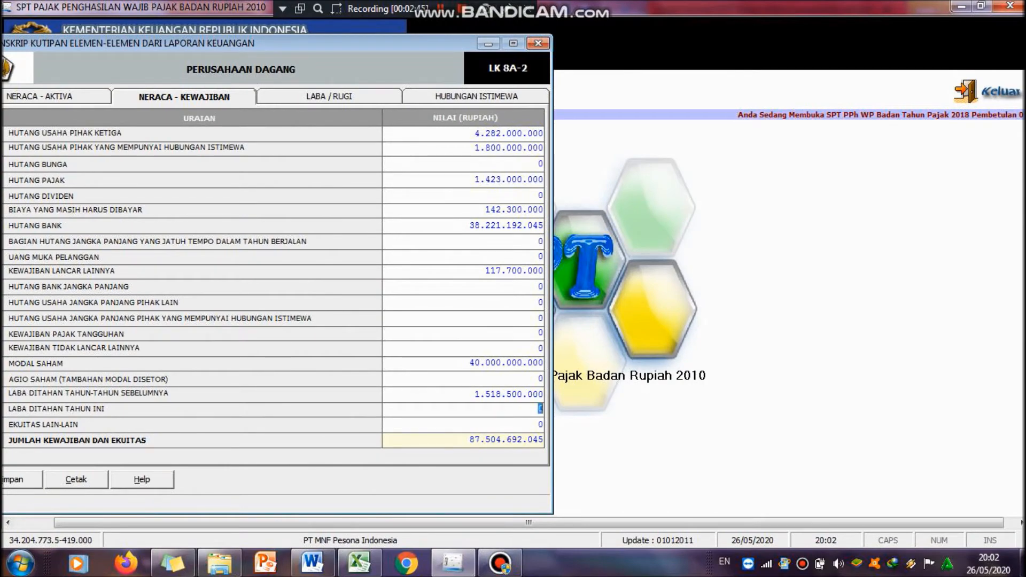
{"action": "left_click", "coordinate": [314, 564]}
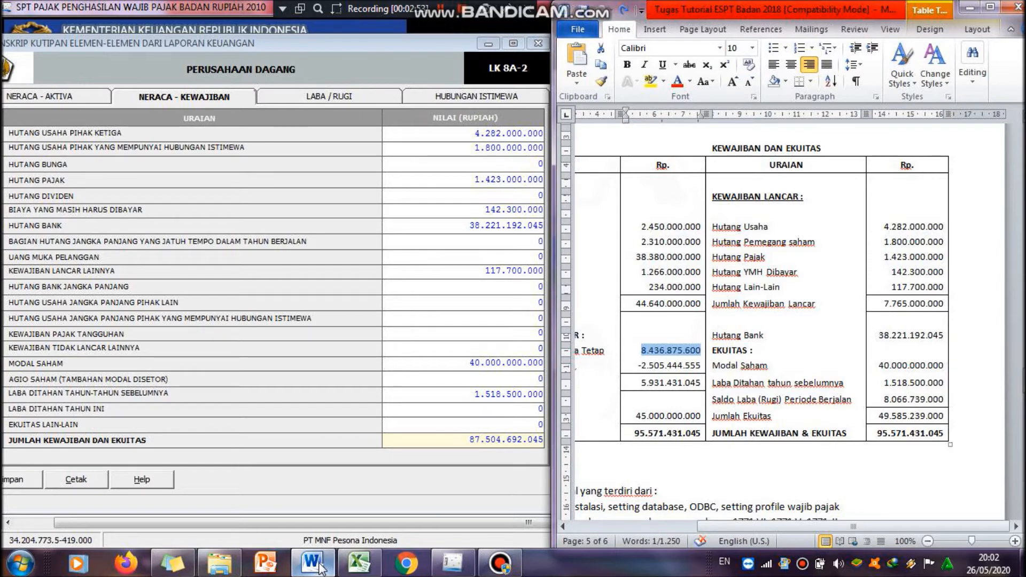
Step: Enter 8,066,739,000 for Laba Ditahan Tahun Ini, then check the Word balance sheet
{"action": "left_click", "coordinate": [536, 409]}
{"action": "left_click", "coordinate": [536, 409]}
{"action": "type", "text": "8066"}
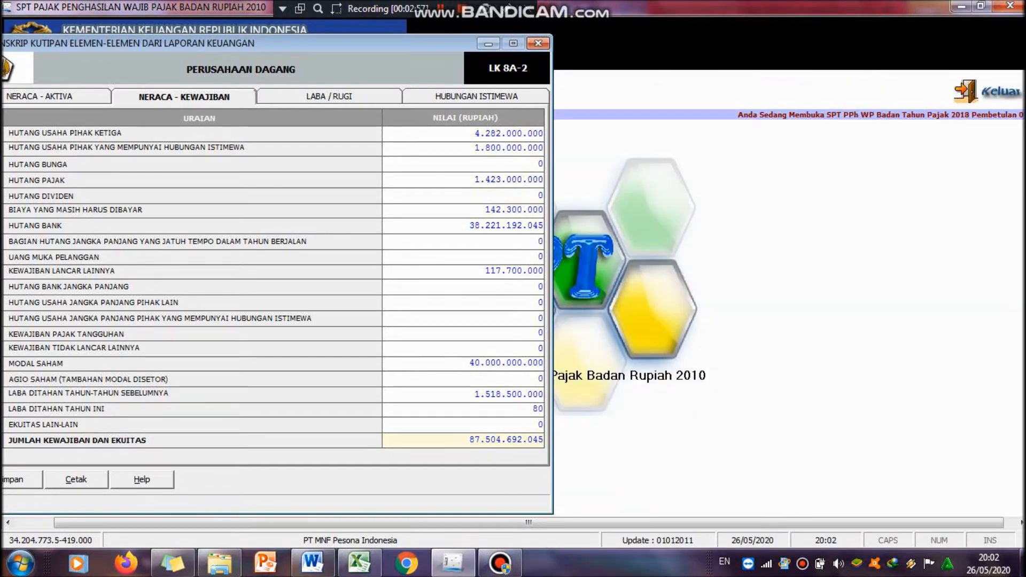
{"action": "mouse_move", "coordinate": [312, 564]}
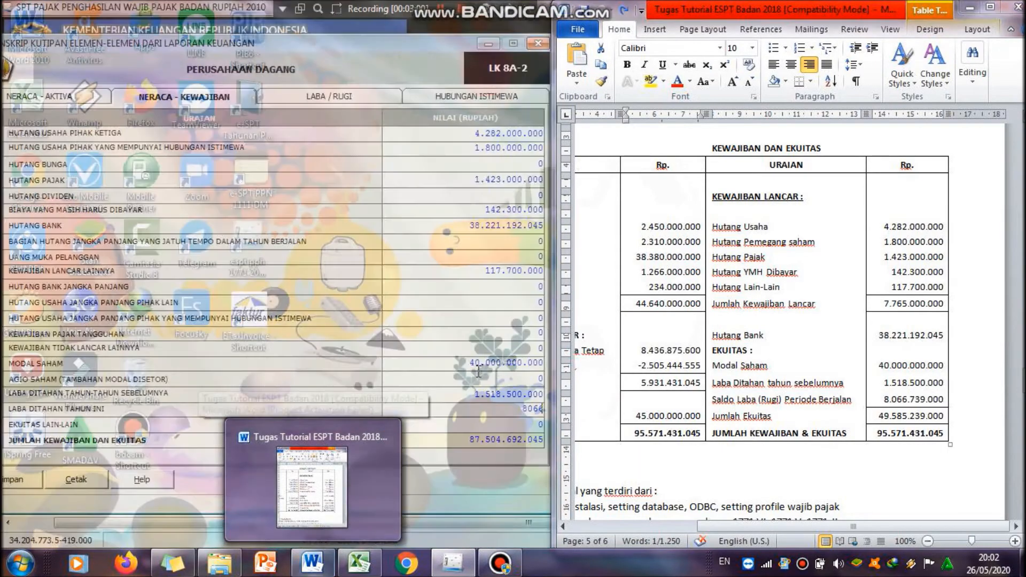
{"action": "type", "text": "739000"}
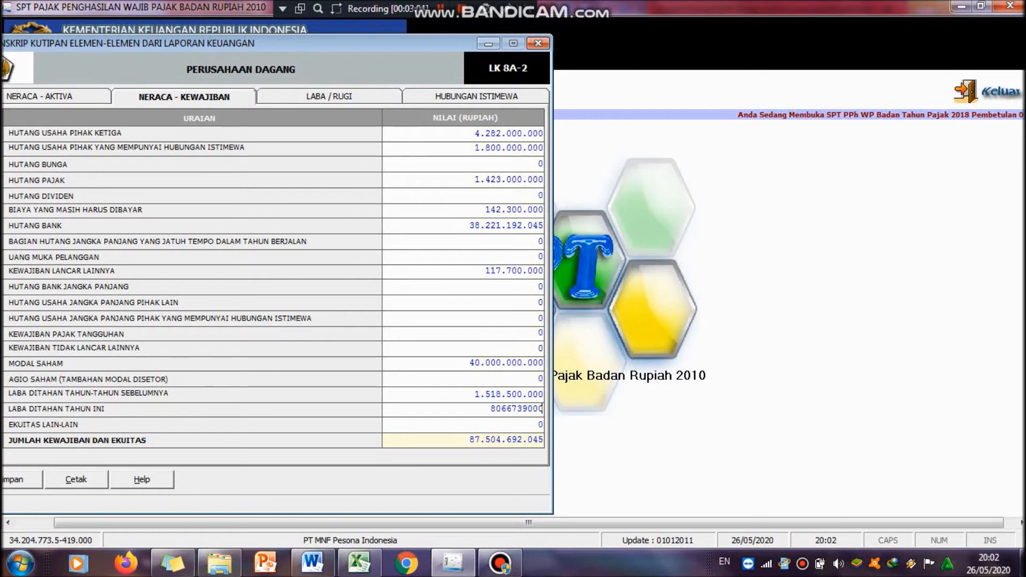
{"action": "key", "text": "Tab"}
{"action": "left_click", "coordinate": [324, 561]}
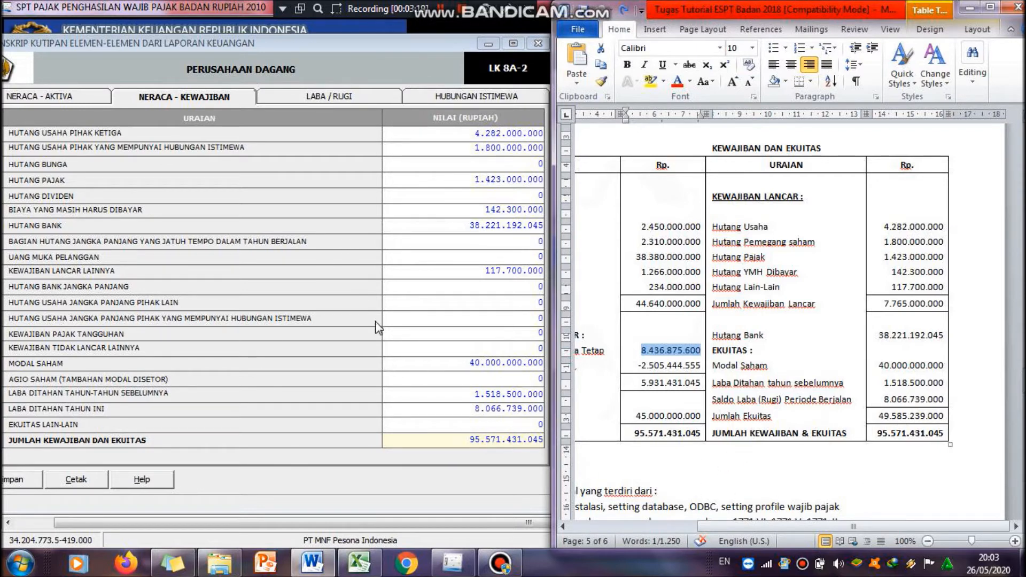
Step: Open the Laba / Rugi tab and locate the company's 2018 income data in the Word document
{"action": "left_click", "coordinate": [381, 350]}
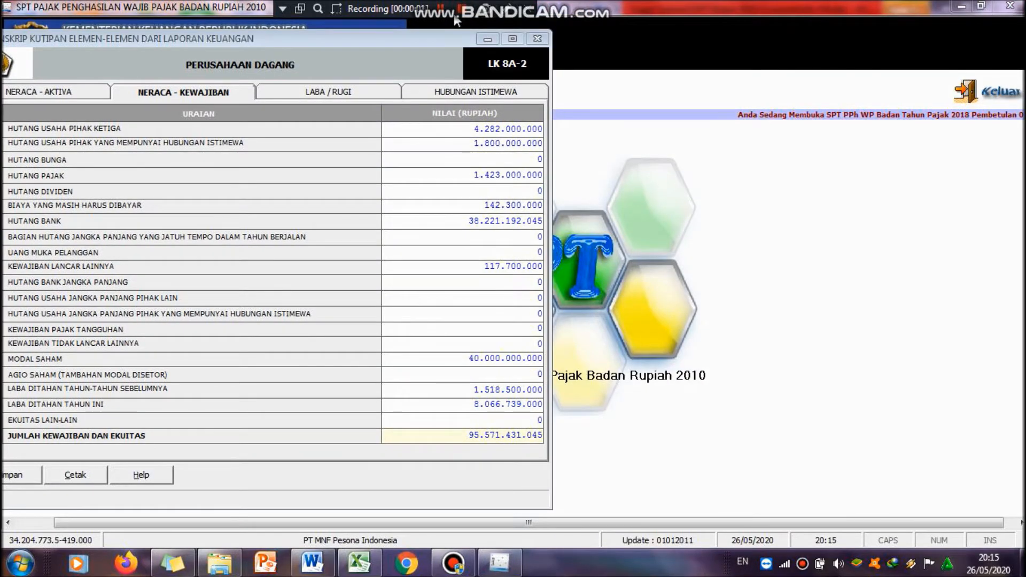
{"action": "left_click", "coordinate": [365, 95]}
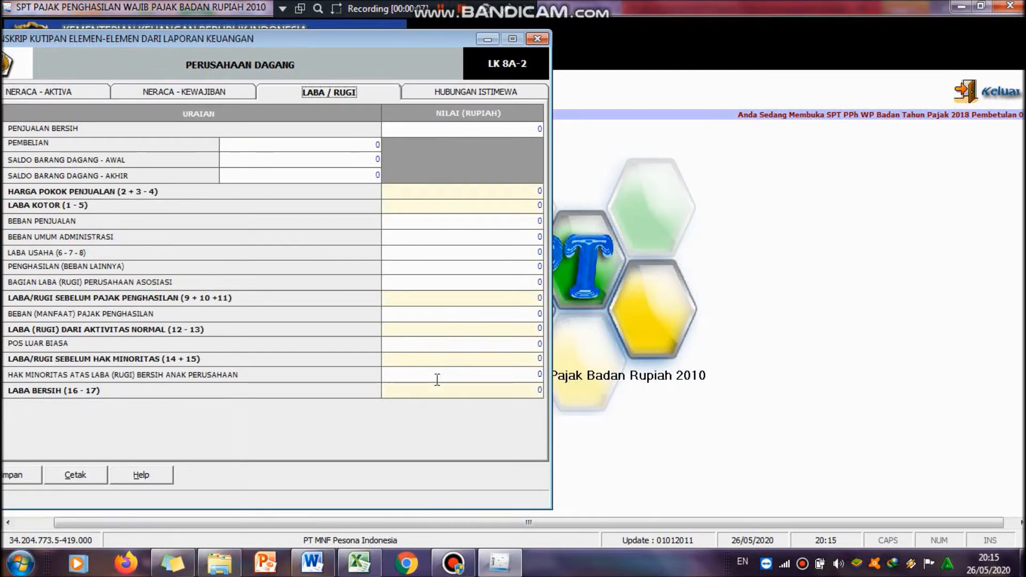
{"action": "mouse_move", "coordinate": [347, 572]}
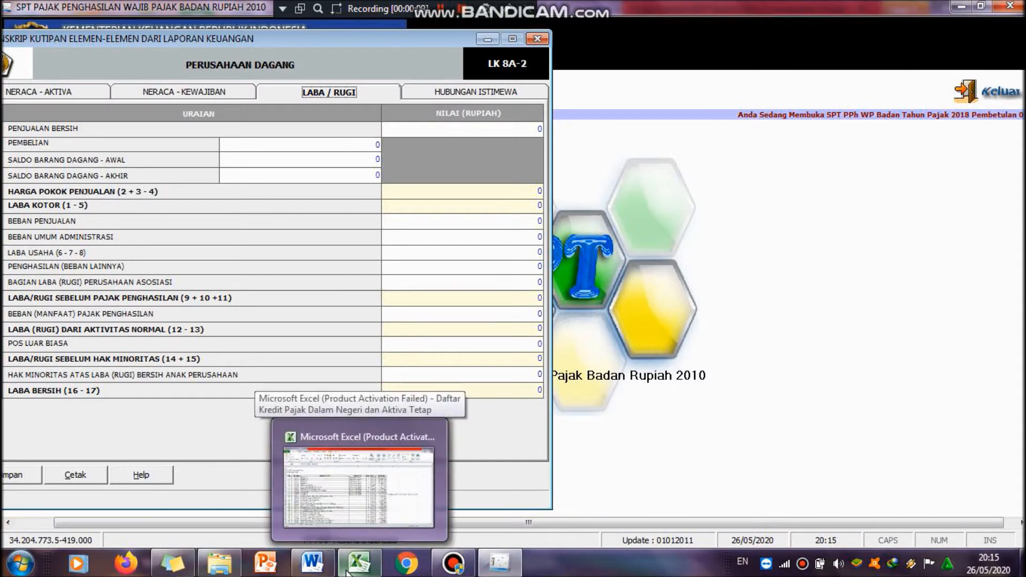
{"action": "left_click", "coordinate": [312, 563]}
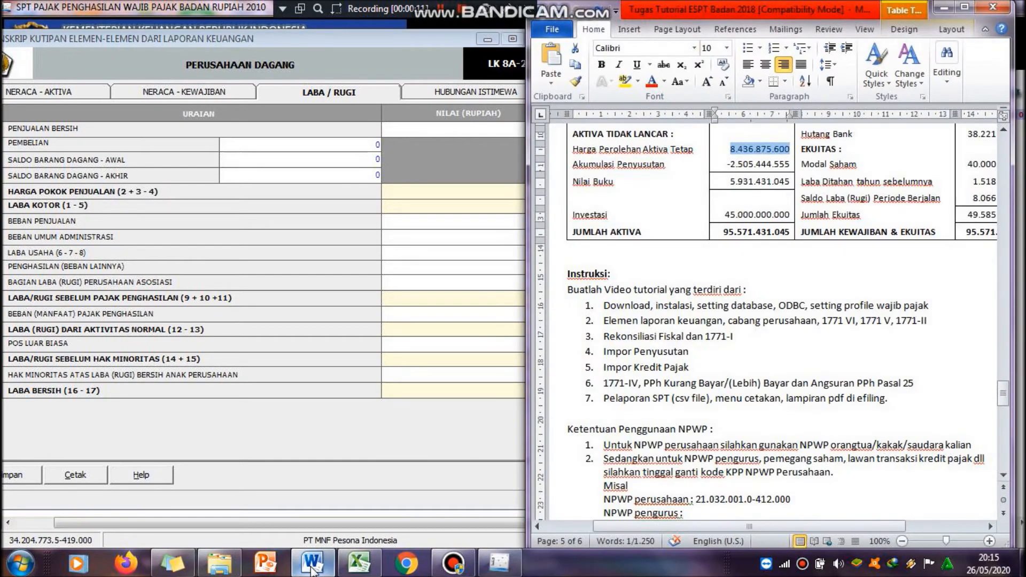
{"action": "left_click_drag", "start_coordinate": [1003, 394], "coordinate": [1007, 207]}
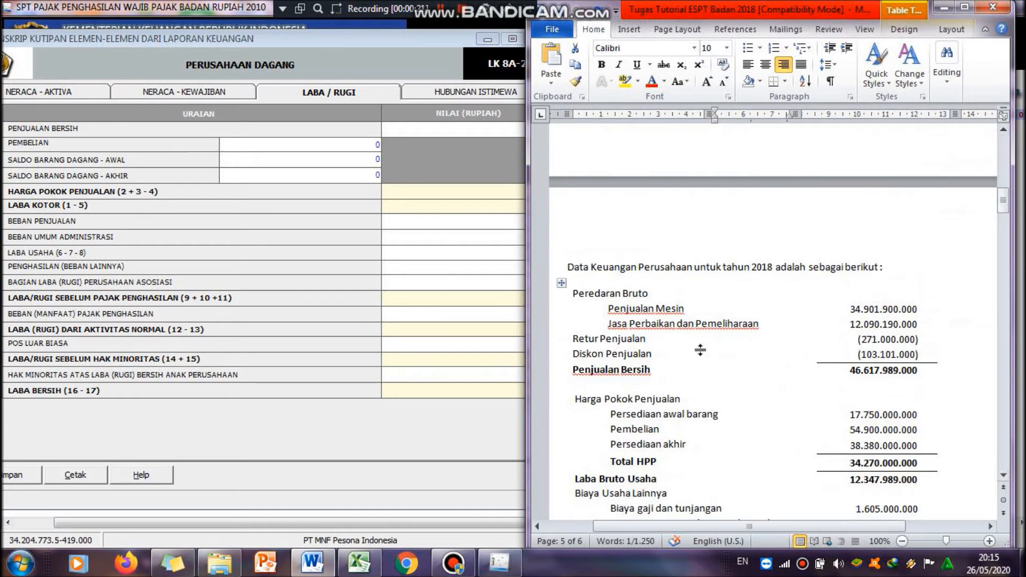
Step: Enter 46,617,989,000 as Penjualan Bersih on the Laba / Rugi tab
{"action": "left_click", "coordinate": [474, 128]}
{"action": "type", "text": "46"}
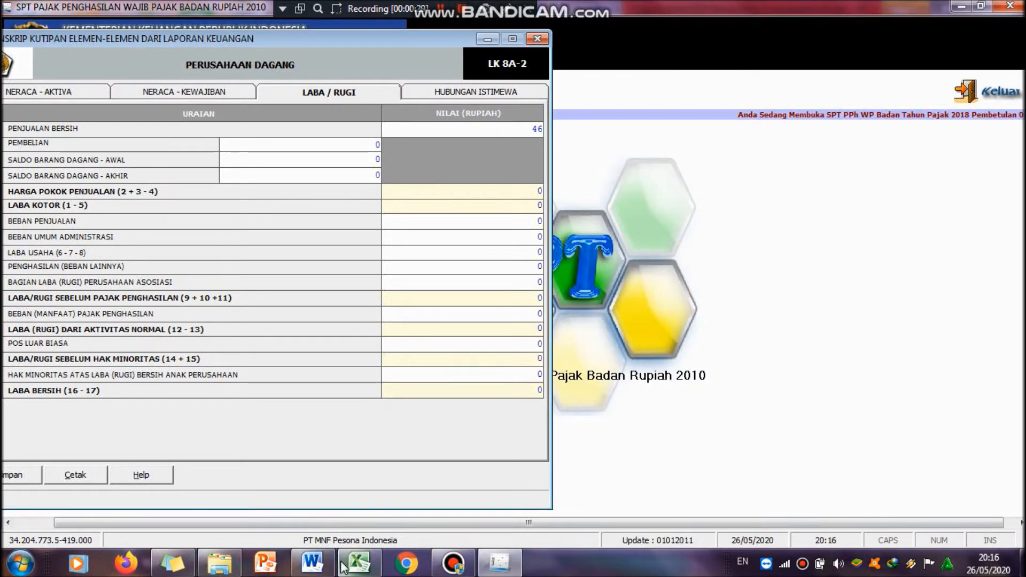
{"action": "mouse_move", "coordinate": [313, 561]}
{"action": "mouse_move", "coordinate": [333, 533]}
{"action": "type", "text": "617"}
{"action": "mouse_move", "coordinate": [338, 502]}
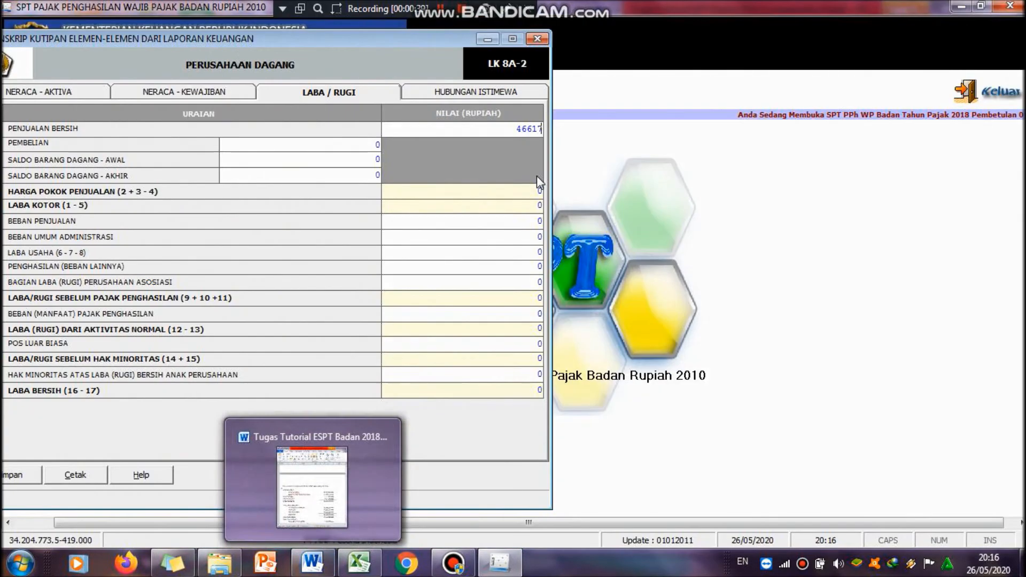
{"action": "type", "text": "9"}
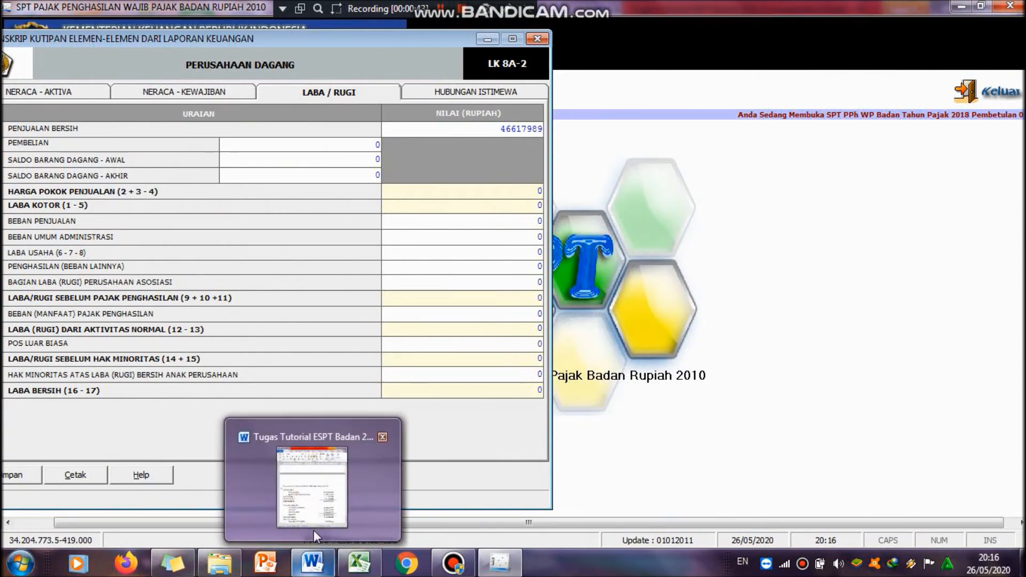
{"action": "type", "text": "85000"}
{"action": "key", "text": "Tab"}
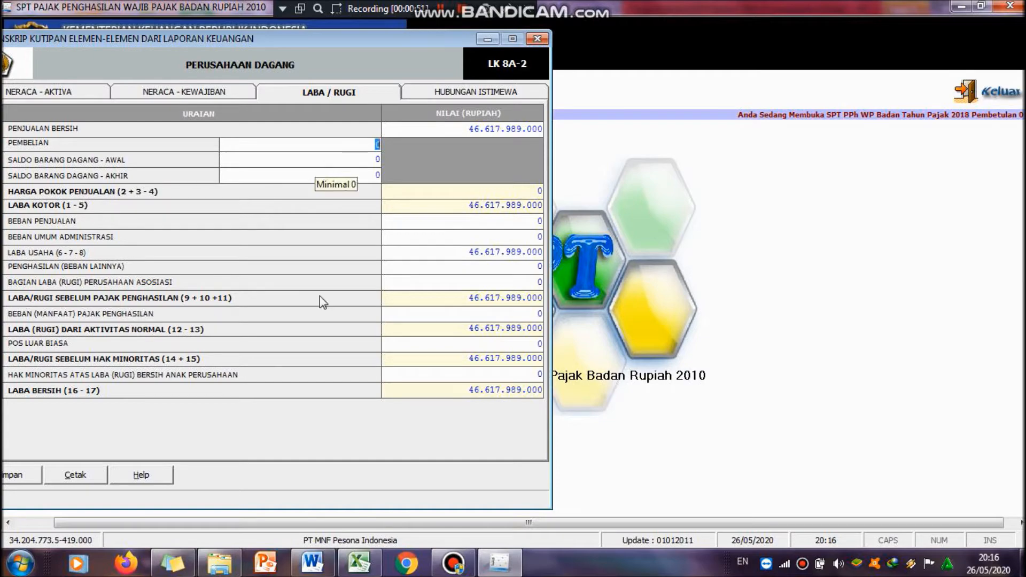
Step: Enter 54,900,000,000 for Pembelian, checking the purchase figure in the Word document
{"action": "mouse_move", "coordinate": [332, 452]}
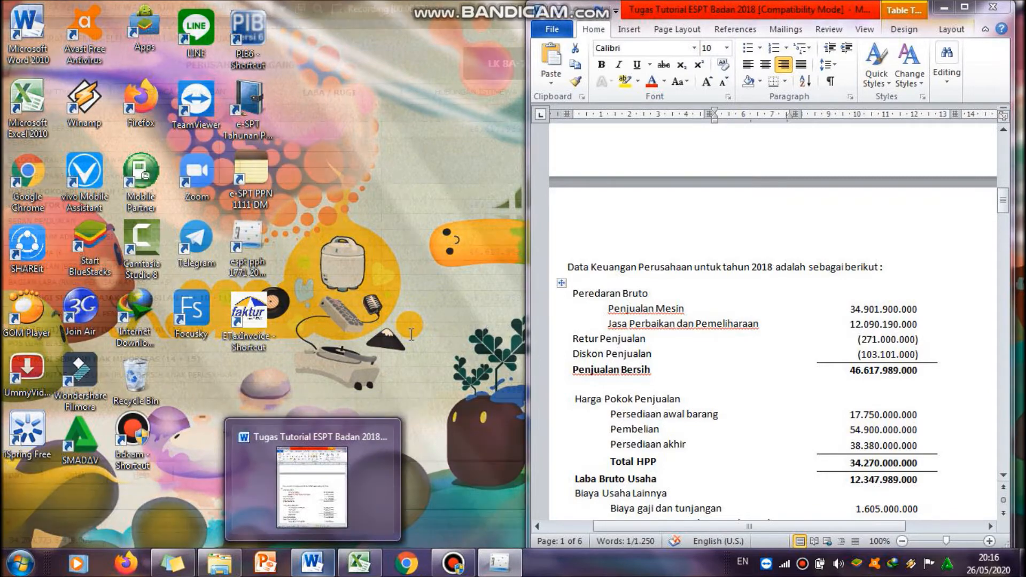
{"action": "type", "text": "54."}
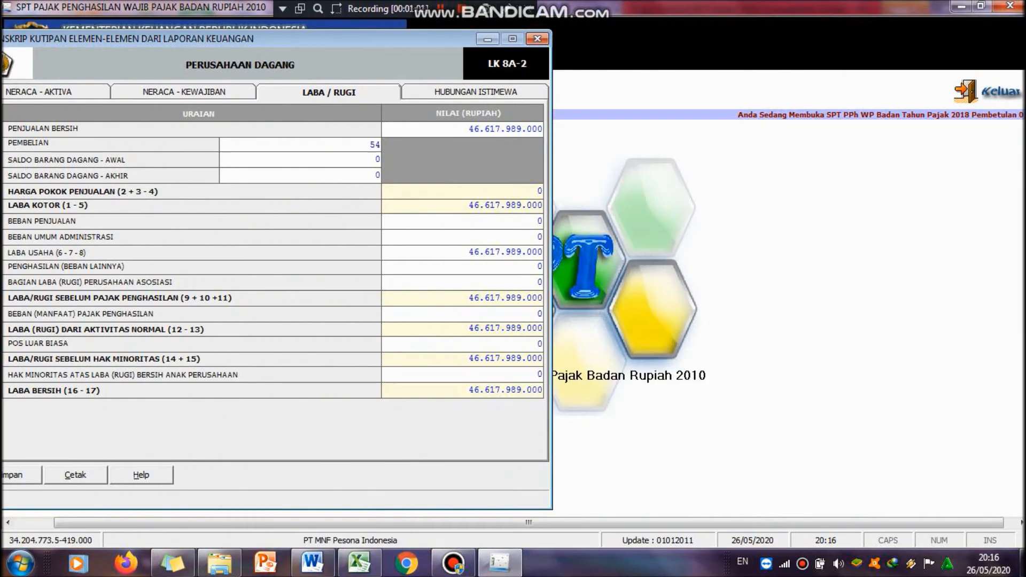
{"action": "type", "text": "900.000.000"}
{"action": "key", "text": "Tab"}
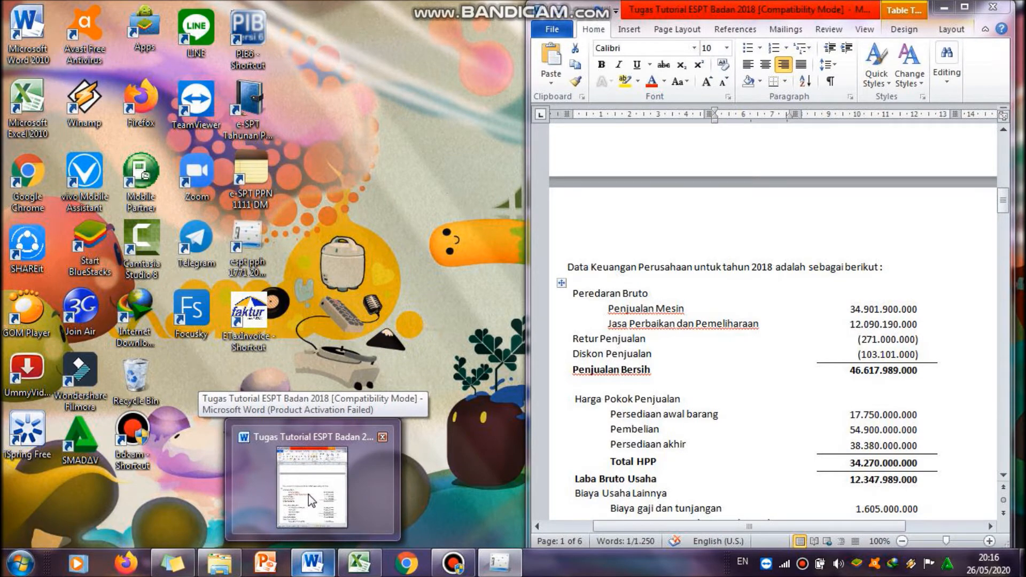
Step: Enter 17,750,000,000 for Saldo Barang Dagang - Awal
{"action": "type", "text": "17.75"}
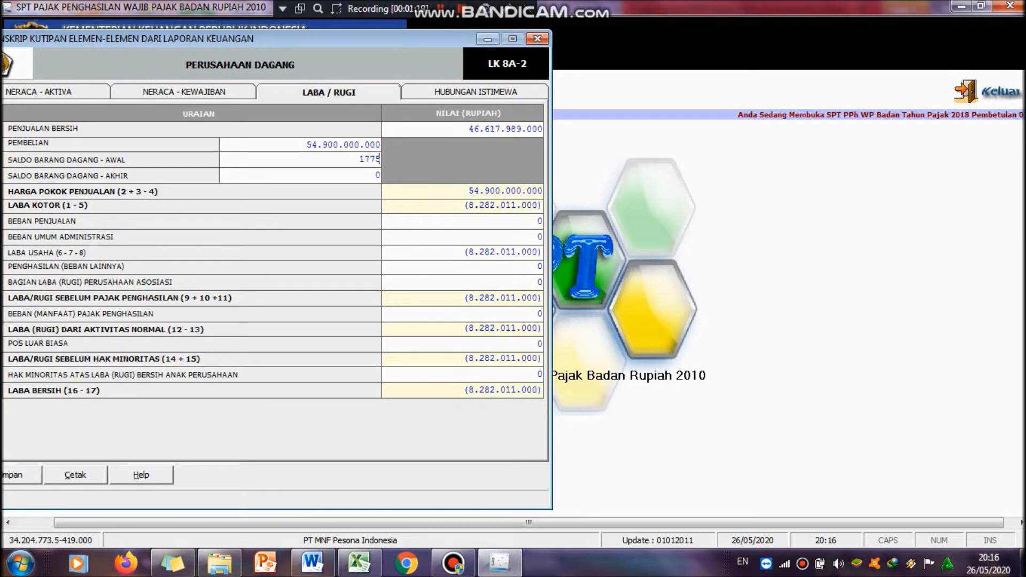
{"action": "type", "text": "0."}
{"action": "type", "text": "000.000"}
{"action": "key", "text": "Tab"}
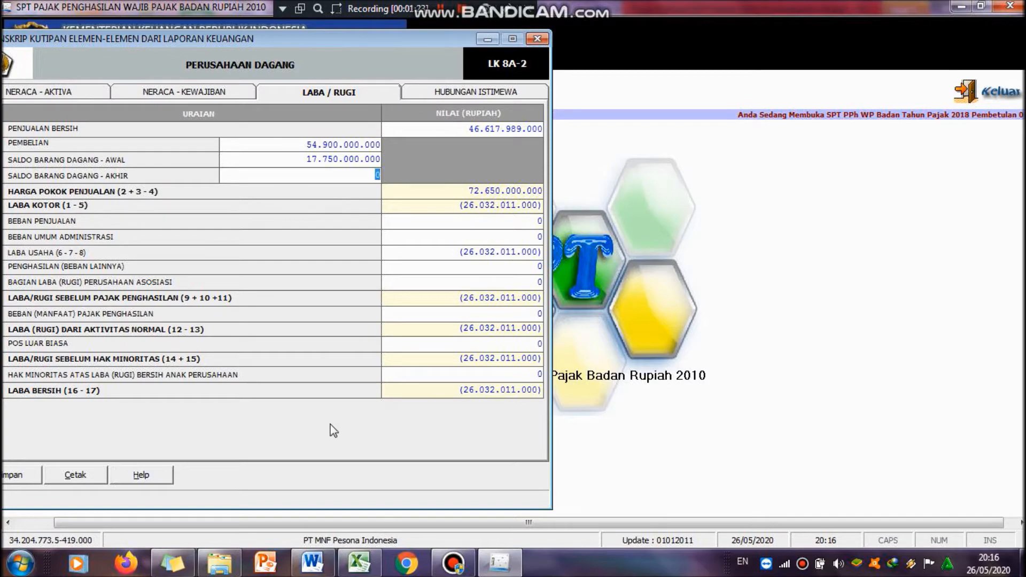
Step: Enter 38,380,000,000 for Saldo Barang Dagang - Akhir
{"action": "mouse_move", "coordinate": [353, 481]}
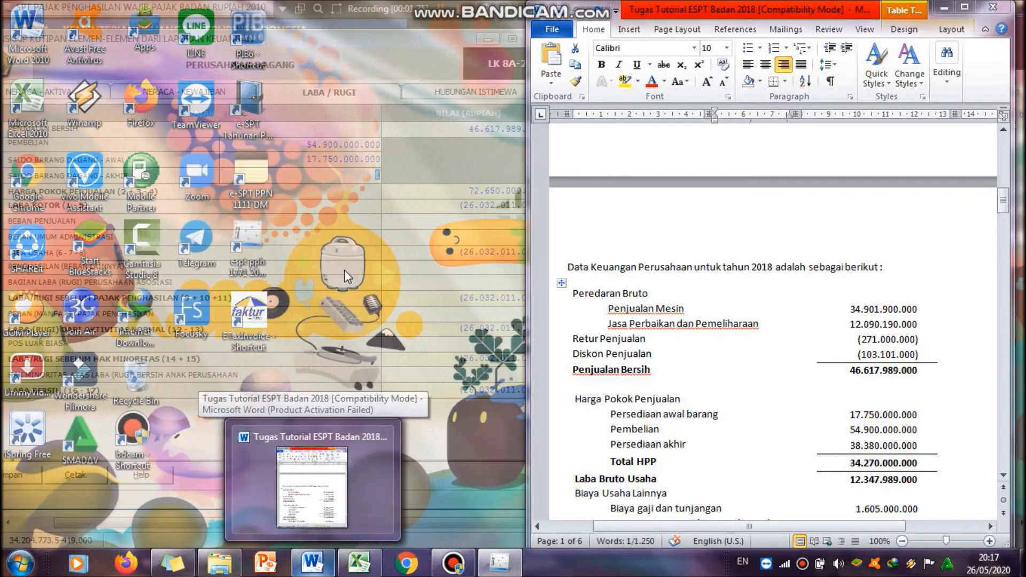
{"action": "type", "text": "3"}
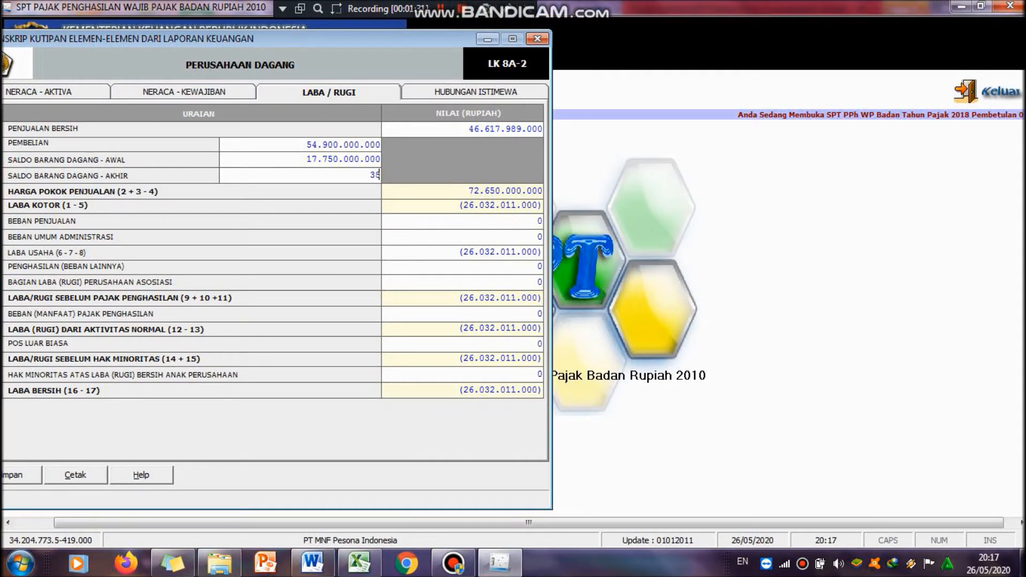
{"action": "type", "text": "8.380.000.00"}
{"action": "type", "text": "0"}
{"action": "key", "text": "Tab"}
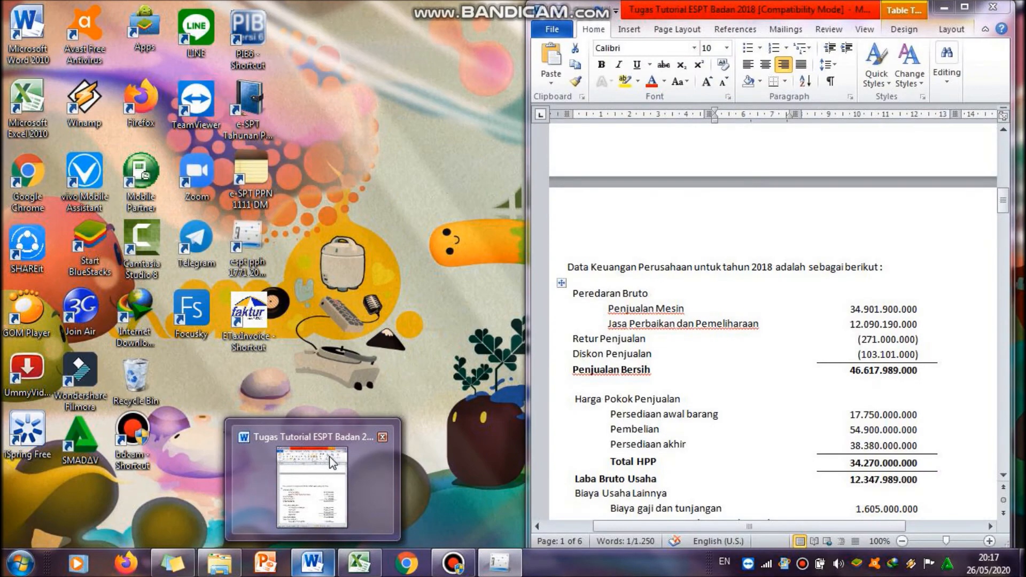
Step: Enter 3,751,250,000 for Beban Umum Administrasi, taken from the operating expenses total in the Word document
{"action": "left_click", "coordinate": [331, 458]}
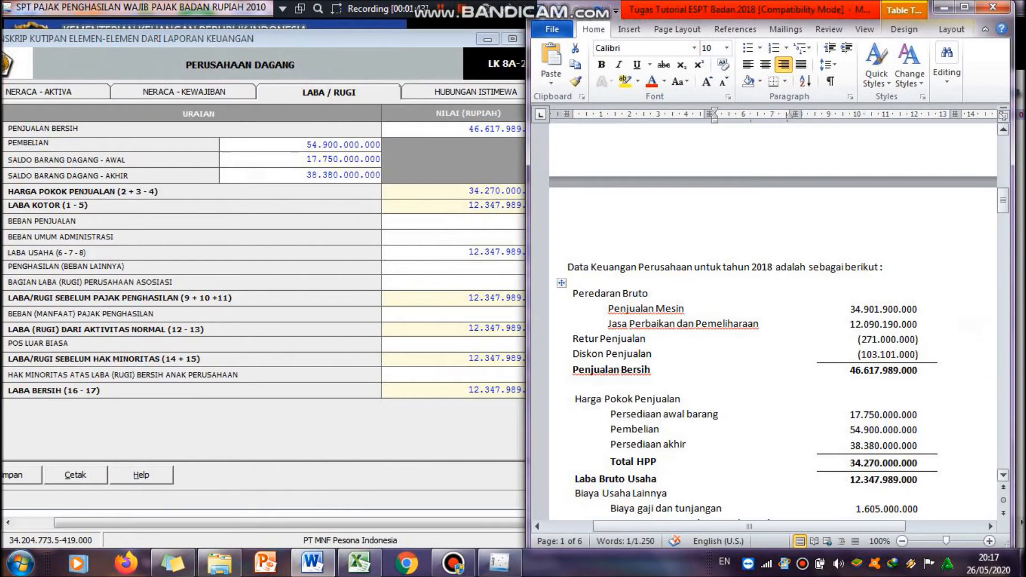
{"action": "left_click_drag", "start_coordinate": [1009, 210], "coordinate": [1009, 230]}
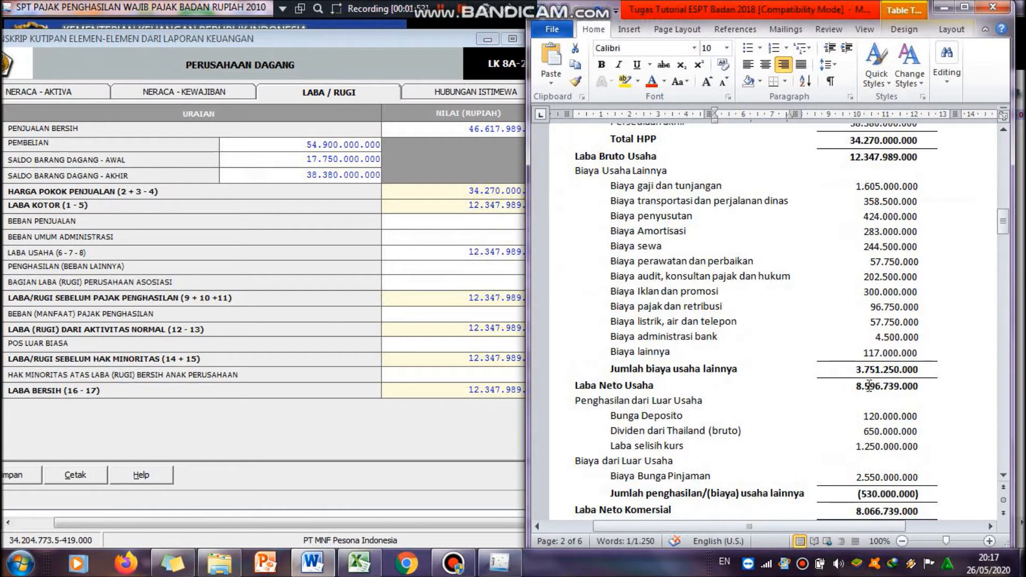
{"action": "left_click", "coordinate": [490, 241]}
{"action": "left_click", "coordinate": [540, 236]}
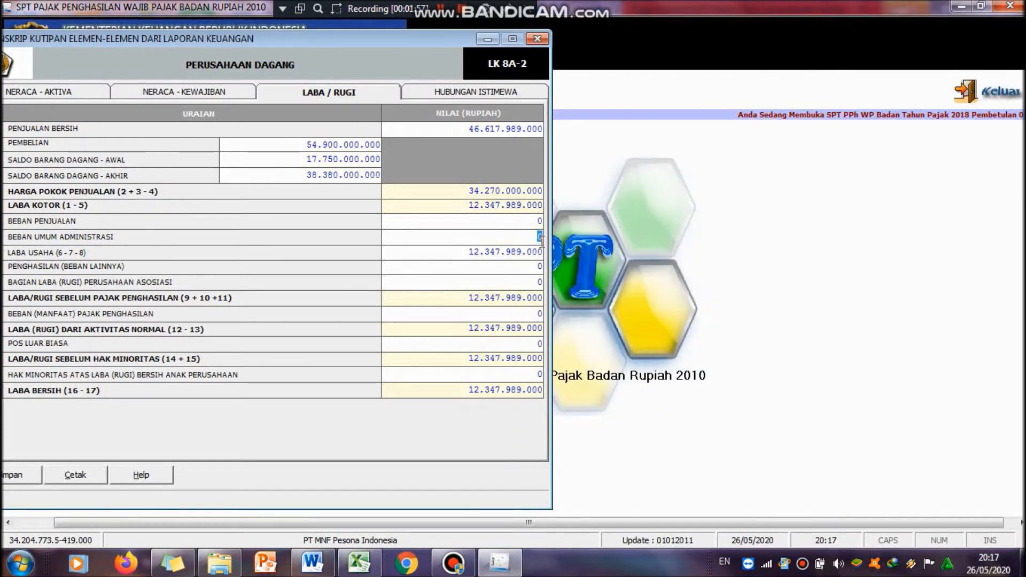
{"action": "type", "text": "3751250000"}
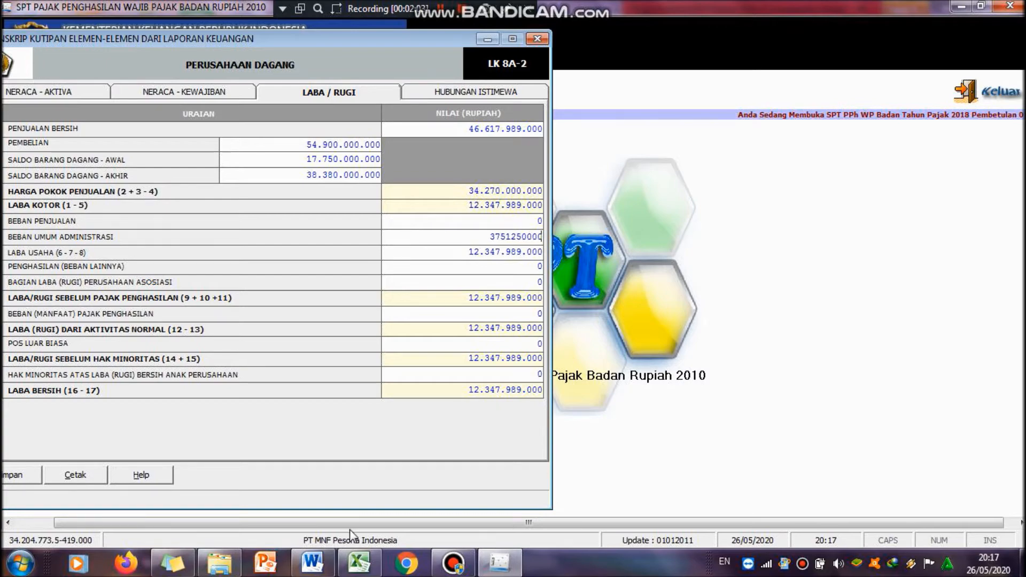
{"action": "mouse_move", "coordinate": [312, 563]}
{"action": "mouse_move", "coordinate": [342, 494]}
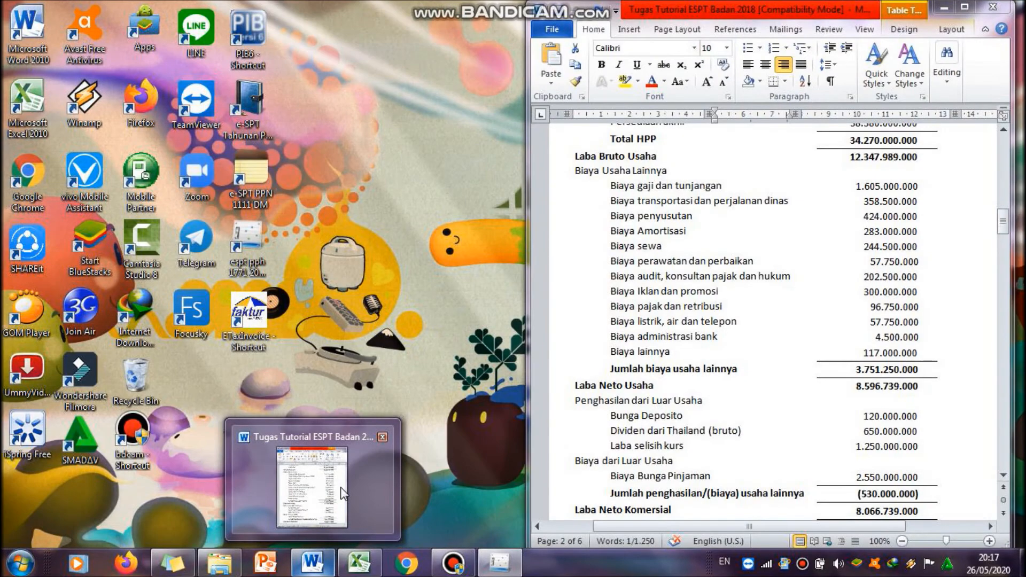
{"action": "key", "text": "Tab"}
Step: Enter -530,000,000 for Penghasilan (Beban Lainnya)
{"action": "left_click", "coordinate": [332, 504]}
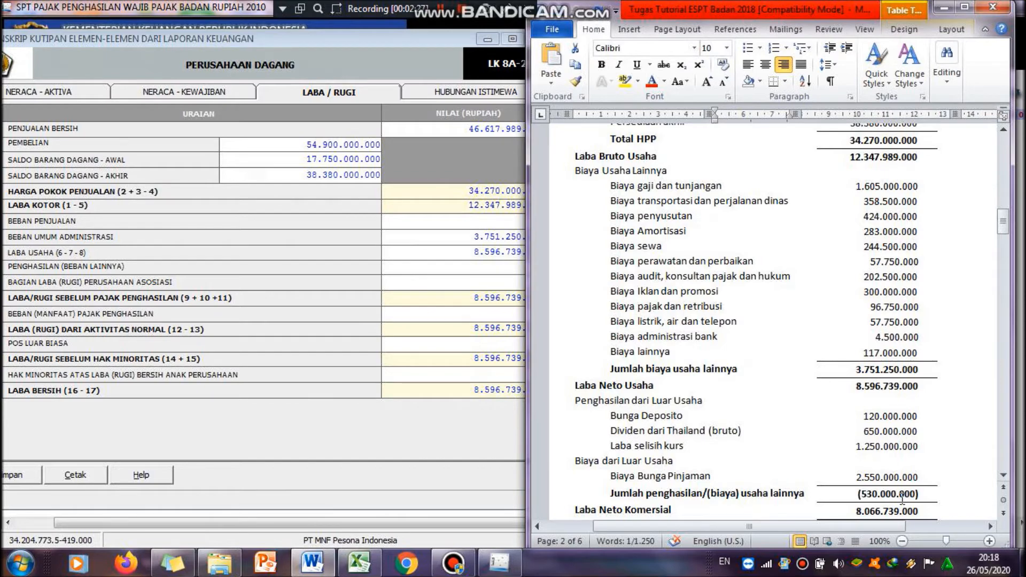
{"action": "left_click", "coordinate": [413, 302]}
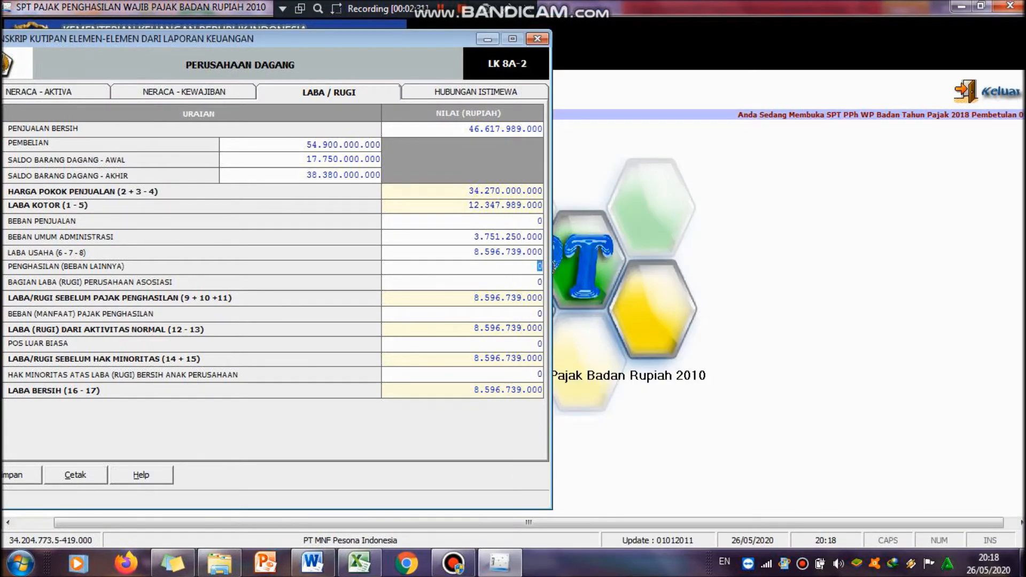
{"action": "type", "text": "-"}
{"action": "type", "text": "53"}
{"action": "type", "text": "000000"}
{"action": "type", "text": "0"}
{"action": "mouse_move", "coordinate": [340, 509]}
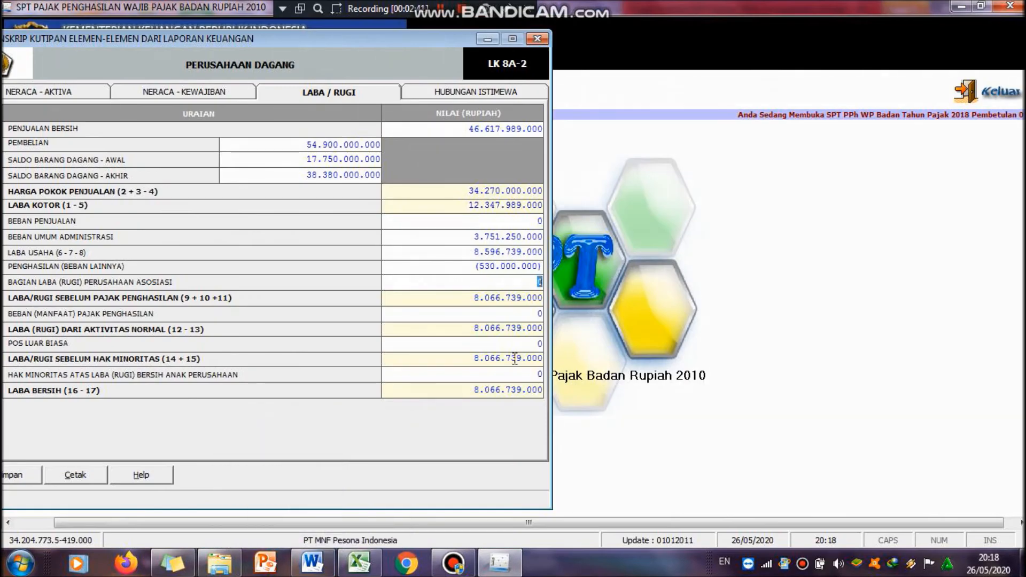
Step: Compare the income statement with the Word document and save the Laba / Rugi data
{"action": "left_click", "coordinate": [306, 570]}
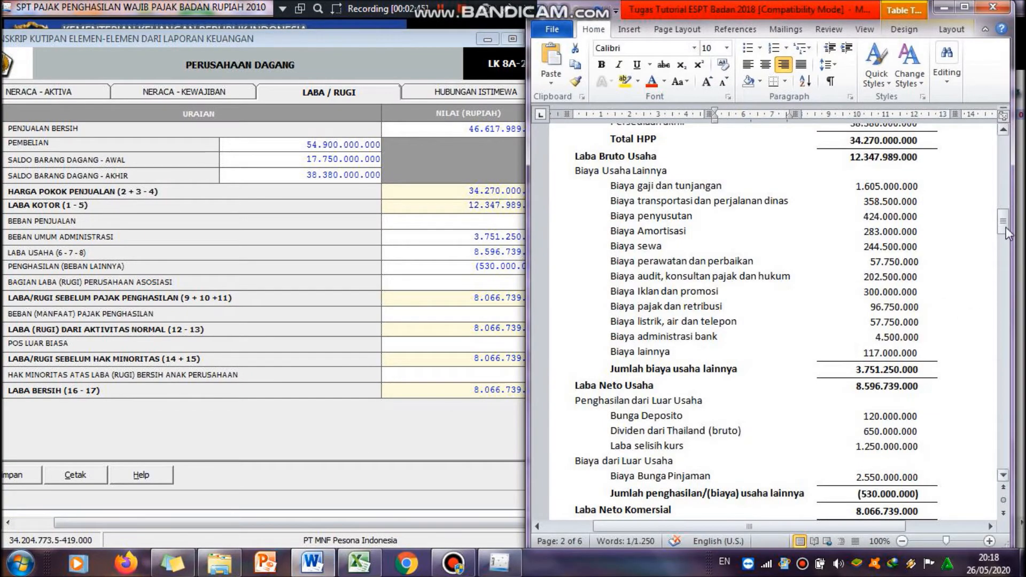
{"action": "left_click_drag", "start_coordinate": [1008, 235], "coordinate": [1008, 243]}
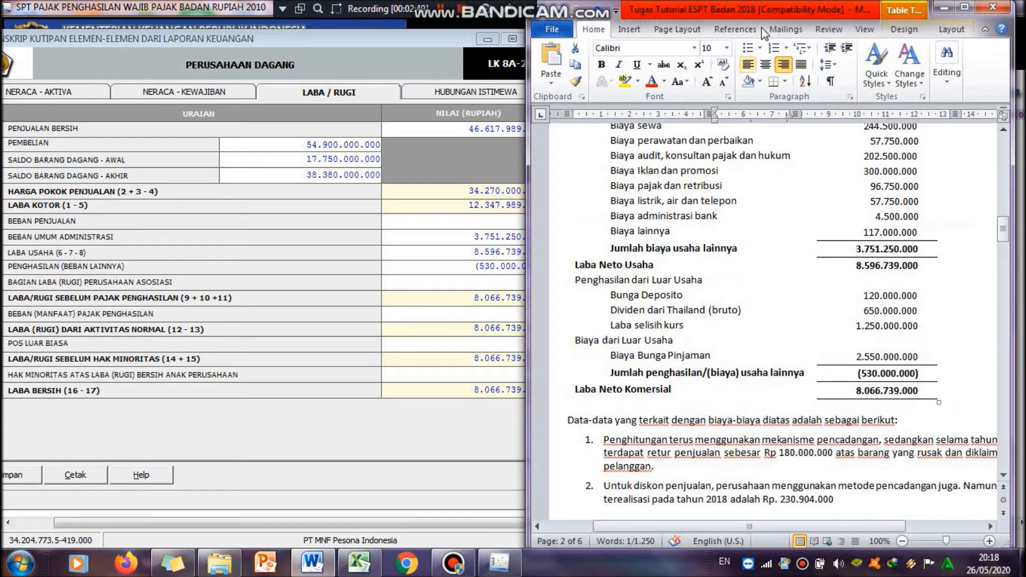
{"action": "left_click_drag", "start_coordinate": [787, 6], "coordinate": [813, 7]}
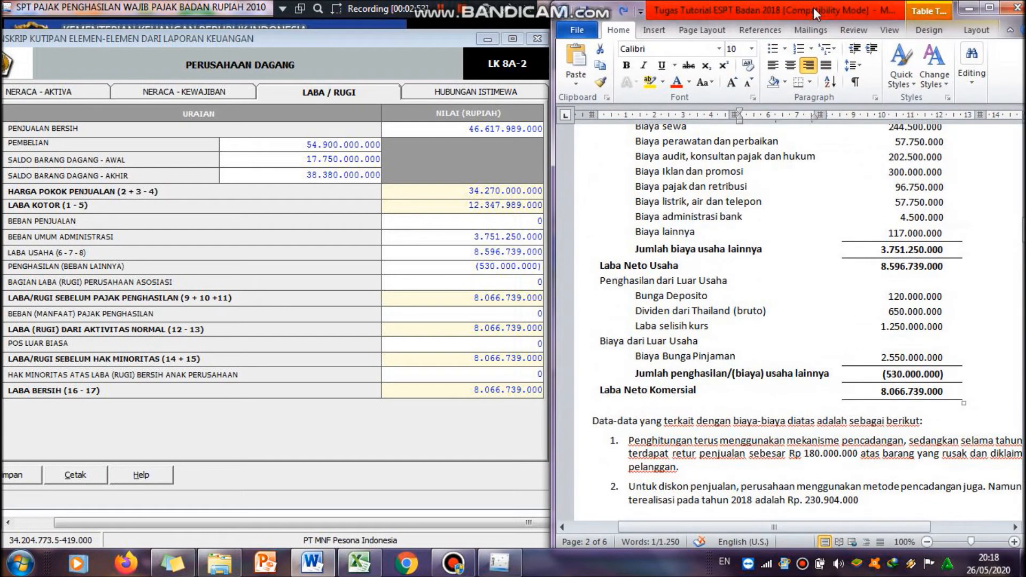
{"action": "left_click", "coordinate": [393, 430]}
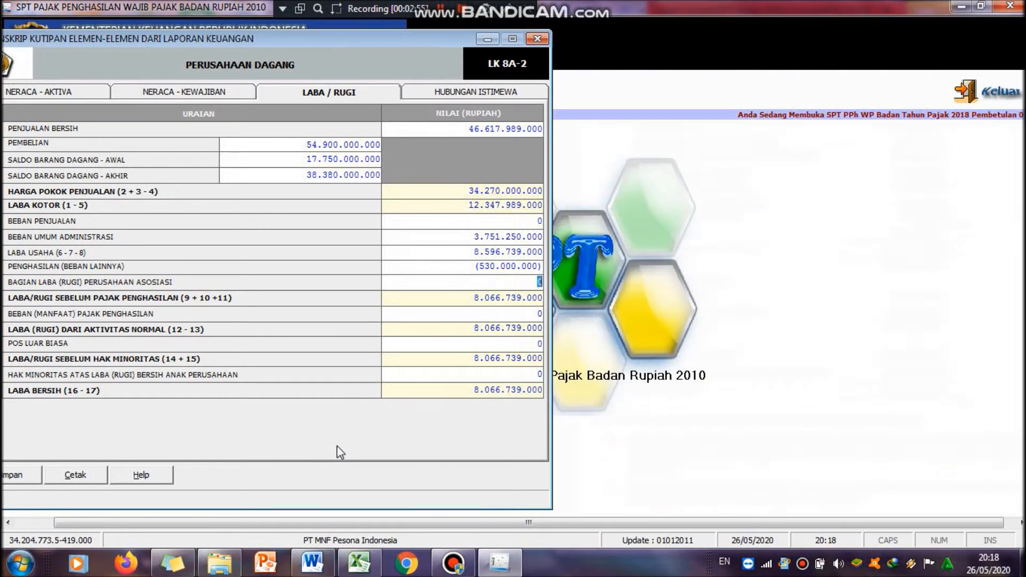
{"action": "left_click", "coordinate": [24, 478]}
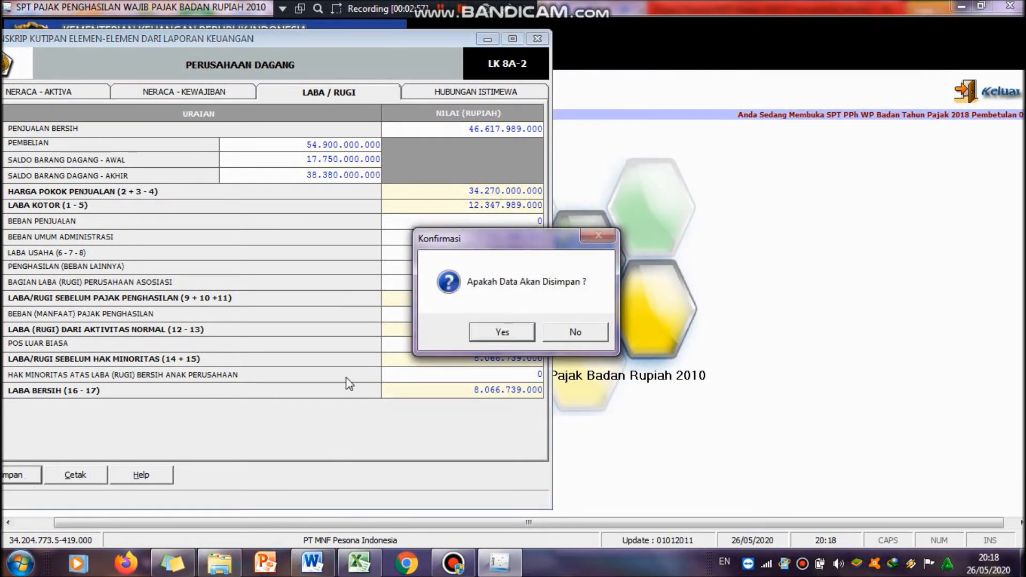
{"action": "left_click", "coordinate": [496, 332]}
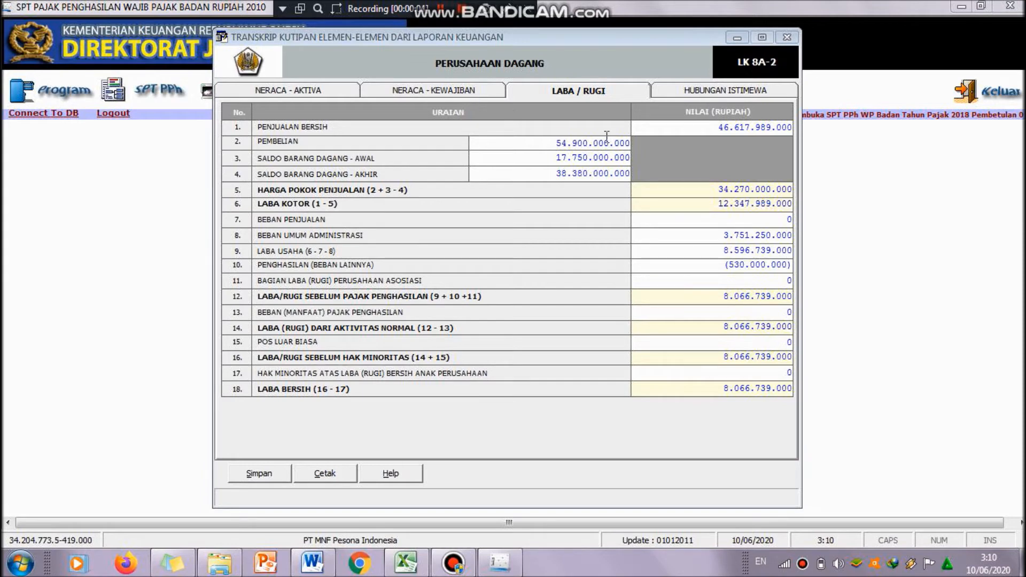
Step: Open the Hubungan Istimewa tab, add a new transaction, and enter XBC INTL CORP as Pihak - Pihak
{"action": "left_click", "coordinate": [708, 94]}
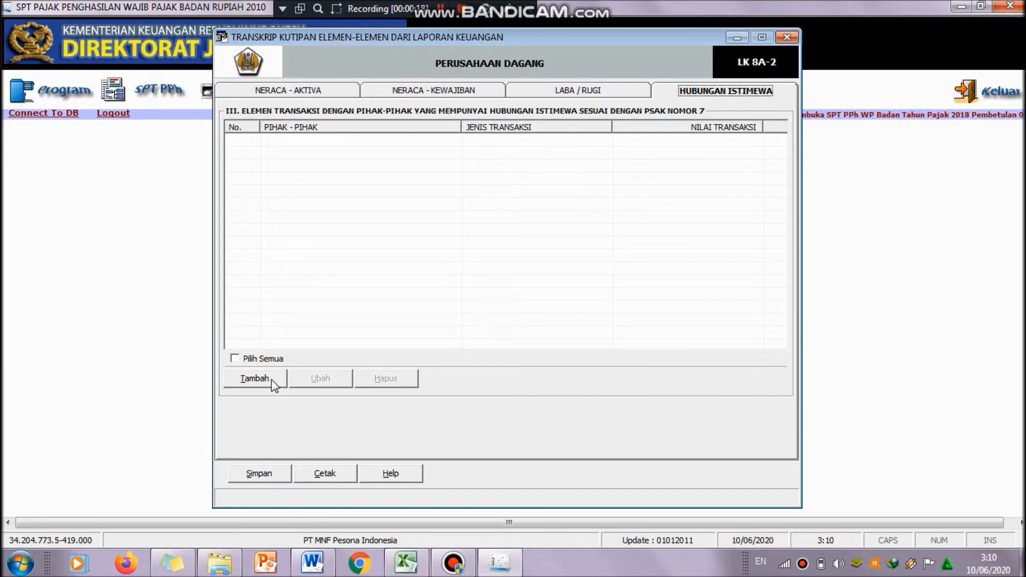
{"action": "left_click", "coordinate": [252, 379]}
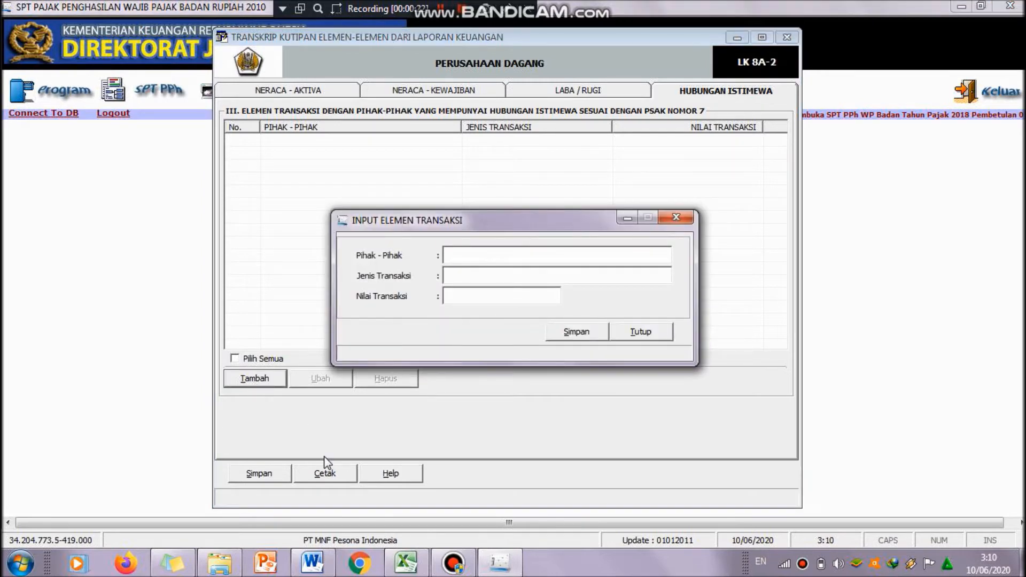
{"action": "left_click", "coordinate": [313, 562]}
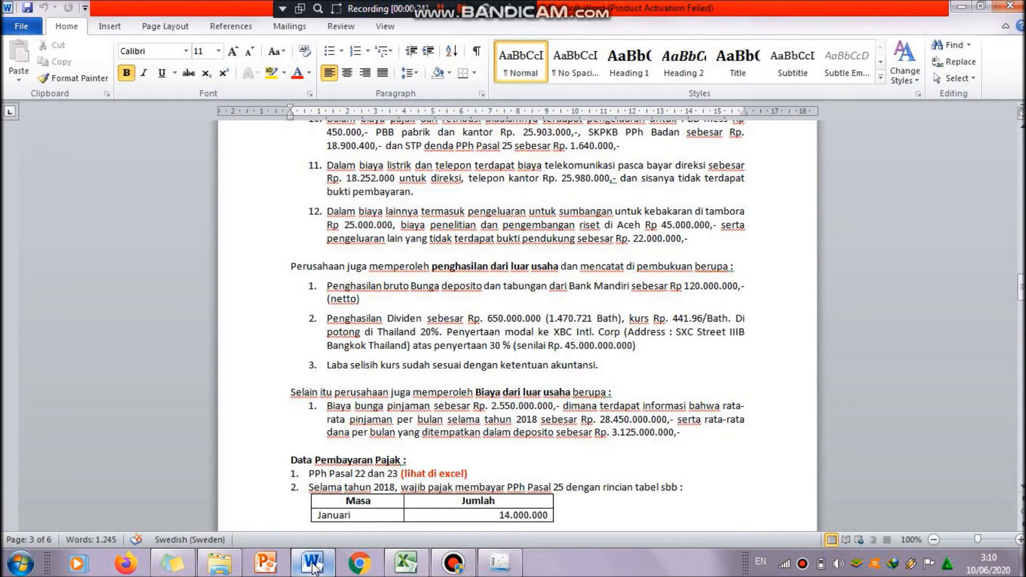
{"action": "left_click_drag", "start_coordinate": [1021, 286], "coordinate": [1021, 290]}
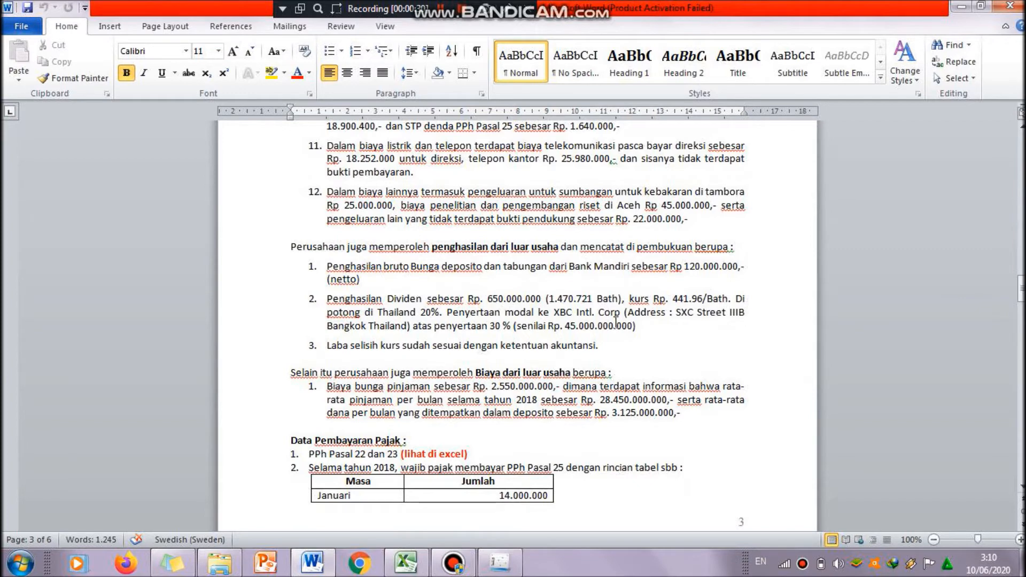
{"action": "left_click", "coordinate": [500, 562]}
{"action": "key", "text": "Caps_Lock"}
{"action": "type", "text": "XBC "}
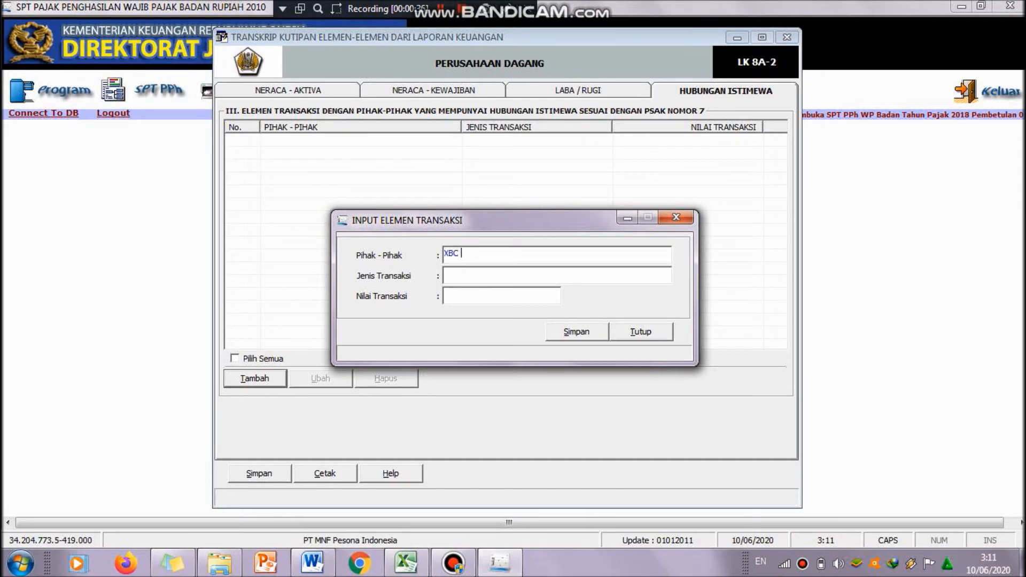
{"action": "type", "text": "INTL CORP"}
Step: Enter Penghasilan Dividen as the Jenis Transaksi for the related-party transaction
{"action": "left_click", "coordinate": [315, 565]}
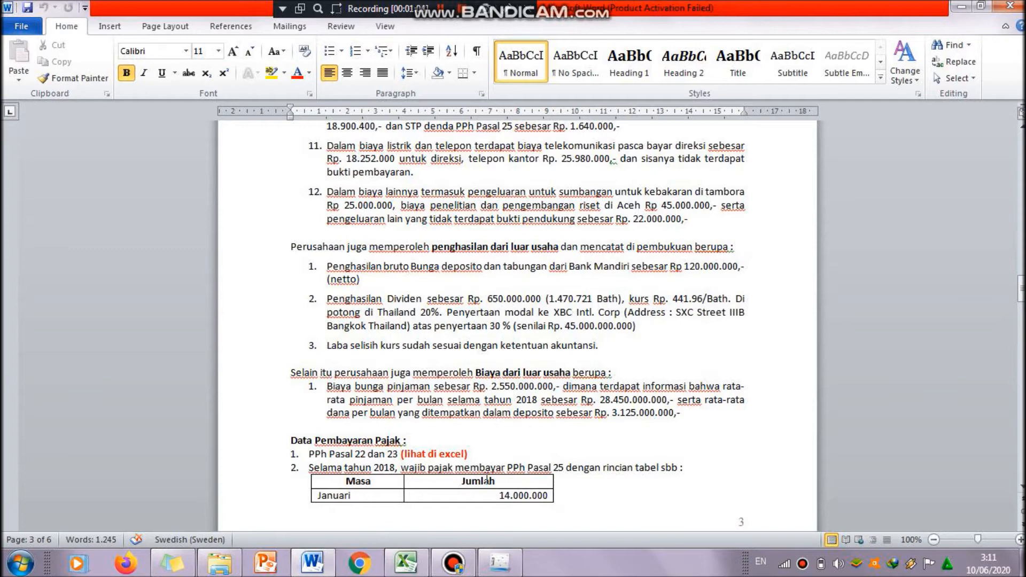
{"action": "left_click", "coordinate": [498, 562]}
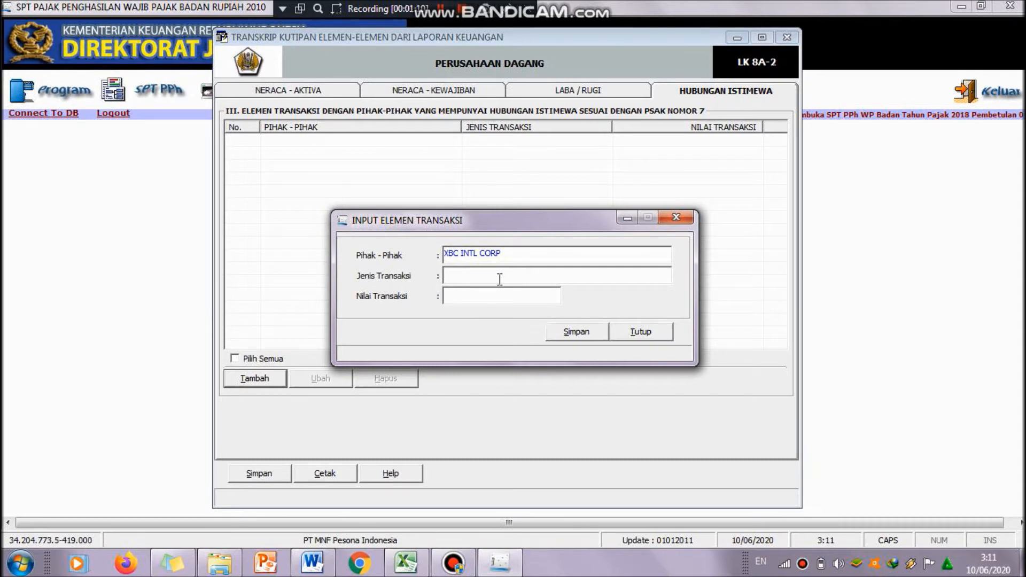
{"action": "type", "text": "Penghasilan"}
{"action": "key", "text": "Caps_Lock"}
{"action": "type", "text": "D"}
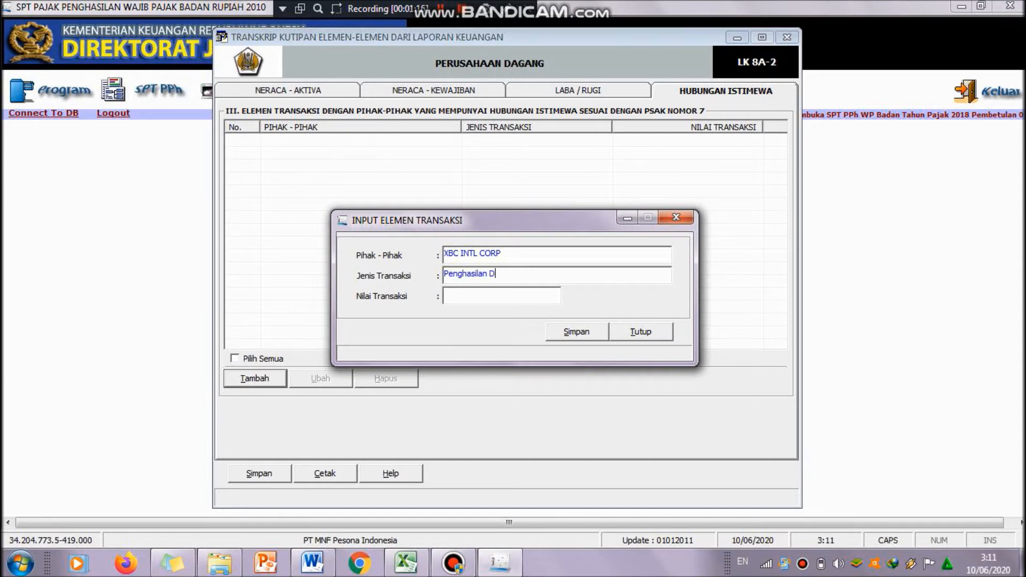
{"action": "key", "text": "Caps_Lock"}
{"action": "type", "text": "ividen"}
{"action": "mouse_move", "coordinate": [327, 563]}
{"action": "mouse_move", "coordinate": [326, 525]}
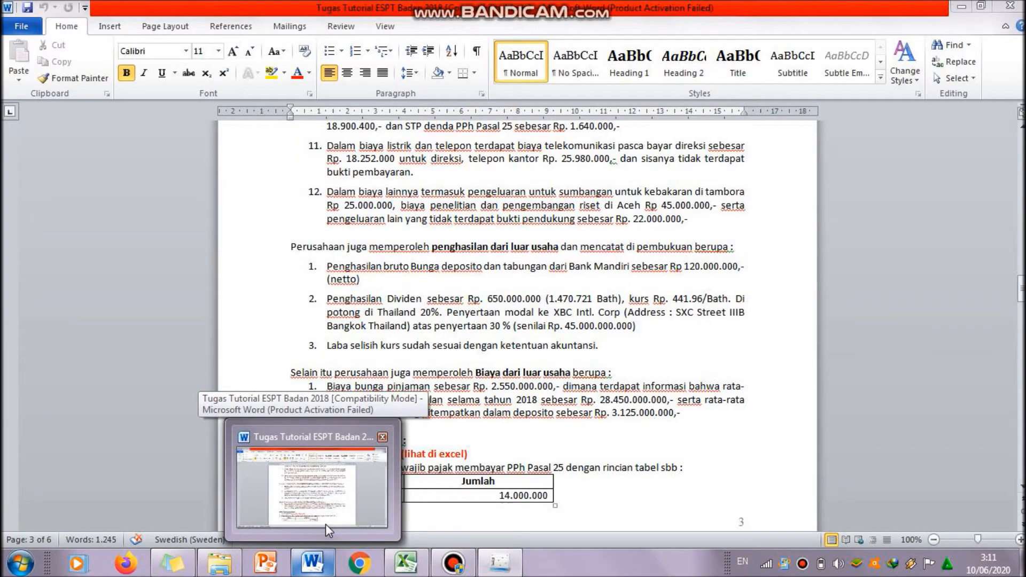
Step: Enter 650,000,000 as Nilai Transaksi, save the dividend transaction, and start a new record
{"action": "type", "text": "650000000"}
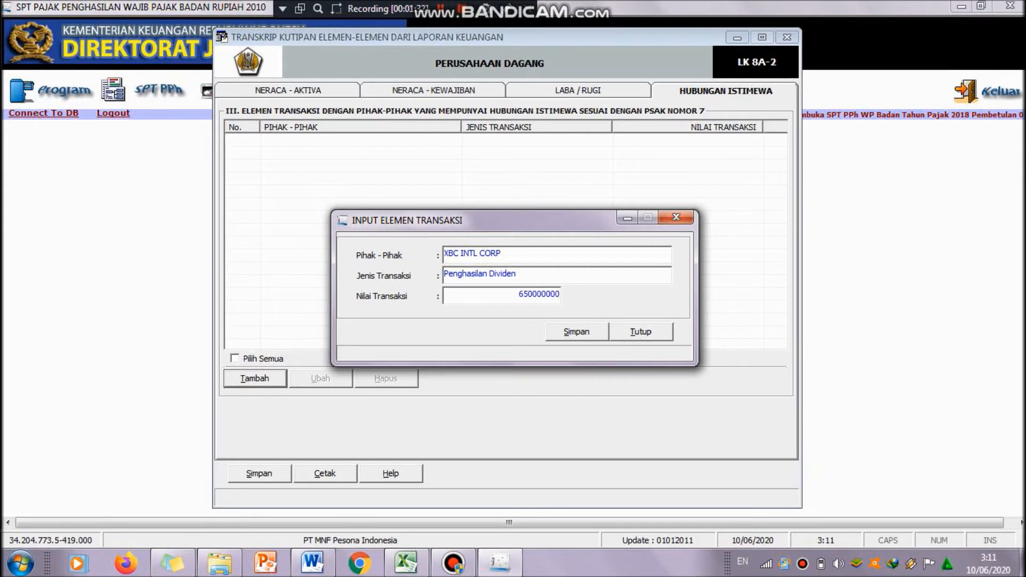
{"action": "key", "text": "Tab"}
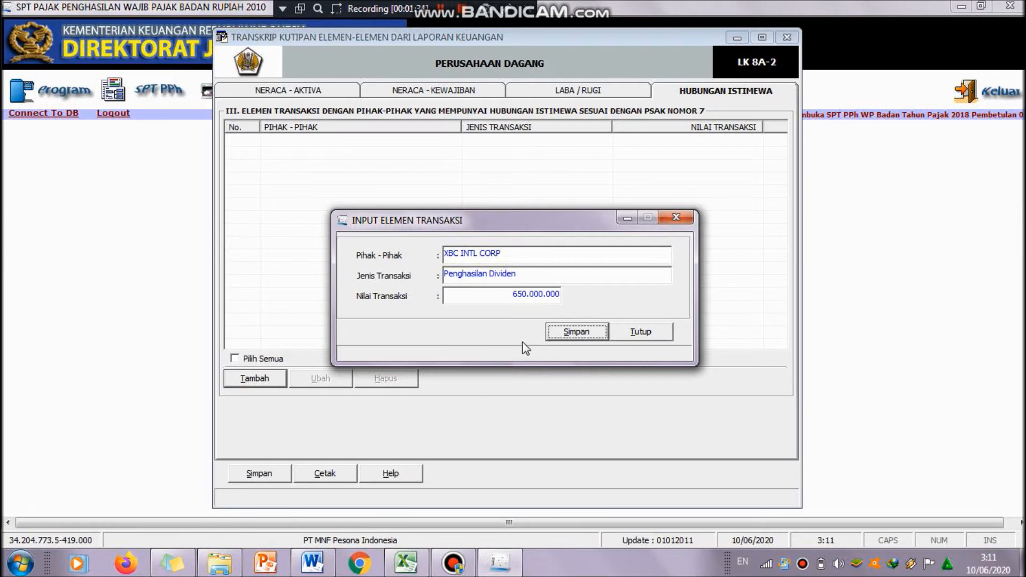
{"action": "left_click", "coordinate": [571, 335]}
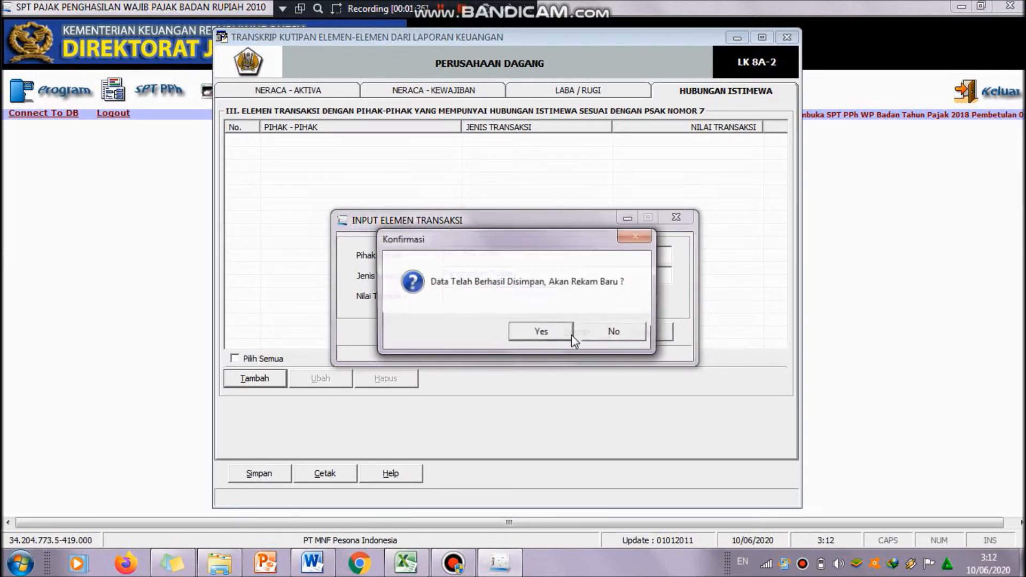
{"action": "left_click", "coordinate": [536, 335]}
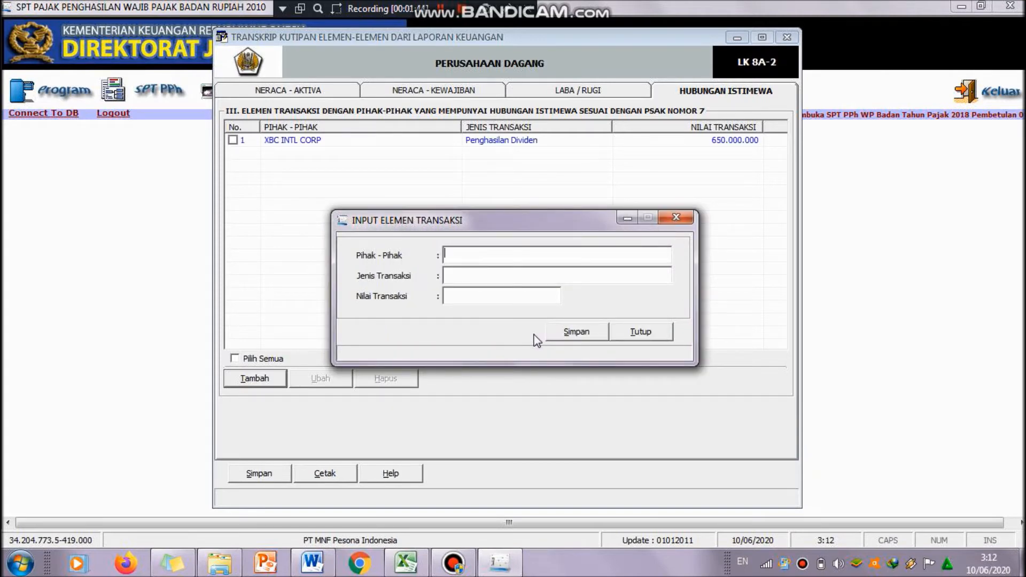
Step: Check the Word document and enter PT OBS SYSTEM TECH as Pihak - Pihak for the second related-party transaction
{"action": "left_click_drag", "start_coordinate": [565, 226], "coordinate": [568, 204]}
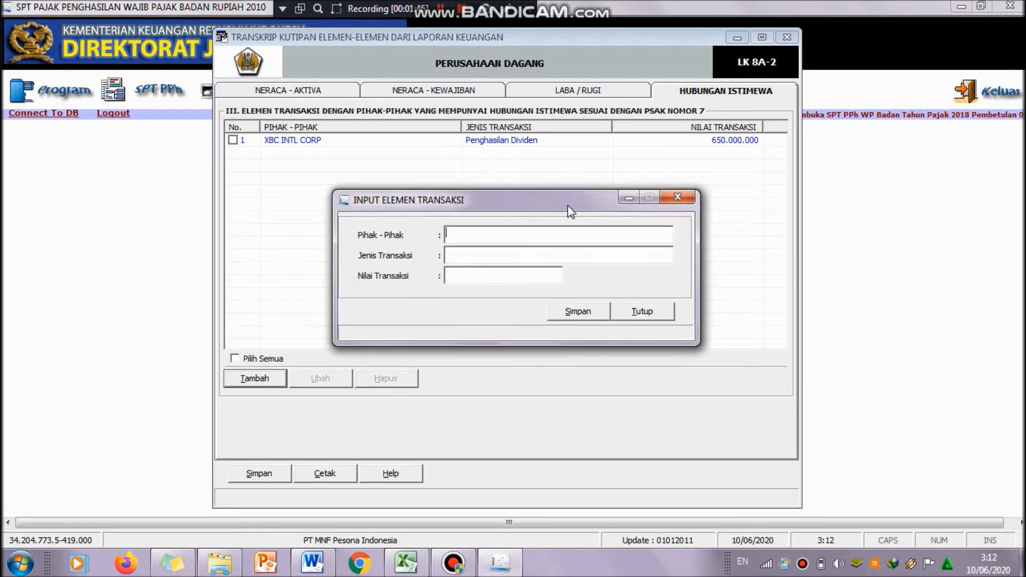
{"action": "left_click", "coordinate": [320, 562]}
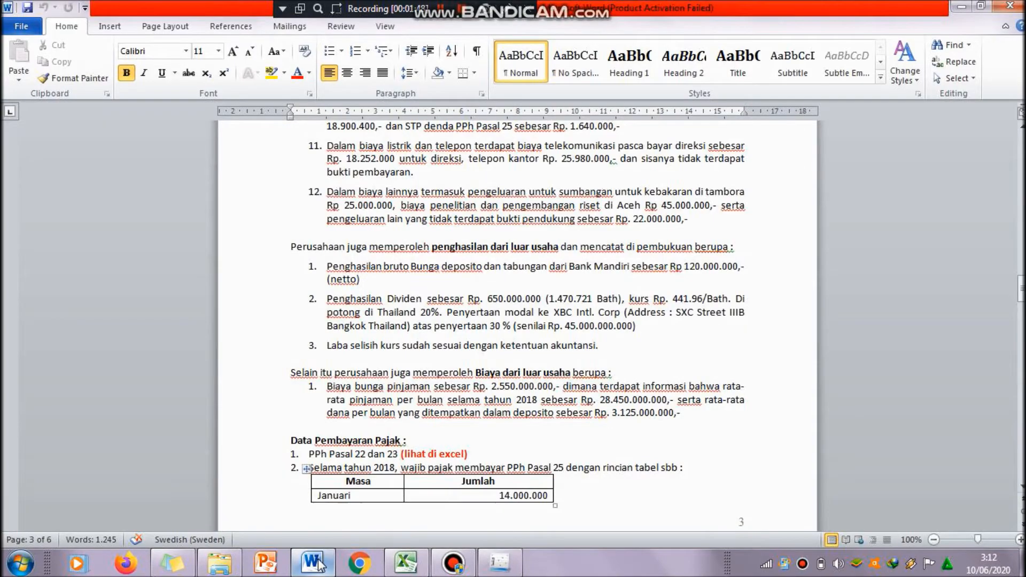
{"action": "left_click_drag", "start_coordinate": [1020, 287], "coordinate": [1019, 338]}
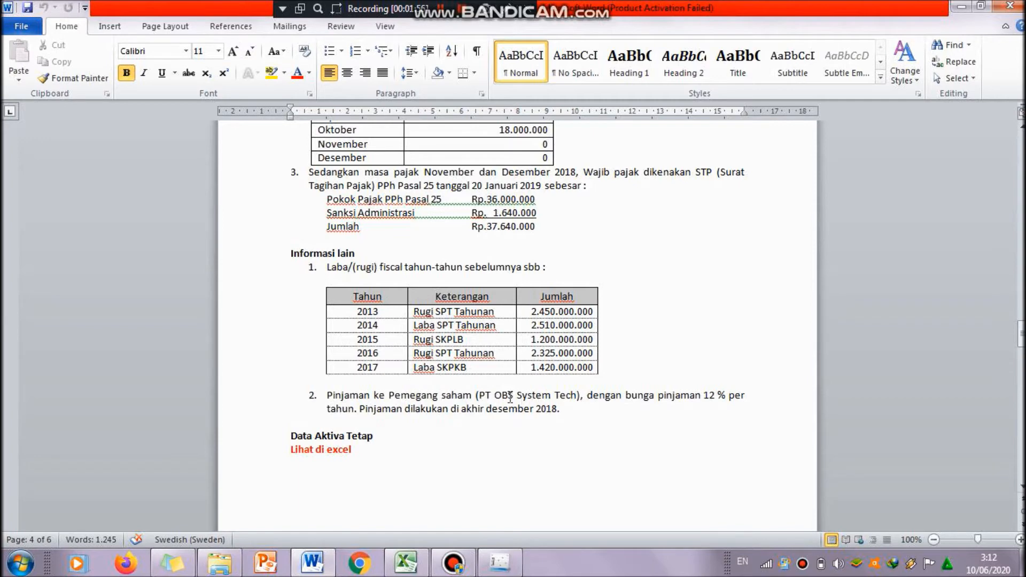
{"action": "left_click", "coordinate": [505, 561]}
{"action": "type", "text": "P"}
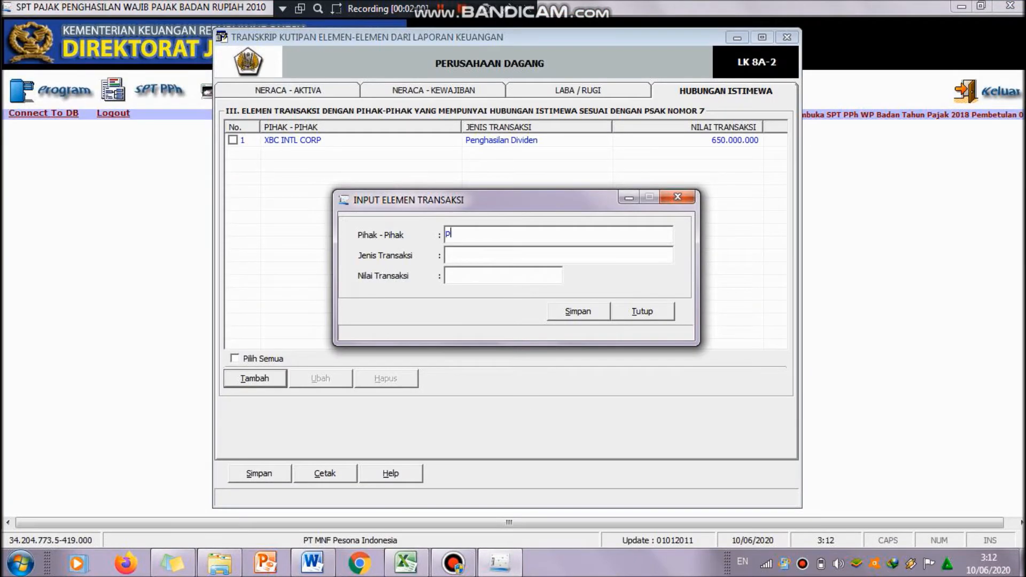
{"action": "key", "text": "Caps_Lock"}
{"action": "type", "text": "PT OBS SYSTEM"}
{"action": "type", "text": "CH"}
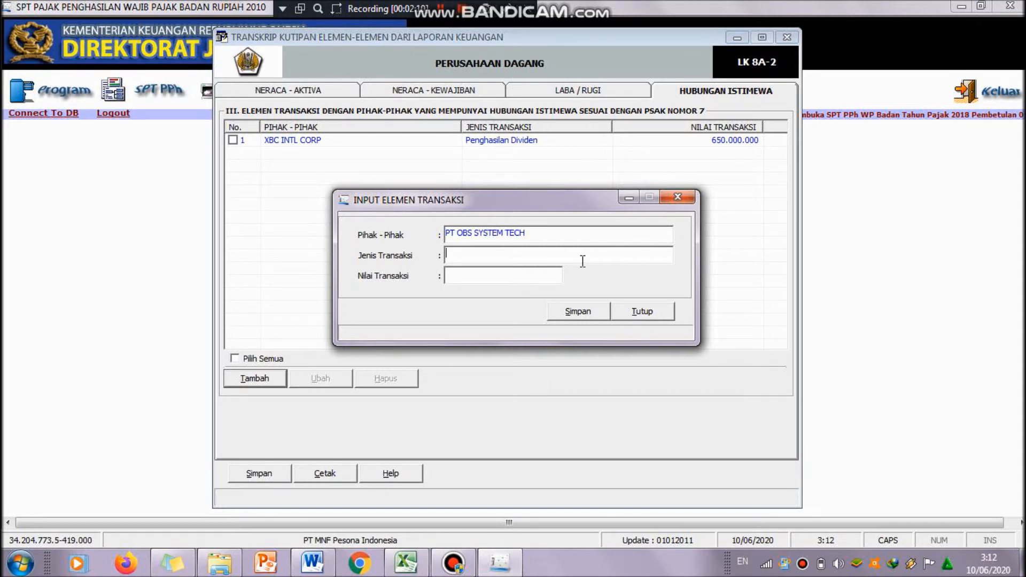
Step: Enter Pinjaman as the Jenis Transaksi for the PT OBS SYSTEM TECH transaction
{"action": "left_click", "coordinate": [313, 562]}
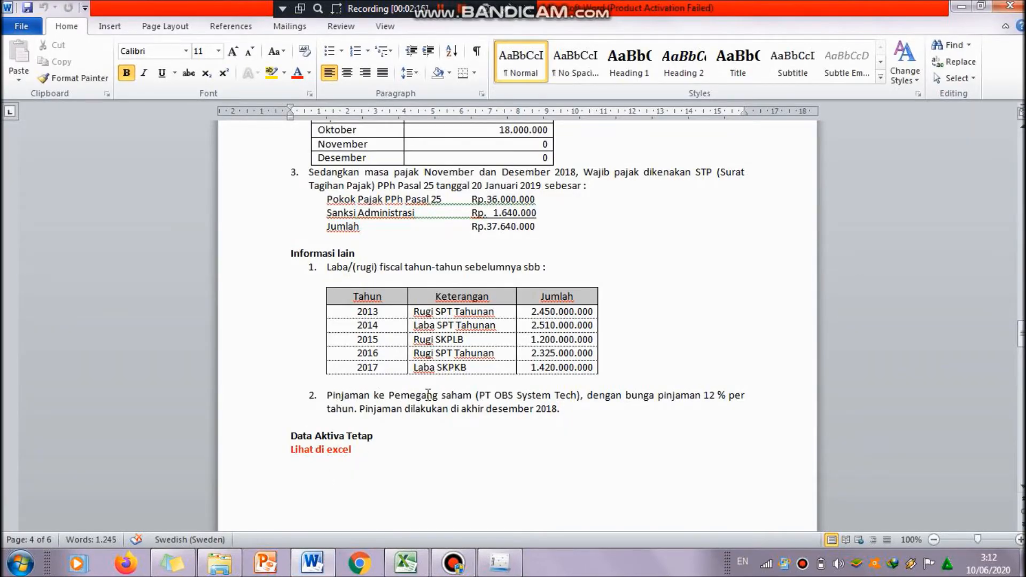
{"action": "left_click", "coordinate": [489, 565]}
{"action": "left_click", "coordinate": [475, 253]}
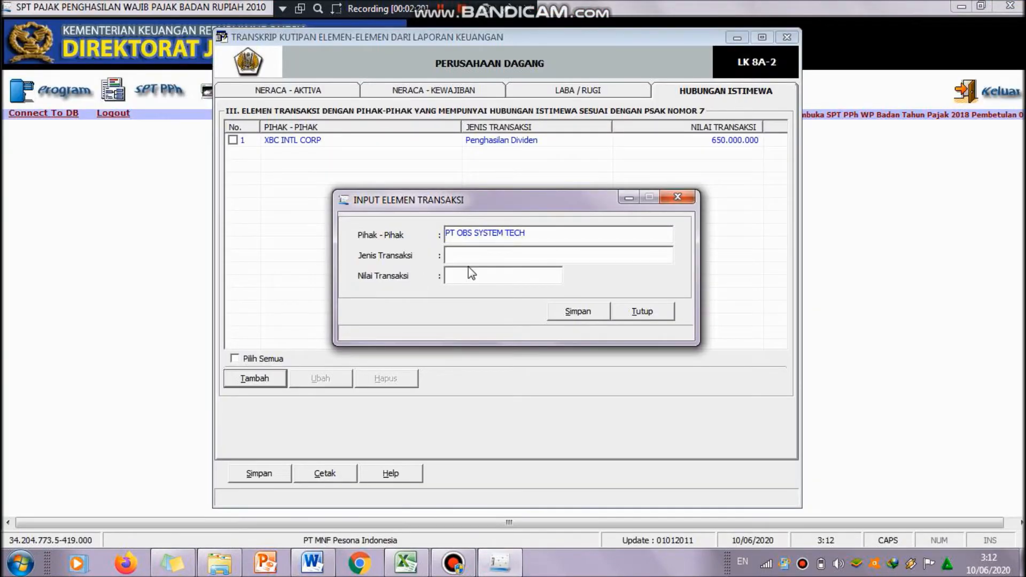
{"action": "type", "text": "PIN"}
{"action": "key", "text": "BackSpace"}
{"action": "key", "text": "BackSpace"}
{"action": "key", "text": "Caps_Lock"}
{"action": "type", "text": "injaman"}
Step: Look up the shareholder loan in the Word balance sheet and enter 1,800,000,000 as Nilai Transaksi
{"action": "left_click", "coordinate": [301, 570]}
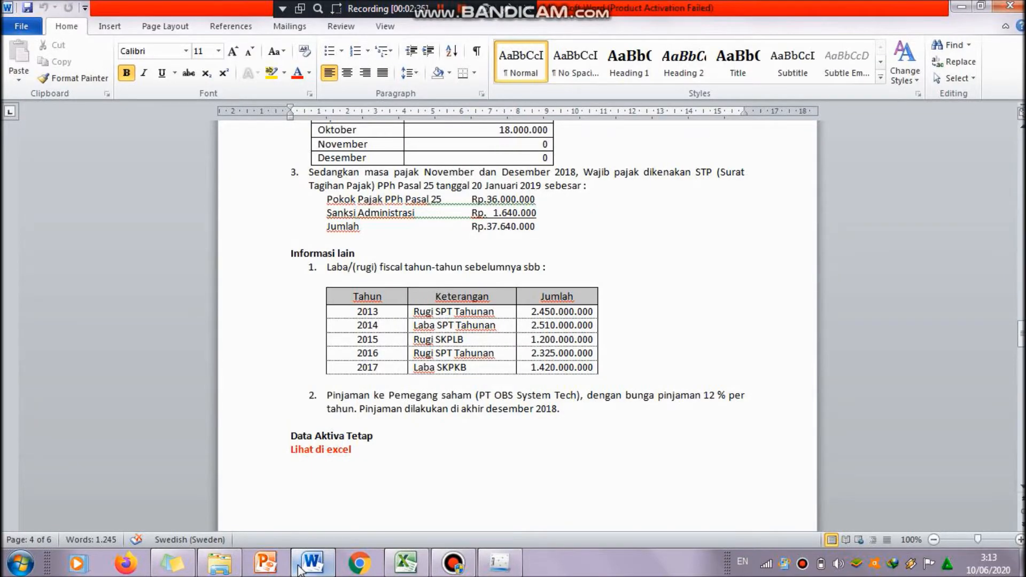
{"action": "left_click", "coordinate": [300, 569]}
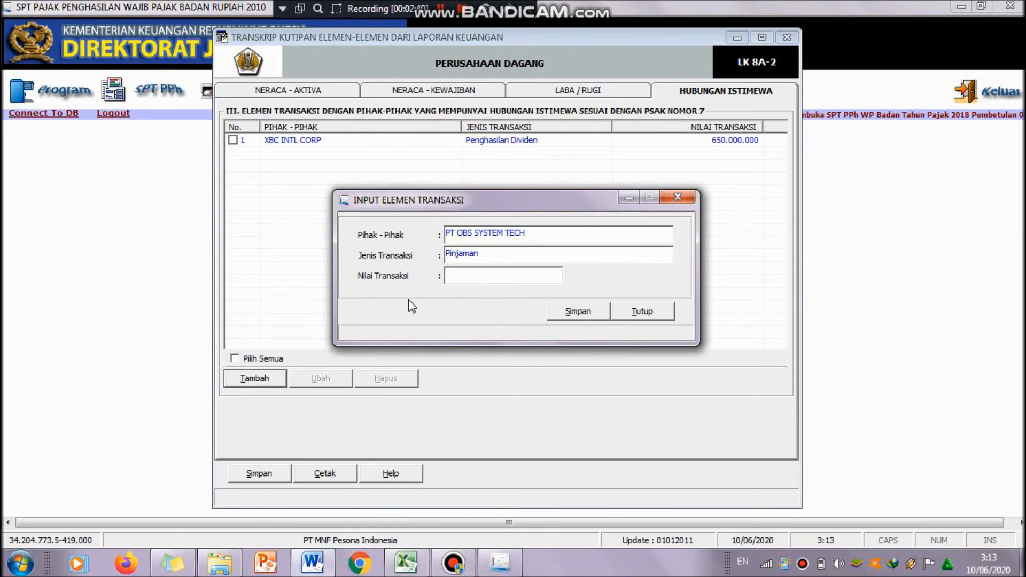
{"action": "left_click", "coordinate": [307, 565]}
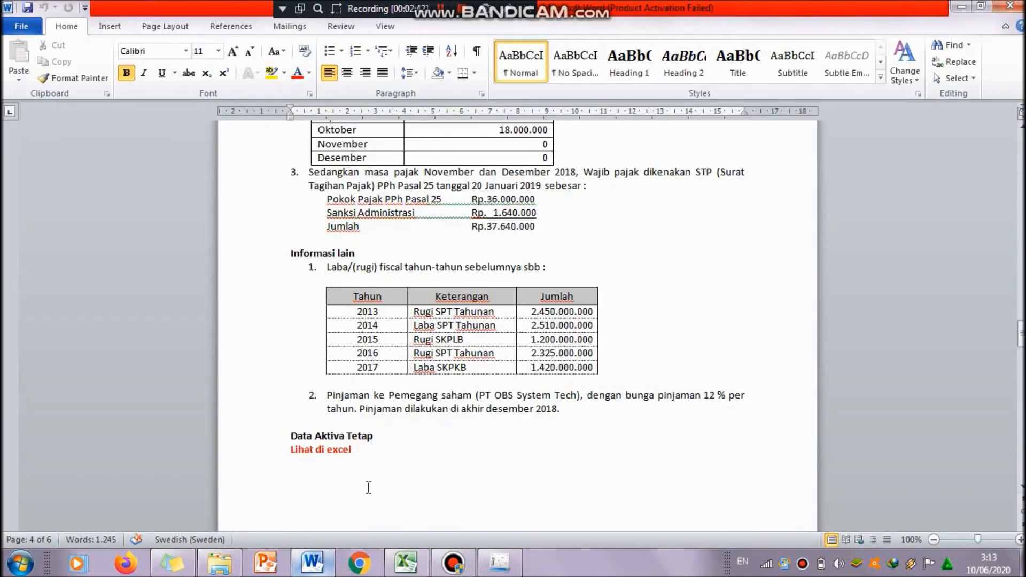
{"action": "left_click_drag", "start_coordinate": [1021, 334], "coordinate": [1020, 379]}
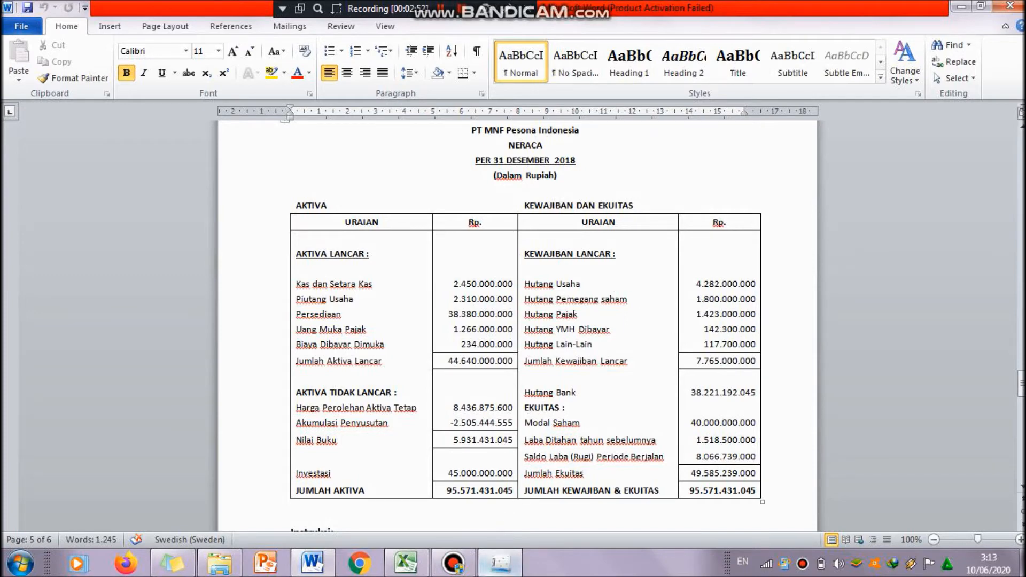
{"action": "left_click", "coordinate": [499, 562]}
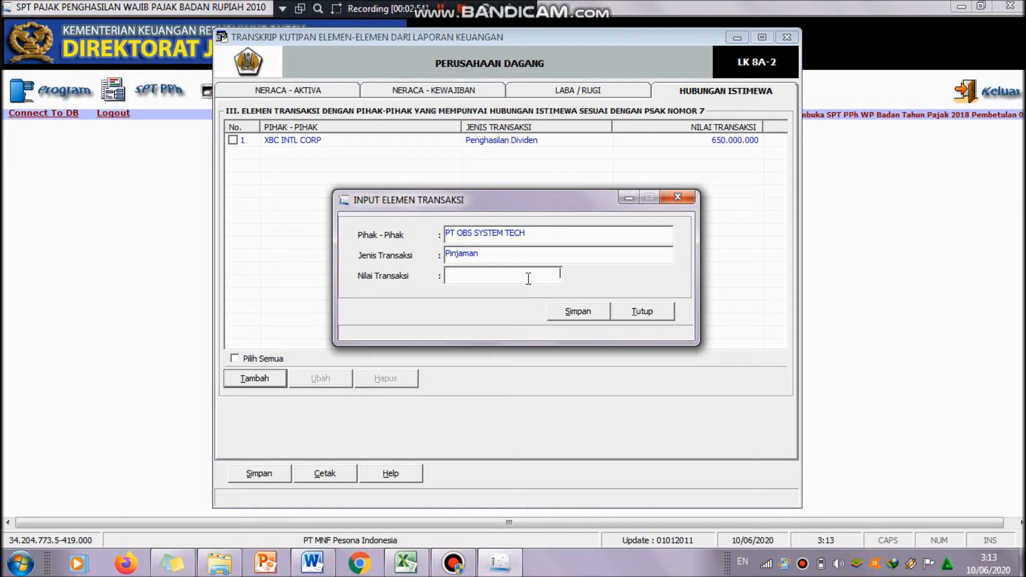
{"action": "type", "text": "1.800.0"}
{"action": "type", "text": "00.000"}
{"action": "key", "text": "Tab"}
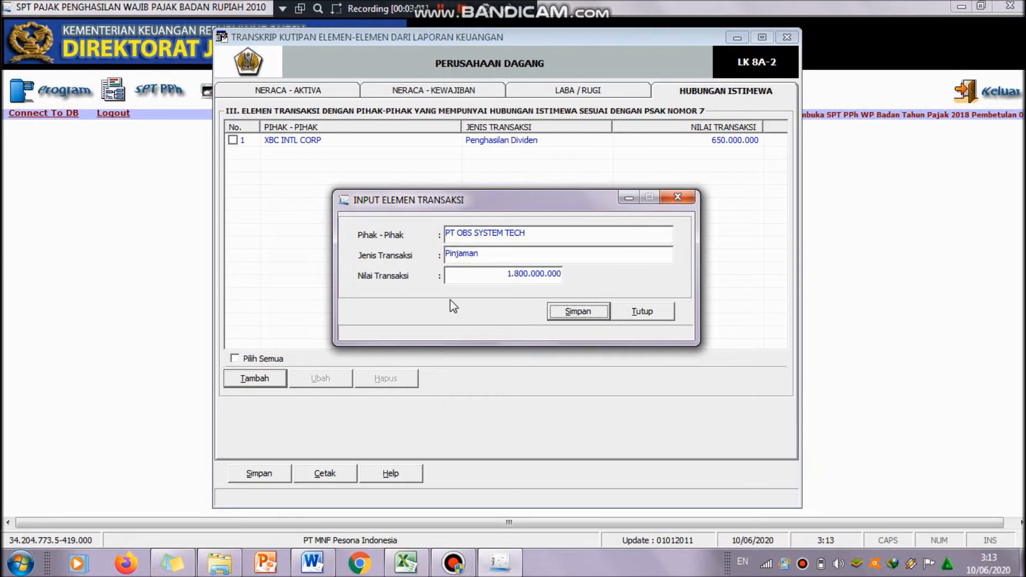
Step: Extend the Jenis Transaksi to Pinjaman ke pemegang saham and save the transaction without starting another record
{"action": "left_click", "coordinate": [495, 258]}
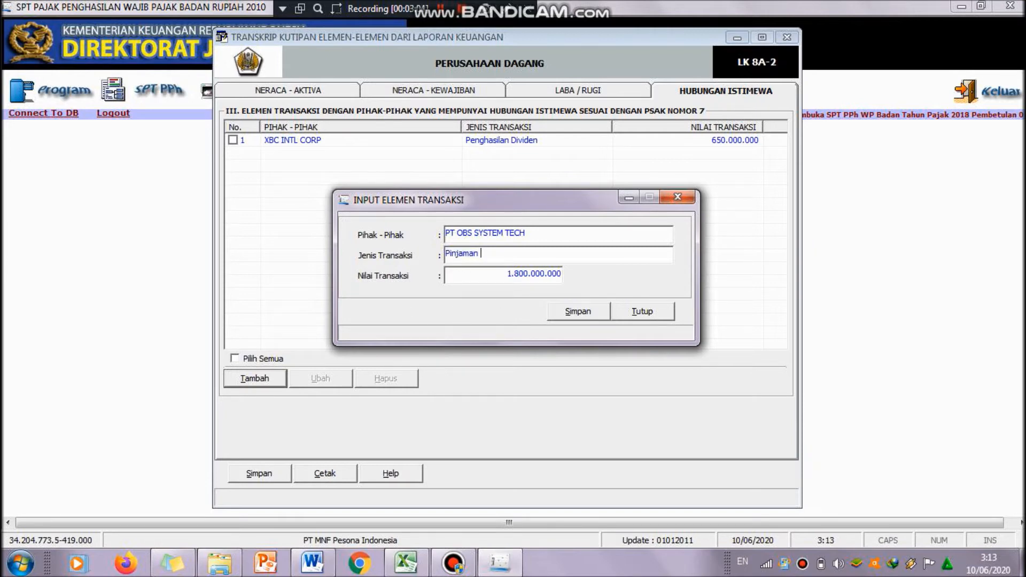
{"action": "type", "text": "ke pemegang saham"}
{"action": "left_click", "coordinate": [578, 312]}
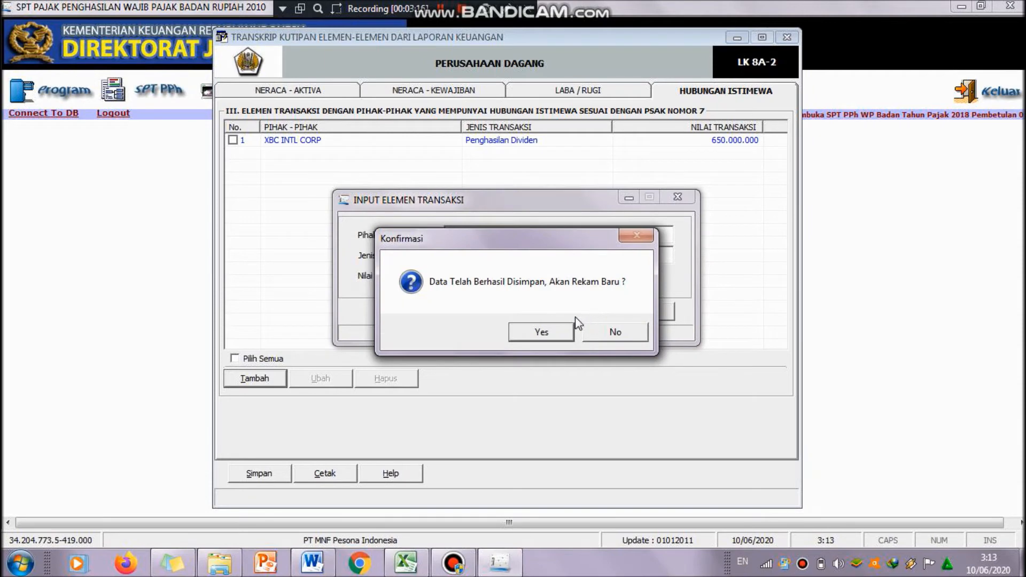
{"action": "left_click", "coordinate": [602, 337]}
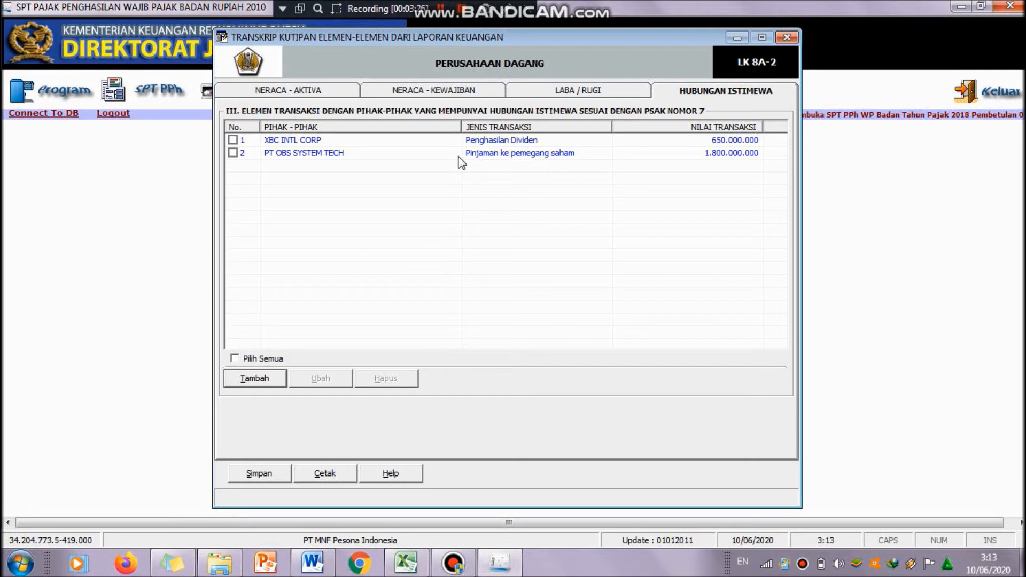
Step: Save the Hubungan Istimewa related-party data of the transcript
{"action": "left_click", "coordinate": [268, 479]}
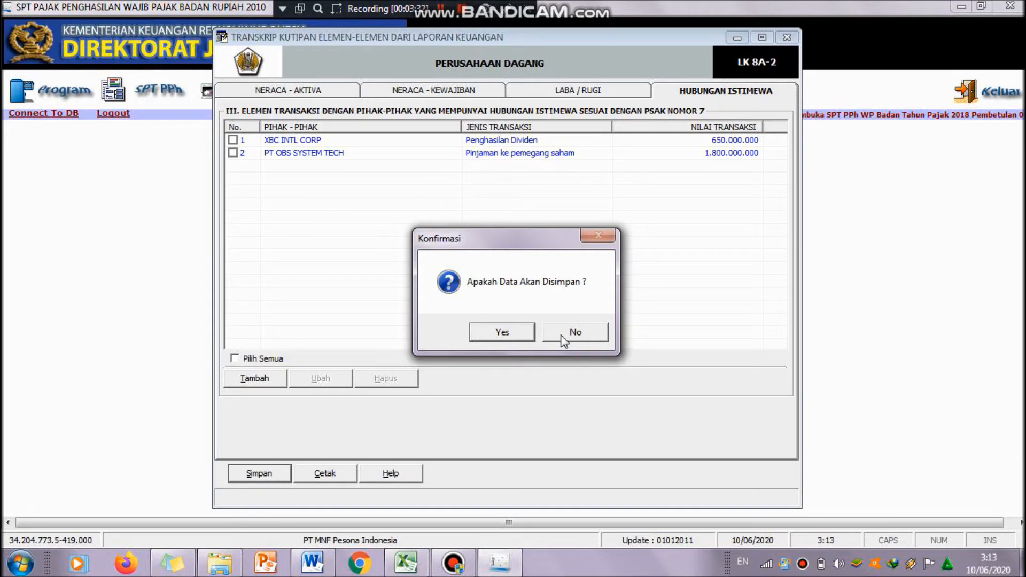
{"action": "left_click", "coordinate": [522, 336]}
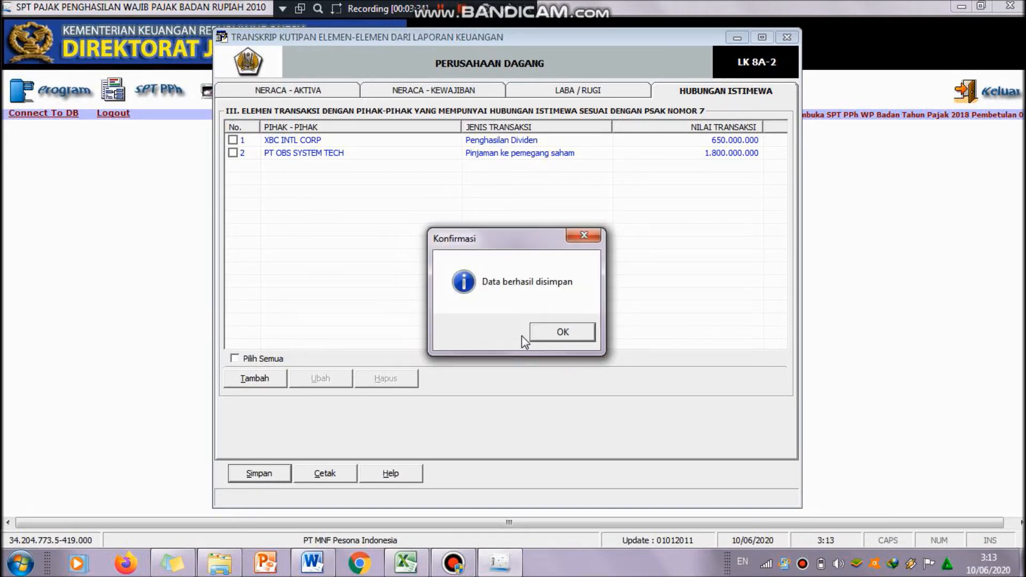
{"action": "left_click", "coordinate": [544, 336]}
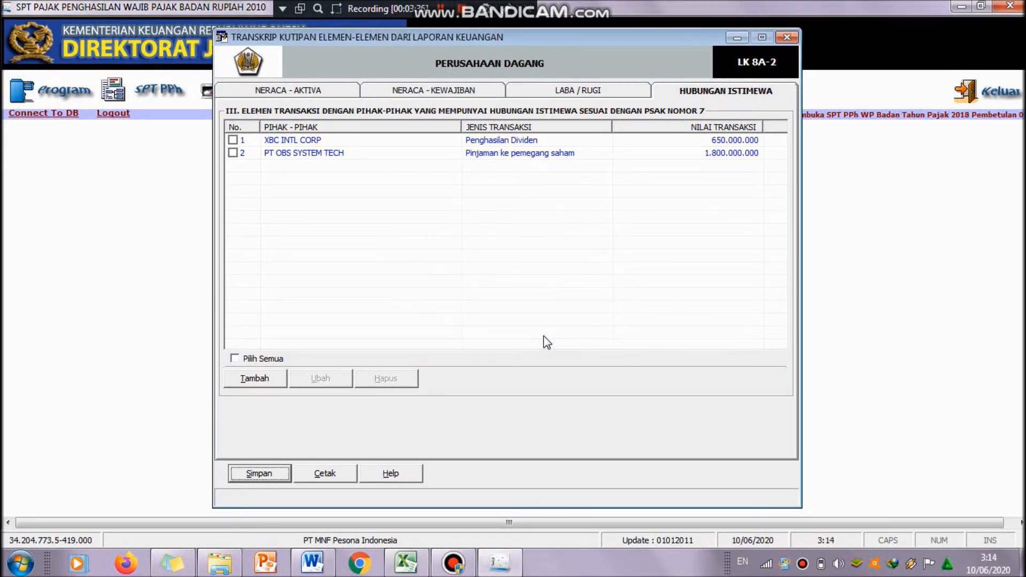
Step: Review the transcript's Neraca, Laba / Rugi and Hubungan Istimewa tabs and close the transcript window
{"action": "left_click", "coordinate": [598, 91]}
{"action": "left_click", "coordinate": [491, 89]}
{"action": "left_click", "coordinate": [326, 88]}
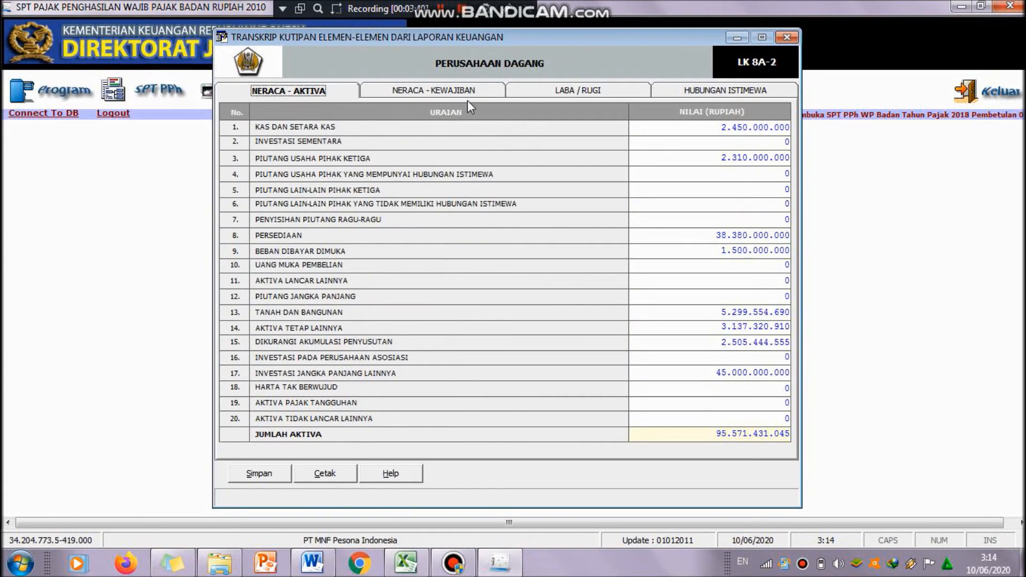
{"action": "left_click", "coordinate": [700, 91]}
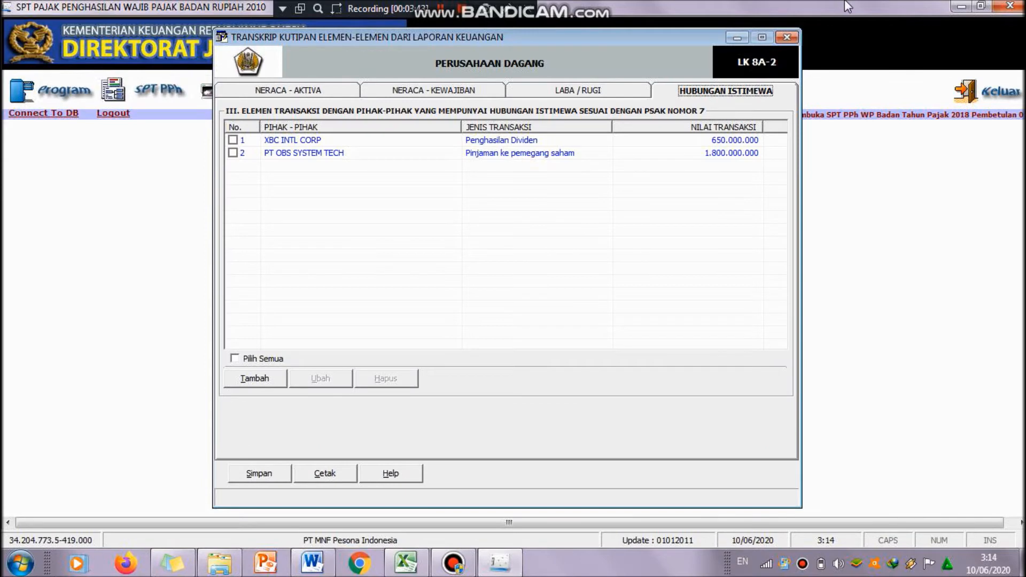
{"action": "left_click", "coordinate": [785, 37]}
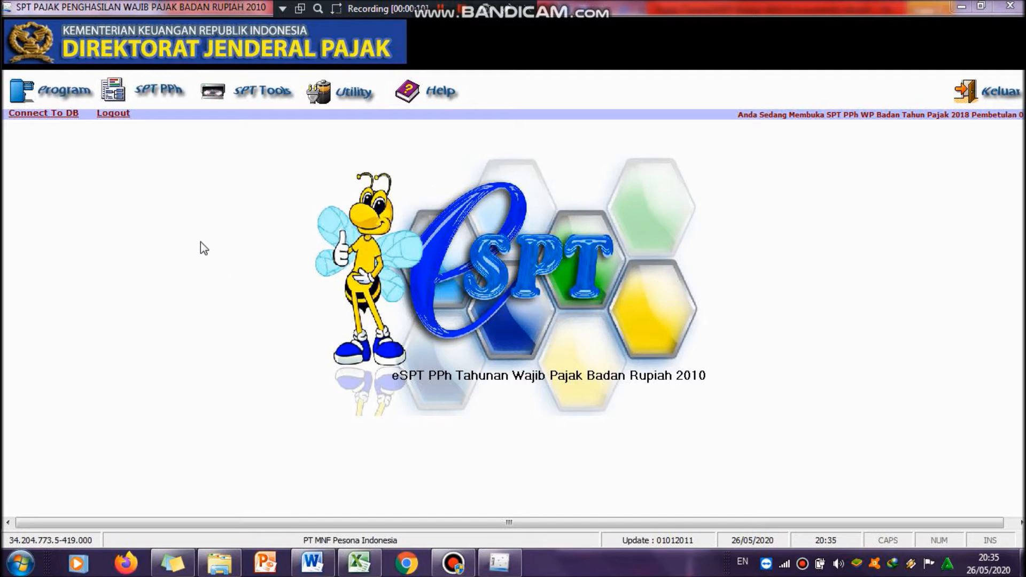
Step: Open the Daftar Cabang Utama Perusahaan attachment, add a new entry, and enter the branch location NPWP
{"action": "left_click", "coordinate": [163, 102]}
{"action": "mouse_move", "coordinate": [204, 124]}
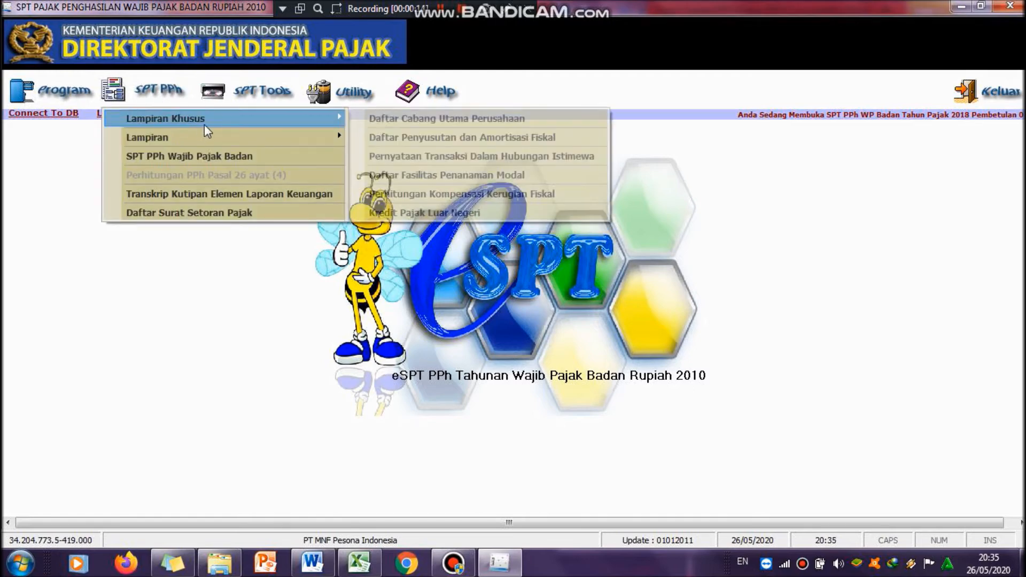
{"action": "left_click", "coordinate": [404, 120]}
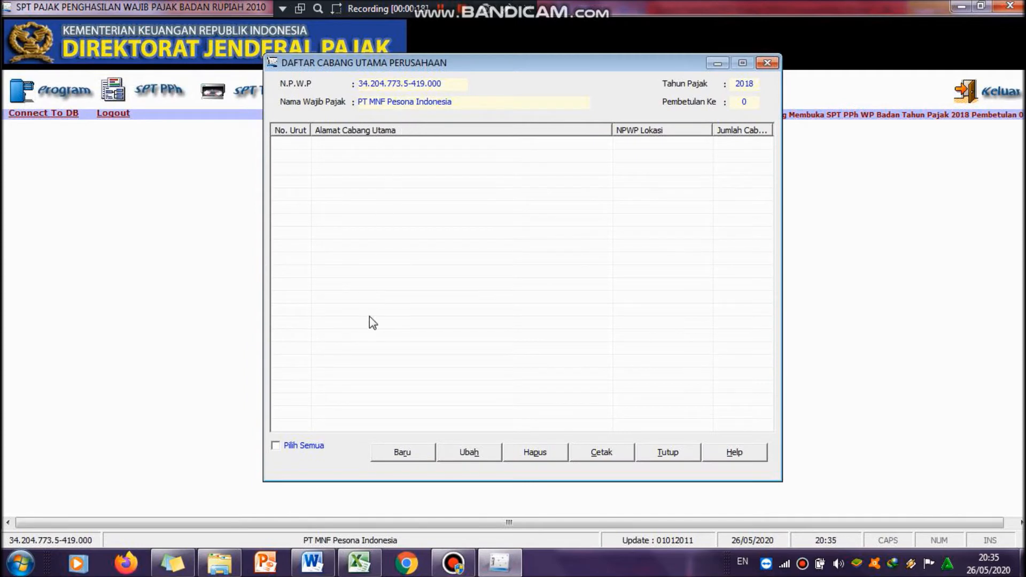
{"action": "left_click", "coordinate": [401, 454]}
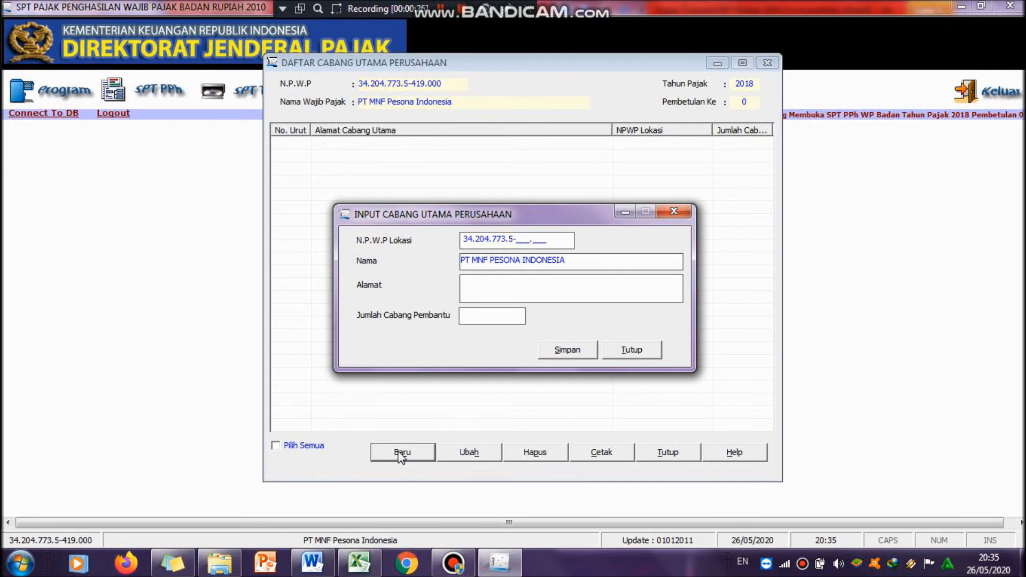
{"action": "type", "text": "065.001"}
Step: Set the branch address to JAKARTA and Jumlah Cabang Pembantu to 1, save the entry and close the dialog
{"action": "left_click", "coordinate": [581, 290]}
{"action": "type", "text": "JAKARTA"}
{"action": "left_click", "coordinate": [507, 316]}
{"action": "type", "text": "1"}
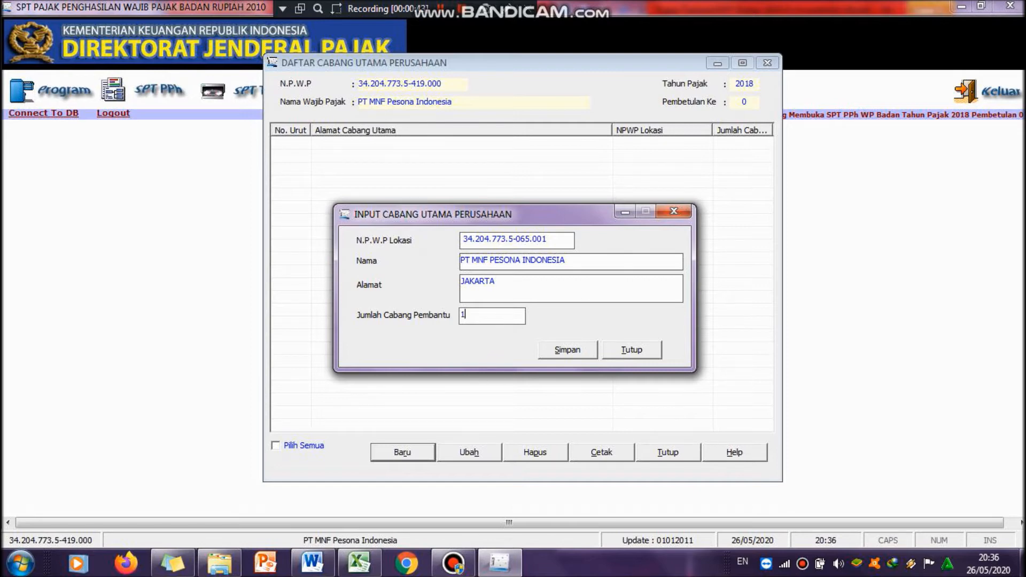
{"action": "left_click", "coordinate": [575, 349]}
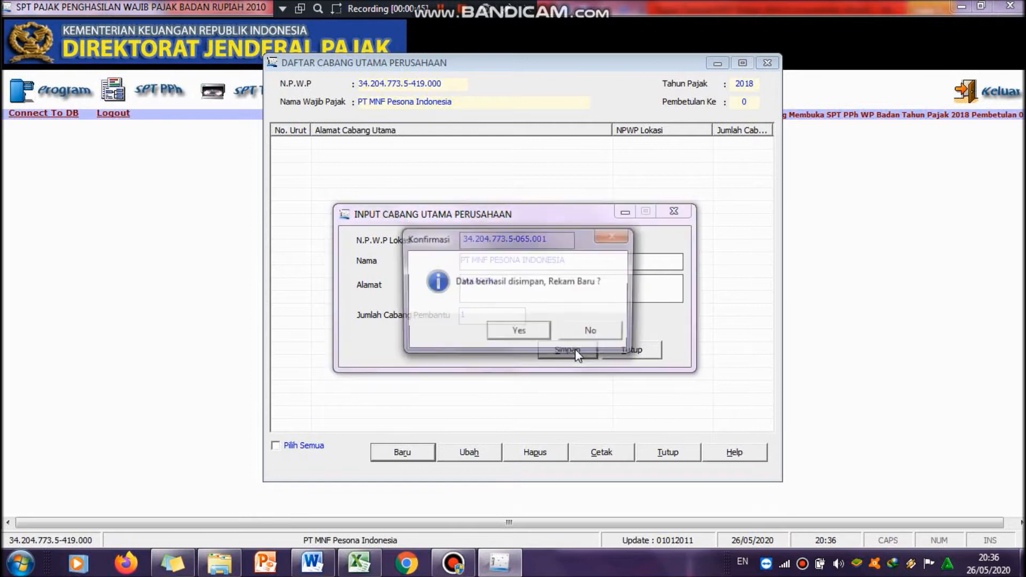
{"action": "left_click", "coordinate": [538, 338]}
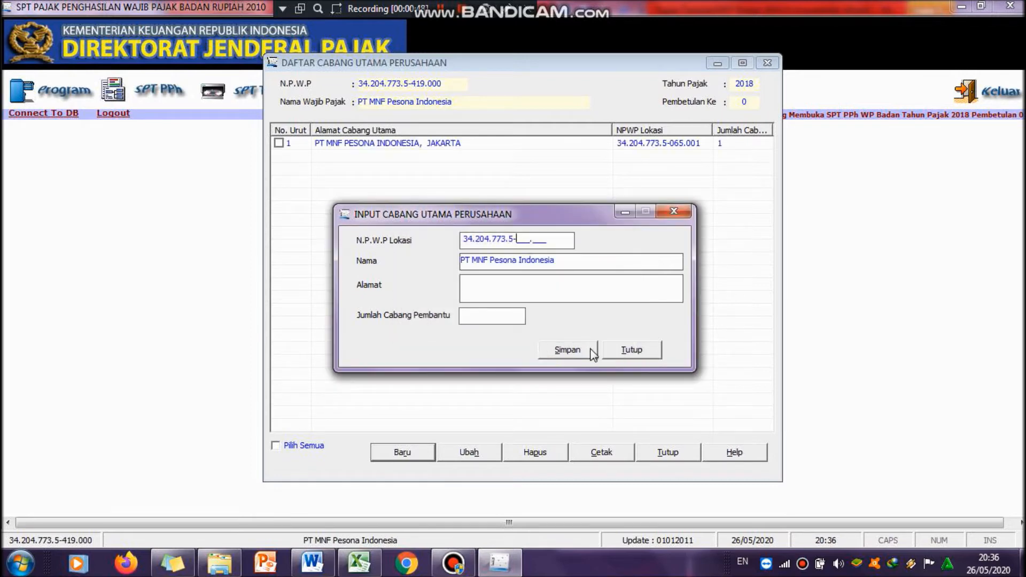
{"action": "left_click", "coordinate": [624, 350]}
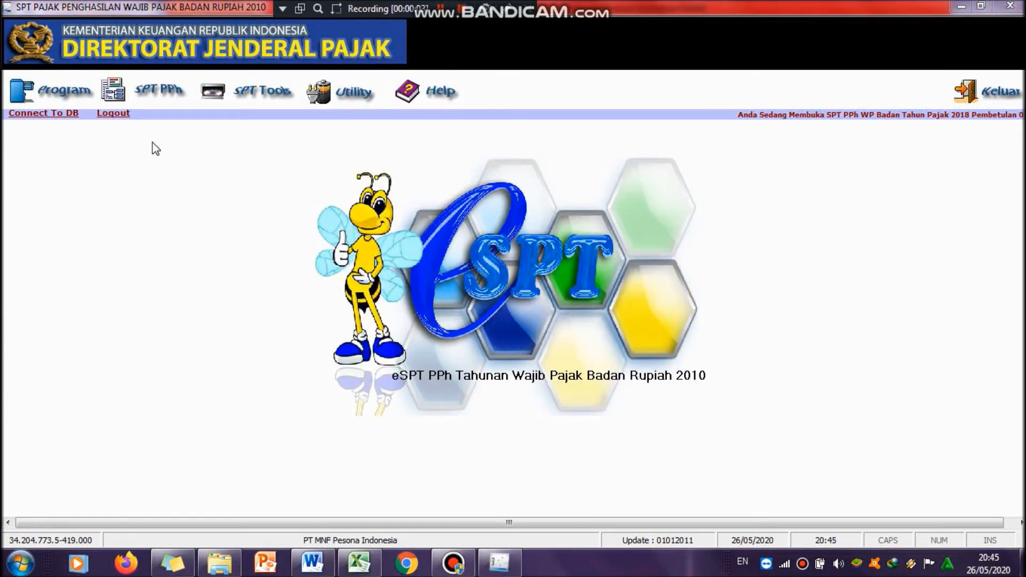
Step: Open the Formulir 1771-VI affiliate capital participation attachment and start a new Bagian A entry
{"action": "left_click", "coordinate": [162, 102]}
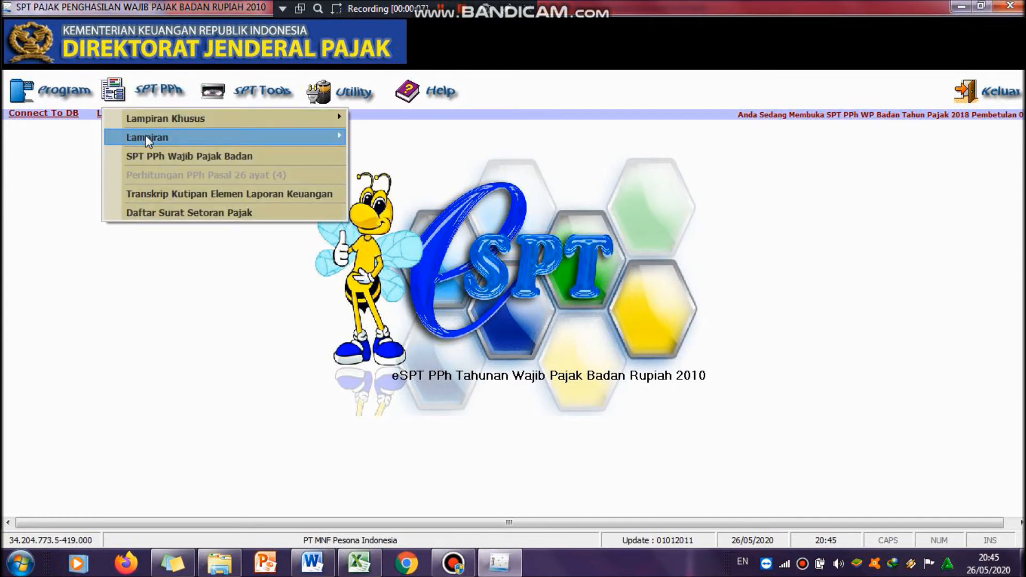
{"action": "mouse_move", "coordinate": [152, 137]}
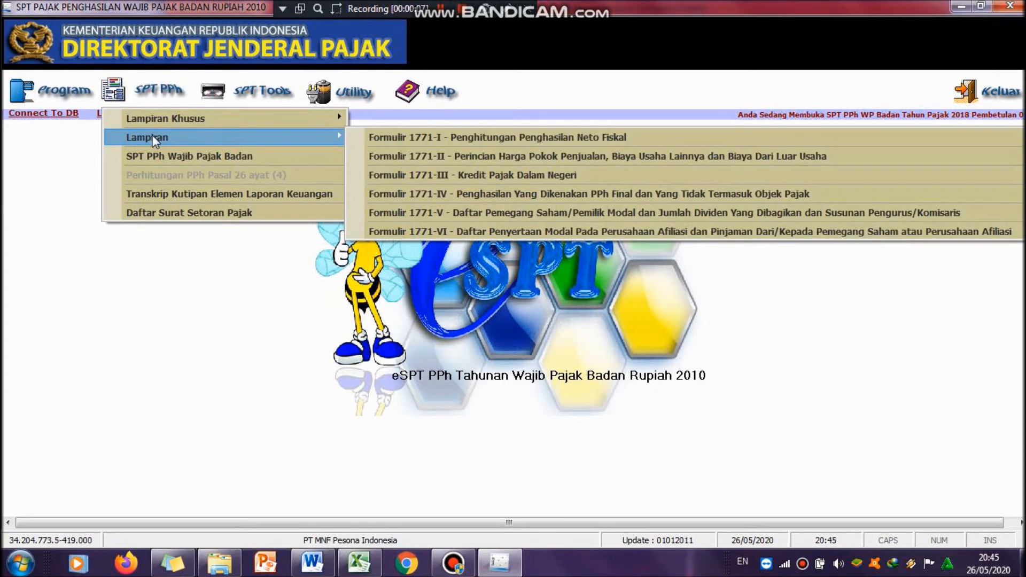
{"action": "left_click", "coordinate": [401, 231]}
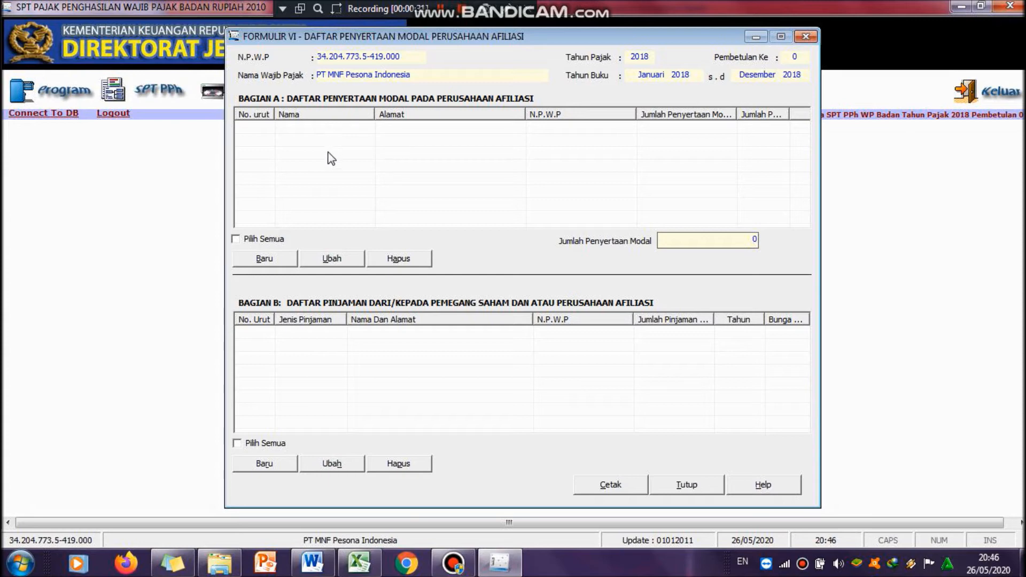
{"action": "left_click", "coordinate": [275, 259]}
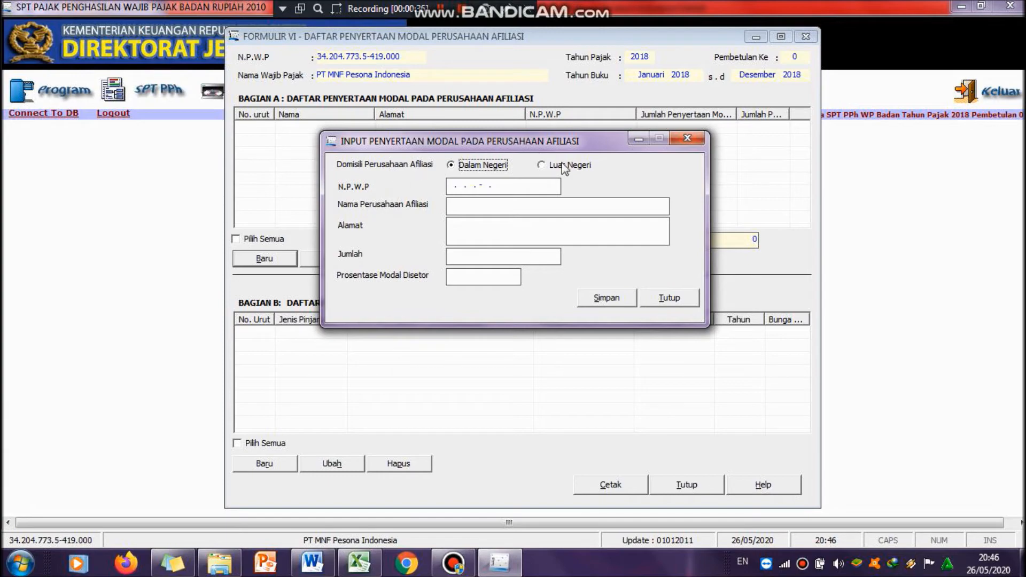
Step: Set the affiliate company's domicile to Luar Negeri after checking the Word data
{"action": "left_click", "coordinate": [312, 563]}
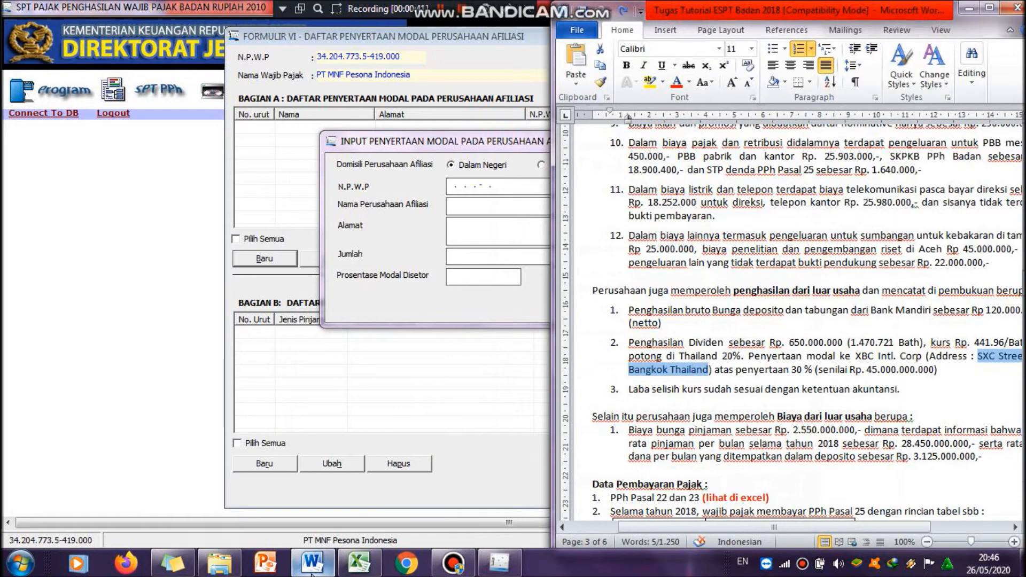
{"action": "left_click", "coordinate": [312, 567]}
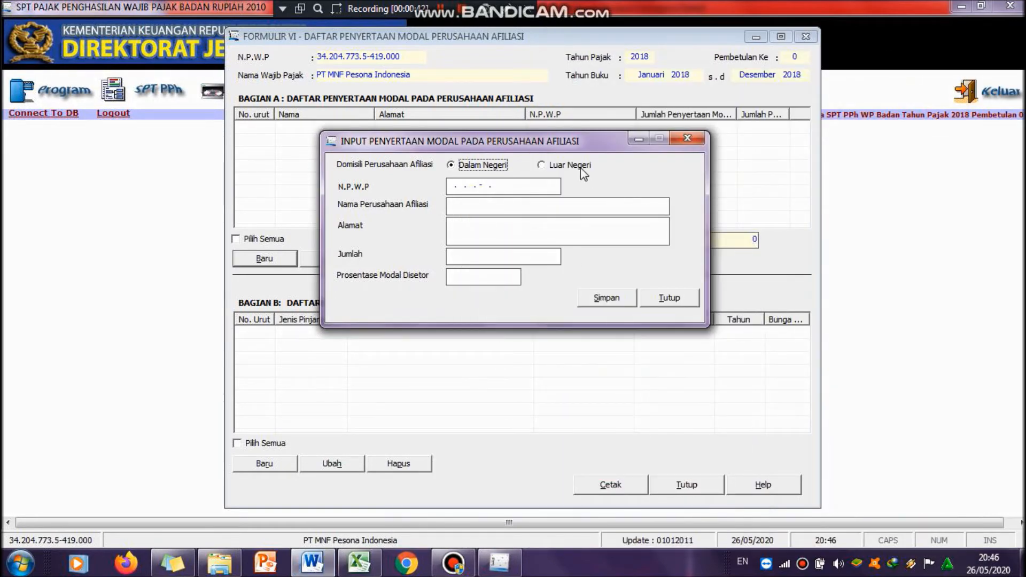
{"action": "left_click", "coordinate": [582, 170]}
{"action": "left_click", "coordinate": [545, 188]}
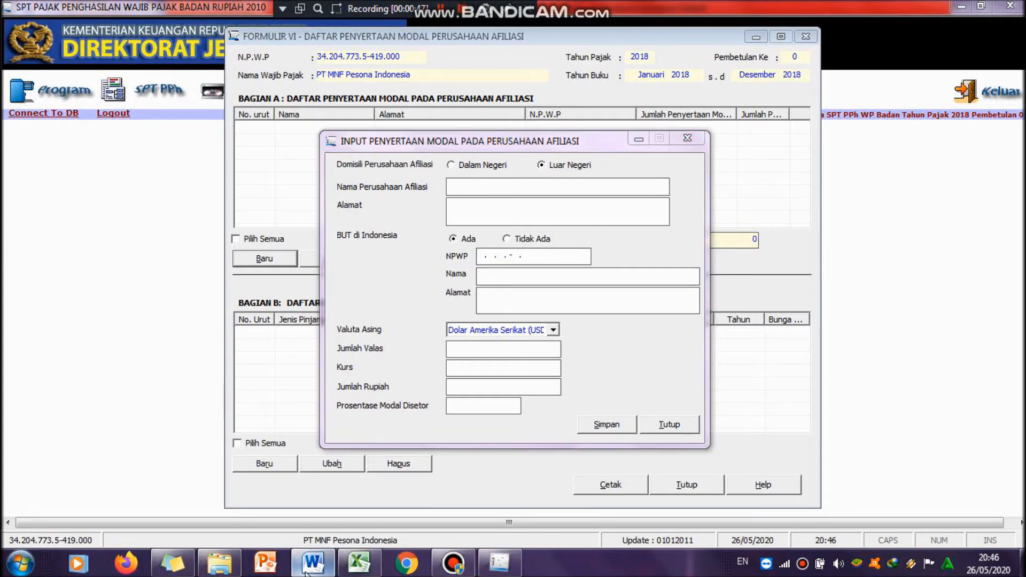
Step: Enter XBC INTL CORP as the affiliate company name, referring to the Word document
{"action": "left_click", "coordinate": [306, 569]}
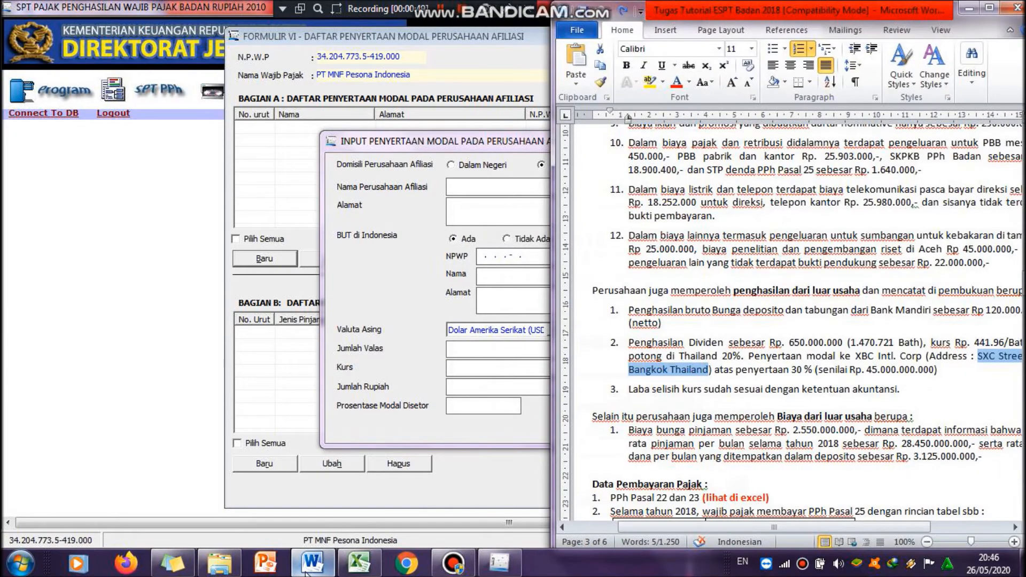
{"action": "left_click", "coordinate": [307, 570]}
{"action": "key", "text": "Caps_Lock"}
{"action": "type", "text": "X"}
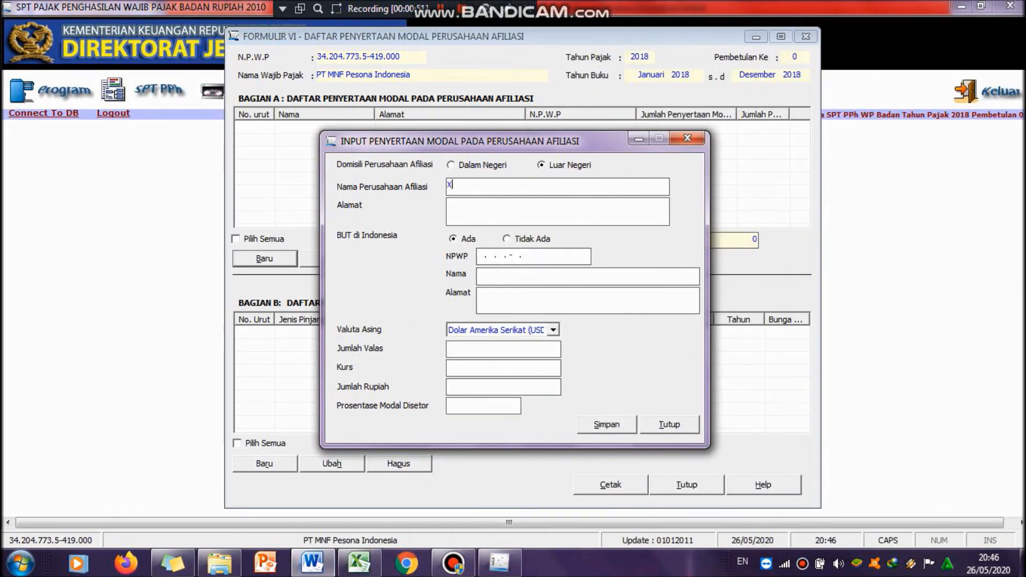
{"action": "type", "text": "BC INTL CORP"}
{"action": "left_click", "coordinate": [578, 213]}
Step: Paste the address SXC Street IIIB Bangkok Thailand from Word and set BUT di Indonesia to Tidak Ada
{"action": "left_click", "coordinate": [312, 562]}
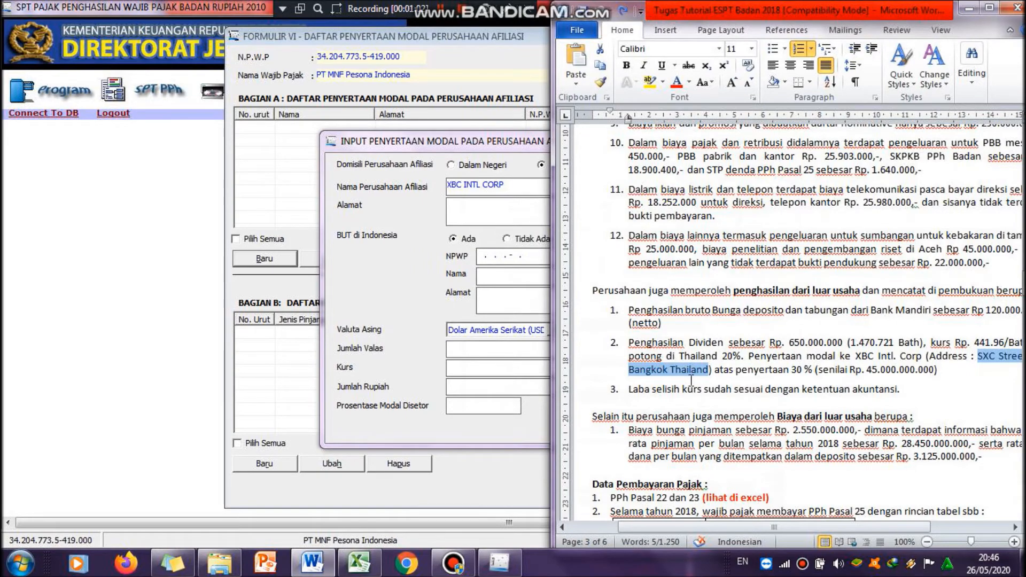
{"action": "left_click", "coordinate": [474, 219]}
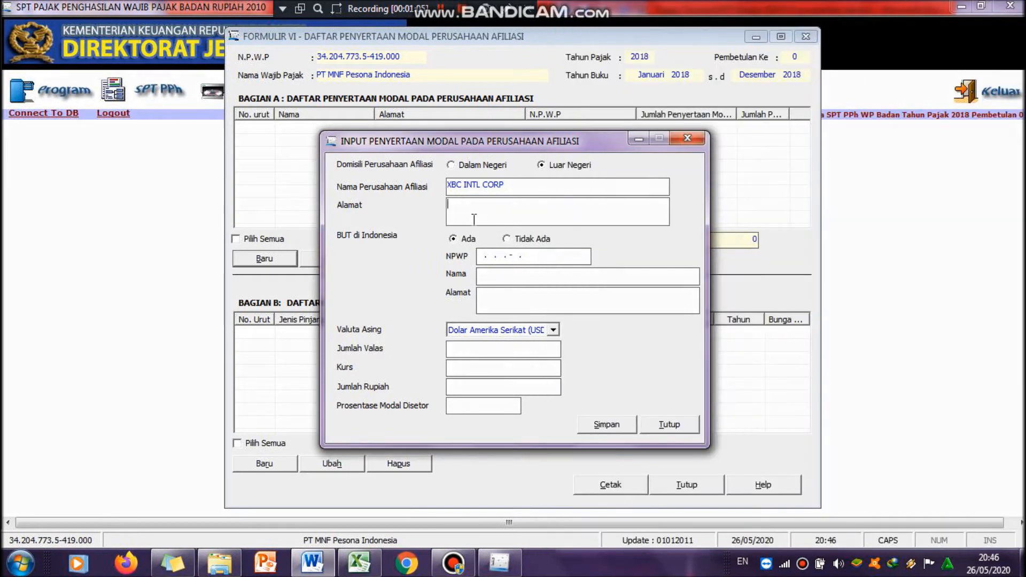
{"action": "type", "text": "SXC Street IIIB Bangkok Thailand"}
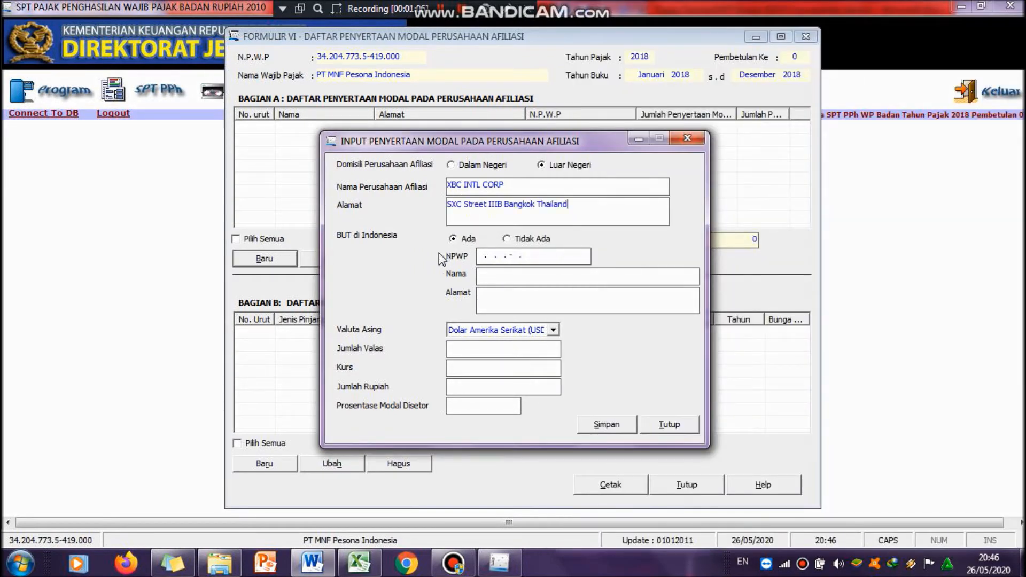
{"action": "left_click", "coordinate": [530, 241]}
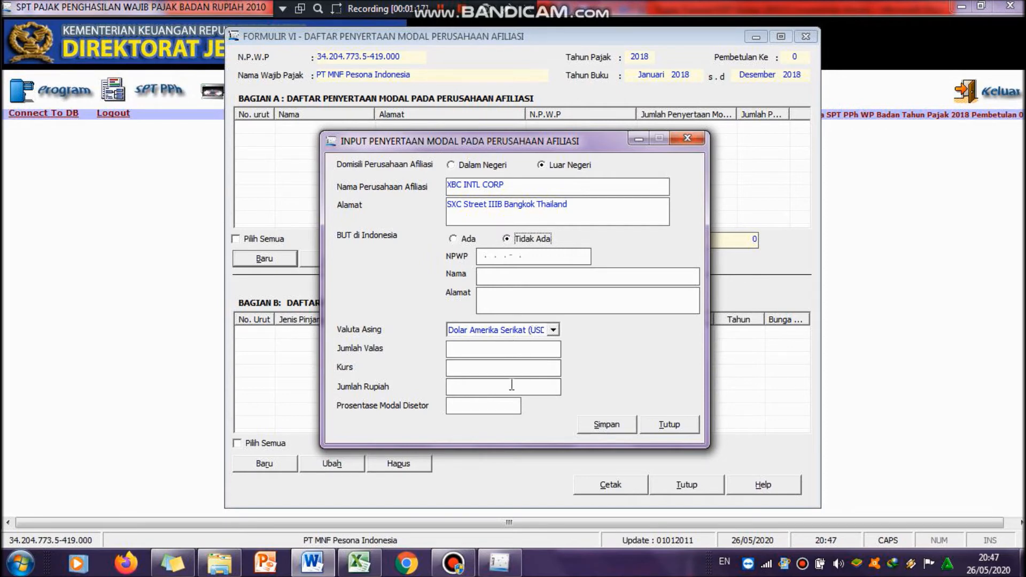
Step: Enter 3.000.000 as the foreign currency amount for the affiliate's capital participation, checking the Word data
{"action": "mouse_move", "coordinate": [315, 573]}
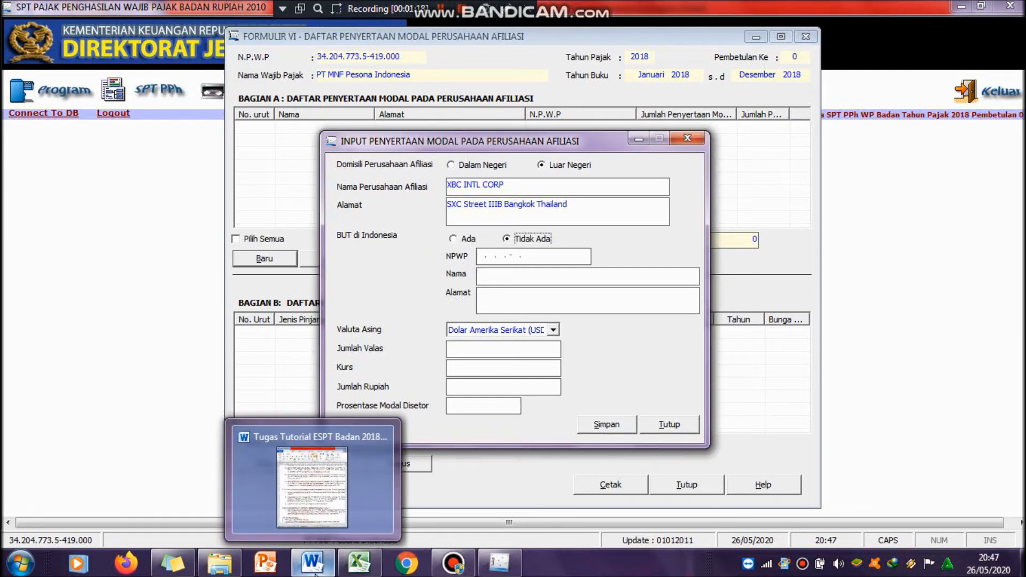
{"action": "left_click", "coordinate": [332, 536]}
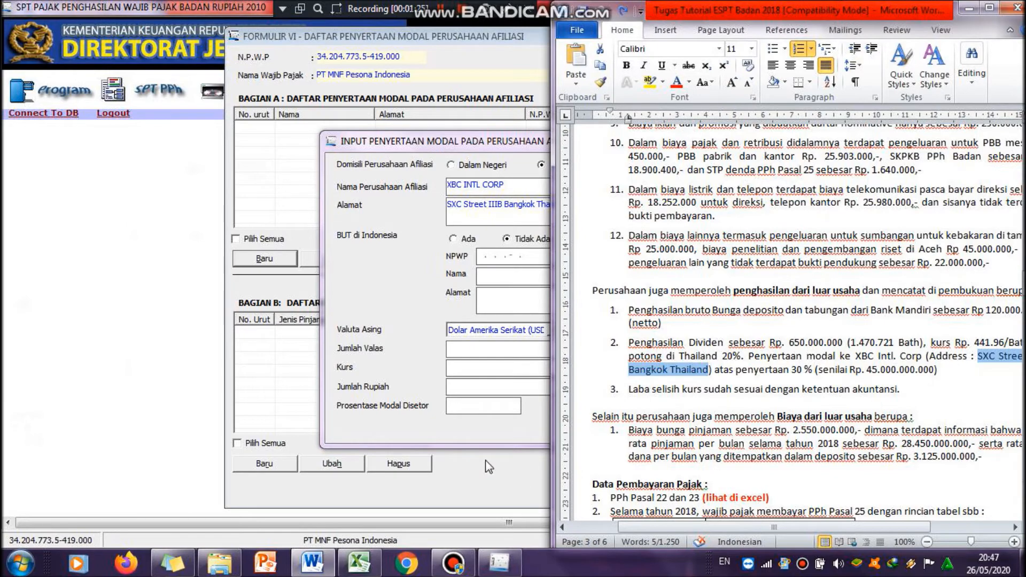
{"action": "left_click", "coordinate": [489, 347]}
{"action": "type", "text": "30"}
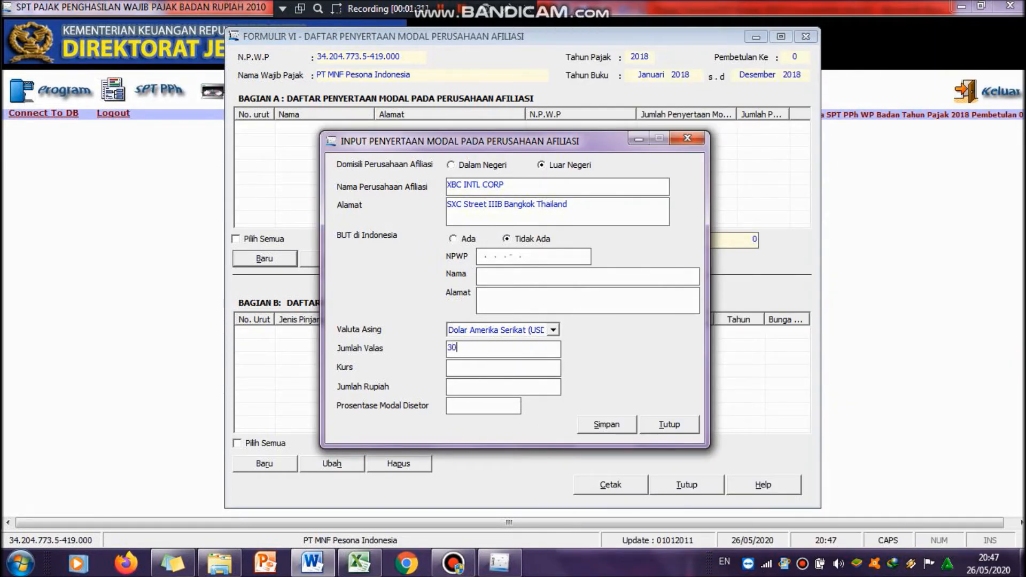
{"action": "type", "text": "00000"}
{"action": "key", "text": "BackSpace"}
{"action": "key", "text": "BackSpace"}
{"action": "key", "text": "BackSpace"}
{"action": "key", "text": "BackSpace"}
{"action": "key", "text": "BackSpace"}
{"action": "type", "text": "00000"}
{"action": "key", "text": "Tab"}
Step: Set the exchange rate (Kurs) to 15.000 for the affiliate's capital participation
{"action": "type", "text": "15000"}
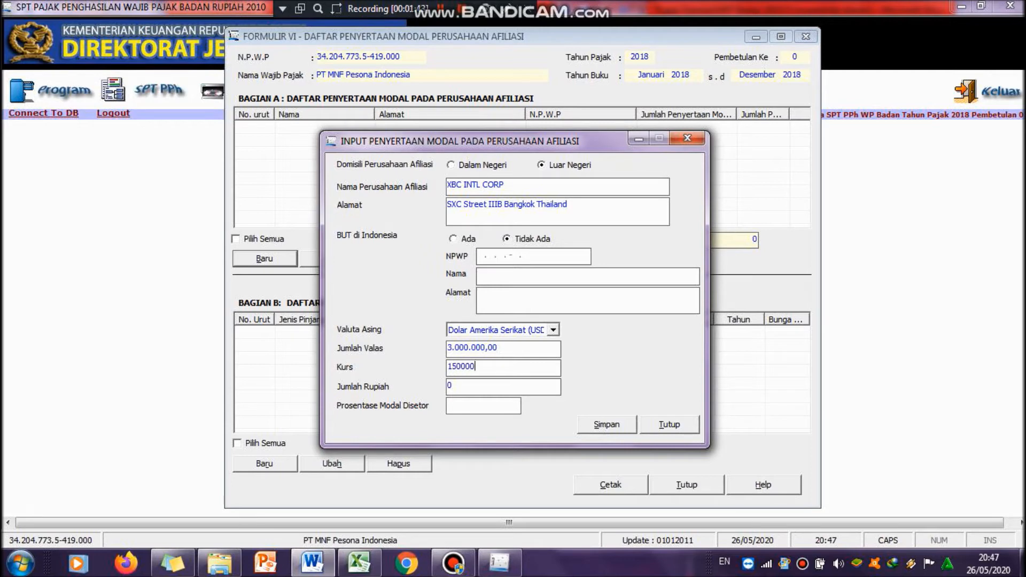
{"action": "key", "text": "Tab"}
{"action": "left_click", "coordinate": [487, 366]}
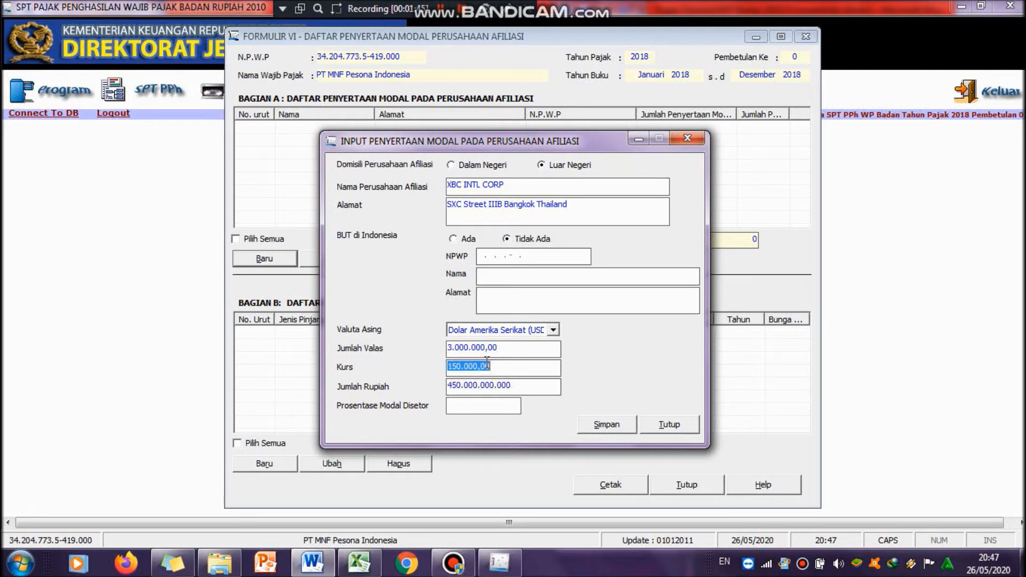
{"action": "key", "text": "BackSpace"}
{"action": "type", "text": "15.0"}
{"action": "type", "text": "00"}
{"action": "key", "text": "Tab"}
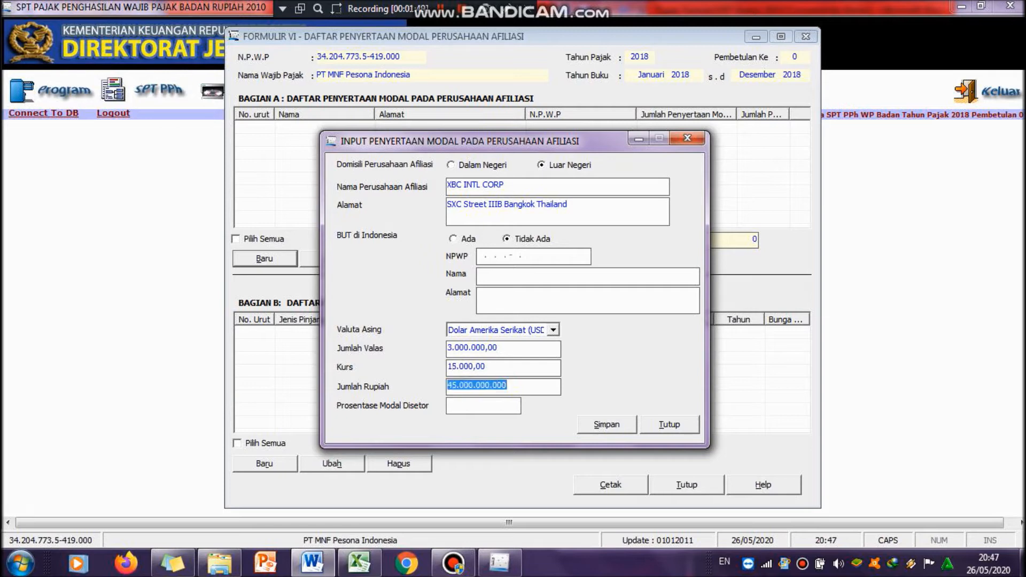
Step: Set the paid-in capital percentage to 30 and save the affiliate entry without starting another record
{"action": "left_click", "coordinate": [532, 388]}
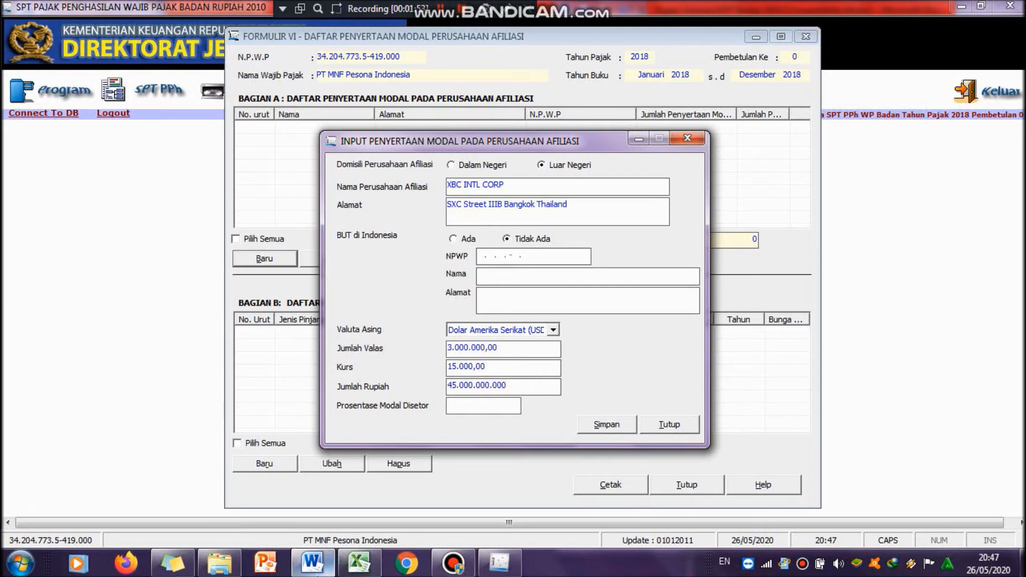
{"action": "mouse_move", "coordinate": [314, 561]}
{"action": "mouse_move", "coordinate": [331, 530]}
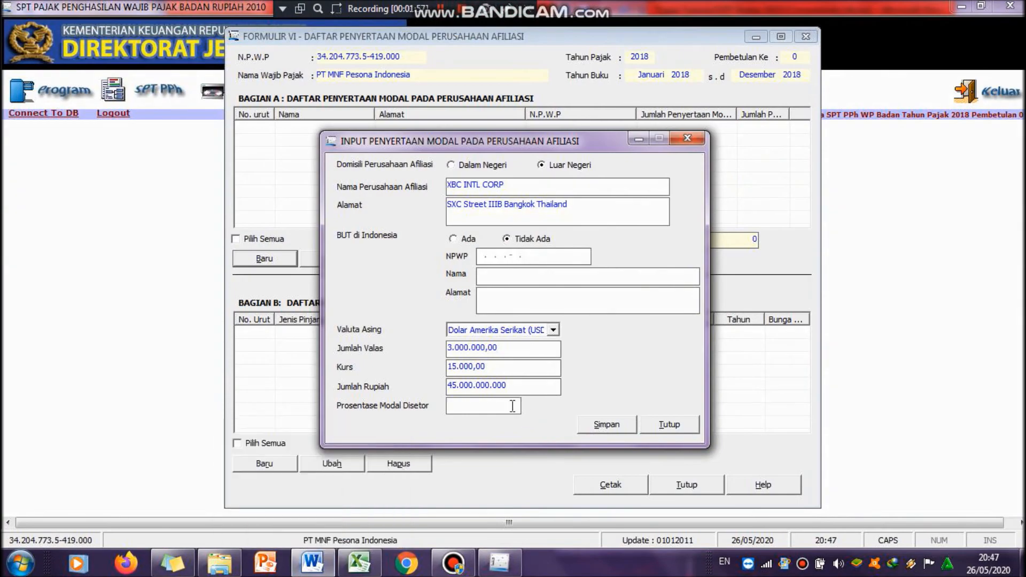
{"action": "left_click", "coordinate": [512, 406]}
{"action": "type", "text": "30"}
{"action": "key", "text": "Tab"}
{"action": "left_click", "coordinate": [608, 424]}
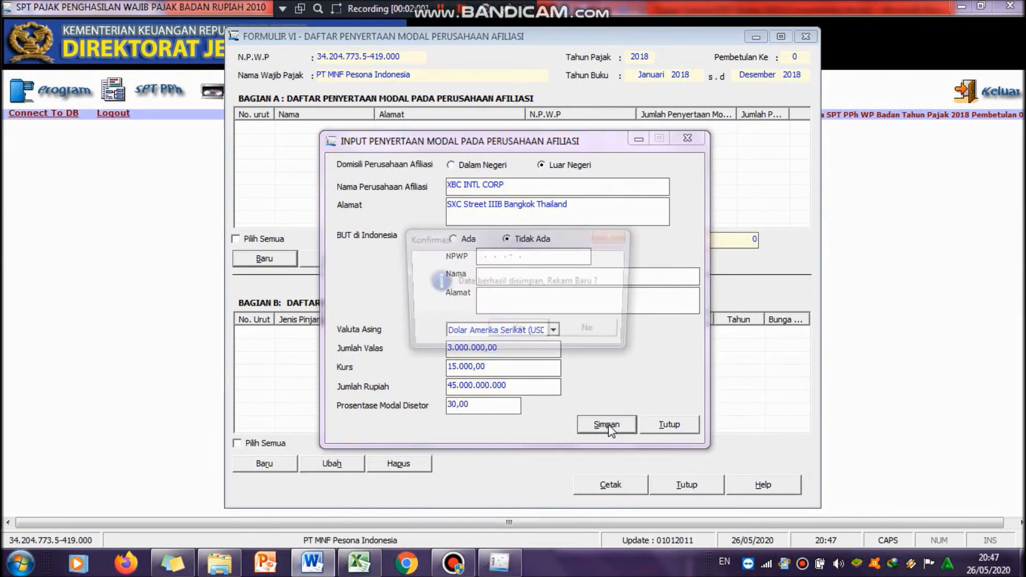
{"action": "left_click", "coordinate": [594, 332]}
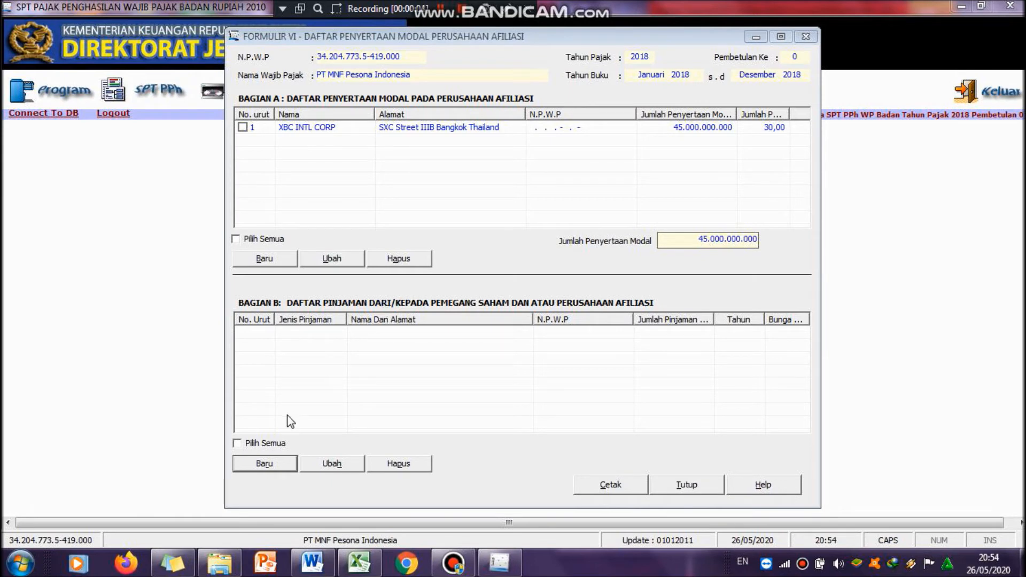
Step: Start a new Bagian B shareholder loan entry with Dalam Negeri domicile and Pinjaman Dari status
{"action": "left_click", "coordinate": [263, 464]}
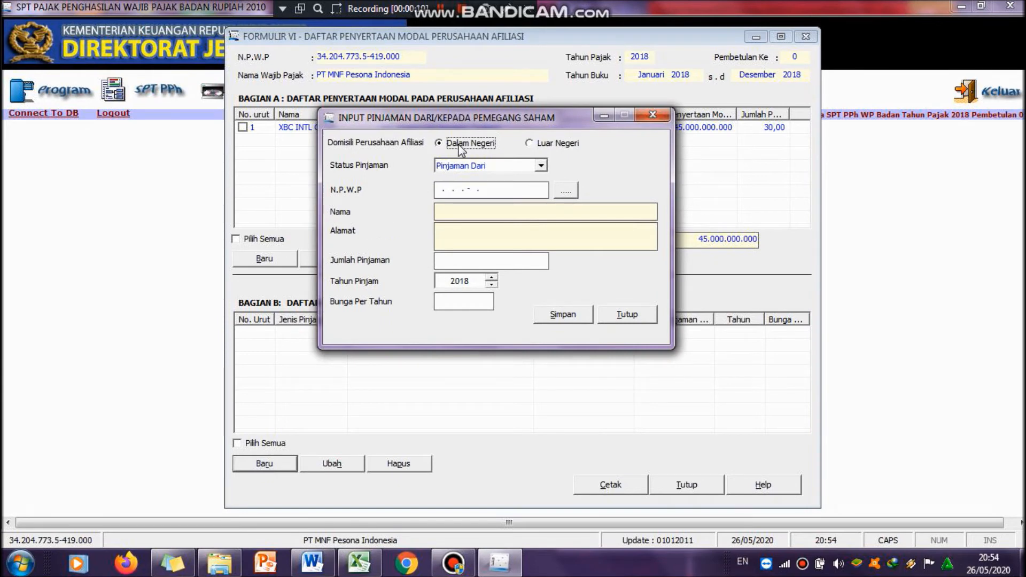
{"action": "left_click", "coordinate": [541, 165]}
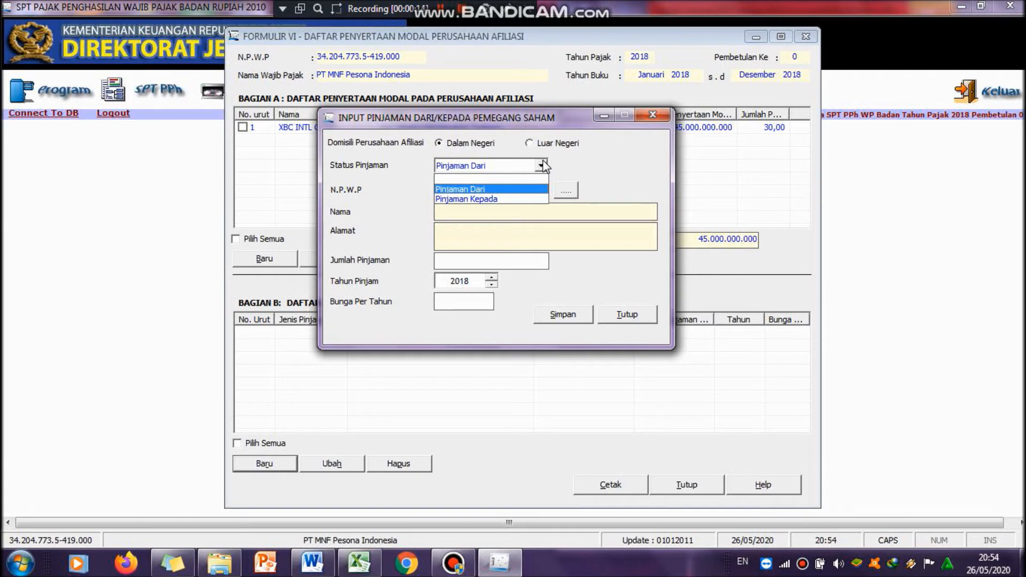
{"action": "left_click", "coordinate": [542, 166]}
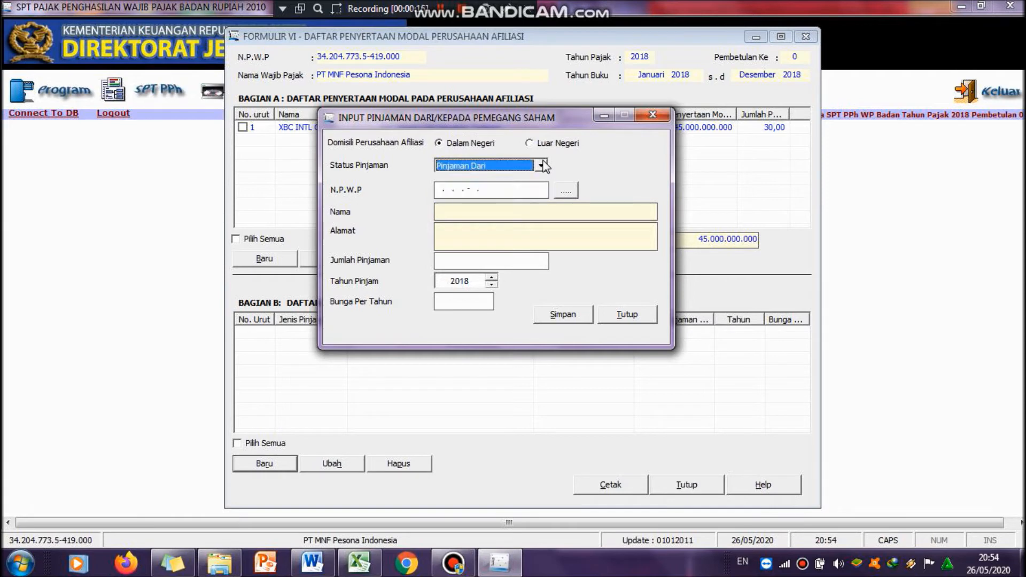
{"action": "left_click", "coordinate": [438, 193]}
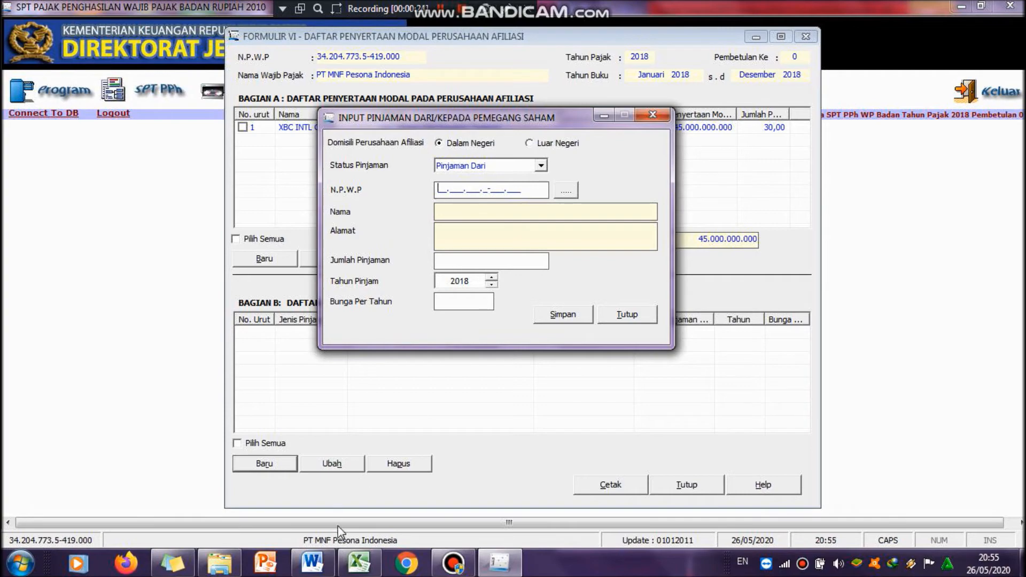
Step: Enter the lending shareholder's NPWP in the loan entry, copying it from the Word document
{"action": "left_click", "coordinate": [312, 563]}
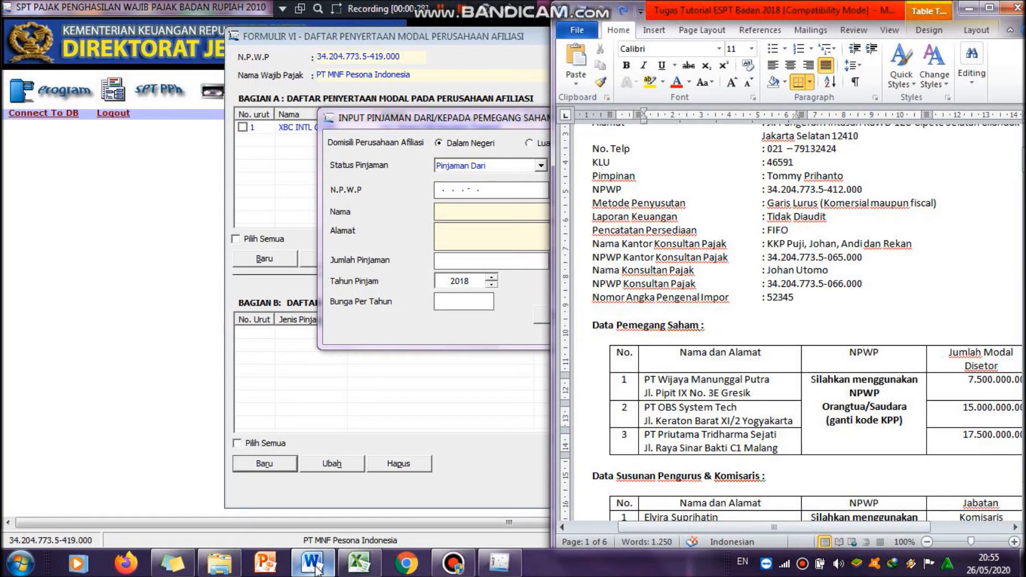
{"action": "left_click", "coordinate": [316, 570]}
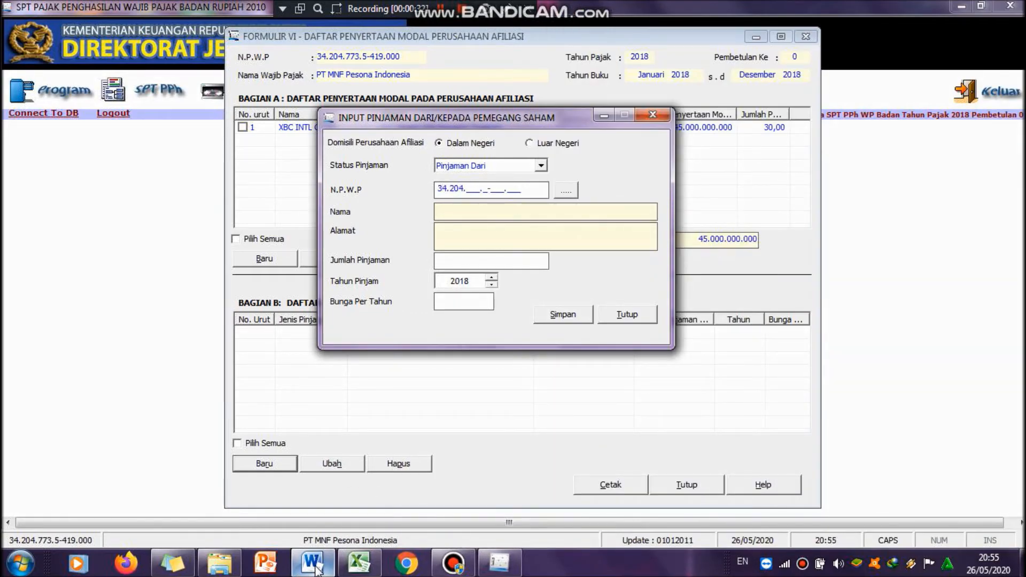
{"action": "left_click", "coordinate": [316, 569]}
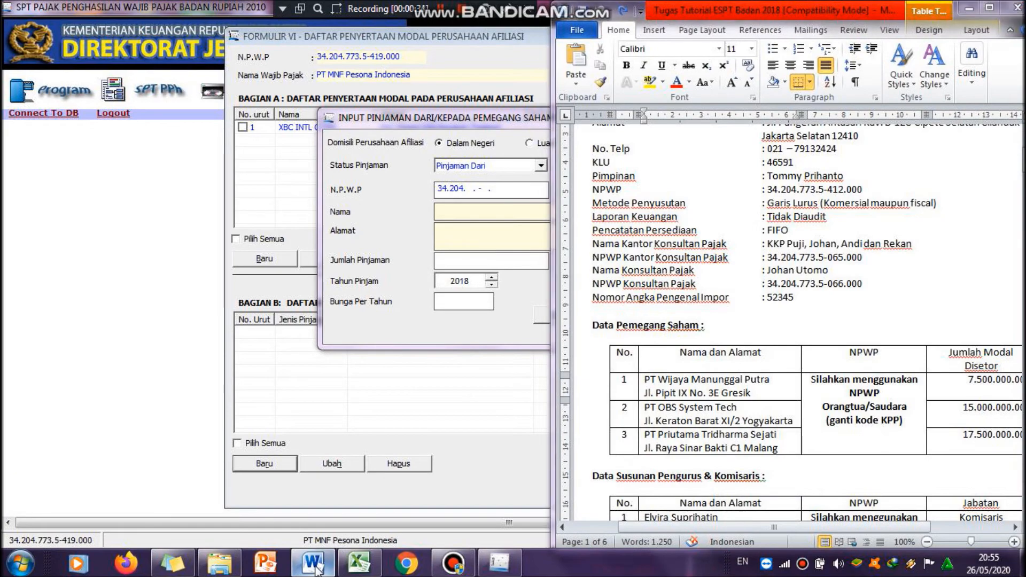
{"action": "left_click", "coordinate": [317, 569]}
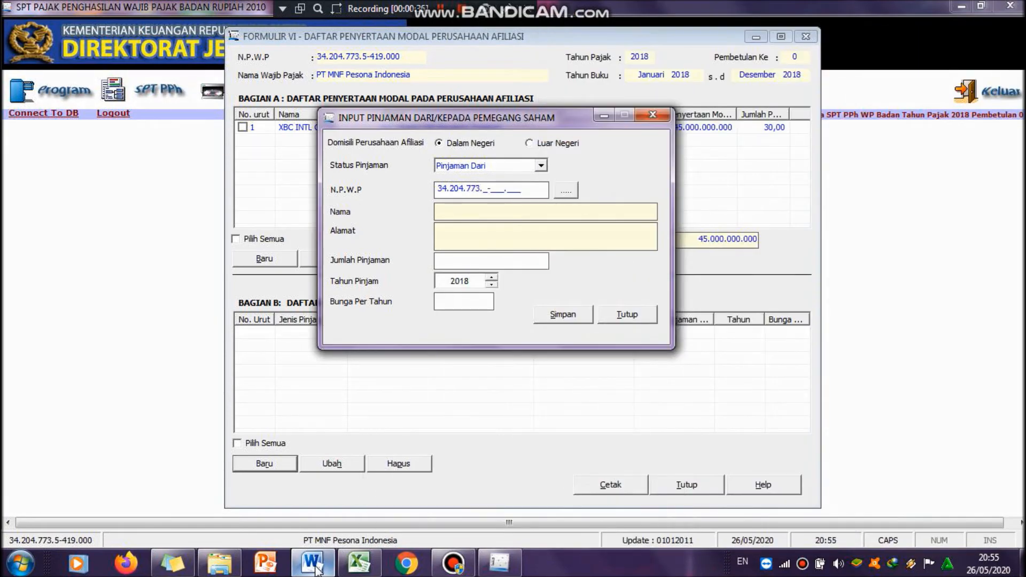
{"action": "left_click", "coordinate": [317, 570]}
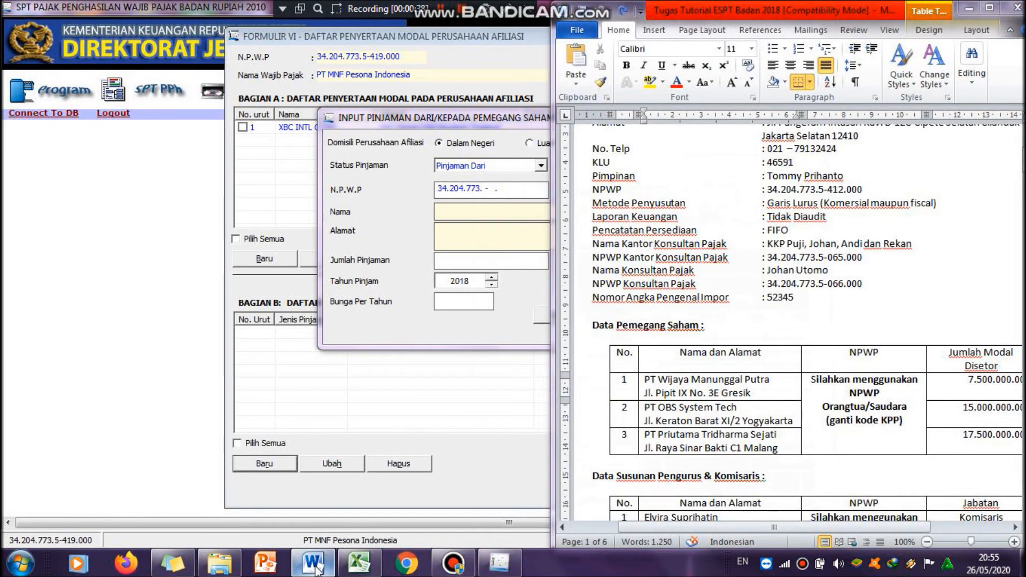
{"action": "left_click", "coordinate": [316, 570]}
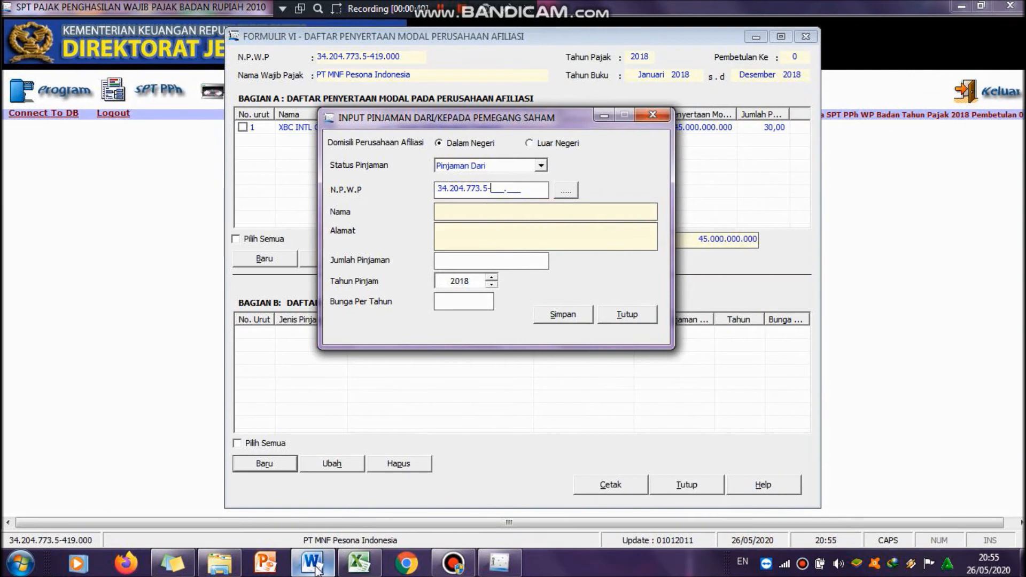
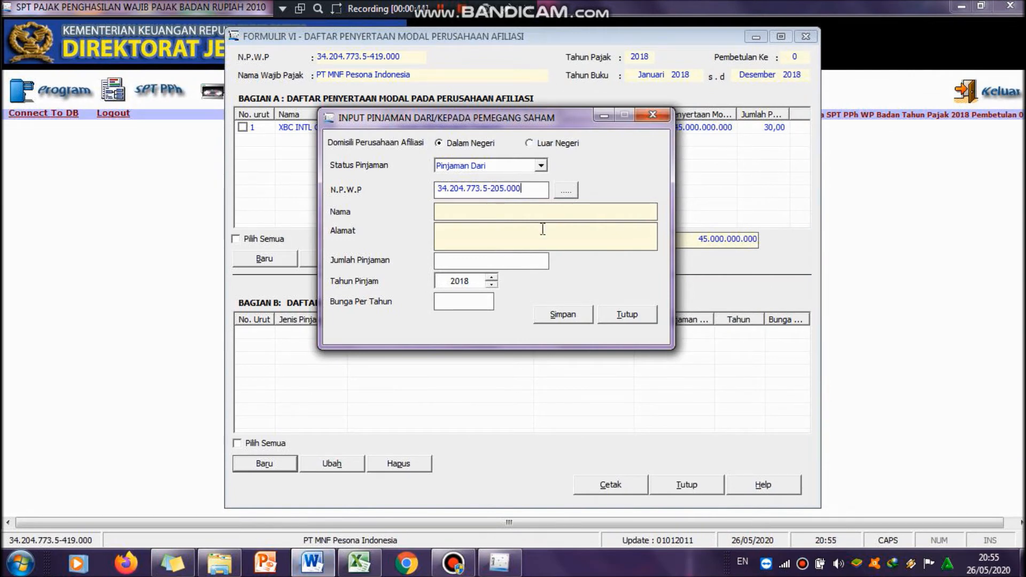
Step: Dismiss the unregistered-NPWP notice and start a new shareholder reference record
{"action": "left_click", "coordinate": [557, 212]}
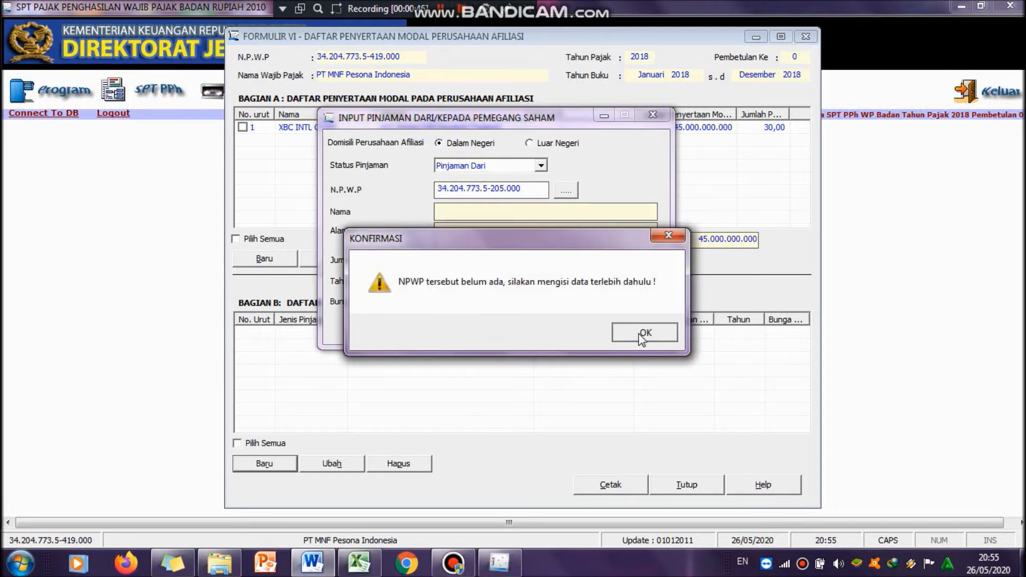
{"action": "left_click", "coordinate": [644, 333]}
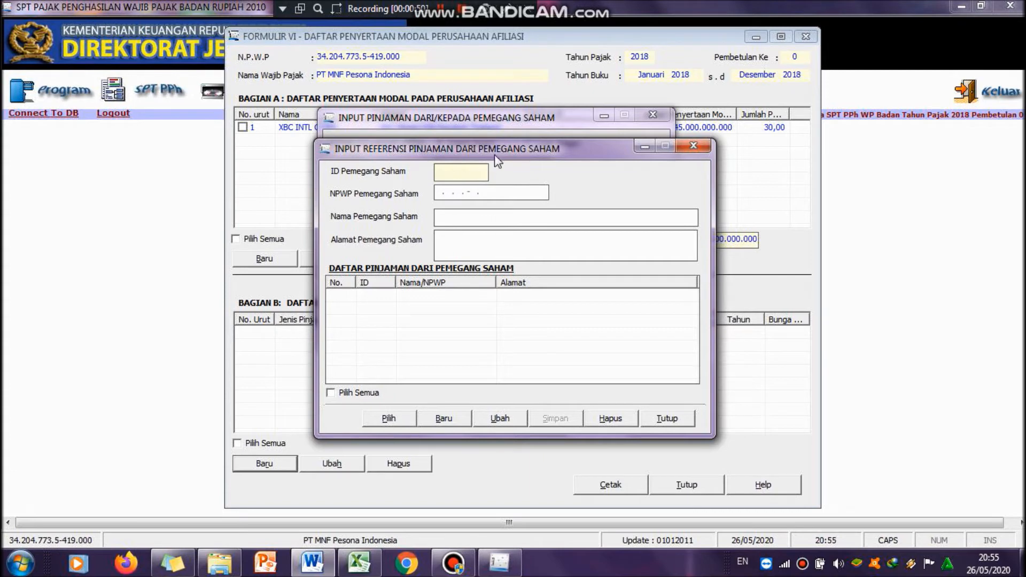
{"action": "left_click_drag", "start_coordinate": [495, 156], "coordinate": [500, 132]}
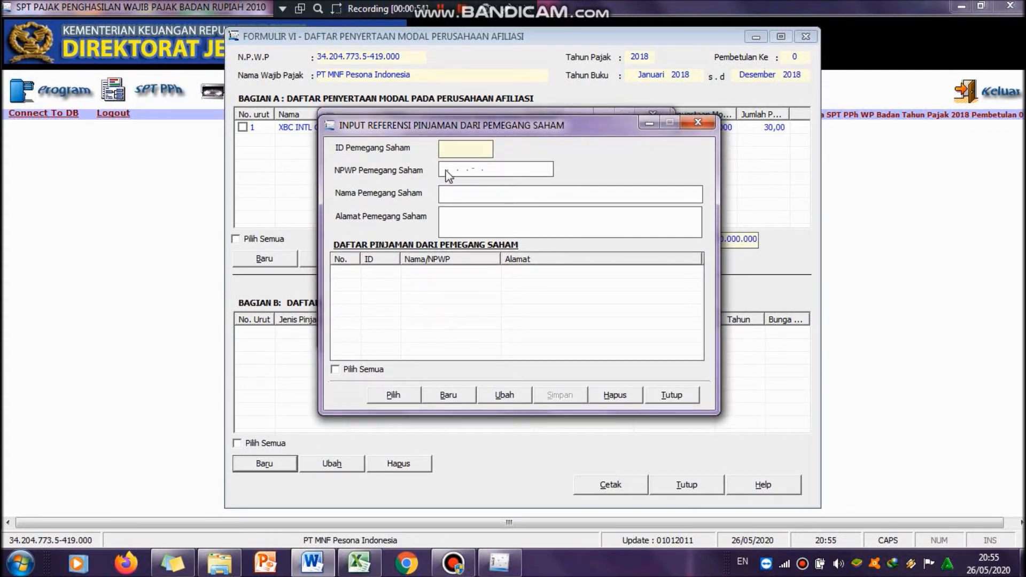
{"action": "left_click", "coordinate": [434, 397]}
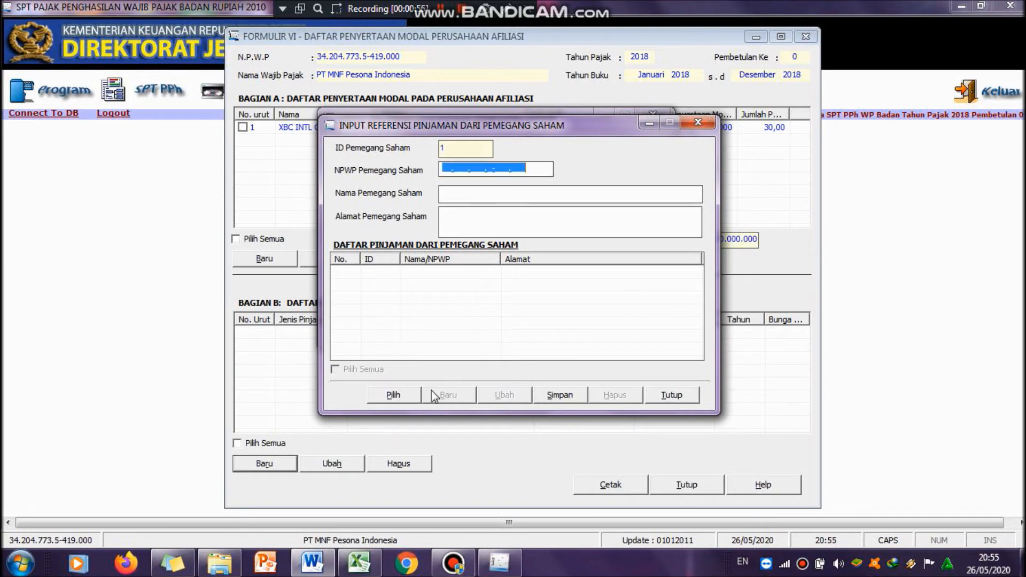
Step: Enter the shareholder's NPWP in the new shareholder reference record
{"action": "left_click", "coordinate": [445, 172]}
{"action": "left_click_drag", "start_coordinate": [473, 122], "coordinate": [509, 219]}
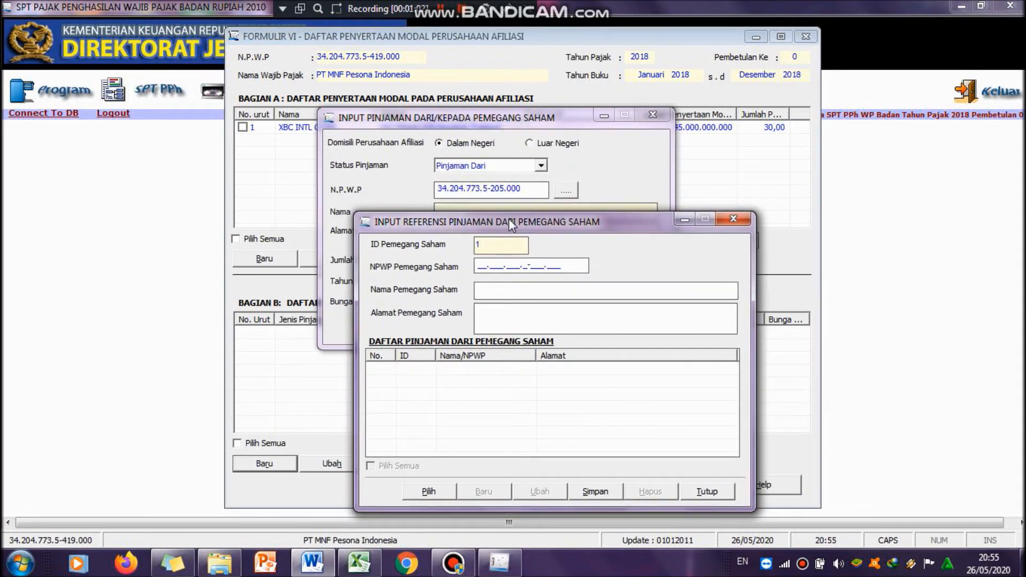
Step: Enter PT OBS SYSTEM TECH as the shareholder name
{"action": "left_click", "coordinate": [536, 290]}
{"action": "type", "text": "P"}
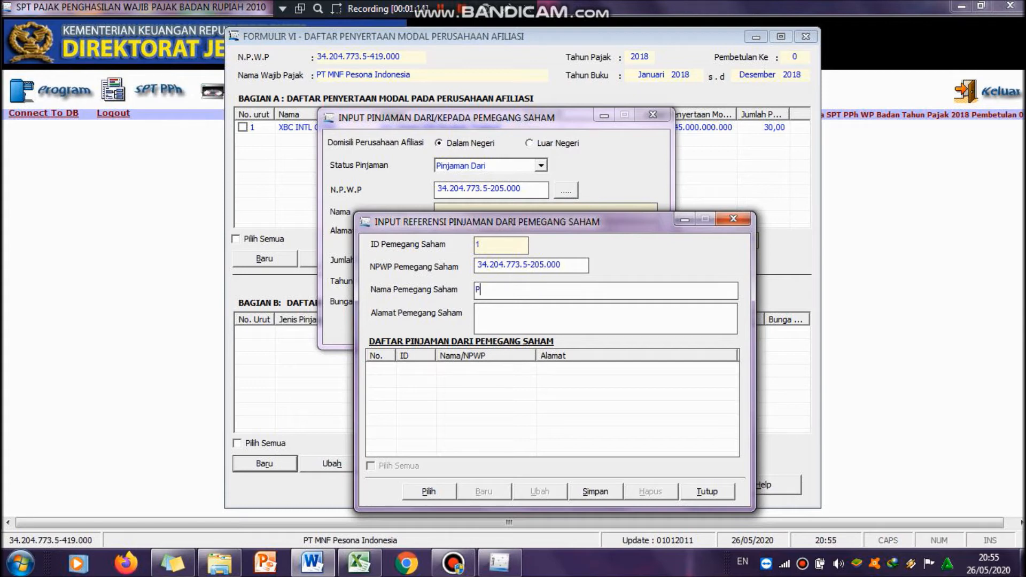
{"action": "type", "text": "T OBS"}
{"action": "mouse_move", "coordinate": [319, 569]}
{"action": "mouse_move", "coordinate": [321, 509]}
{"action": "key", "text": "Caps_Lock"}
{"action": "type", "text": "SYSTEM TECH"}
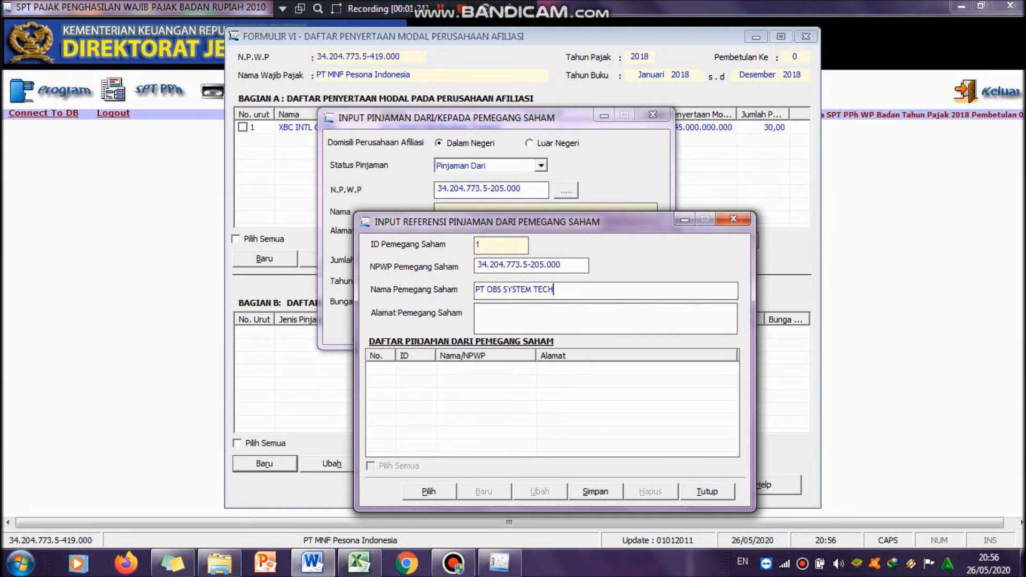
{"action": "left_click", "coordinate": [312, 562]}
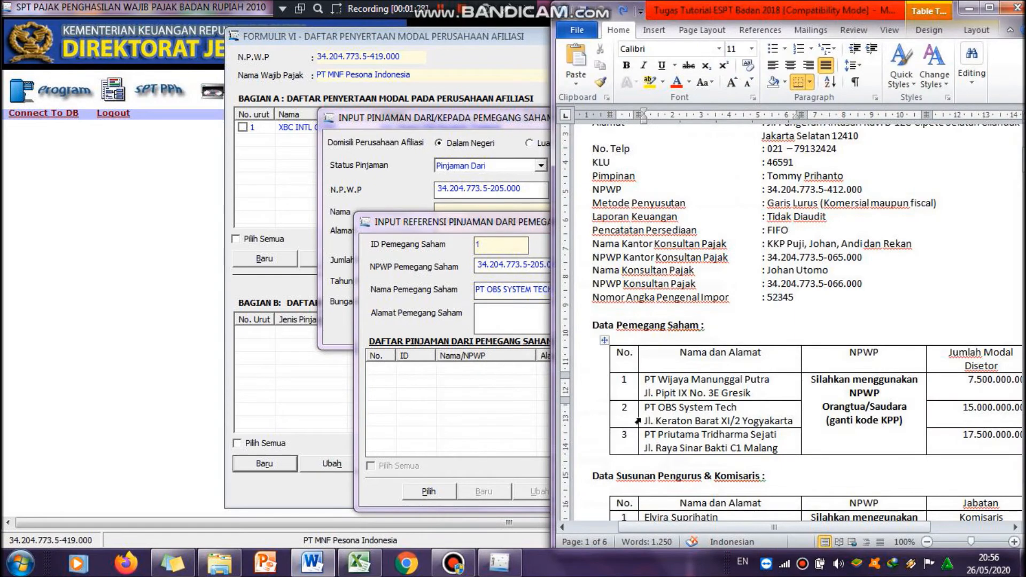
{"action": "left_click_drag", "start_coordinate": [643, 422], "coordinate": [800, 420]}
{"action": "key", "text": "ctrl+c"}
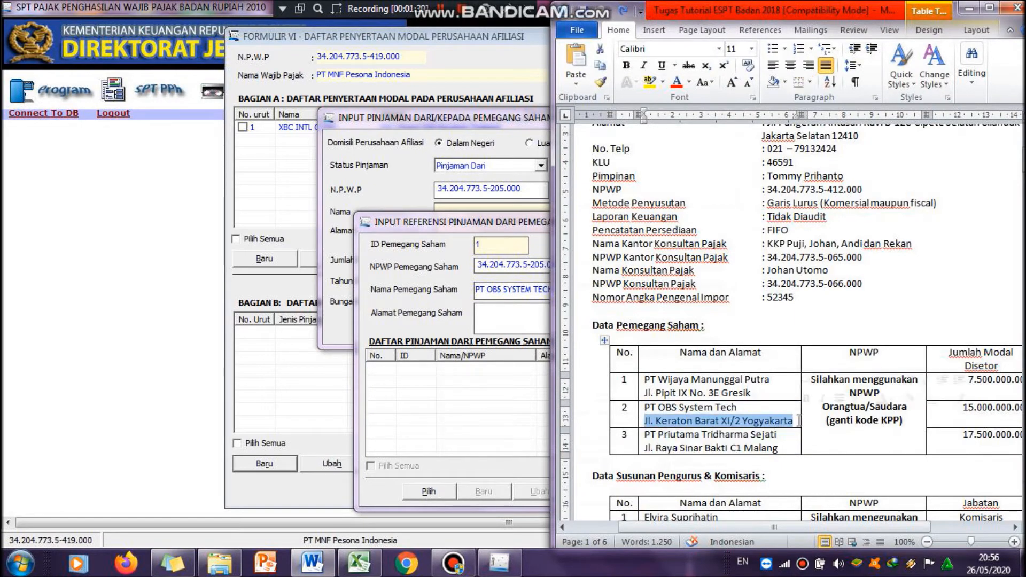
{"action": "left_click", "coordinate": [480, 323]}
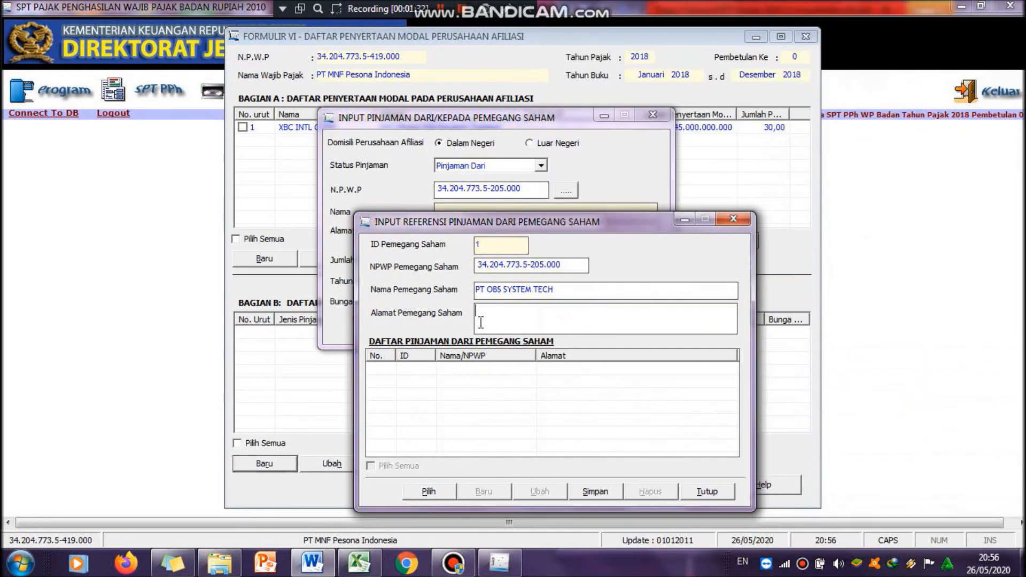
{"action": "key", "text": "ctrl+v"}
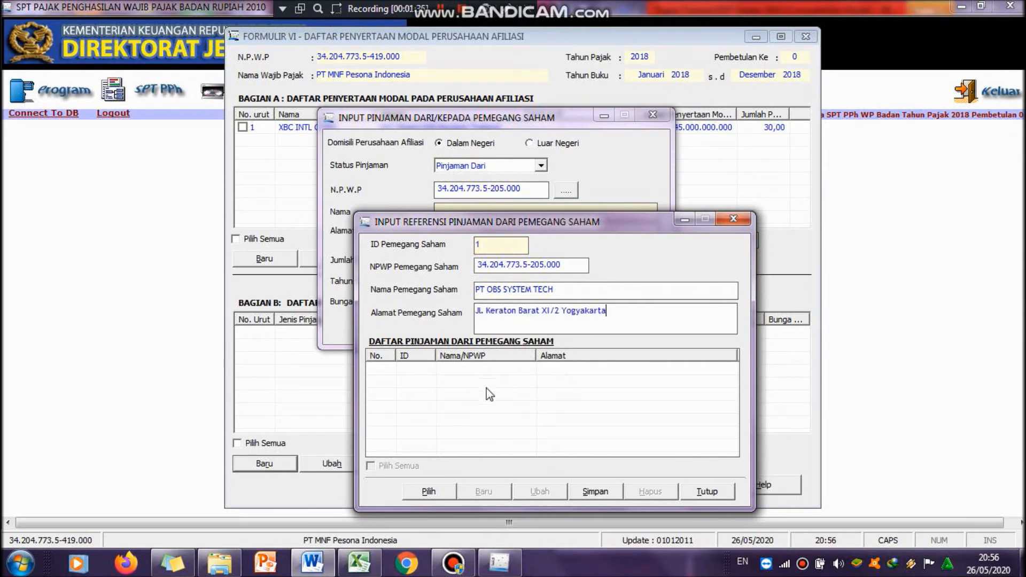
Step: Save the shareholder reference record and pick it from the list as the lender for the loan entry
{"action": "left_click", "coordinate": [594, 492]}
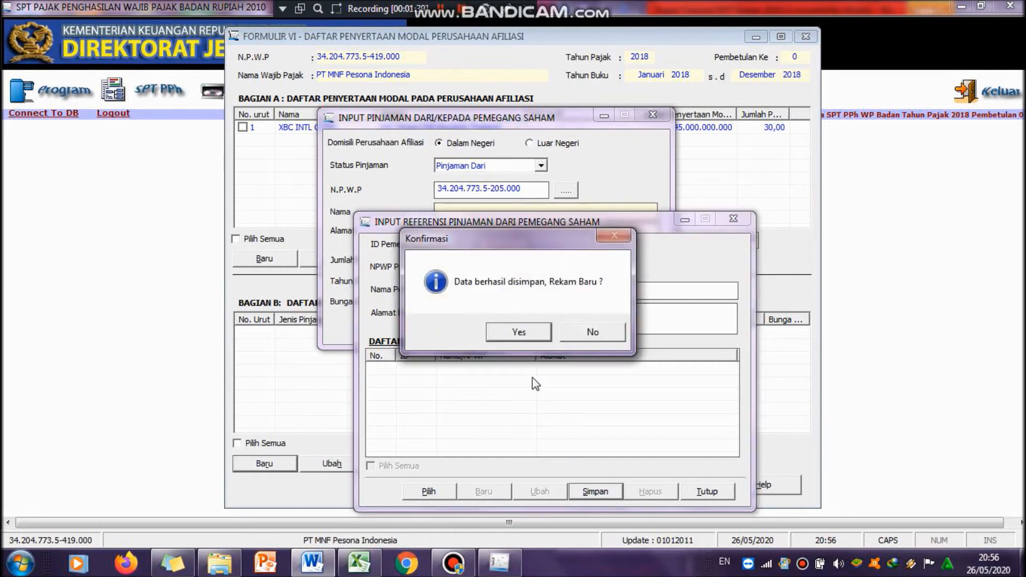
{"action": "left_click", "coordinate": [529, 338]}
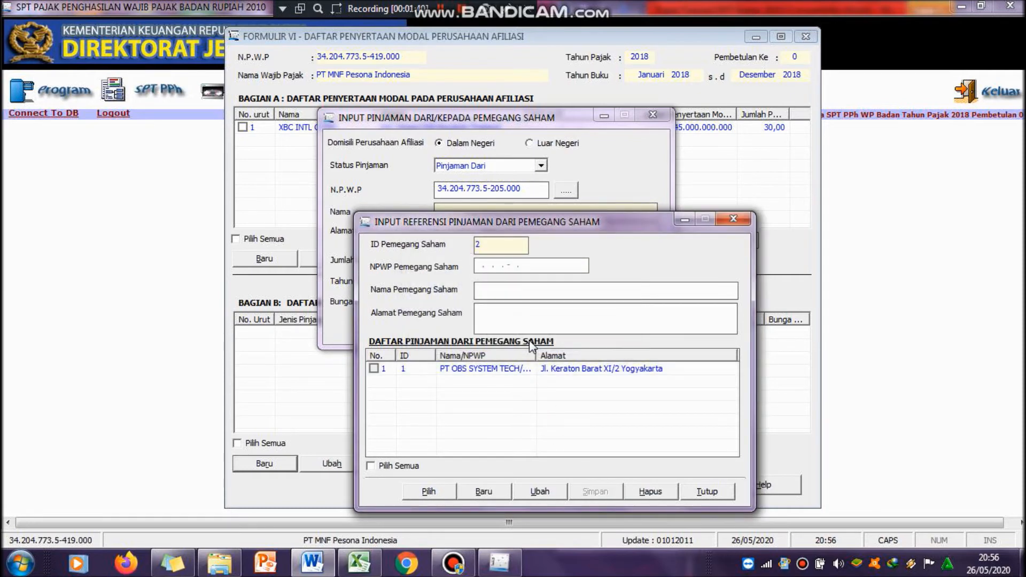
{"action": "left_click", "coordinate": [474, 368]}
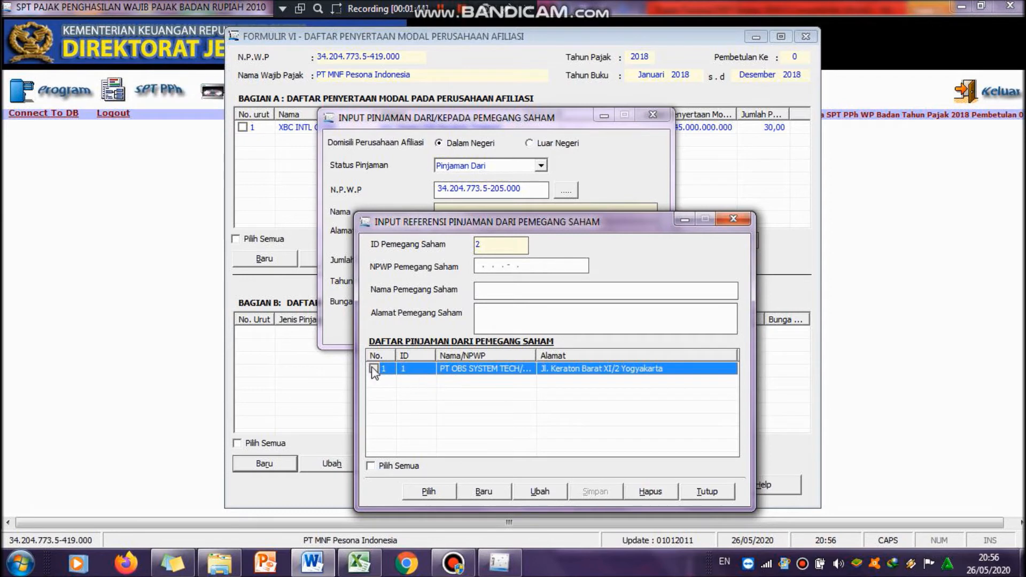
{"action": "left_click", "coordinate": [430, 496]}
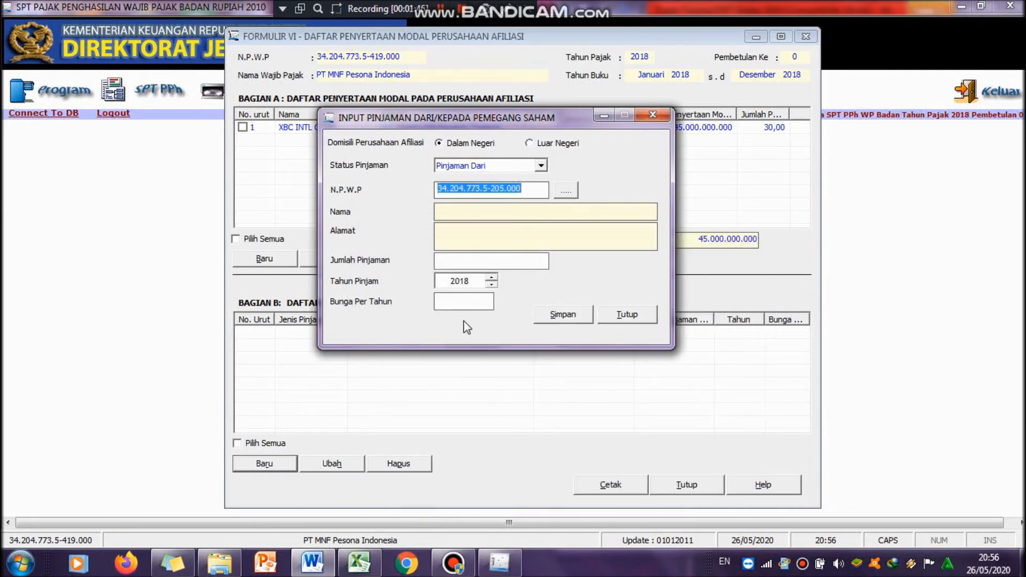
{"action": "left_click", "coordinate": [491, 214]}
{"action": "left_click", "coordinate": [496, 263]}
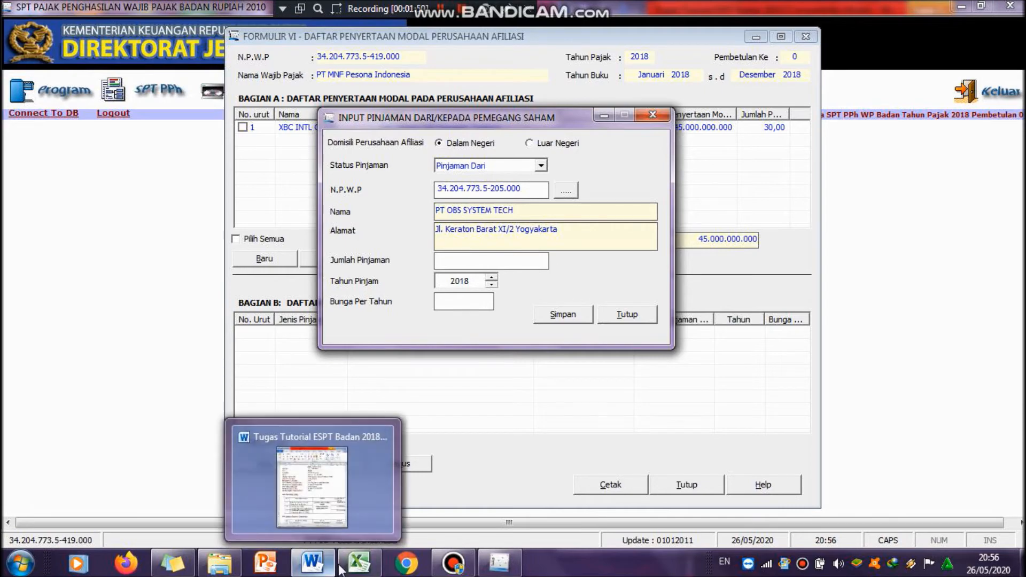
Step: Check the shareholder debt in the Word balance sheet and enter 1.800.000.000 as the loan amount
{"action": "mouse_move", "coordinate": [341, 570]}
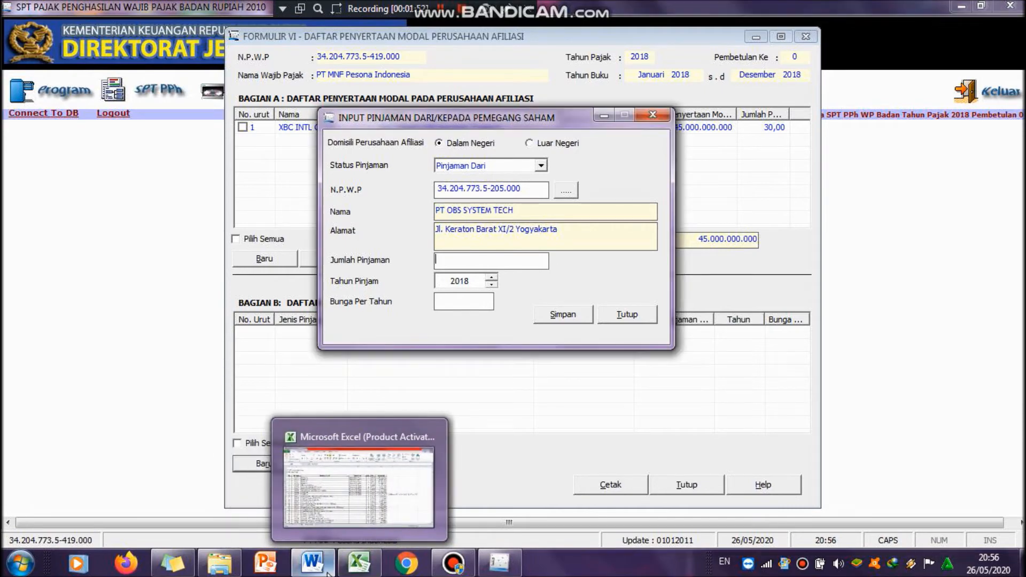
{"action": "left_click", "coordinate": [325, 564]}
{"action": "left_click", "coordinate": [310, 567]}
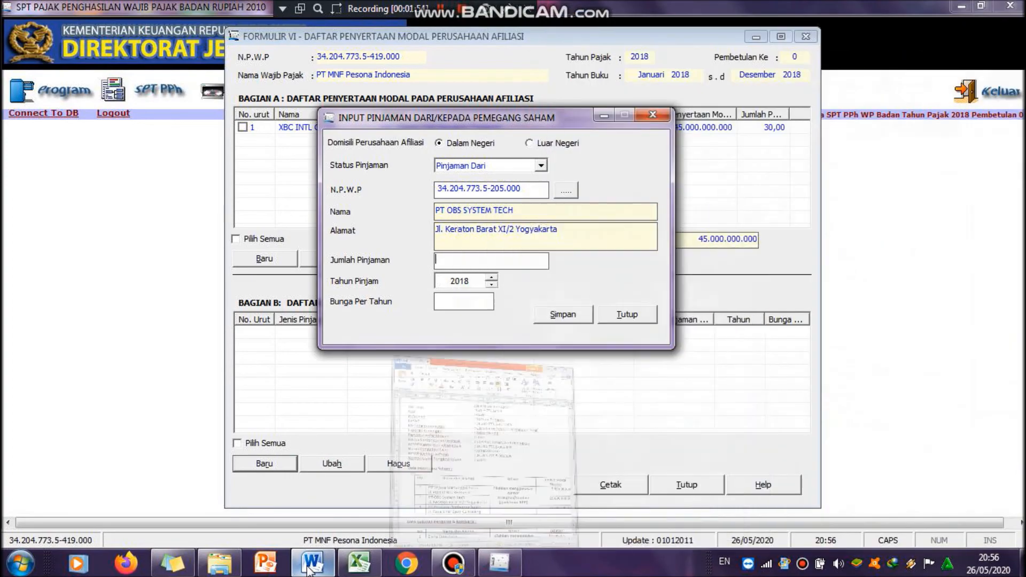
{"action": "left_click", "coordinate": [313, 567]}
{"action": "left_click_drag", "start_coordinate": [1021, 163], "coordinate": [1022, 376]}
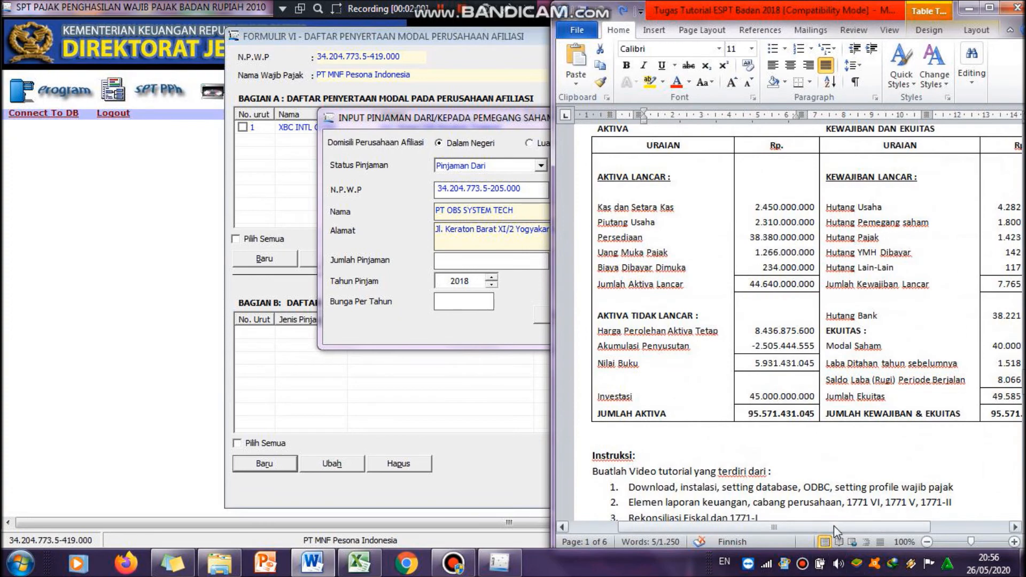
{"action": "left_click_drag", "start_coordinate": [834, 526], "coordinate": [880, 527]}
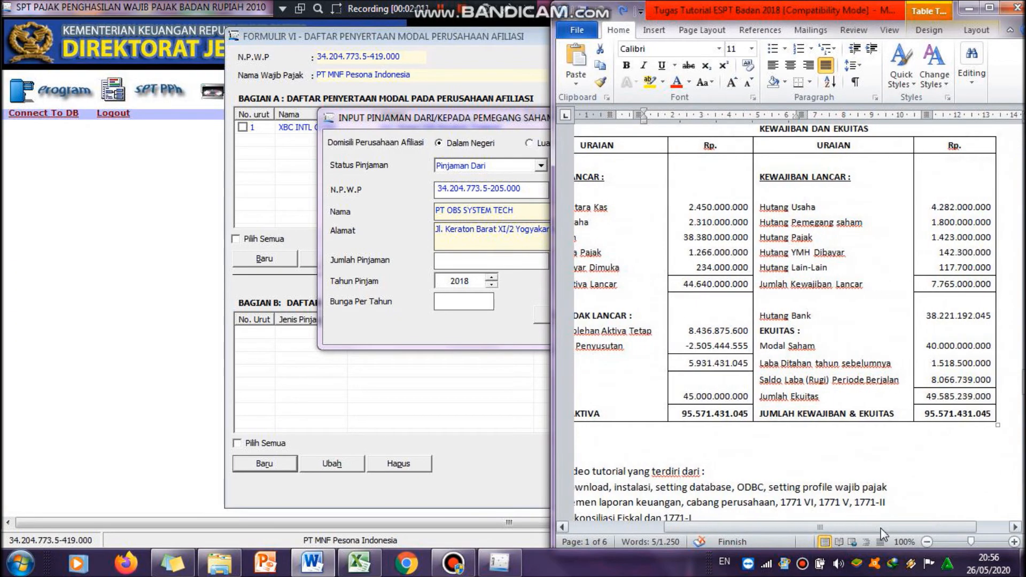
{"action": "left_click", "coordinate": [482, 262]}
{"action": "type", "text": "1800000000"}
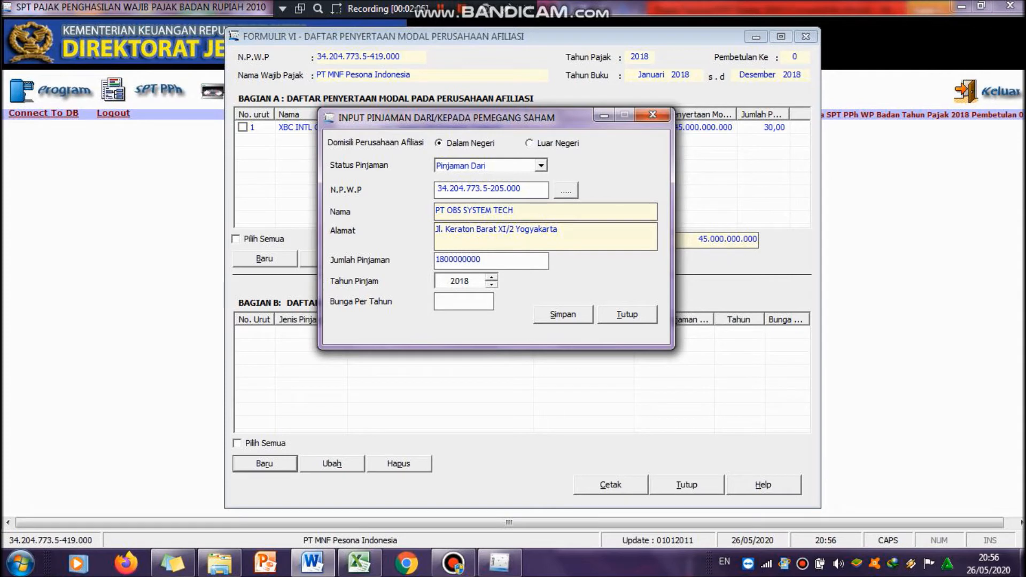
{"action": "key", "text": "Tab"}
Step: Look up the loan interest in Word, set the annual interest to 12, and save the loan entry
{"action": "left_click", "coordinate": [320, 567]}
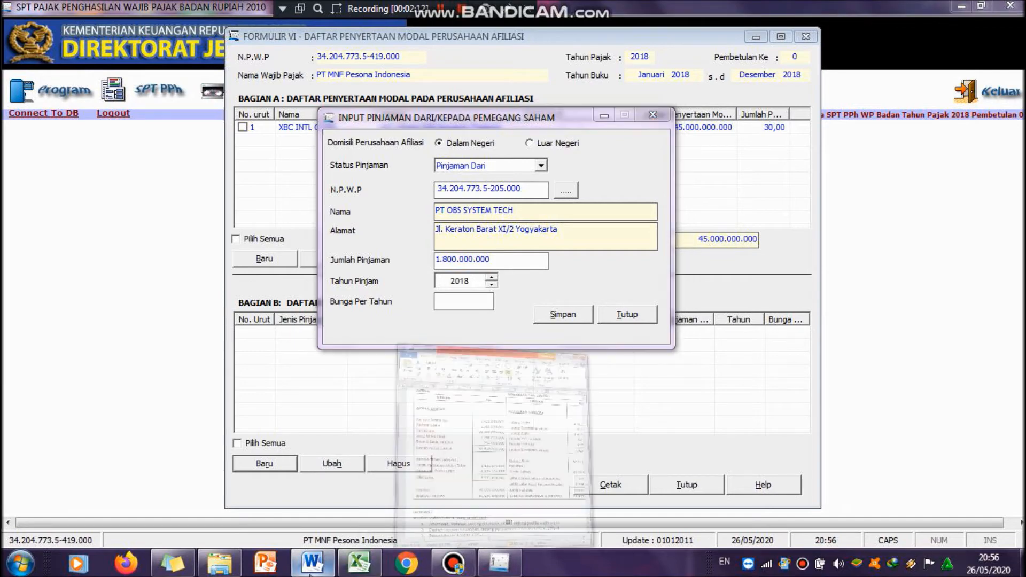
{"action": "scroll", "coordinate": [703, 224], "scroll_direction": "up", "scroll_amount": 10}
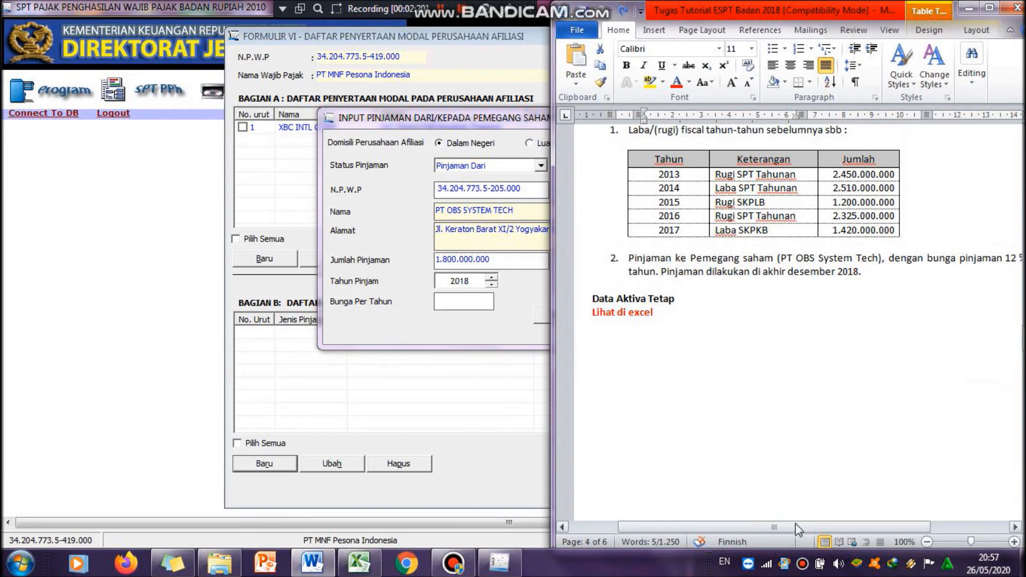
{"action": "left_click_drag", "start_coordinate": [795, 529], "coordinate": [822, 528]}
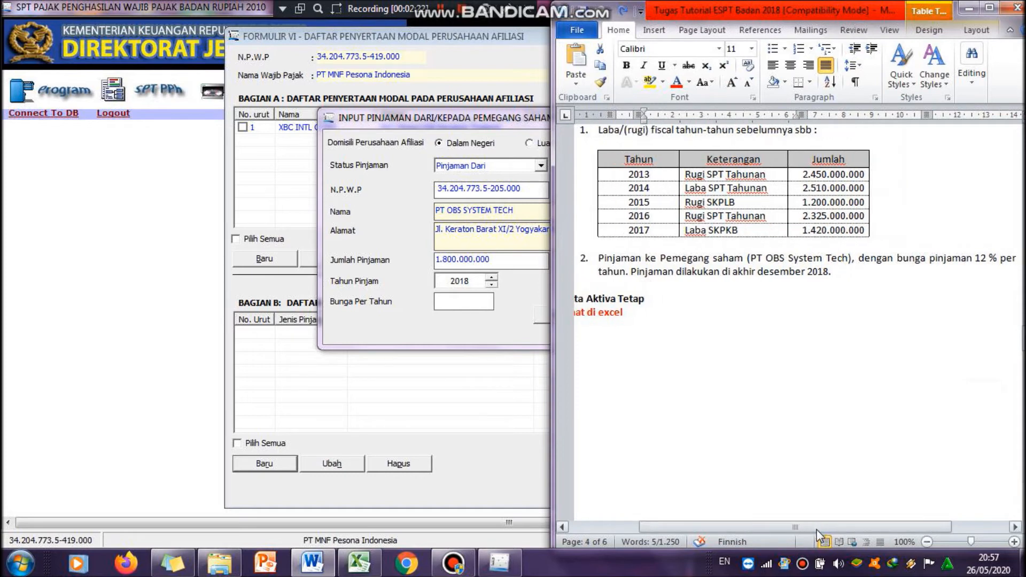
{"action": "left_click", "coordinate": [446, 302]}
{"action": "type", "text": "12"}
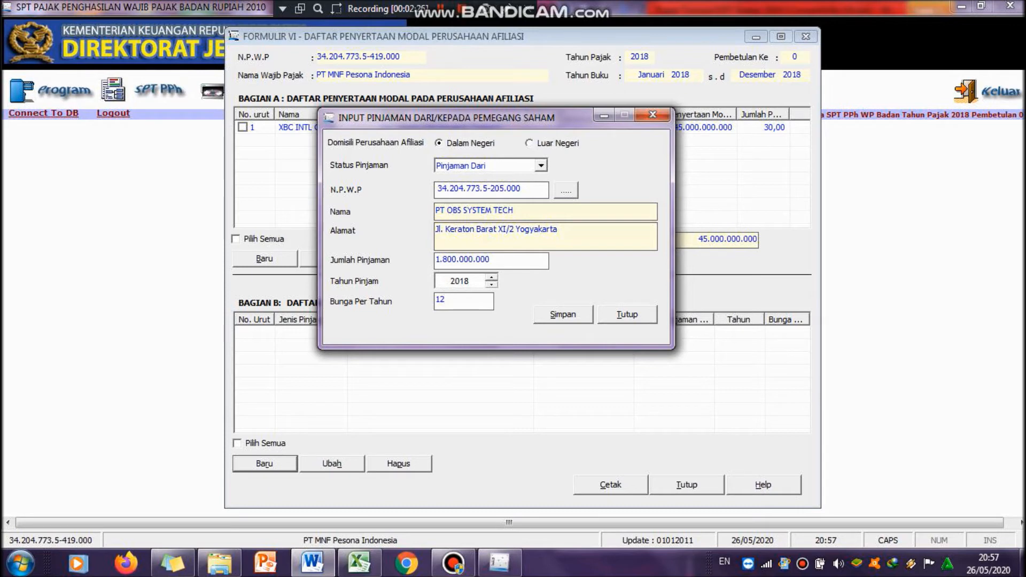
{"action": "key", "text": "Tab"}
{"action": "left_click", "coordinate": [564, 316]}
{"action": "left_click", "coordinate": [591, 333]}
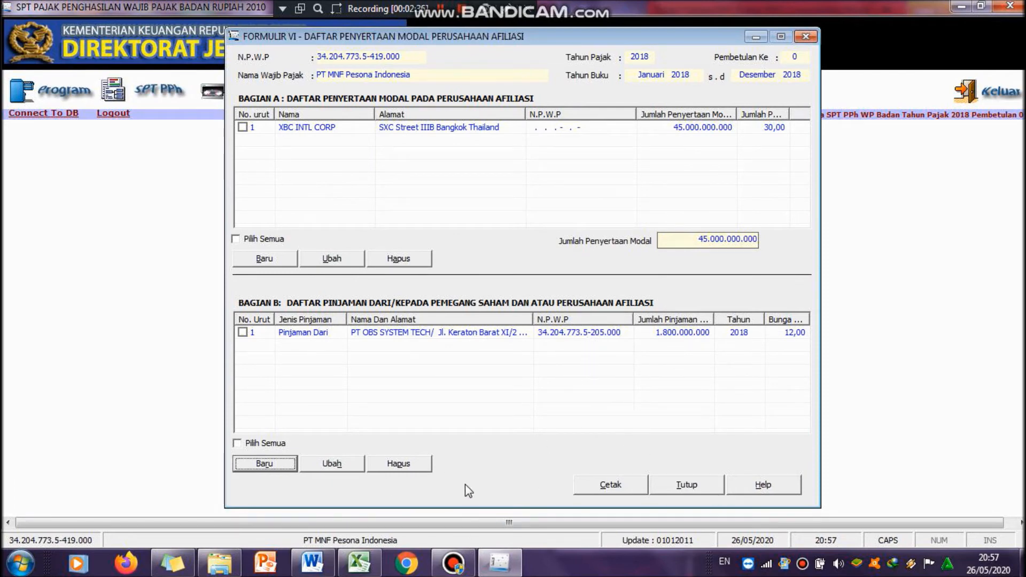
Step: Close Formulir 1771-VI and open Formulir 1771-V for shareholders, management and commissioners
{"action": "left_click", "coordinate": [678, 490]}
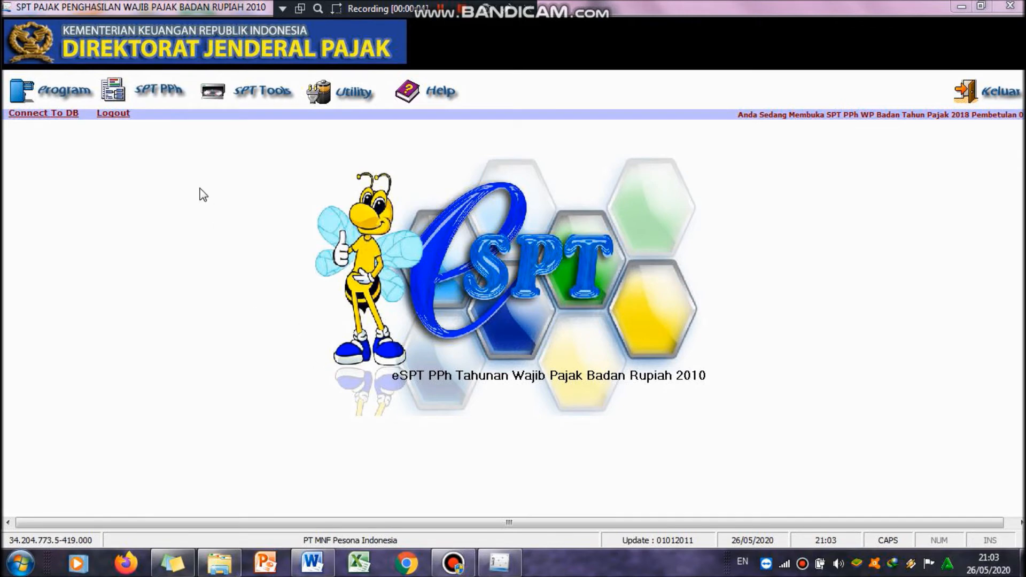
{"action": "left_click", "coordinate": [156, 98]}
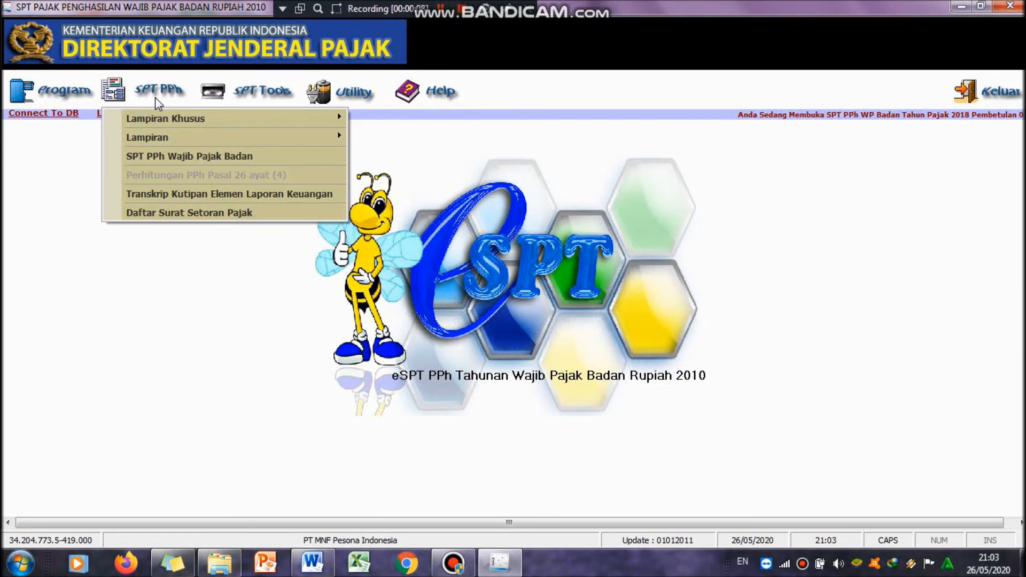
{"action": "mouse_move", "coordinate": [217, 137]}
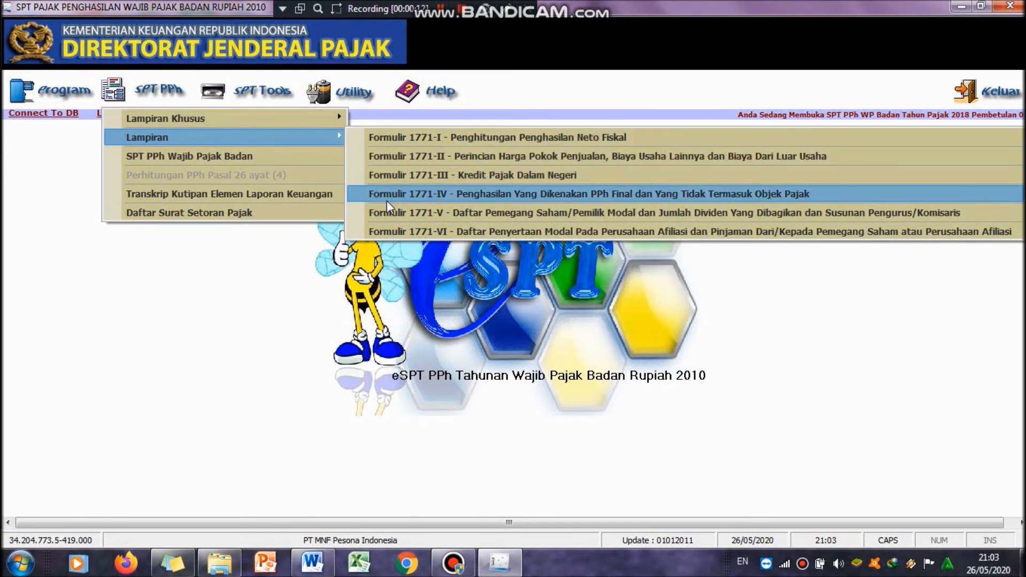
{"action": "left_click", "coordinate": [453, 212]}
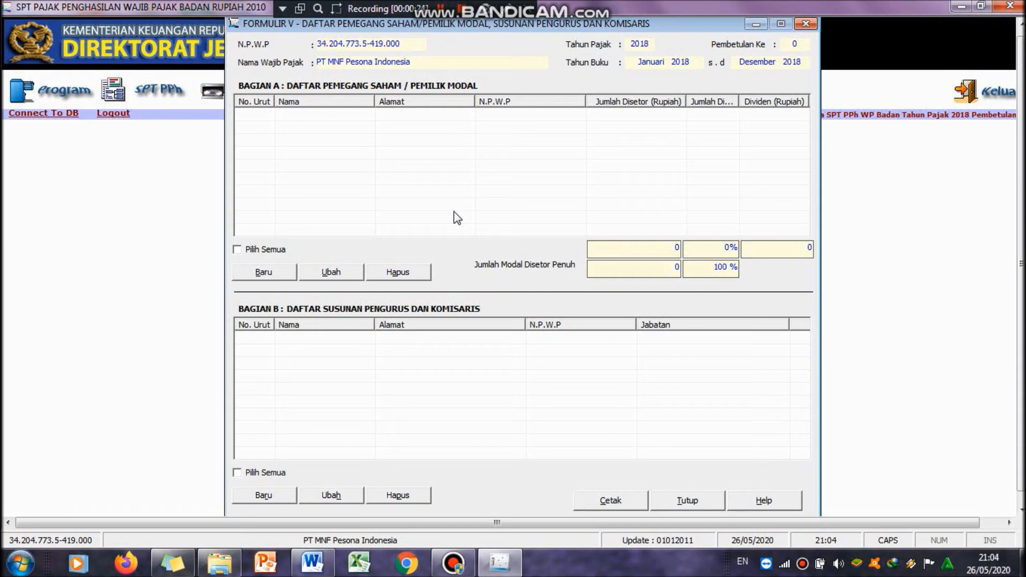
Step: Start a new shareholder entry and set the fully paid-up capital to 40.000.000.000
{"action": "left_click", "coordinate": [280, 276]}
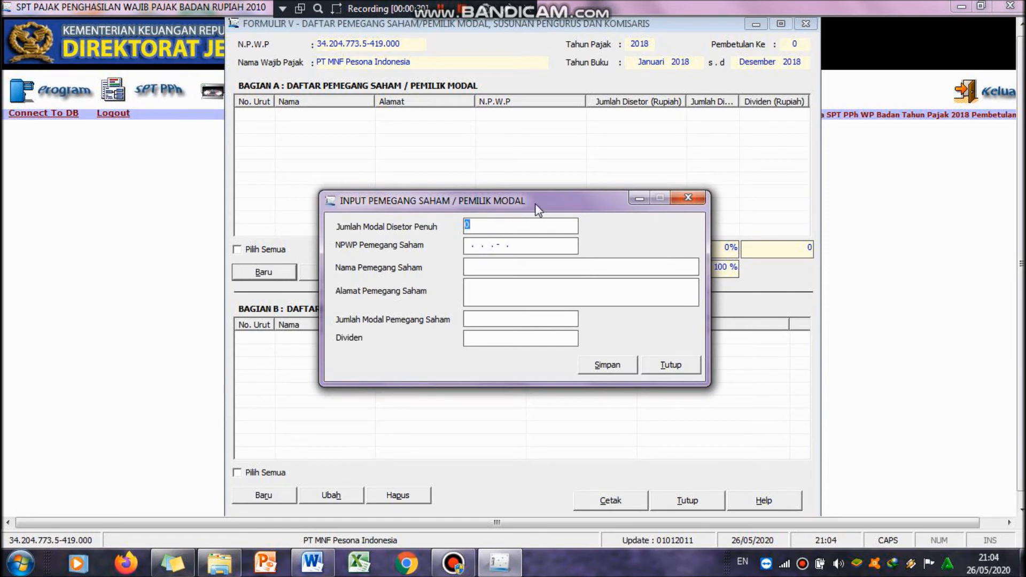
{"action": "left_click_drag", "start_coordinate": [539, 211], "coordinate": [457, 218]}
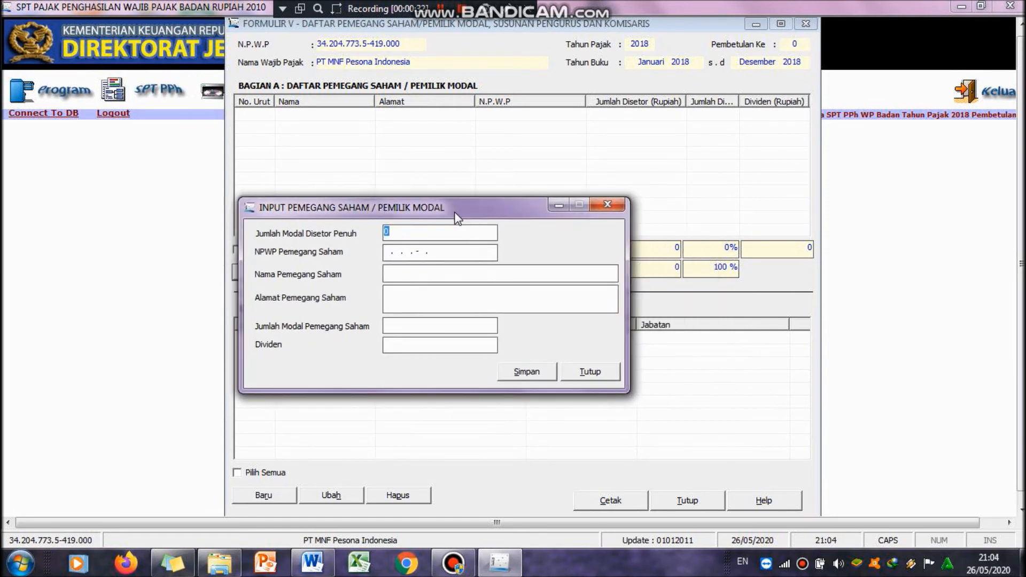
{"action": "mouse_move", "coordinate": [313, 574]}
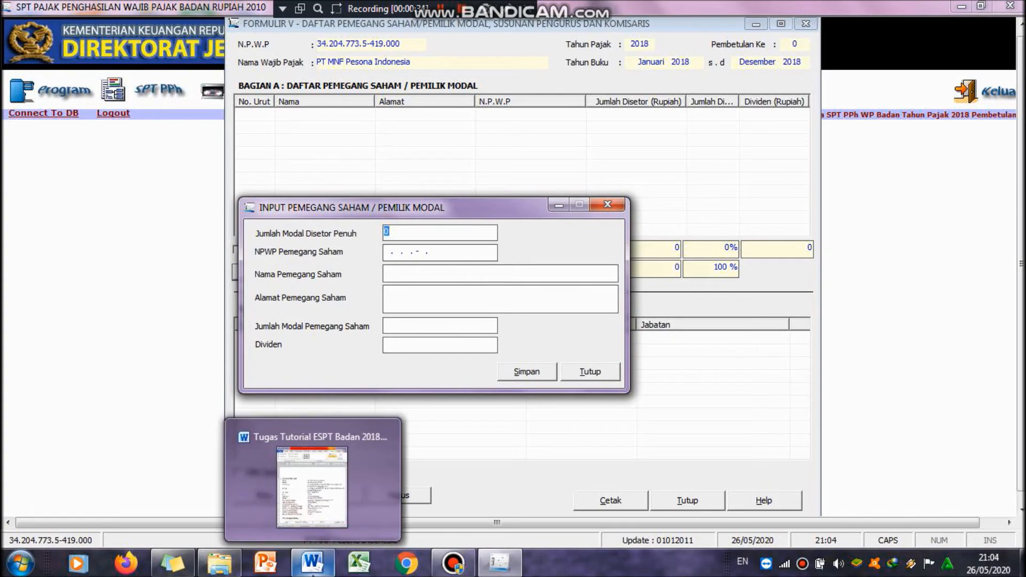
{"action": "left_click", "coordinate": [312, 567]}
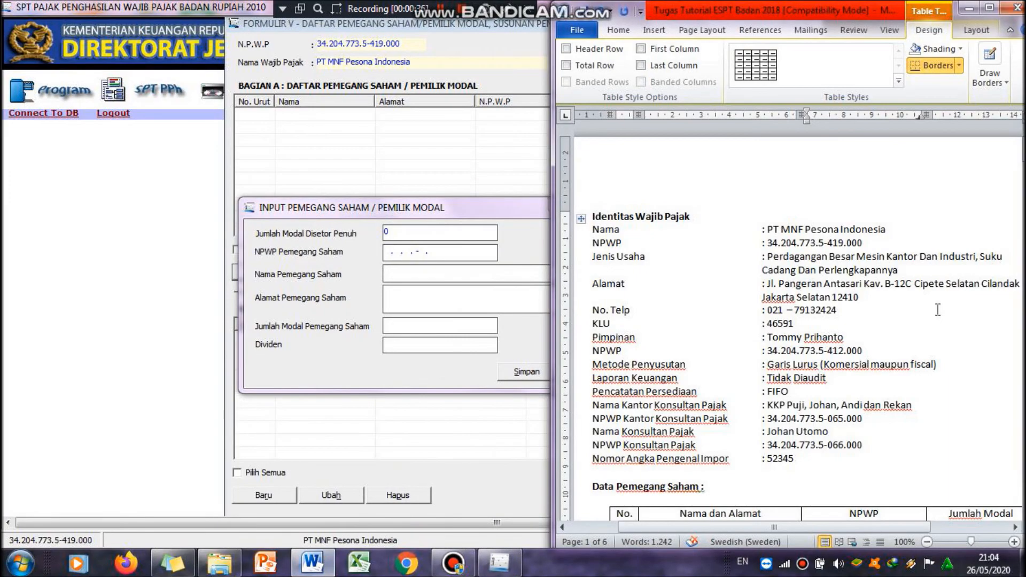
{"action": "scroll", "coordinate": [894, 484], "scroll_direction": "down", "scroll_amount": 6}
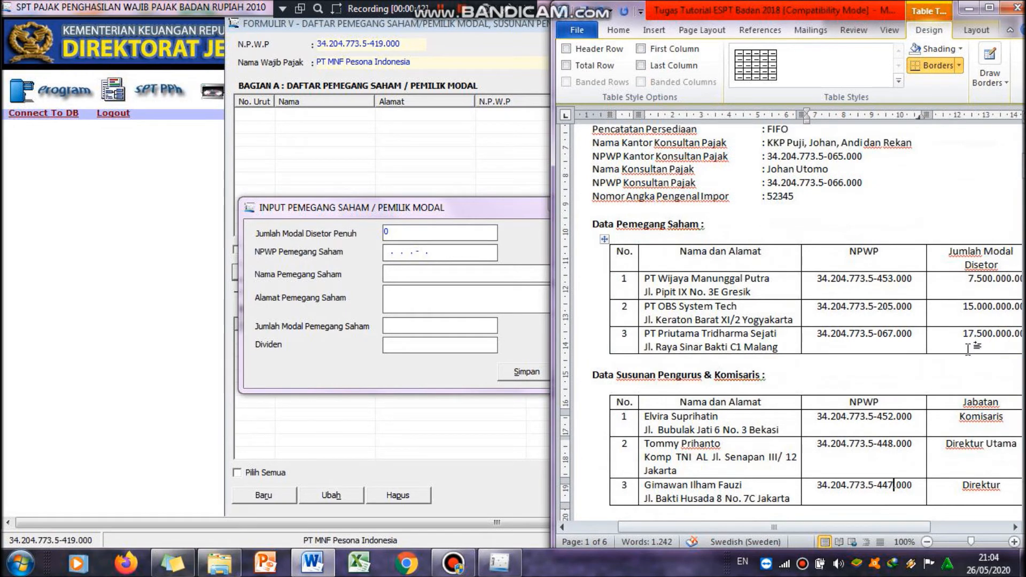
{"action": "left_click", "coordinate": [428, 231]}
{"action": "left_click_drag", "start_coordinate": [428, 231], "coordinate": [382, 243]}
{"action": "type", "text": "40"}
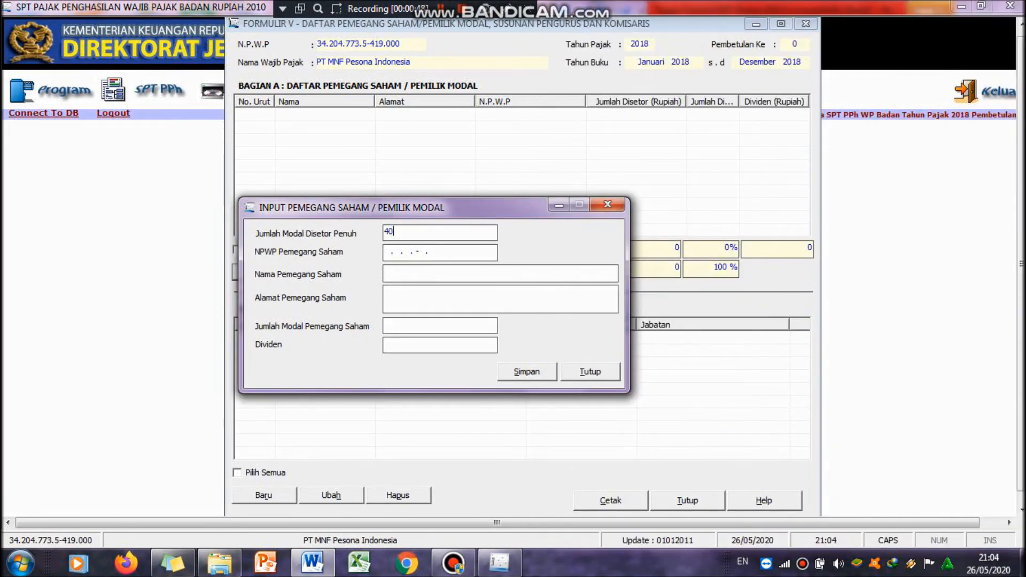
{"action": "type", "text": "000000000"}
{"action": "key", "text": "Tab"}
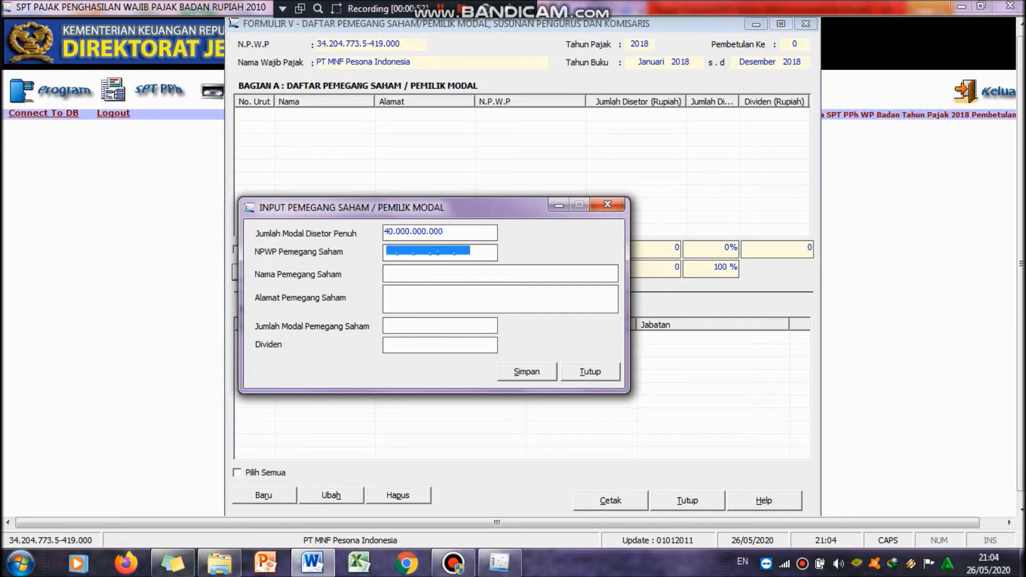
Step: Copy the first shareholder's NPWP from the Word shareholder table into the shareholder NPWP field
{"action": "left_click", "coordinate": [391, 253]}
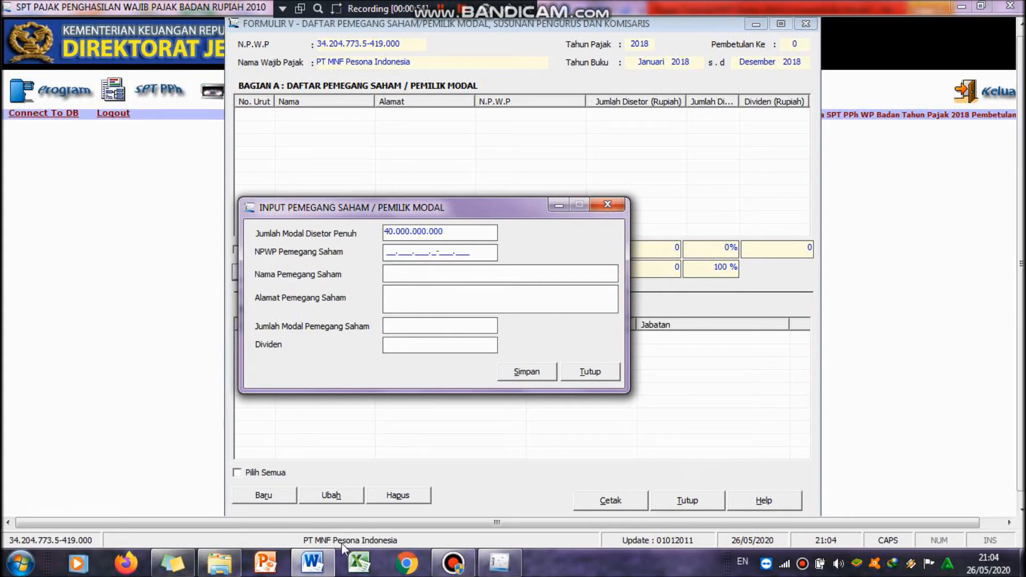
{"action": "left_click", "coordinate": [319, 565]}
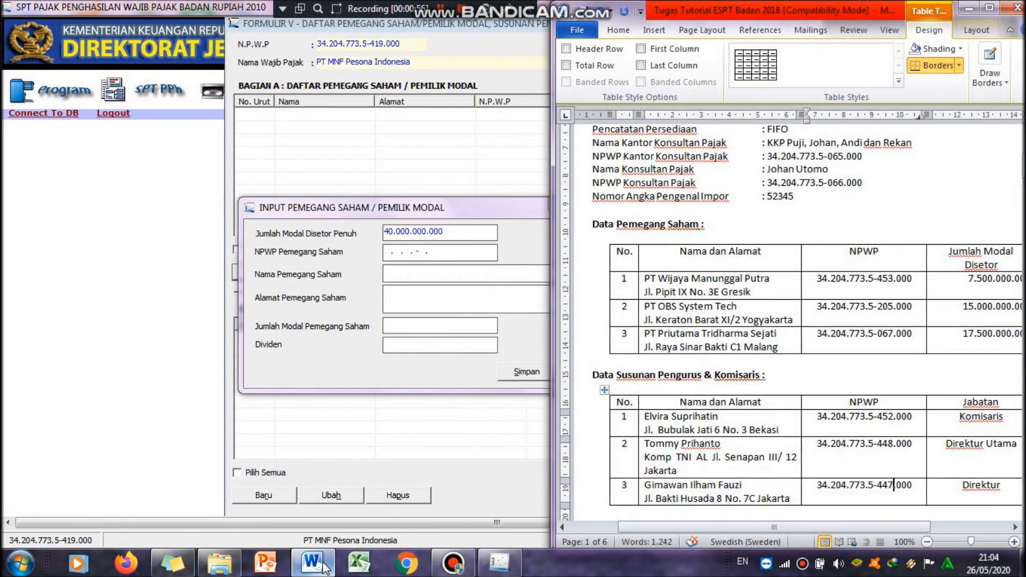
{"action": "left_click_drag", "start_coordinate": [816, 278], "coordinate": [911, 290]}
{"action": "key", "text": "ctrl+c"}
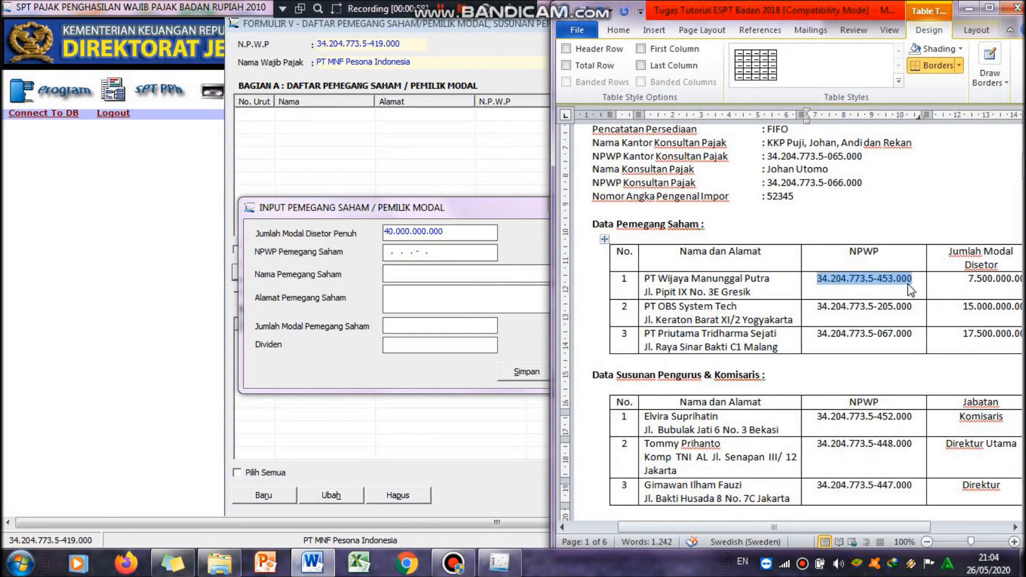
{"action": "left_click", "coordinate": [389, 255]}
{"action": "key", "text": "ctrl+v"}
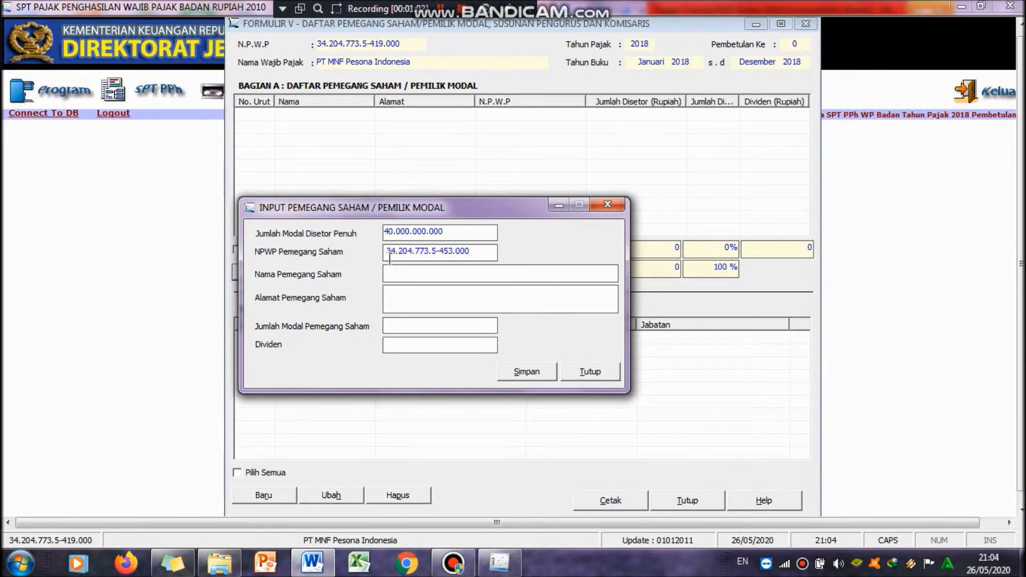
Step: Copy PT Wijaya Manunggal Putra from Word into the shareholder name field
{"action": "left_click", "coordinate": [401, 273]}
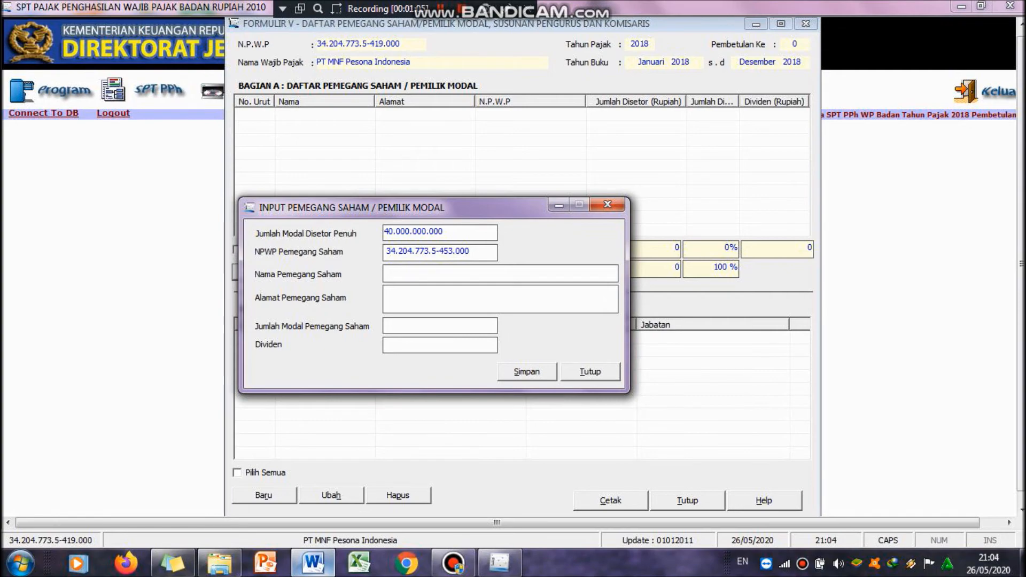
{"action": "left_click", "coordinate": [313, 562]}
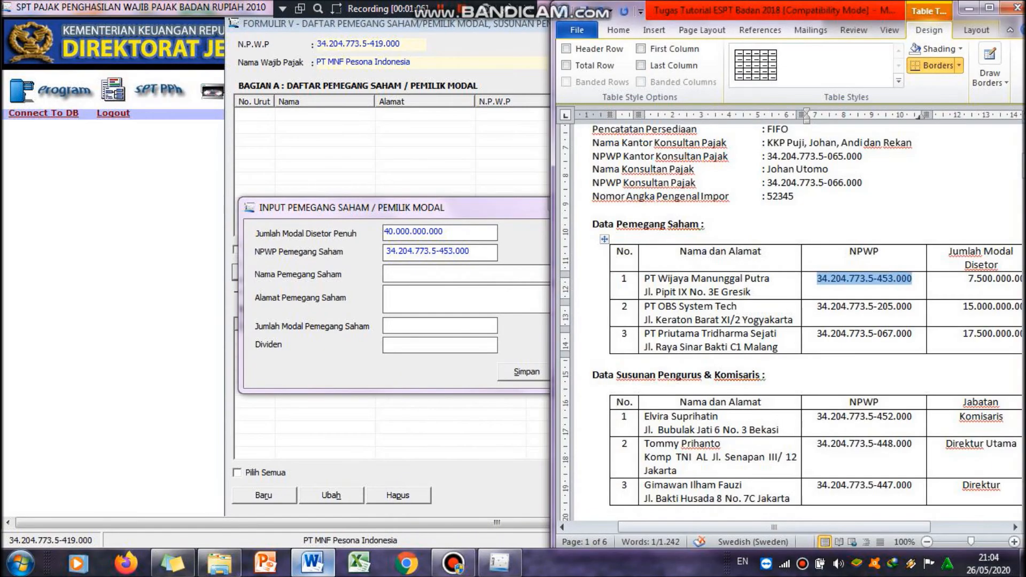
{"action": "left_click", "coordinate": [646, 282]}
{"action": "left_click_drag", "start_coordinate": [644, 278], "coordinate": [764, 286]}
{"action": "key", "text": "ctrl+c"}
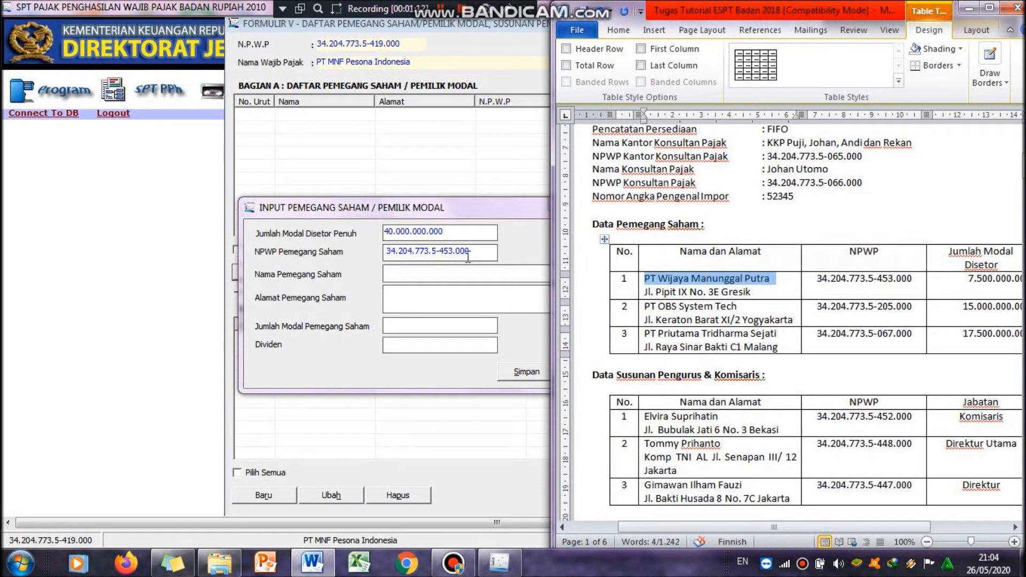
{"action": "left_click", "coordinate": [467, 273]}
{"action": "key", "text": "ctrl+v"}
{"action": "left_click", "coordinate": [458, 298]}
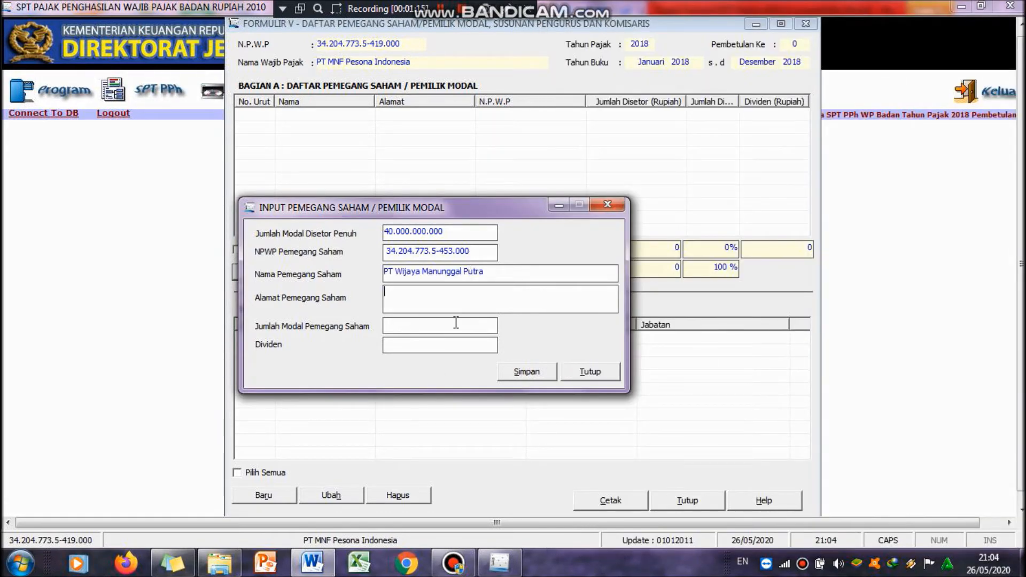
Step: Copy the first shareholder's address from the Word shareholder table into the shareholder address field
{"action": "left_click", "coordinate": [312, 564]}
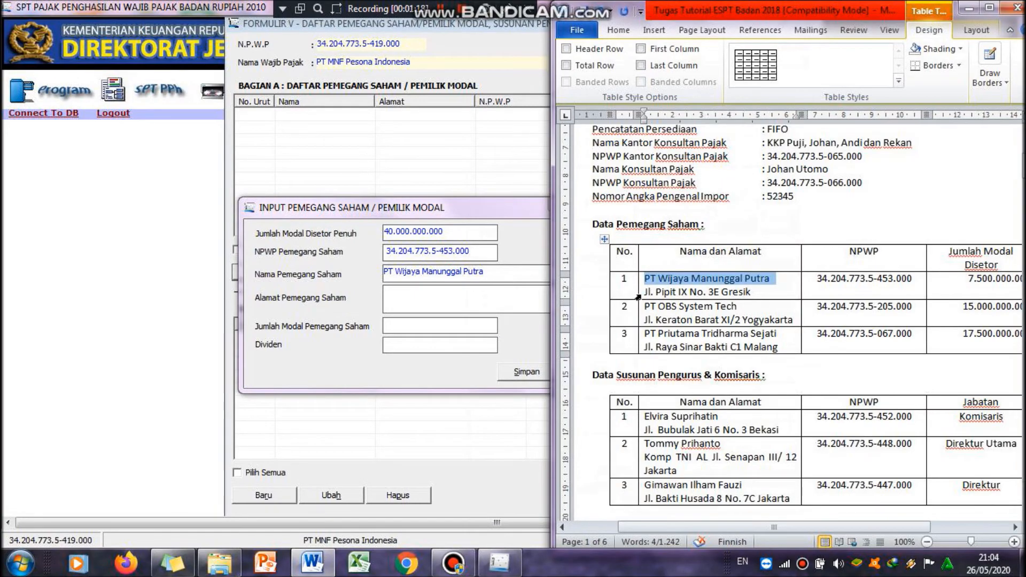
{"action": "left_click_drag", "start_coordinate": [642, 292], "coordinate": [763, 297]}
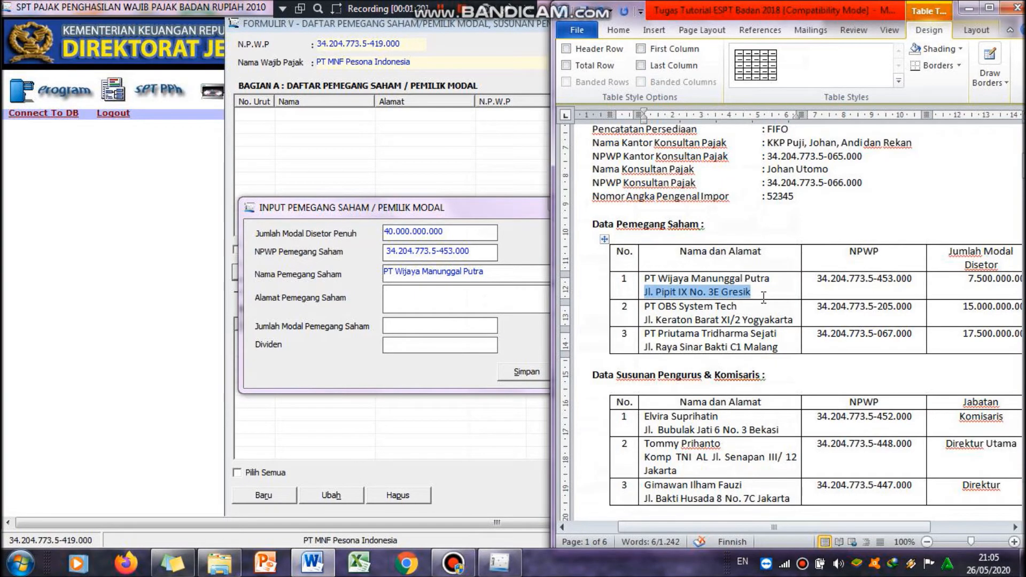
{"action": "left_click", "coordinate": [501, 306]}
{"action": "key", "text": "ctrl+v"}
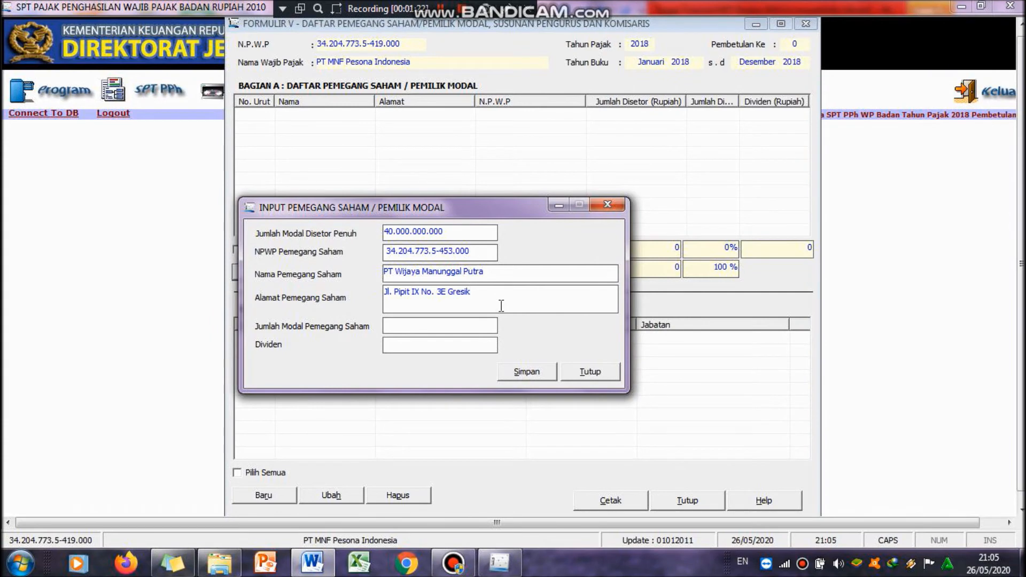
Step: Set the first shareholder's capital to 7.500.000.000 and dividend to 0, then save the shareholder record
{"action": "left_click", "coordinate": [481, 330]}
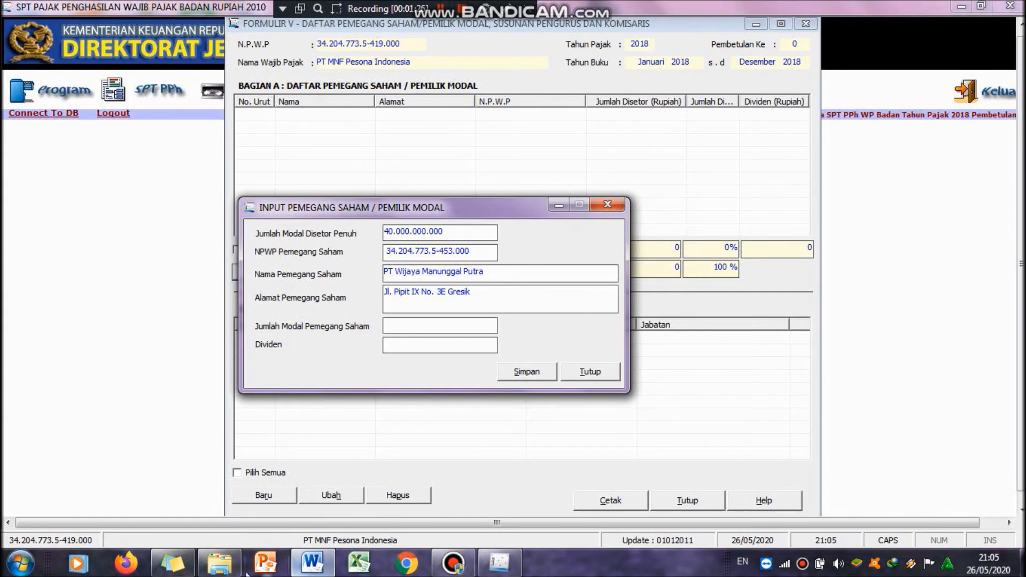
{"action": "left_click", "coordinate": [318, 570]}
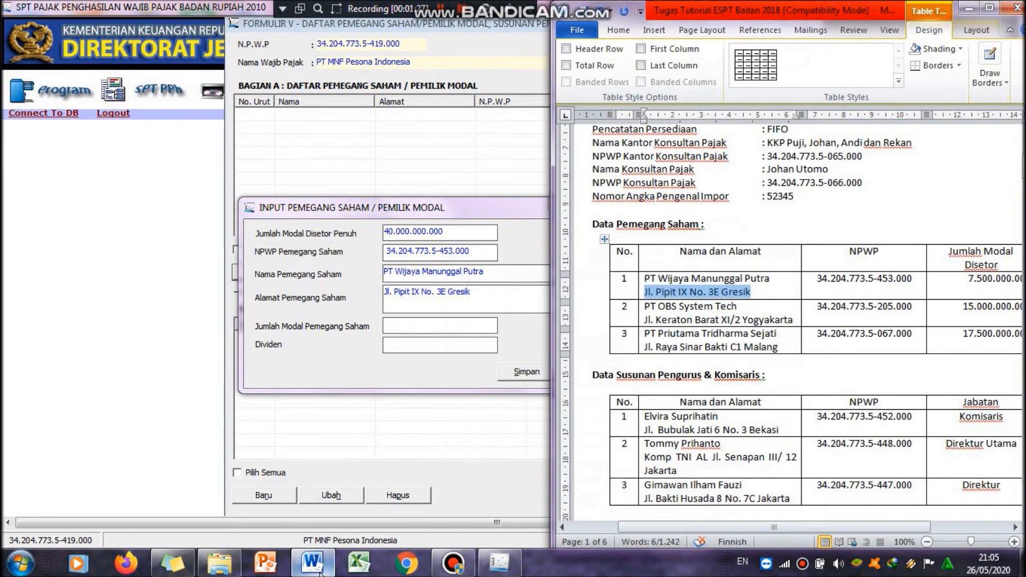
{"action": "left_click", "coordinate": [421, 320]}
{"action": "type", "text": "7.5"}
{"action": "type", "text": "00.000.000"}
{"action": "key", "text": "Tab"}
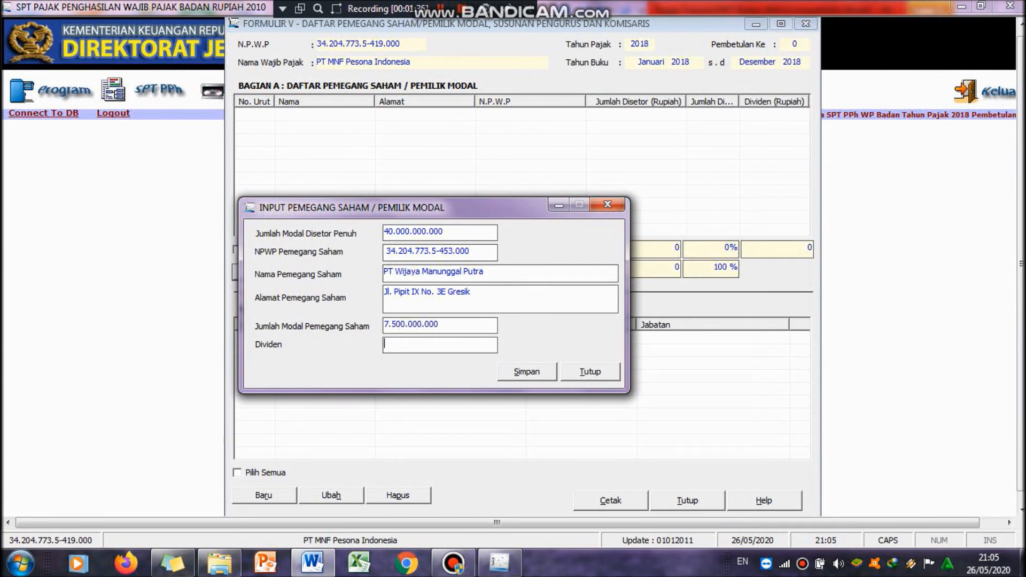
{"action": "type", "text": "0"}
{"action": "left_click", "coordinate": [546, 377]}
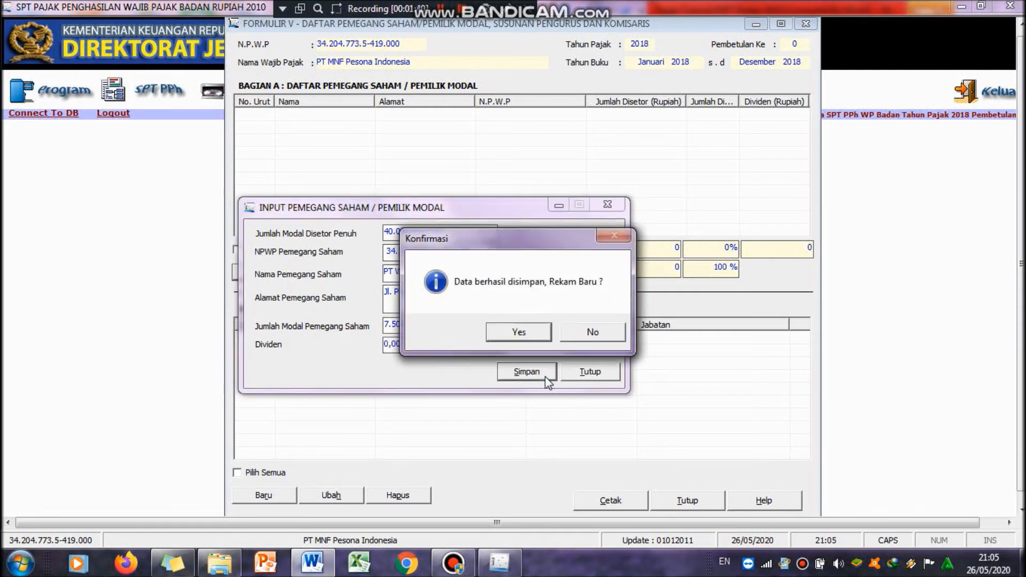
{"action": "left_click", "coordinate": [585, 336]}
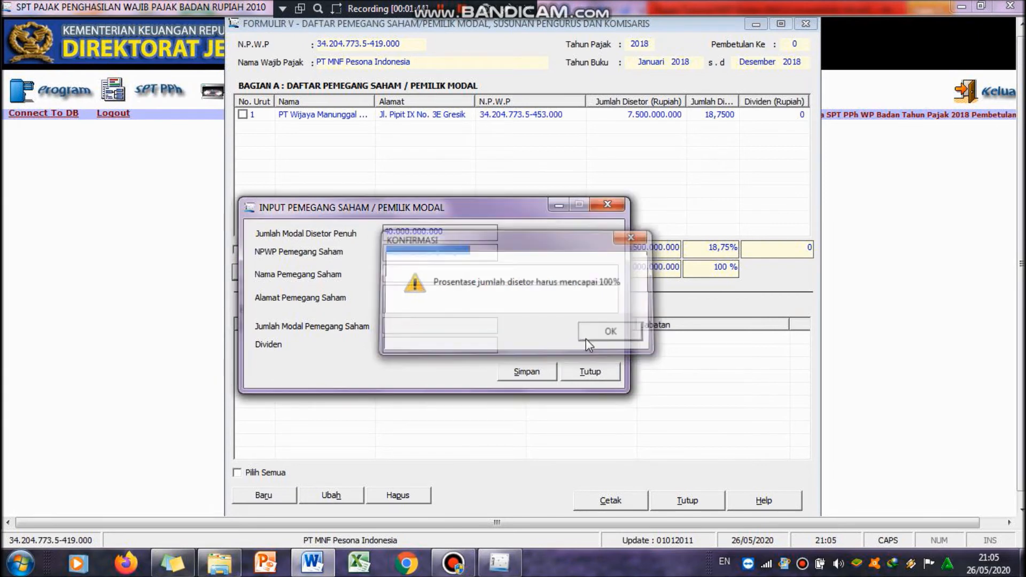
{"action": "left_click", "coordinate": [585, 337]}
Step: Copy the second shareholder's NPWP from the Word table into the shareholder NPWP field of the new entry
{"action": "left_click", "coordinate": [457, 252]}
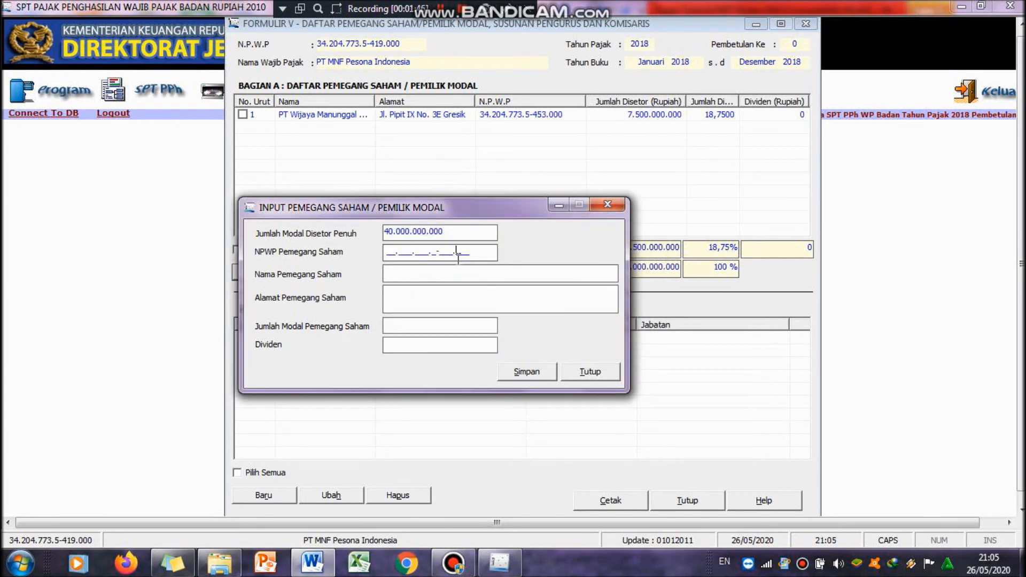
{"action": "left_click", "coordinate": [389, 253]}
{"action": "left_click", "coordinate": [327, 567]}
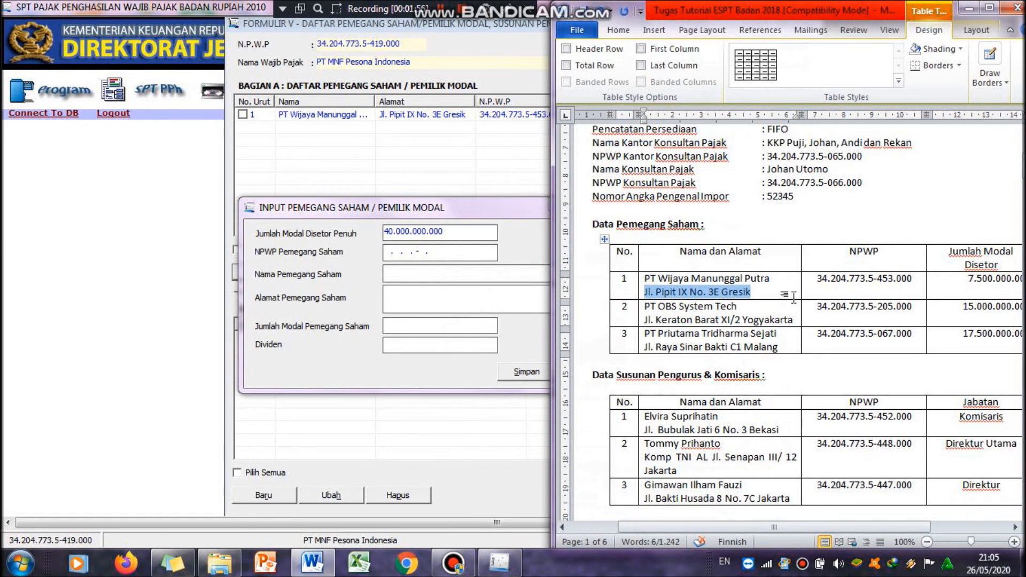
{"action": "left_click_drag", "start_coordinate": [818, 306], "coordinate": [912, 307]}
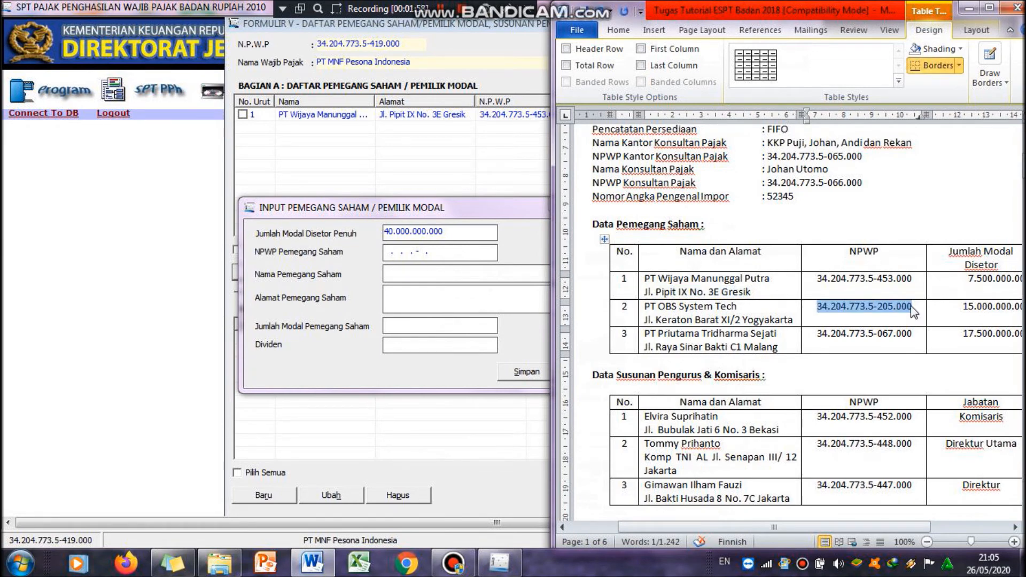
{"action": "left_click", "coordinate": [388, 252]}
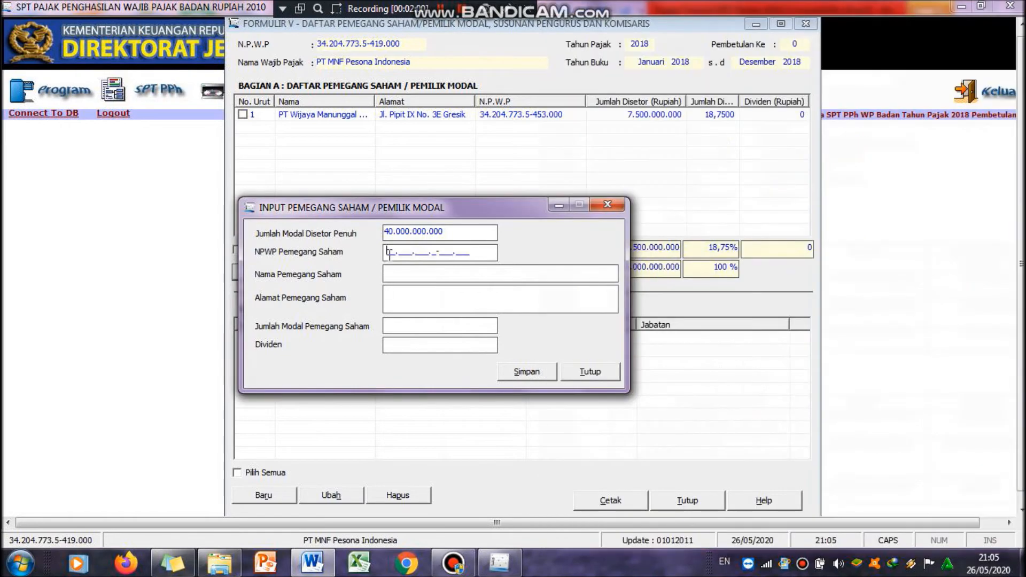
{"action": "key", "text": "ctrl+v"}
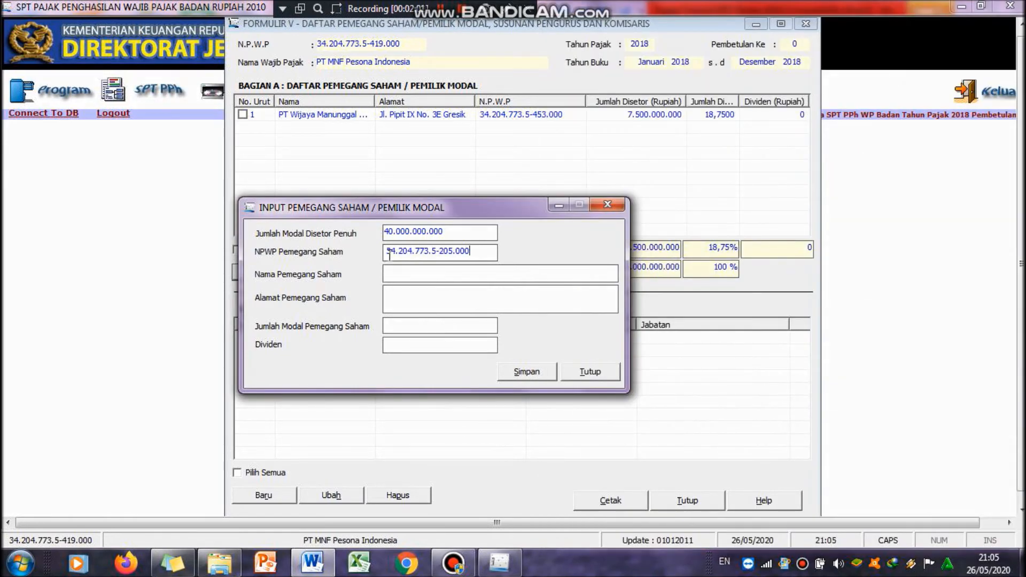
Step: Copy PT OBS System Tech from Word into the shareholder name field
{"action": "left_click", "coordinate": [311, 563]}
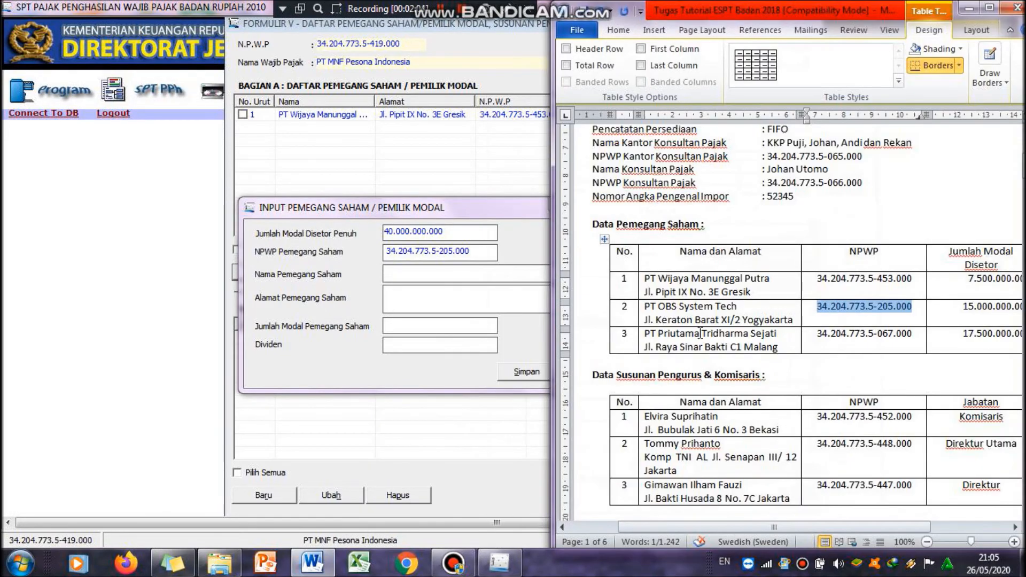
{"action": "triple_click", "coordinate": [647, 307]}
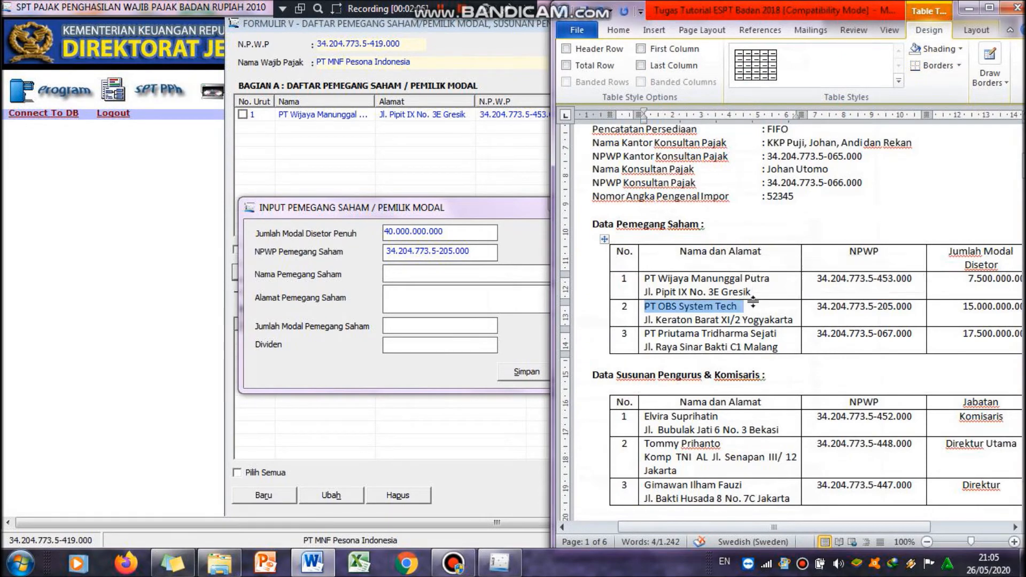
{"action": "left_click", "coordinate": [426, 278]}
{"action": "key", "text": "ctrl+v"}
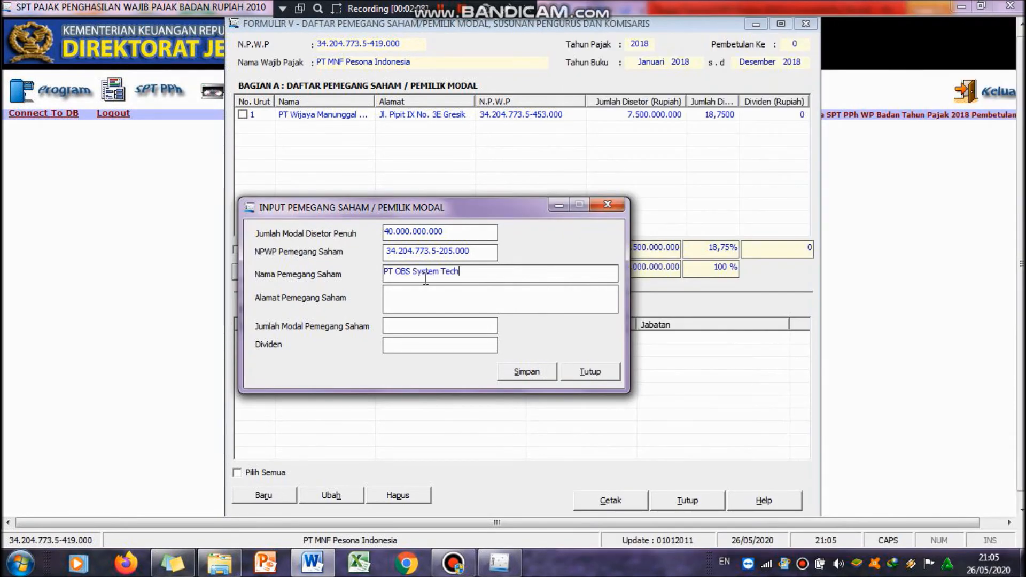
Step: Copy the second shareholder's address from the Word table into the shareholder address field
{"action": "left_click", "coordinate": [314, 565]}
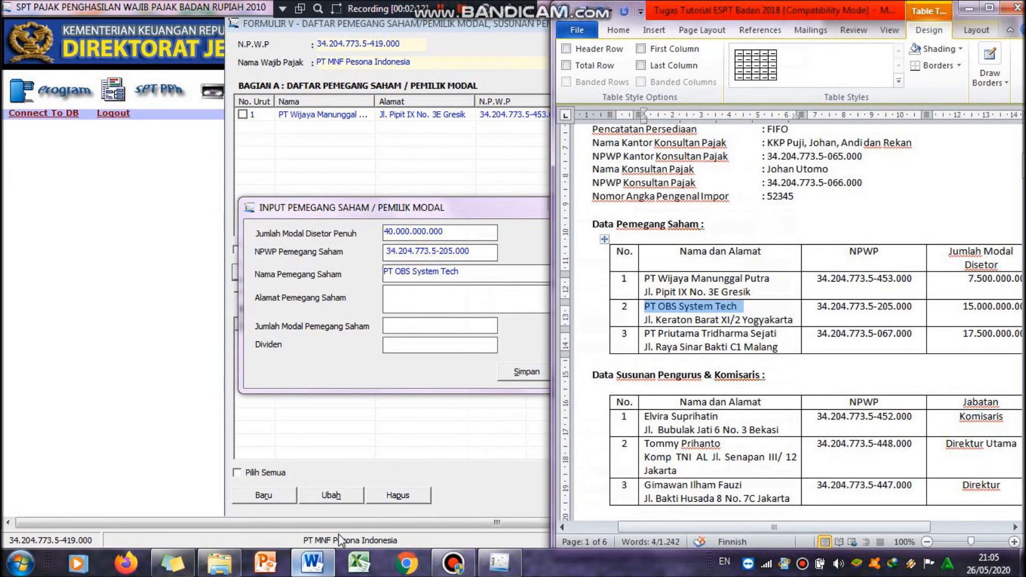
{"action": "left_click_drag", "start_coordinate": [640, 320], "coordinate": [729, 324]}
{"action": "left_click", "coordinate": [730, 321]}
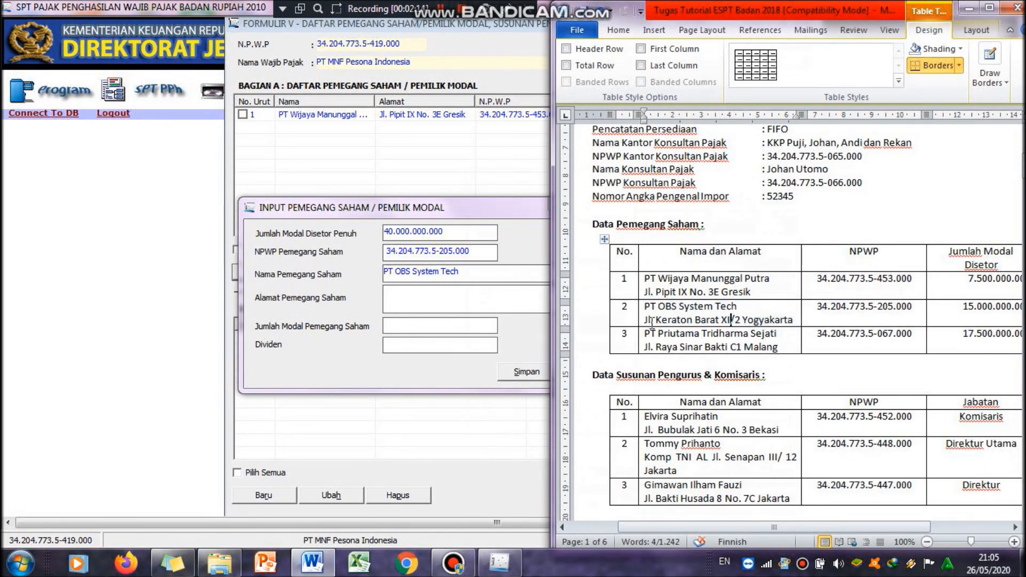
{"action": "left_click_drag", "start_coordinate": [645, 321], "coordinate": [796, 319]}
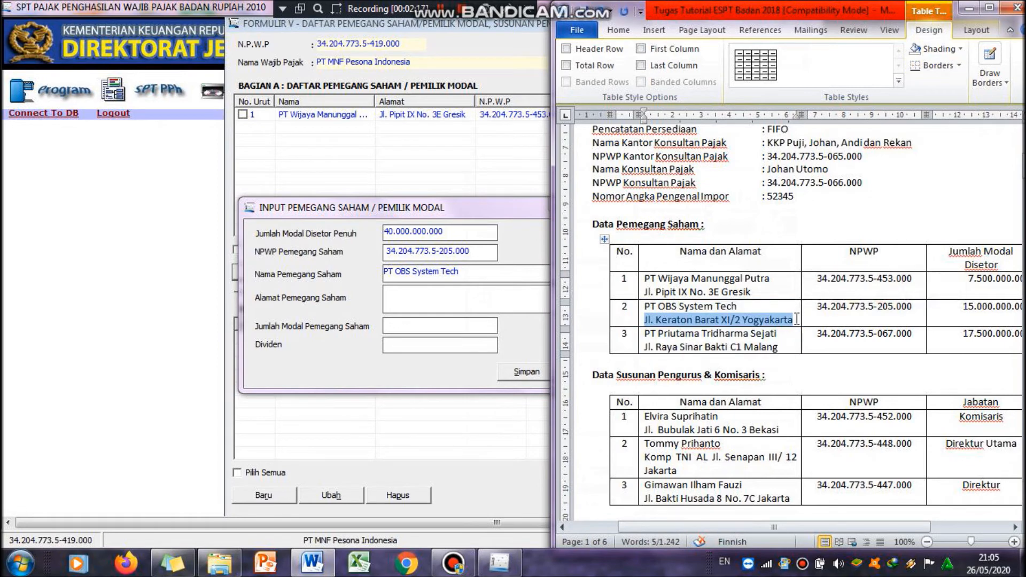
{"action": "left_click", "coordinate": [486, 320]}
{"action": "left_click", "coordinate": [491, 306]}
{"action": "key", "text": "ctrl+v"}
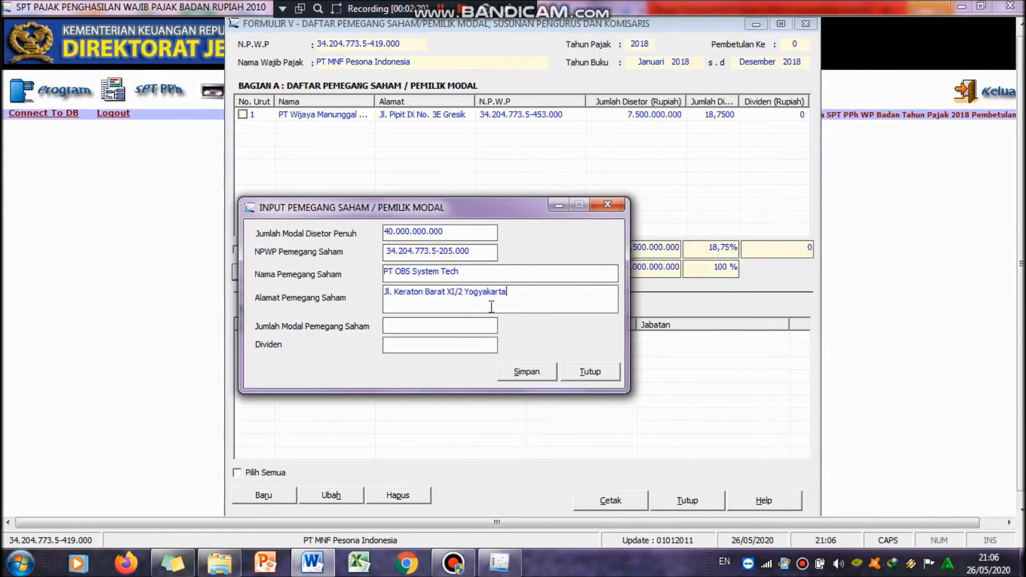
Step: Set the second shareholder's capital to 15.000.000.000, save the record and start another new entry
{"action": "left_click", "coordinate": [319, 566]}
{"action": "left_click", "coordinate": [319, 568]}
{"action": "left_click", "coordinate": [319, 566]}
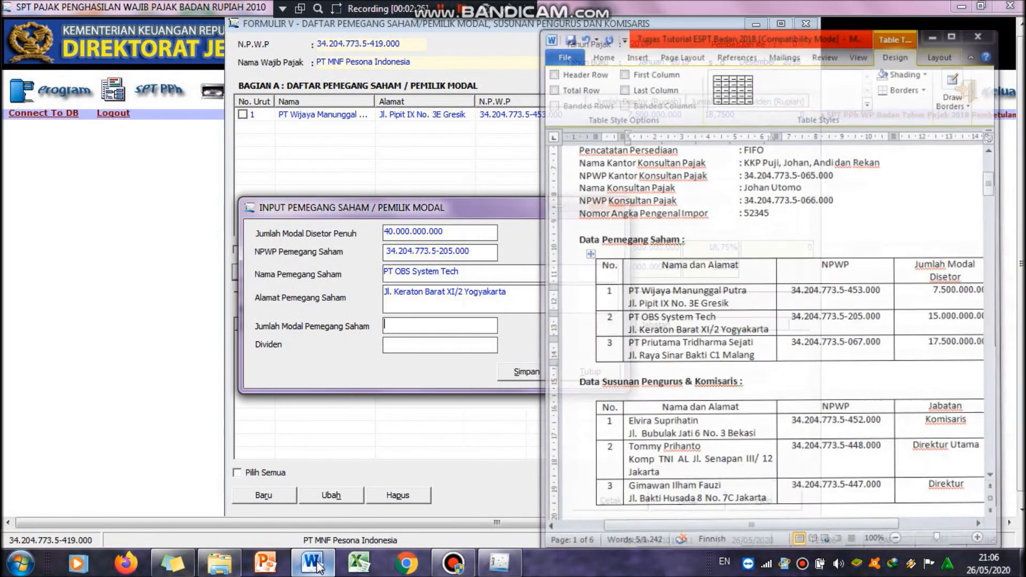
{"action": "left_click", "coordinate": [446, 302]}
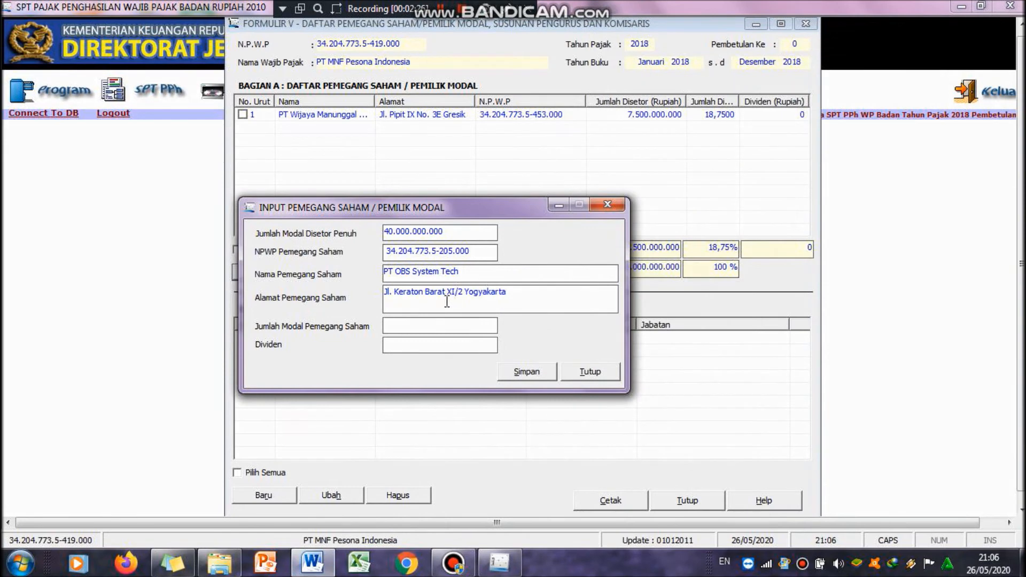
{"action": "type", "text": "15.000.000.000"}
{"action": "key", "text": "Tab"}
{"action": "left_click", "coordinate": [529, 371]}
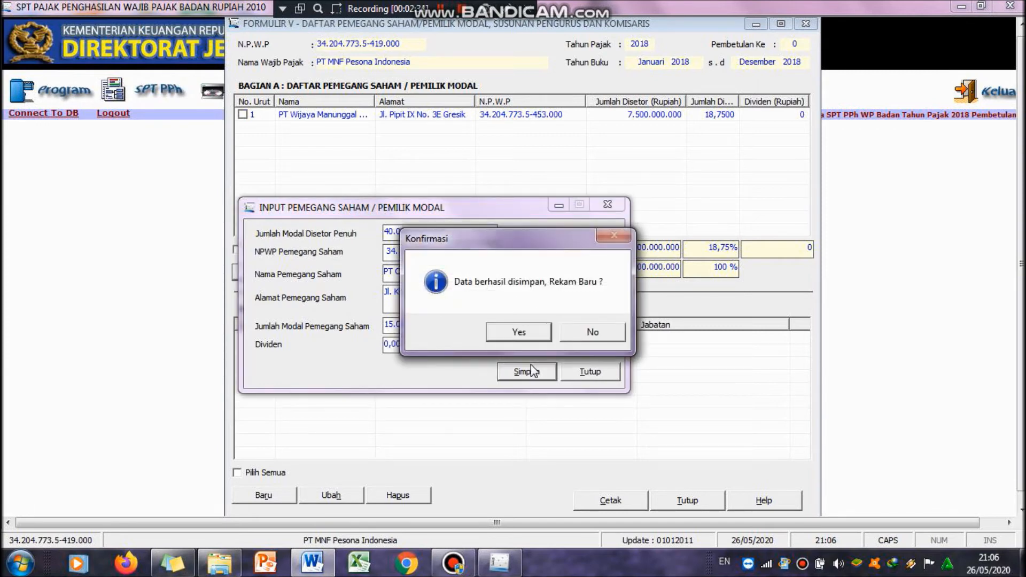
{"action": "left_click", "coordinate": [530, 335]}
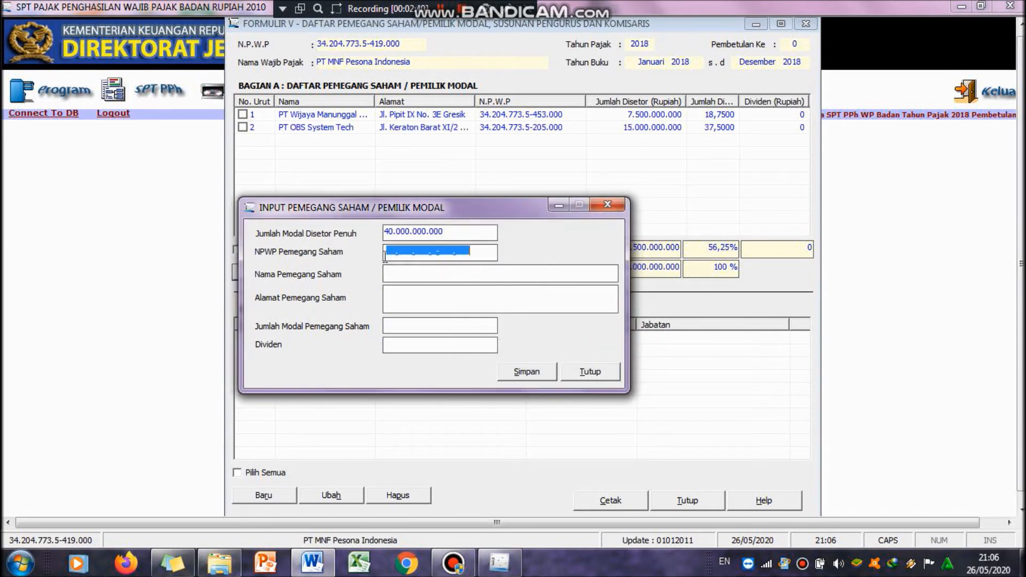
Step: Copy the third shareholder's NPWP from the Word table into the shareholder NPWP field
{"action": "left_click", "coordinate": [320, 565]}
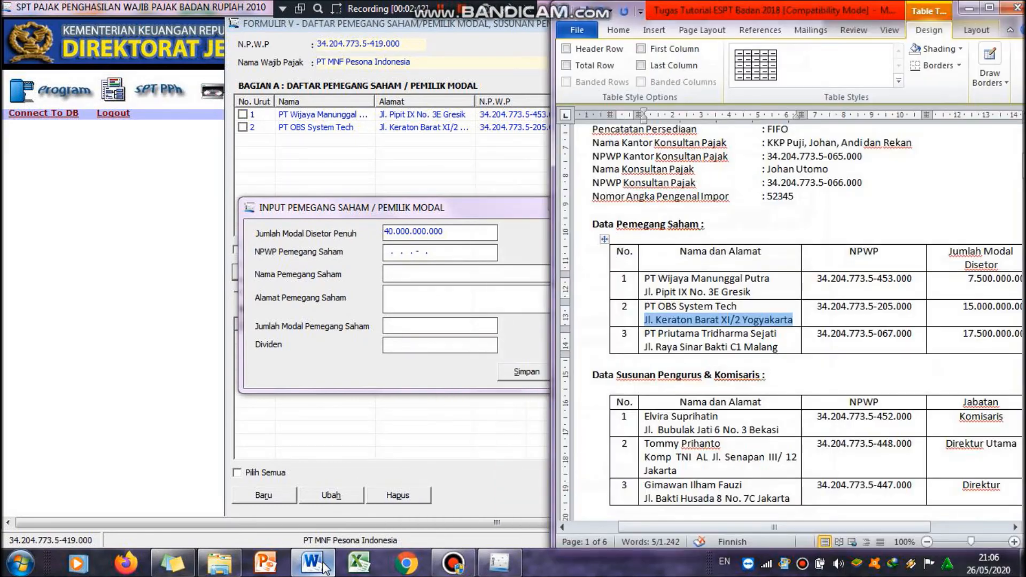
{"action": "left_click_drag", "start_coordinate": [816, 334], "coordinate": [917, 336]}
{"action": "key", "text": "ctrl+c"}
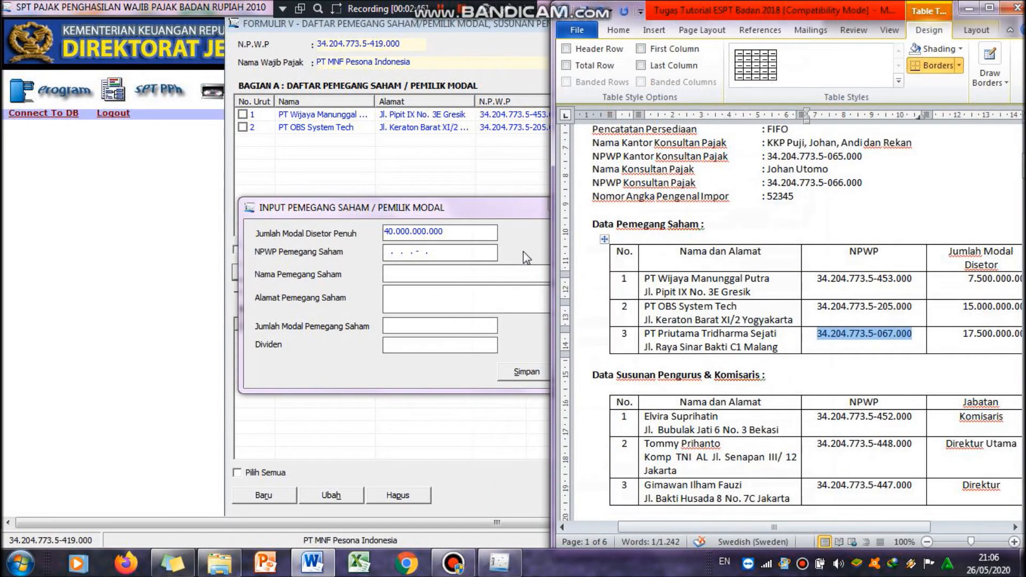
{"action": "left_click", "coordinate": [384, 252]}
{"action": "key", "text": "ctrl+v"}
Step: Copy PT Priutama Tridharma Sejati from Word into the shareholder name field
{"action": "left_click", "coordinate": [409, 274]}
{"action": "left_click", "coordinate": [315, 562]}
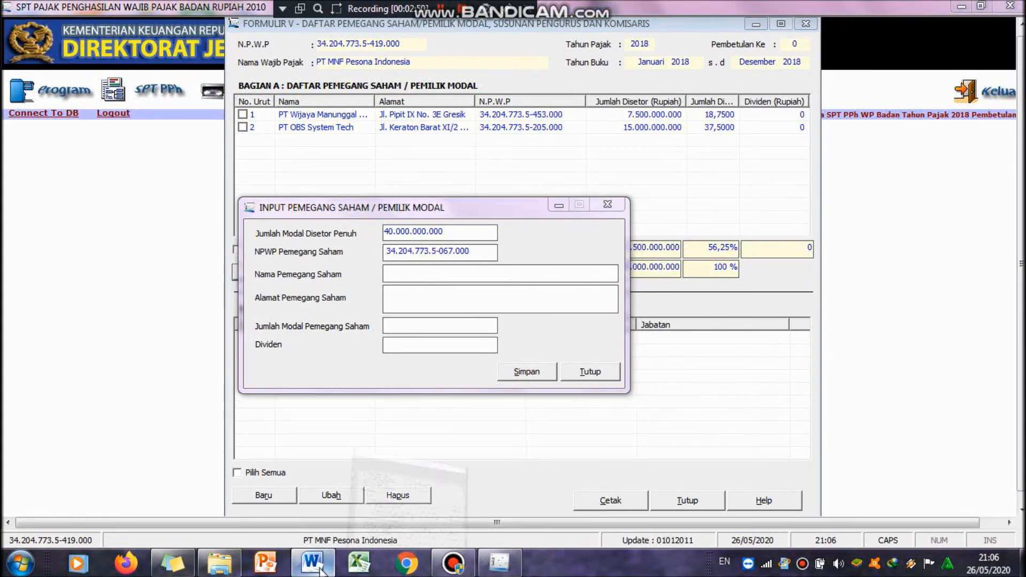
{"action": "left_click_drag", "start_coordinate": [646, 334], "coordinate": [782, 334]}
{"action": "key", "text": "ctrl+c"}
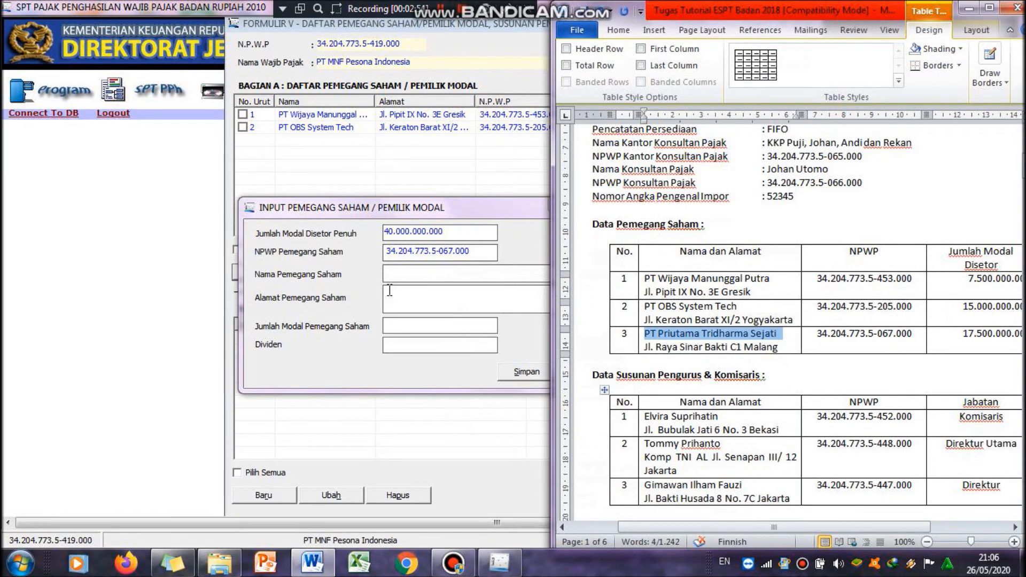
{"action": "left_click", "coordinate": [420, 275]}
{"action": "key", "text": "ctrl+v"}
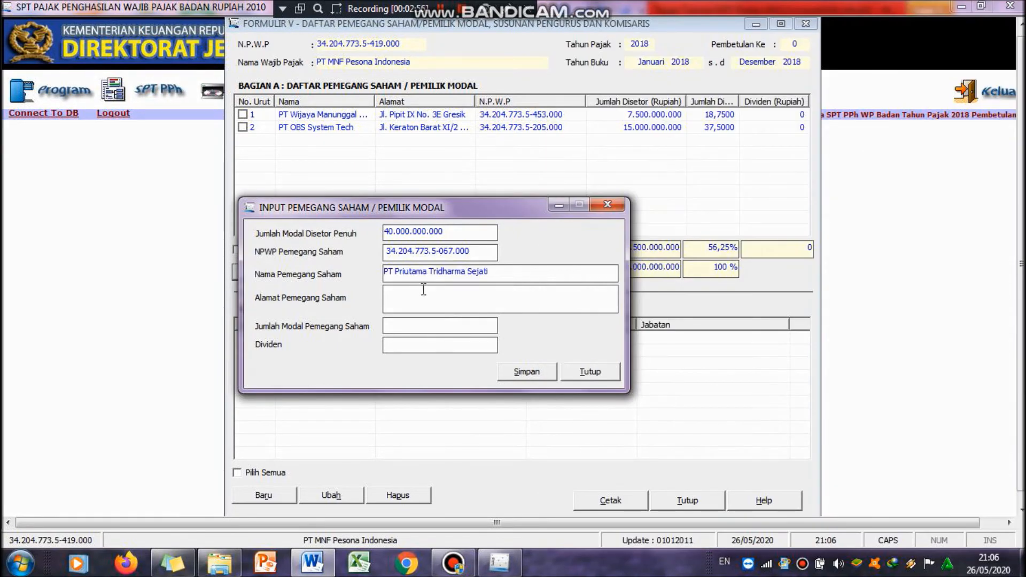
Step: Copy the third shareholder's address from the Word table into the shareholder address field
{"action": "left_click", "coordinate": [314, 562]}
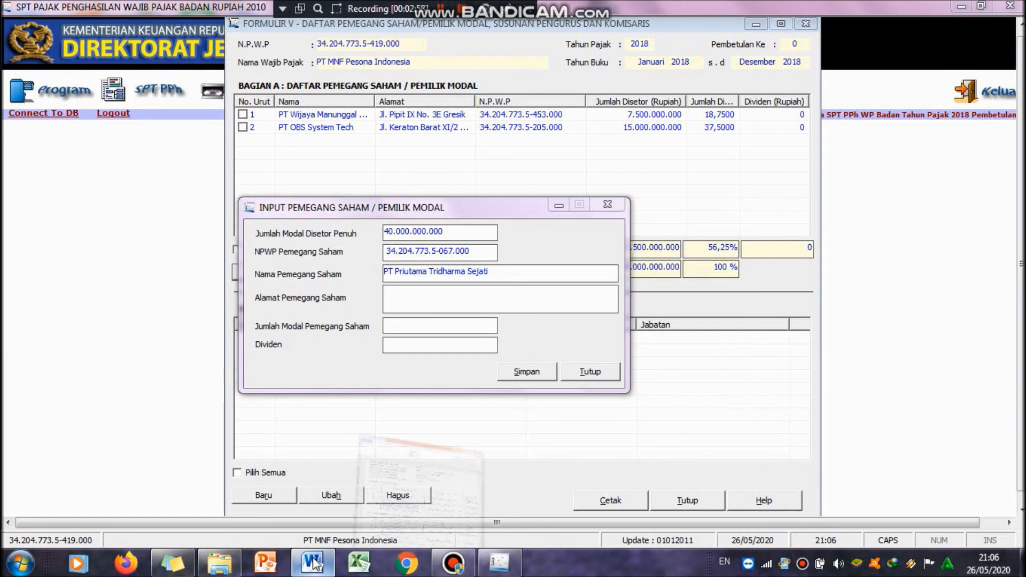
{"action": "left_click_drag", "start_coordinate": [645, 348], "coordinate": [787, 346]}
{"action": "key", "text": "ctrl+c"}
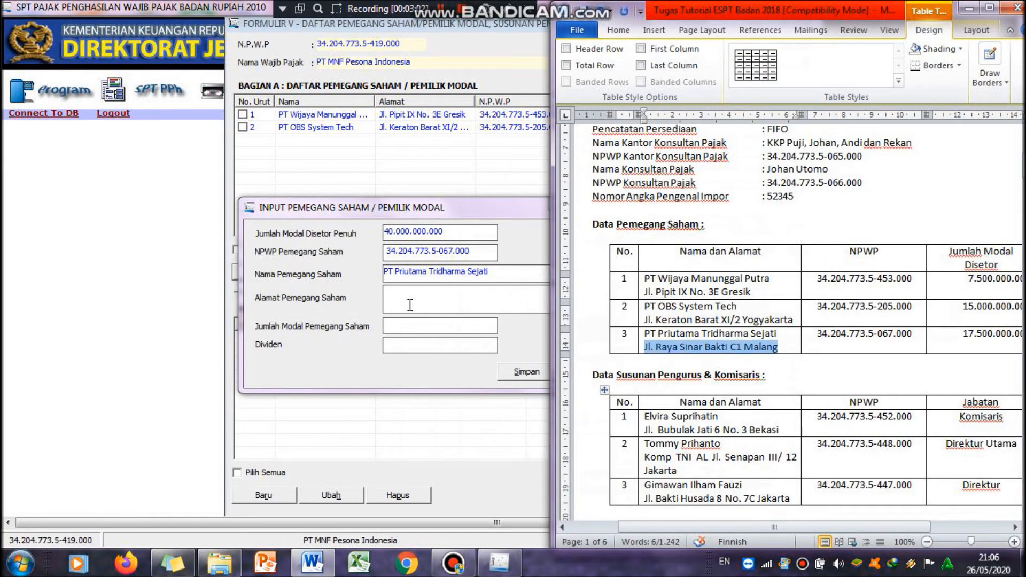
{"action": "left_click", "coordinate": [418, 302]}
{"action": "key", "text": "ctrl+v"}
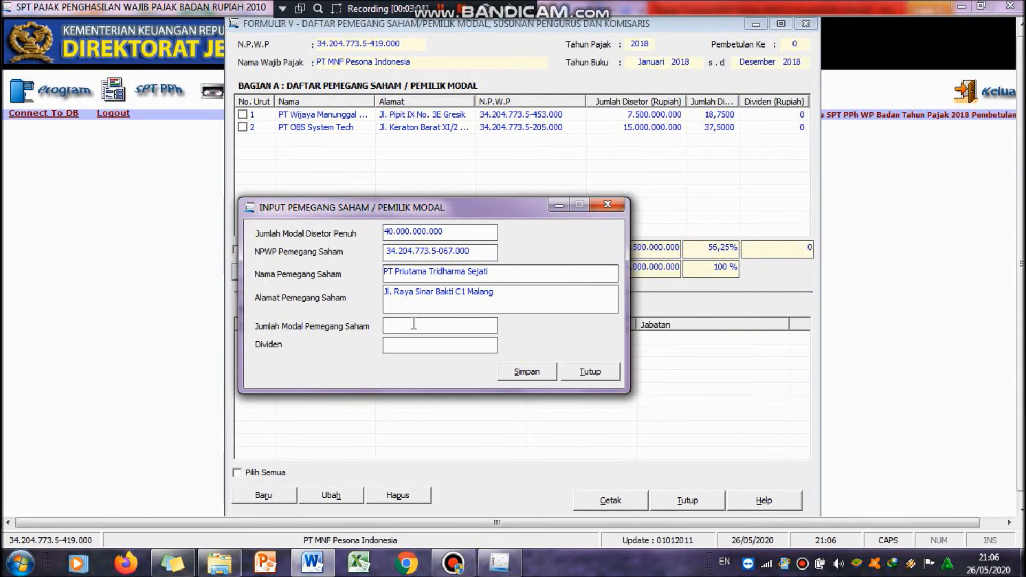
Step: Set the third shareholder's capital to 17.500.000.000, save the record and close the shareholder entry dialog
{"action": "left_click", "coordinate": [303, 568]}
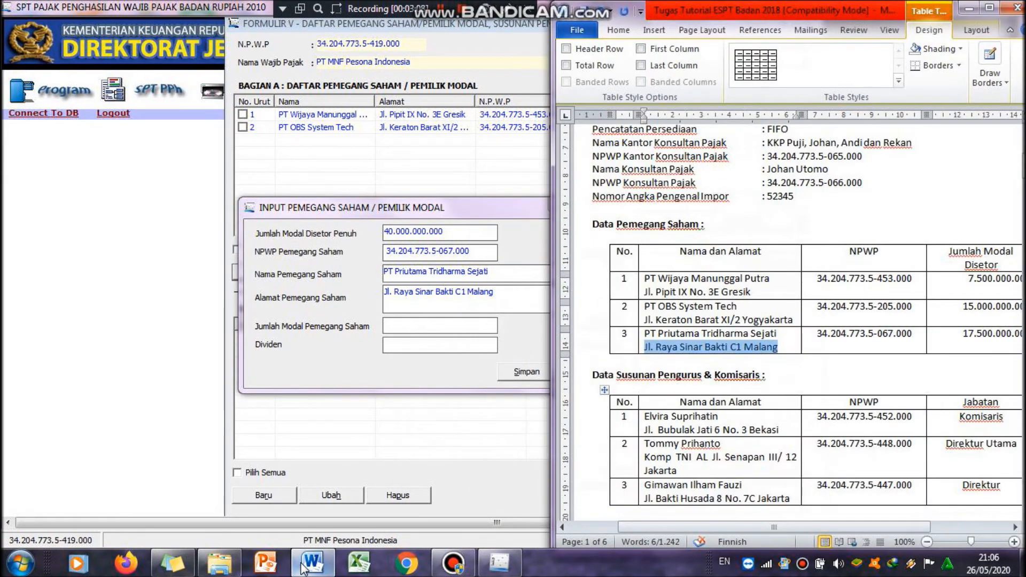
{"action": "left_click", "coordinate": [450, 327]}
{"action": "type", "text": "17500000000"}
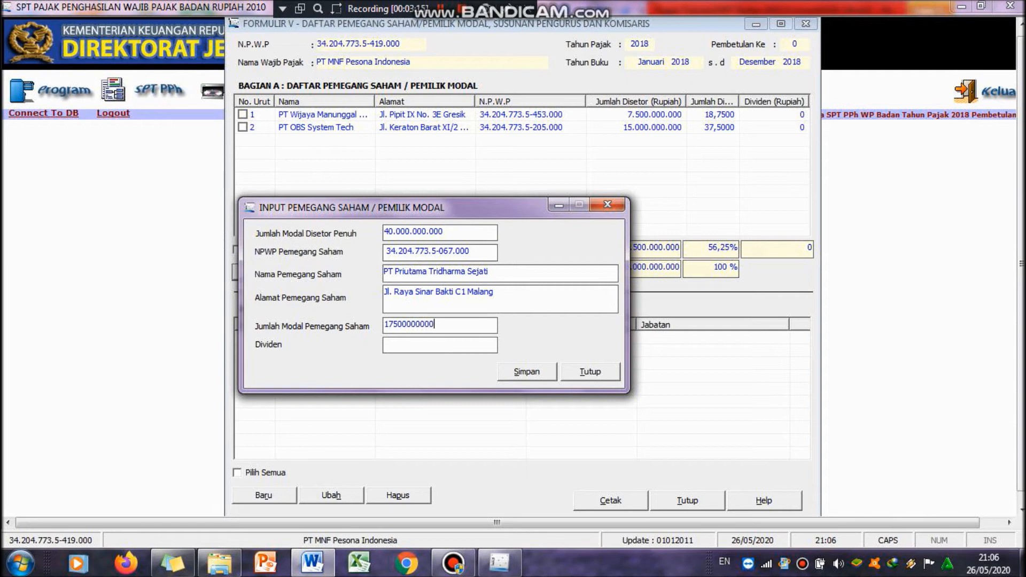
{"action": "key", "text": "Tab"}
{"action": "left_click", "coordinate": [528, 374]}
{"action": "left_click", "coordinate": [592, 333]}
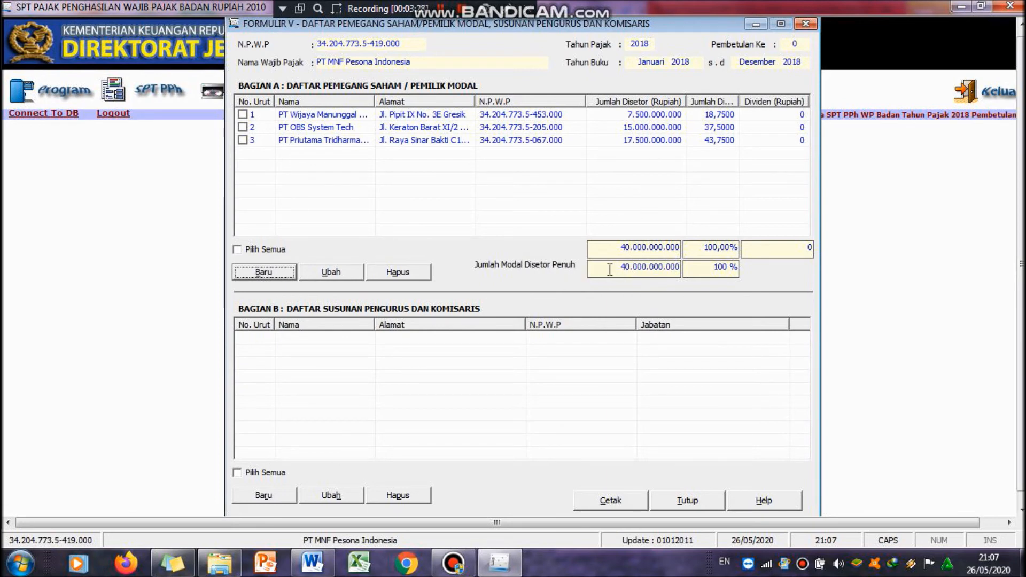
Step: Start a new management and commissioner entry and copy the first board member's NPWP from Word into its NPWP field
{"action": "left_click_drag", "start_coordinate": [611, 268], "coordinate": [692, 265]}
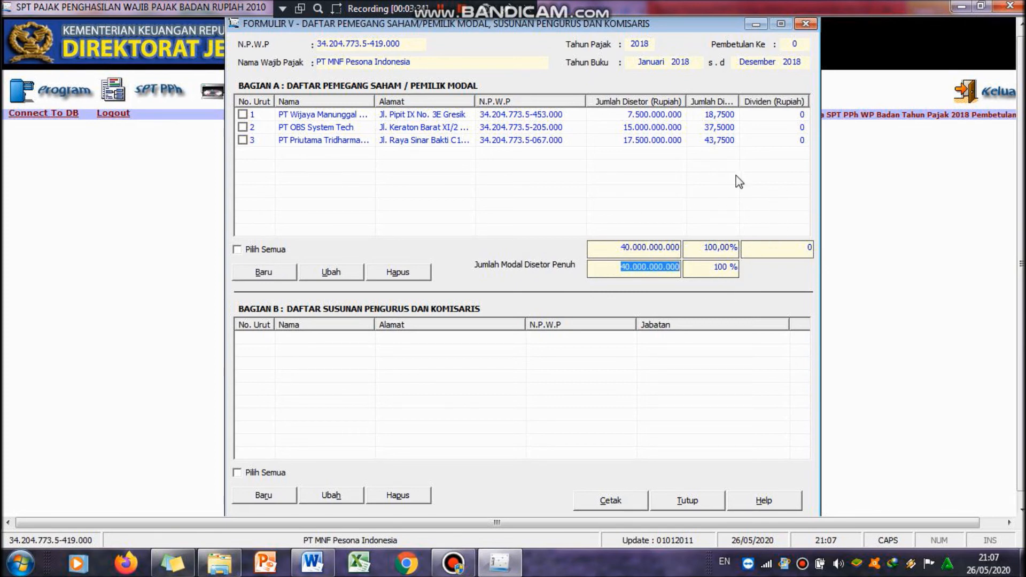
{"action": "left_click", "coordinate": [599, 266]}
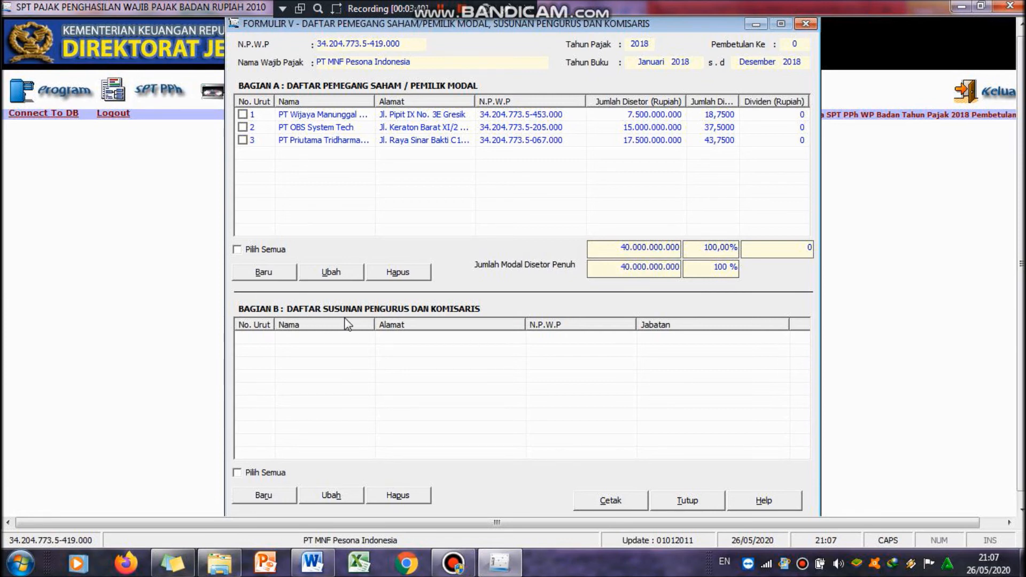
{"action": "left_click", "coordinate": [274, 496]}
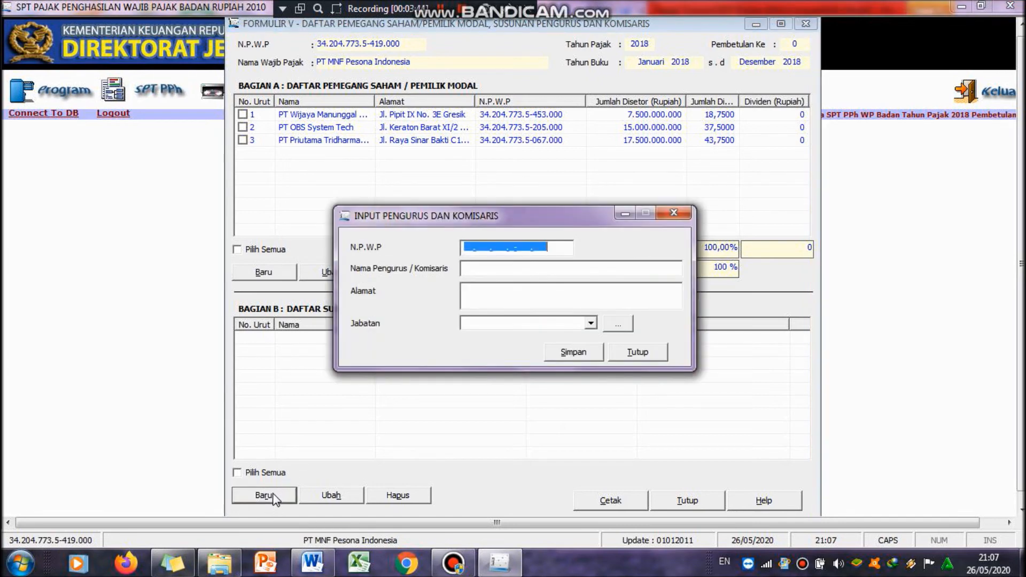
{"action": "left_click", "coordinate": [467, 243]}
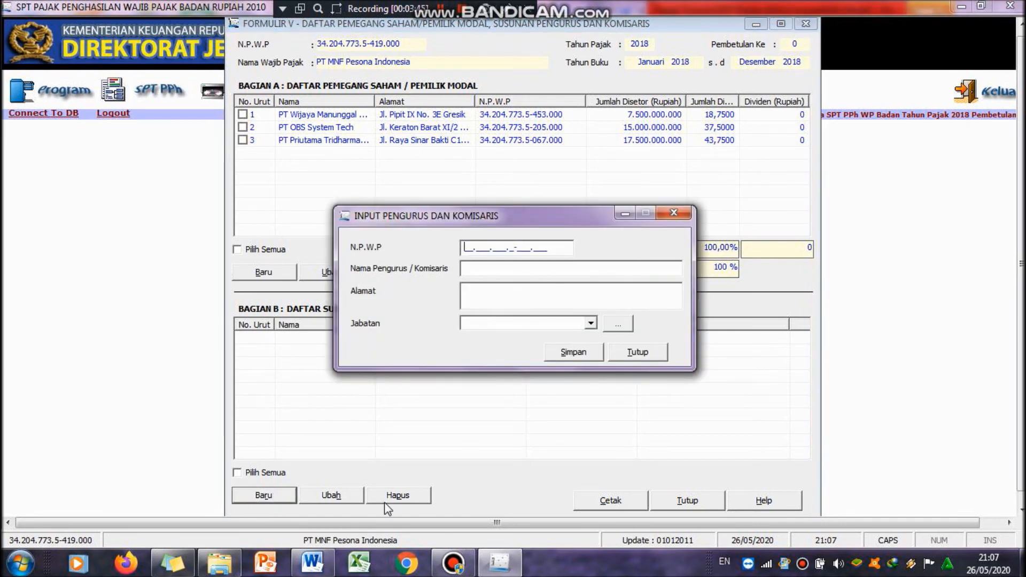
{"action": "left_click", "coordinate": [311, 563]}
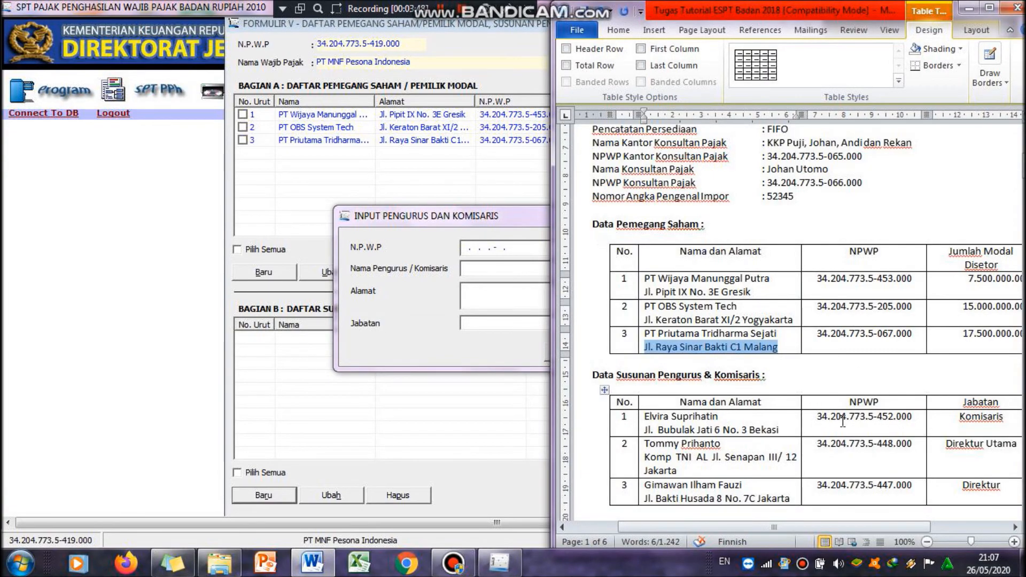
{"action": "left_click_drag", "start_coordinate": [818, 420], "coordinate": [906, 418]}
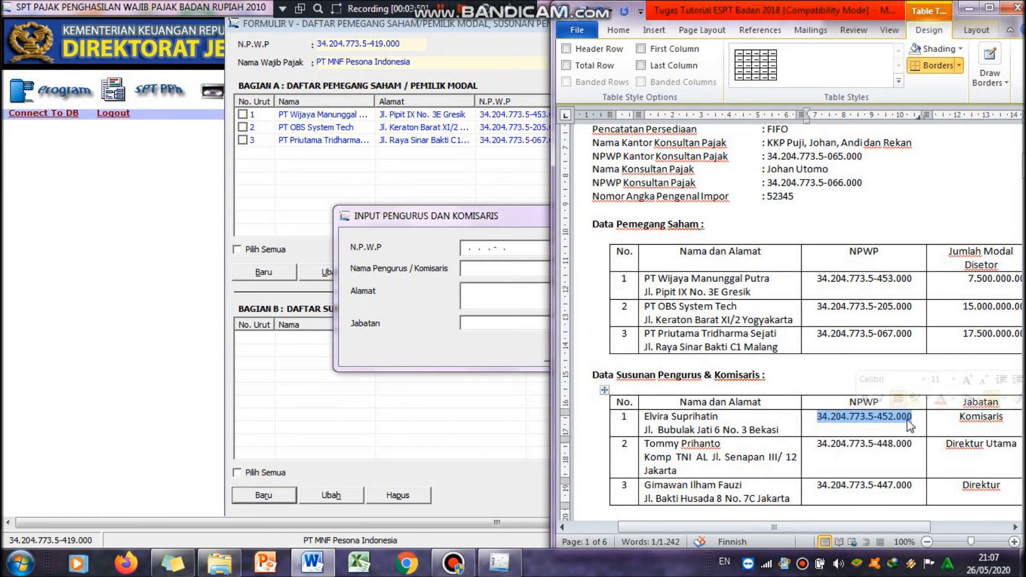
{"action": "key", "text": "ctrl+c"}
{"action": "left_click", "coordinate": [466, 247]}
{"action": "key", "text": "ctrl+v"}
{"action": "left_click", "coordinate": [470, 269]}
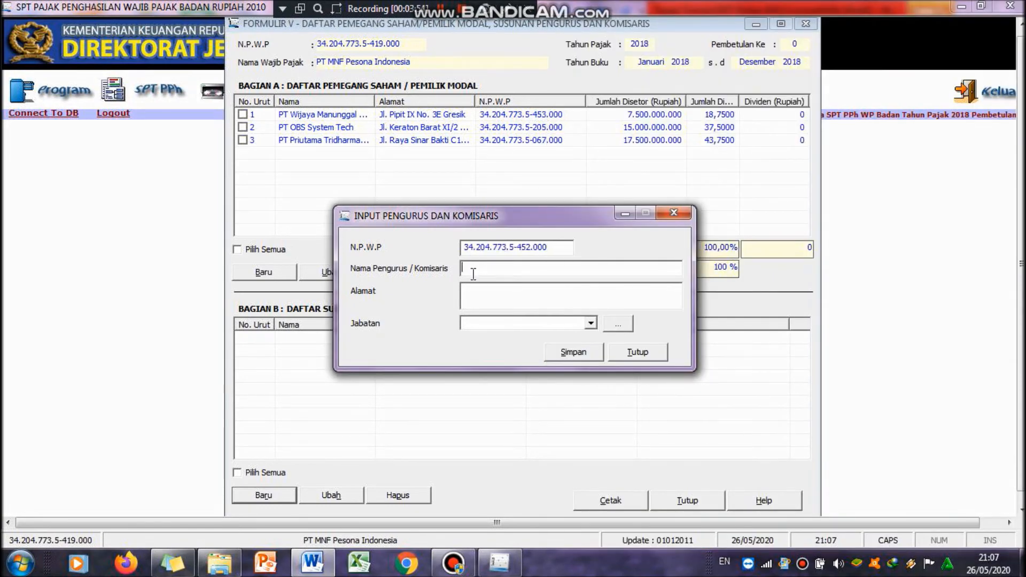
Step: Copy the first board member's name from the Word table into the management name field
{"action": "left_click", "coordinate": [320, 572]}
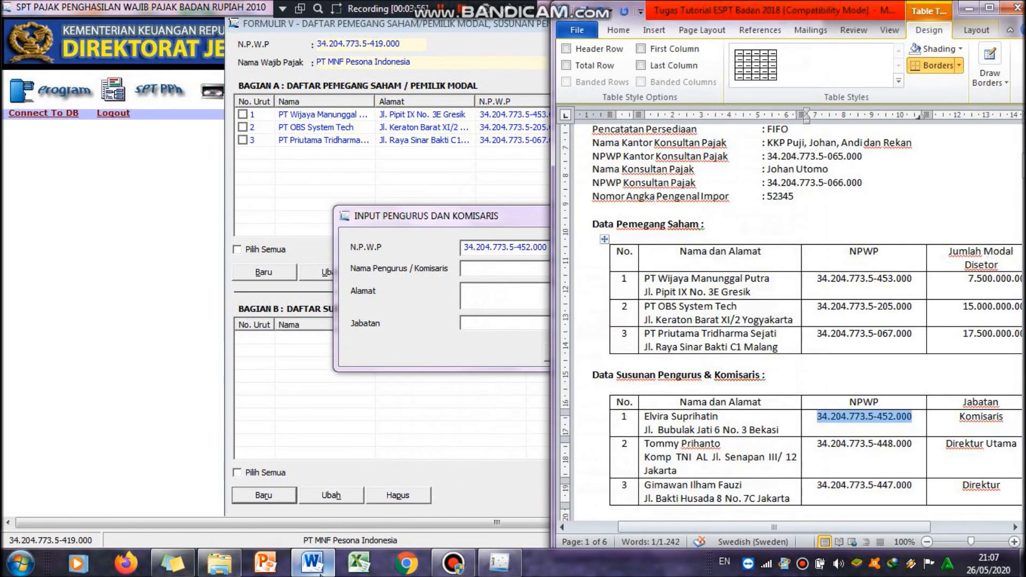
{"action": "left_click_drag", "start_coordinate": [646, 420], "coordinate": [744, 425]}
{"action": "left_click", "coordinate": [504, 267]}
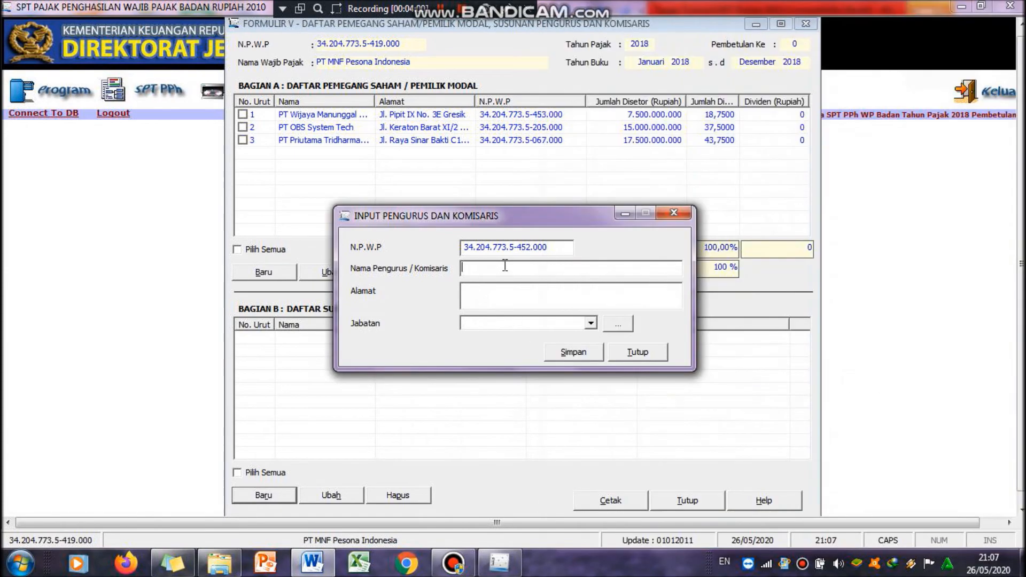
{"action": "key", "text": "ctrl+v"}
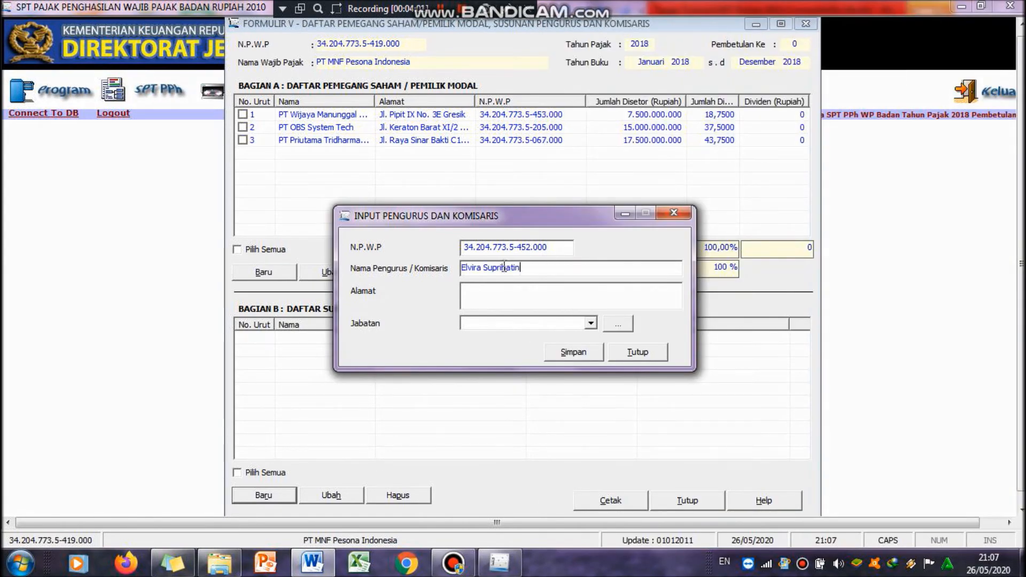
Step: Copy the first board member's address from the Word table into the address field
{"action": "left_click", "coordinate": [311, 567]}
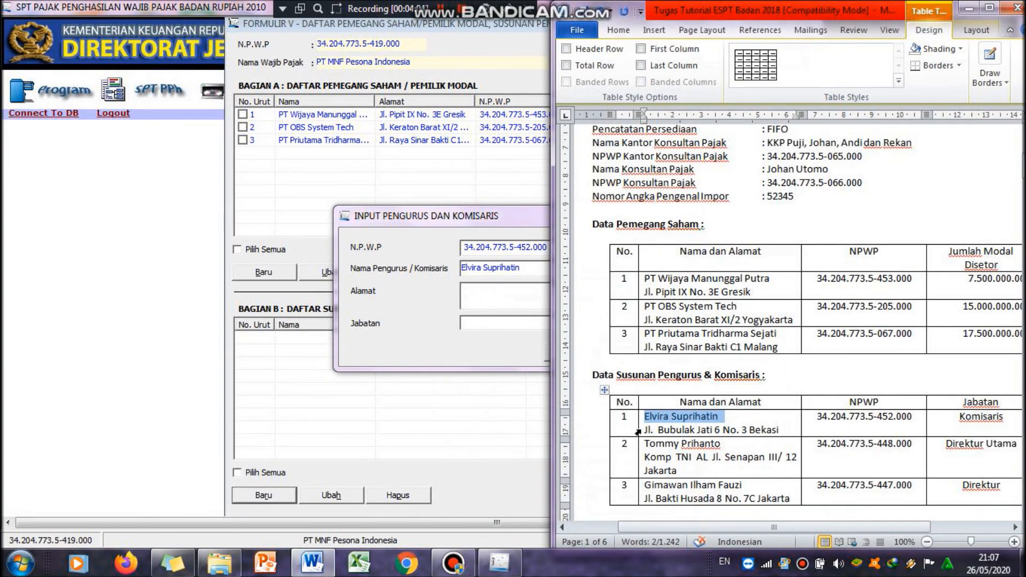
{"action": "left_click_drag", "start_coordinate": [645, 429], "coordinate": [795, 430]}
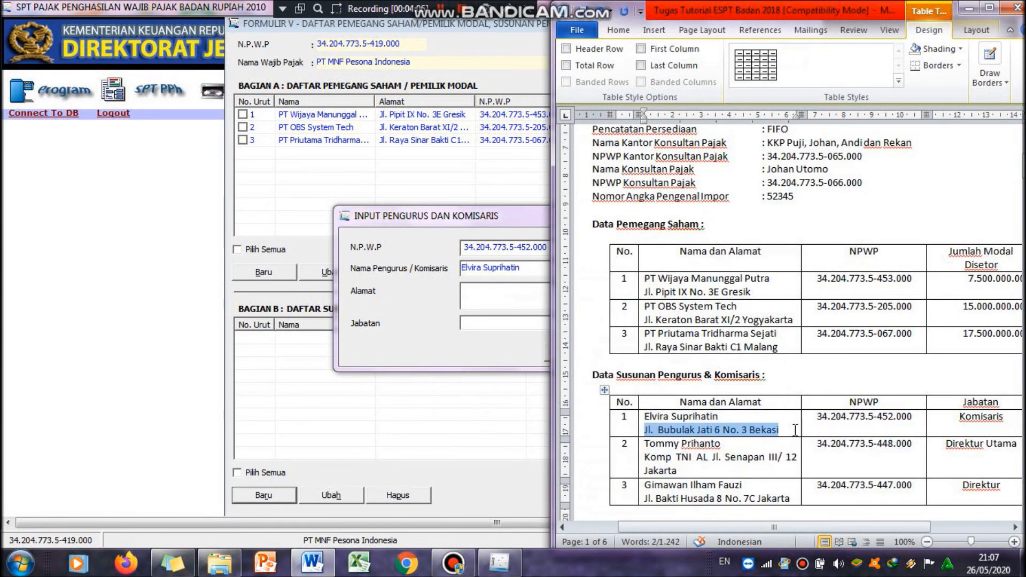
{"action": "key", "text": "ctrl+c"}
{"action": "key", "text": "alt+Tab"}
{"action": "left_click", "coordinate": [503, 293]}
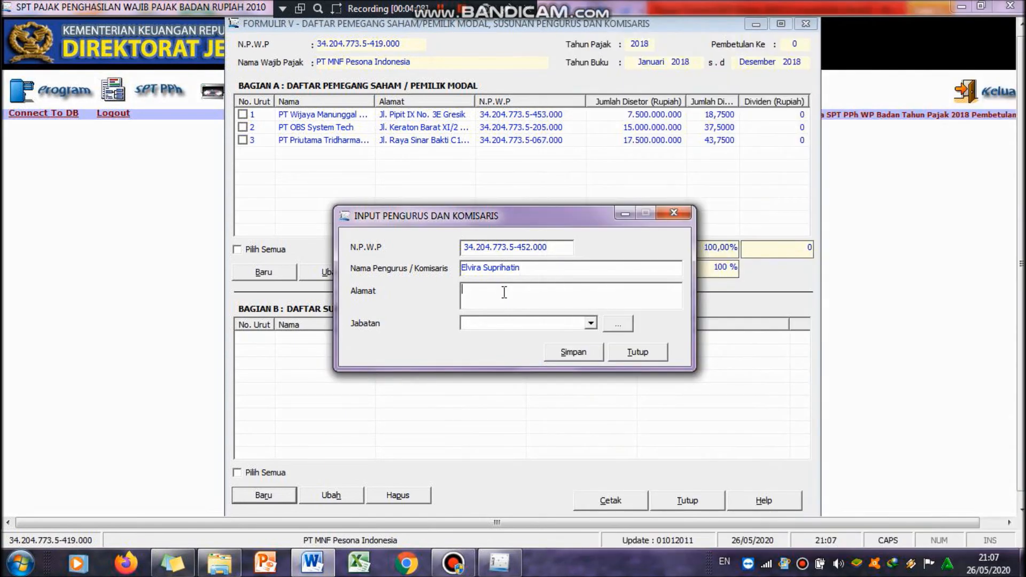
{"action": "key", "text": "ctrl+v"}
Step: Set the first board member's position to Komisaris, save the record and start another new entry
{"action": "left_click", "coordinate": [496, 324]}
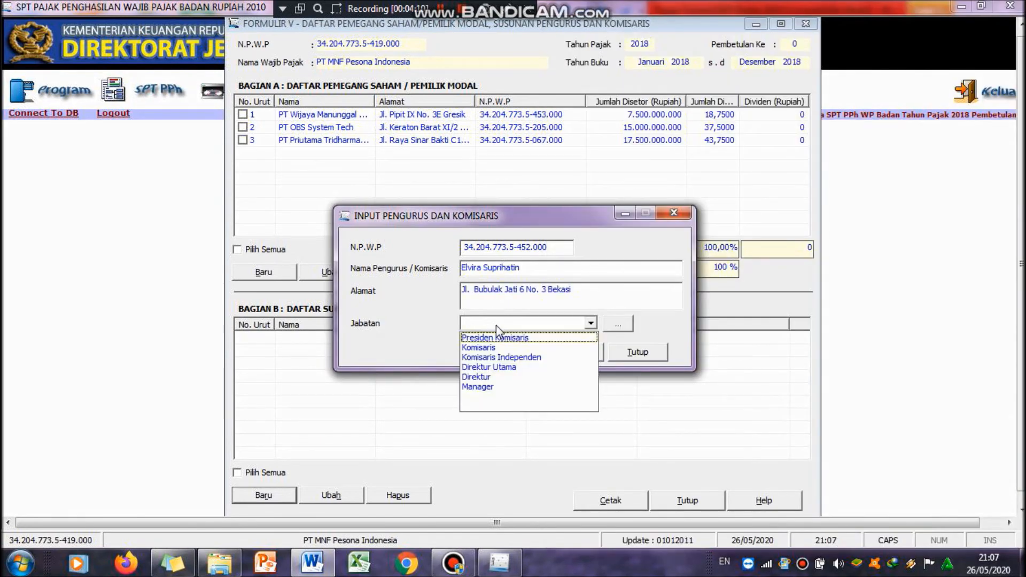
{"action": "left_click", "coordinate": [313, 562]}
{"action": "left_click", "coordinate": [314, 563]}
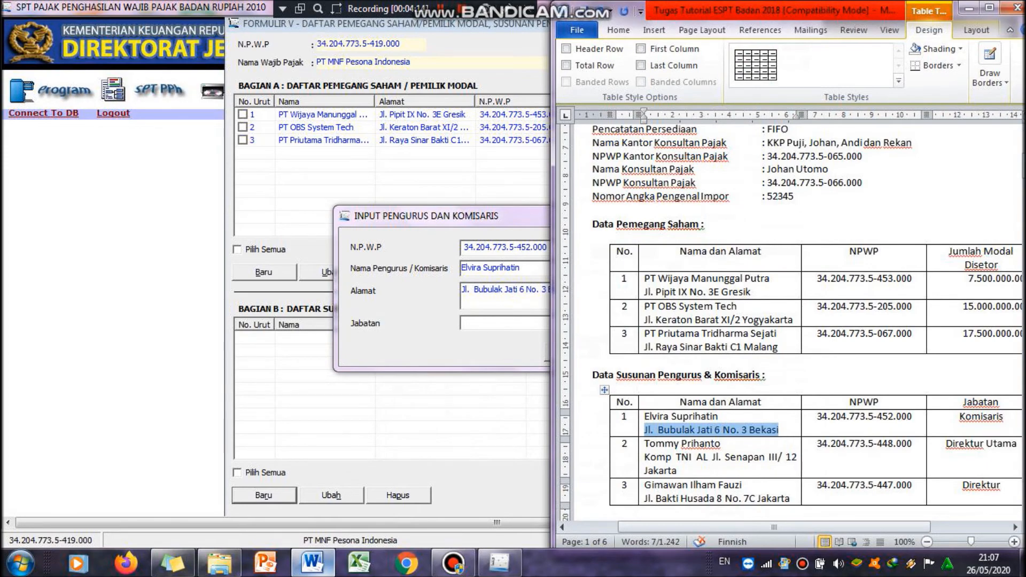
{"action": "key", "text": "alt+Tab"}
{"action": "left_click", "coordinate": [576, 322]}
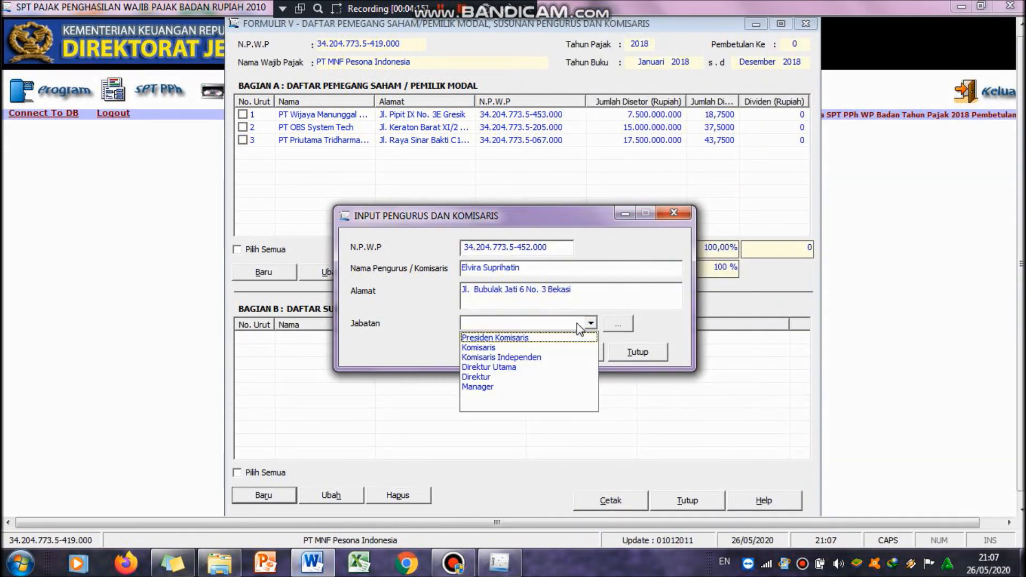
{"action": "left_click", "coordinate": [548, 349]}
{"action": "left_click", "coordinate": [549, 351]}
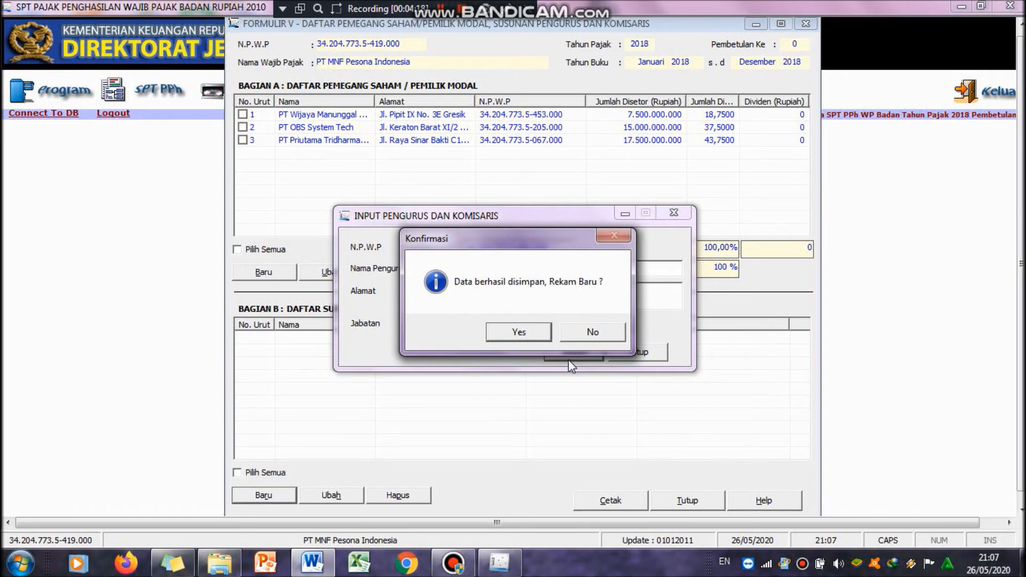
{"action": "left_click", "coordinate": [538, 332]}
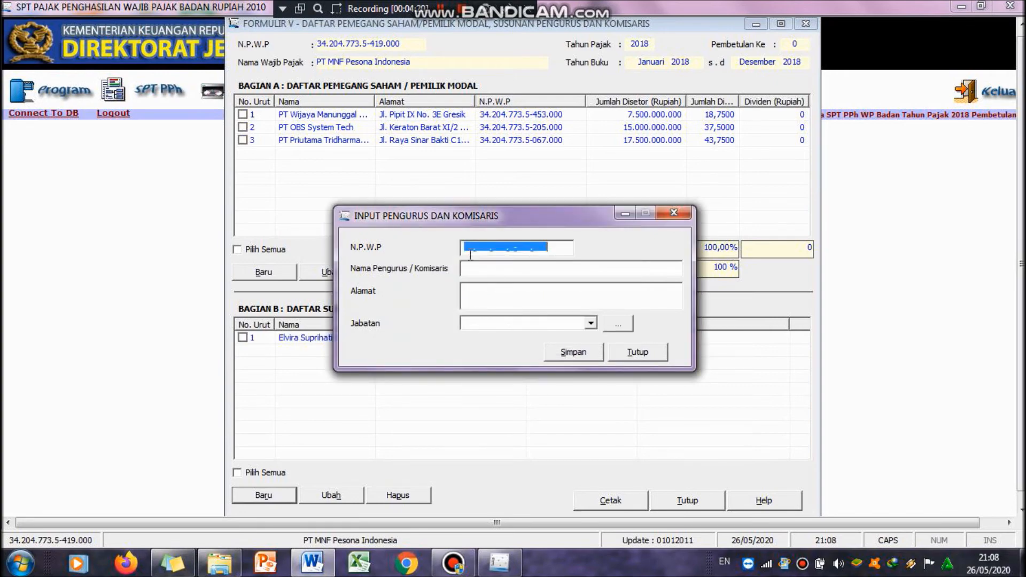
Step: Copy the second board member's NPWP from the Word table into the NPWP field
{"action": "left_click", "coordinate": [315, 564]}
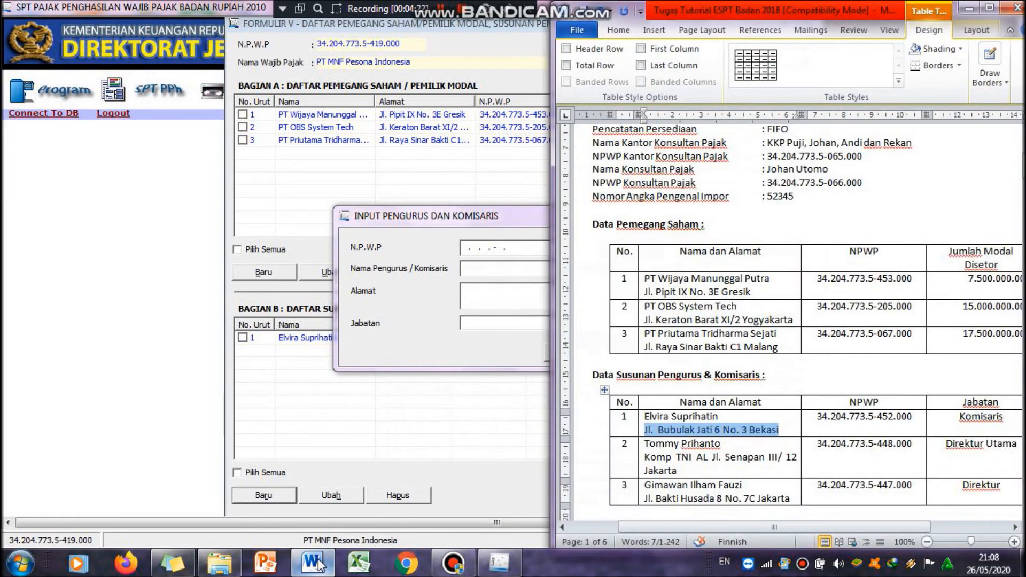
{"action": "left_click_drag", "start_coordinate": [816, 445], "coordinate": [927, 443]}
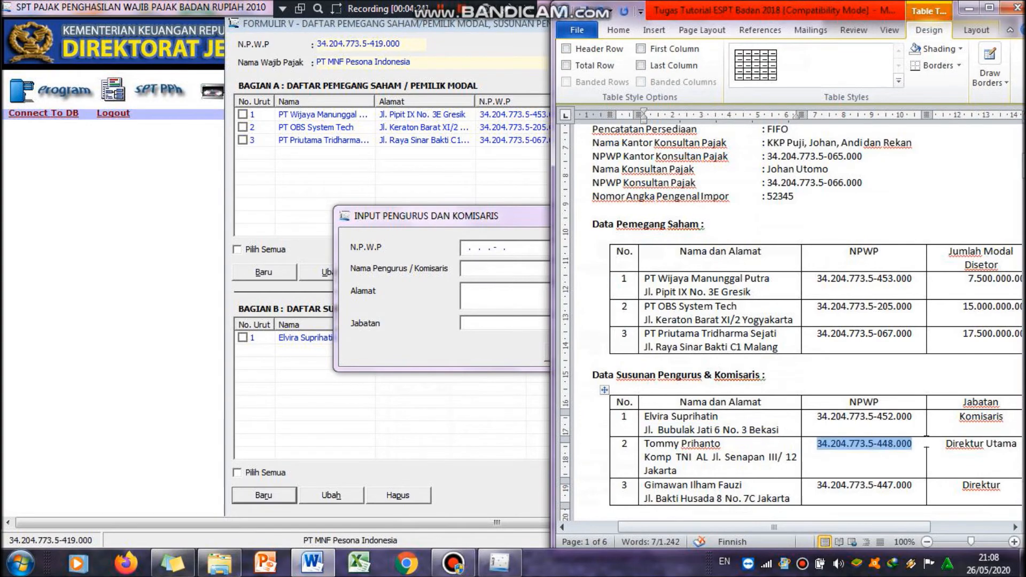
{"action": "left_click", "coordinate": [464, 249]}
{"action": "key", "text": "ctrl+v"}
{"action": "key", "text": "Tab"}
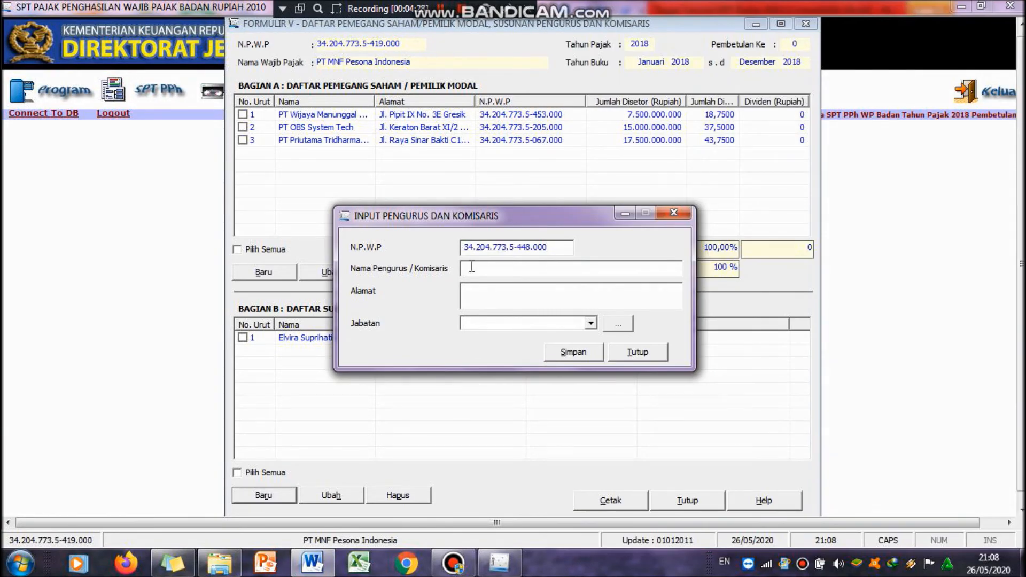
{"action": "key", "text": "Tab"}
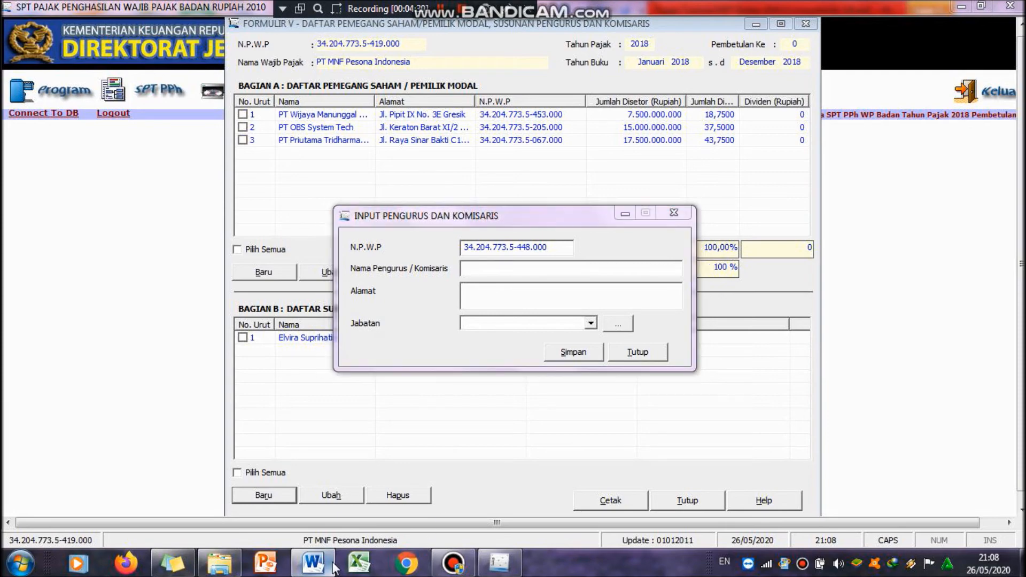
Step: Copy the second board member's name from the Word table into the management name field
{"action": "left_click", "coordinate": [331, 565]}
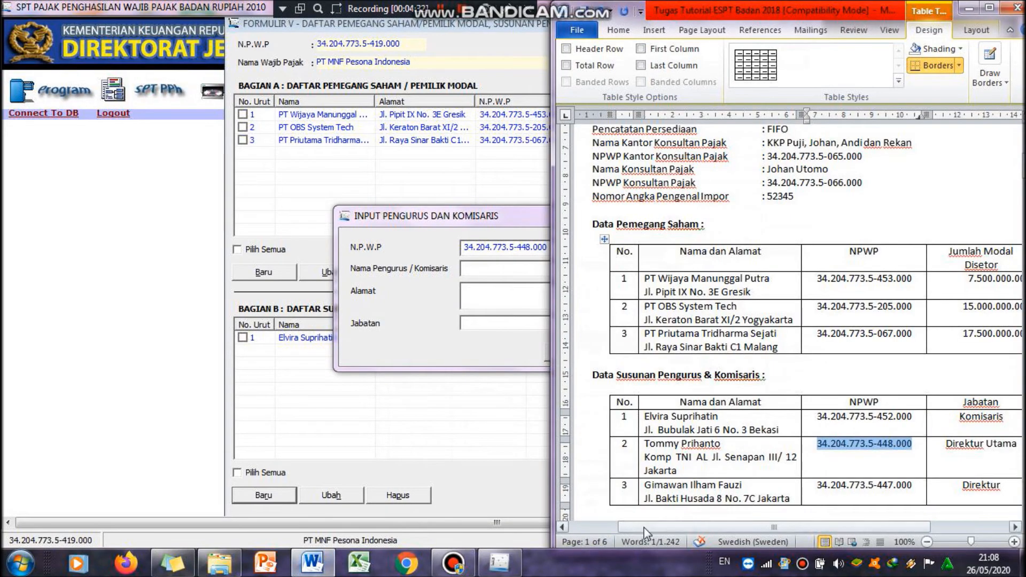
{"action": "left_click_drag", "start_coordinate": [647, 442], "coordinate": [750, 451]}
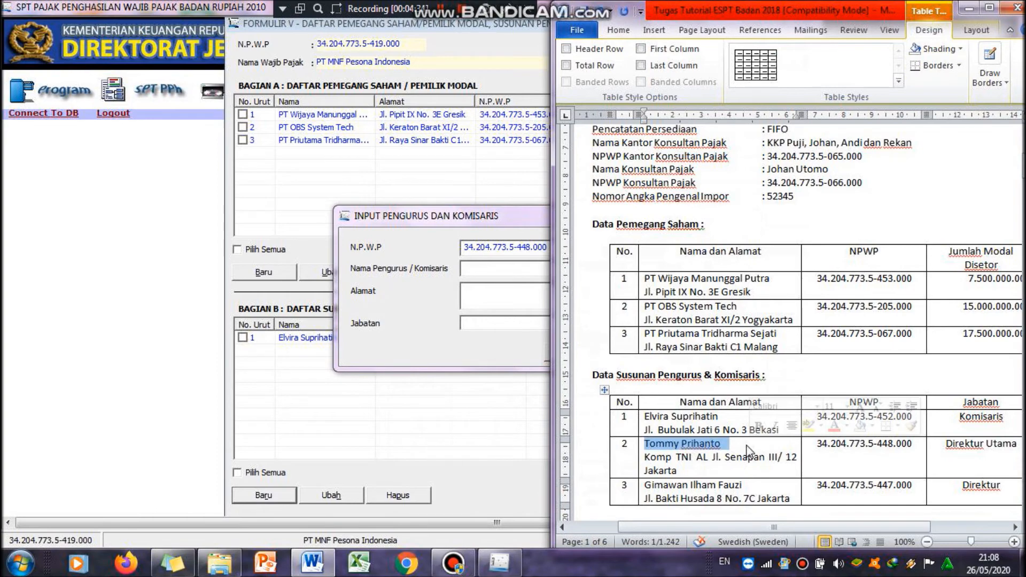
{"action": "left_click", "coordinate": [519, 265]}
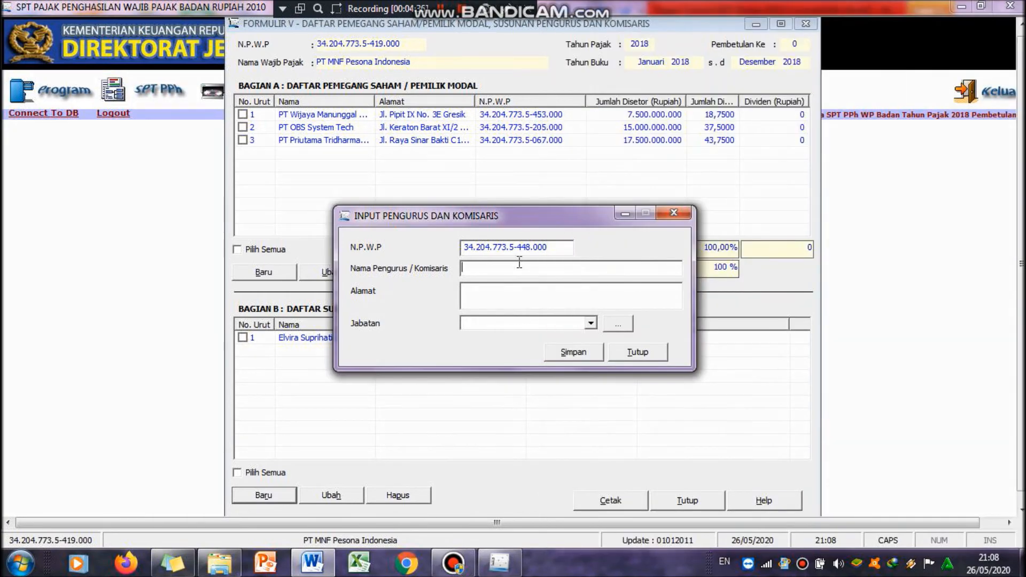
{"action": "key", "text": "ctrl+v"}
{"action": "left_click", "coordinate": [510, 296]}
Step: Copy the second board member's address from the Word table into the address field
{"action": "left_click", "coordinate": [312, 562]}
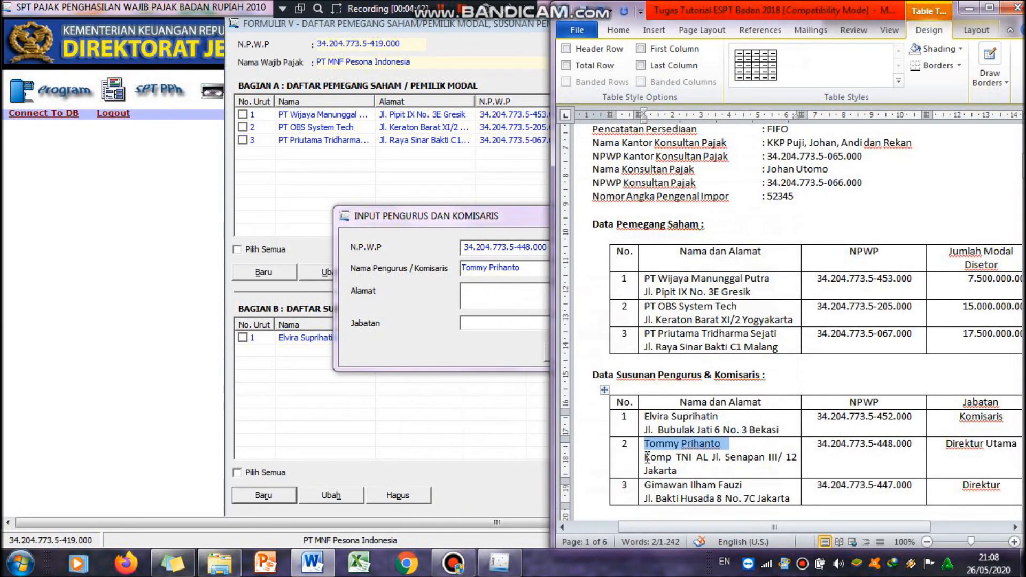
{"action": "left_click_drag", "start_coordinate": [642, 459], "coordinate": [736, 474]}
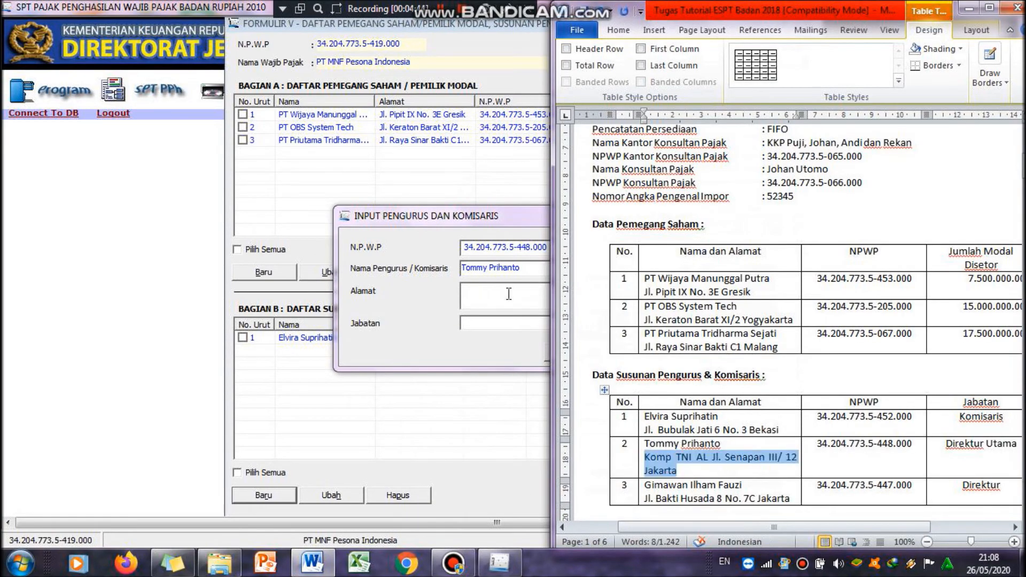
{"action": "left_click", "coordinate": [507, 294]}
{"action": "key", "text": "ctrl+v"}
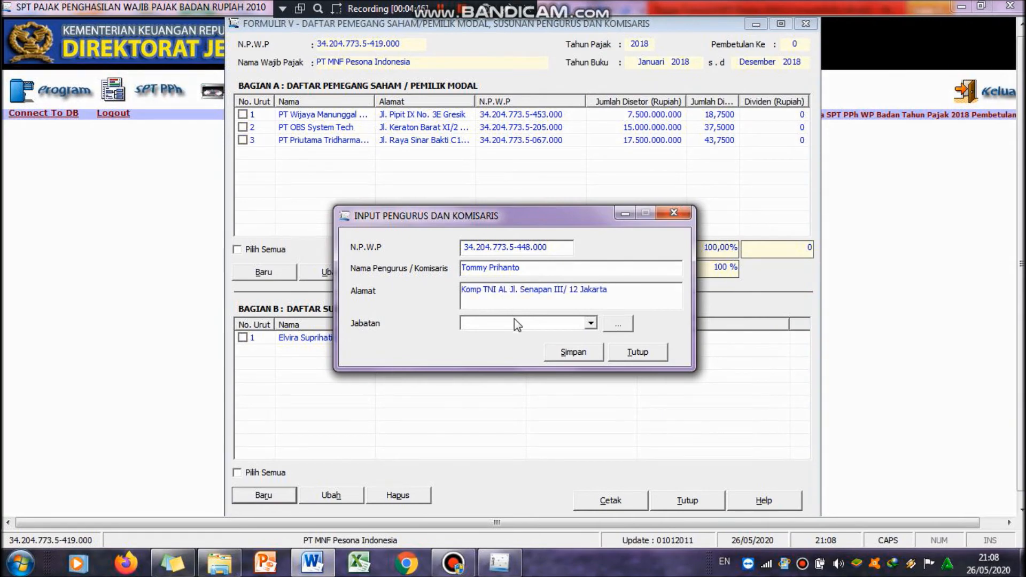
Step: Set the second board member's position to Direktur Utama, save the record and start another new entry
{"action": "key", "text": "alt+Tab"}
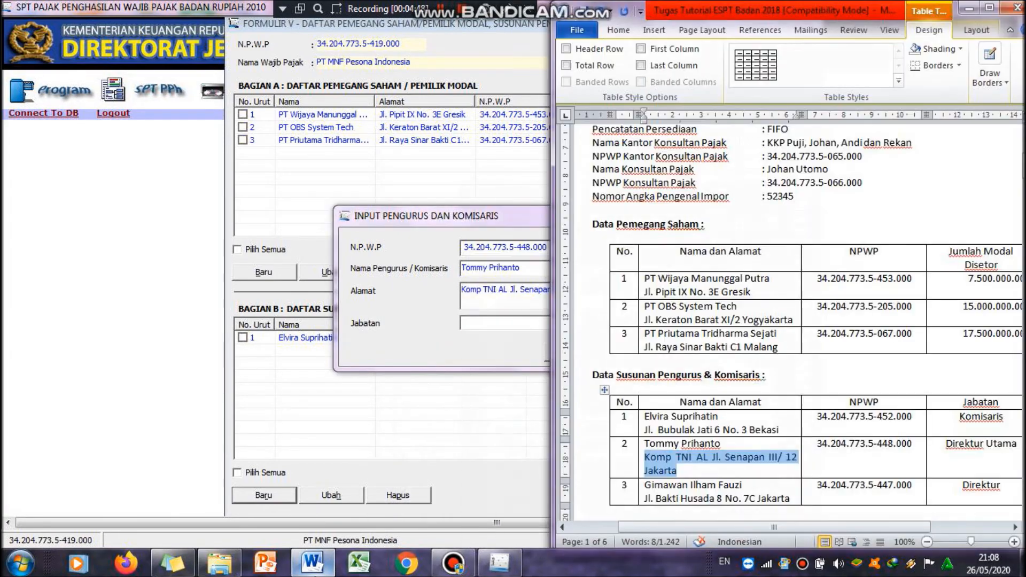
{"action": "left_click", "coordinate": [460, 331]}
{"action": "left_click", "coordinate": [591, 324]}
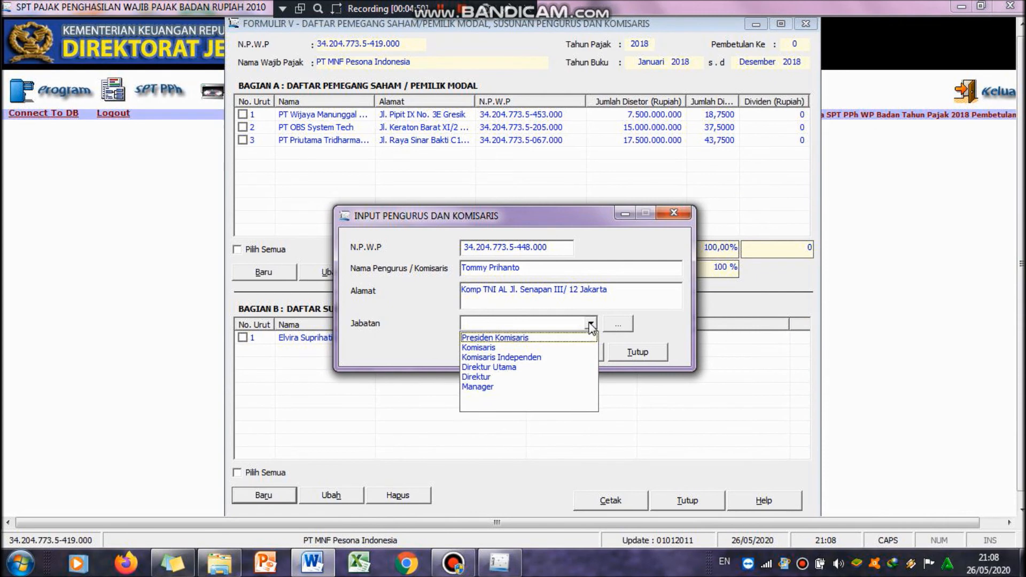
{"action": "left_click", "coordinate": [541, 367]}
{"action": "left_click", "coordinate": [585, 356]}
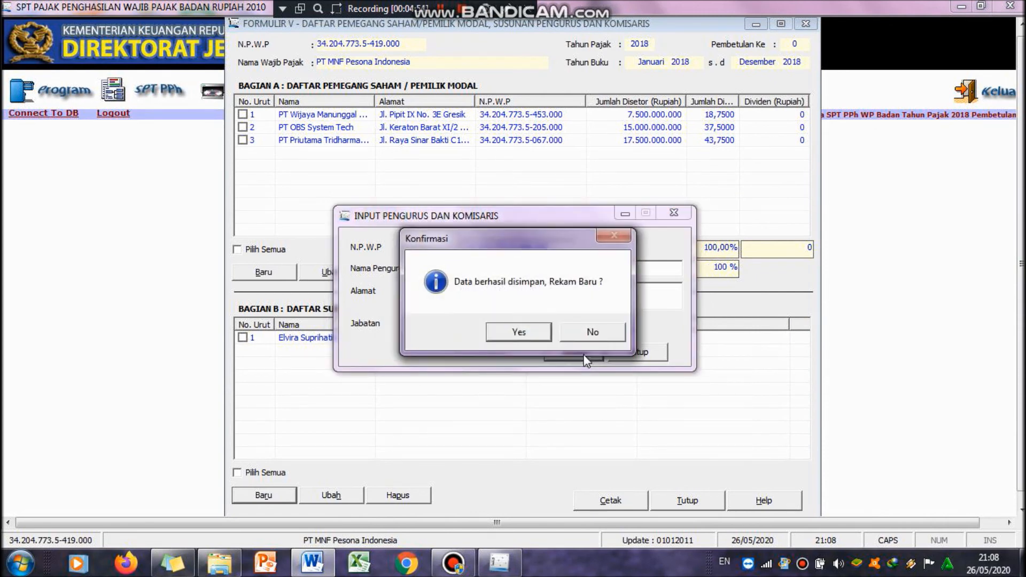
{"action": "left_click", "coordinate": [524, 332]}
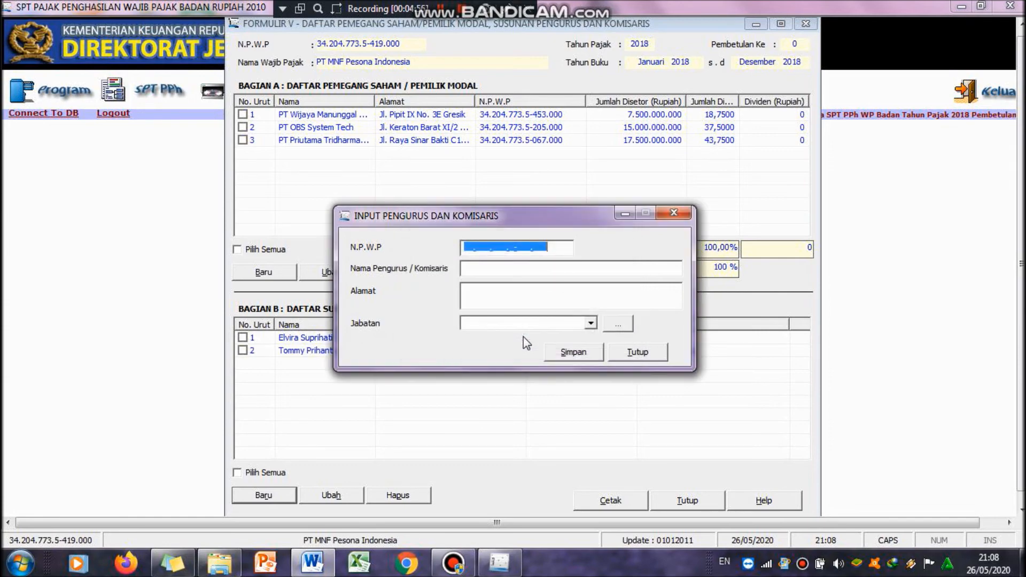
Step: Copy the third board member's NPWP from the Word table into the NPWP field
{"action": "left_click", "coordinate": [465, 247]}
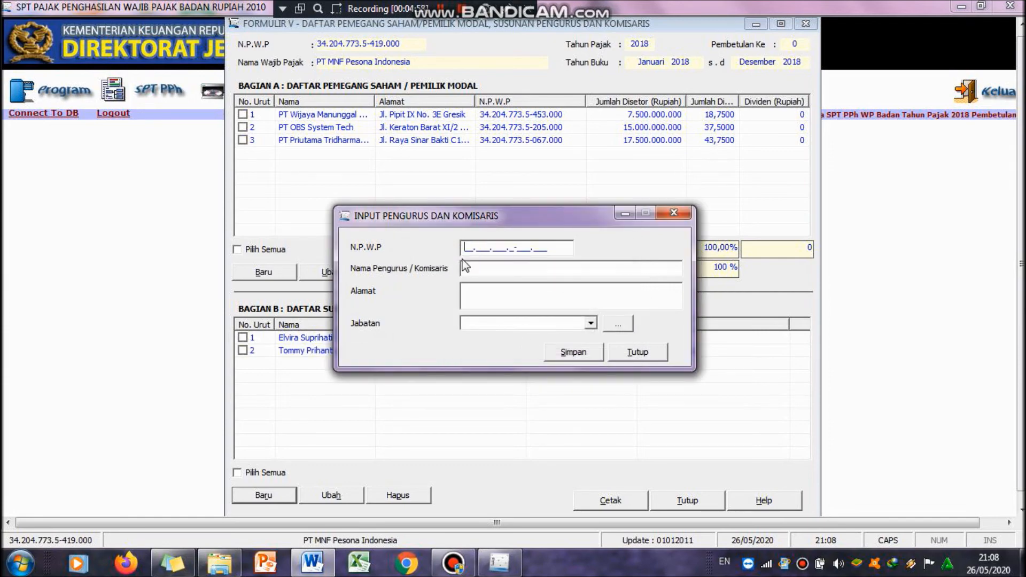
{"action": "left_click", "coordinate": [312, 566]}
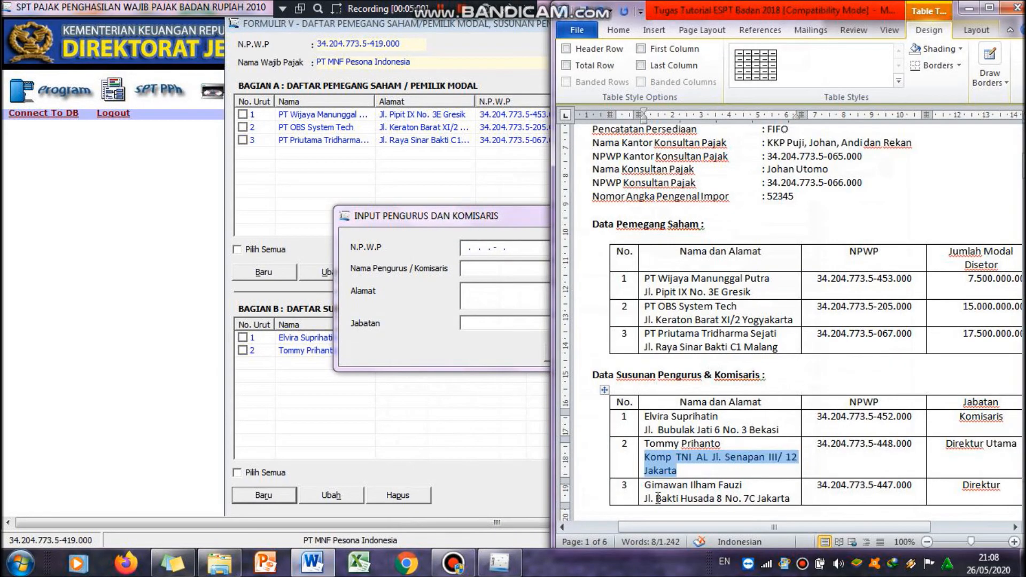
{"action": "left_click_drag", "start_coordinate": [816, 485], "coordinate": [917, 487]}
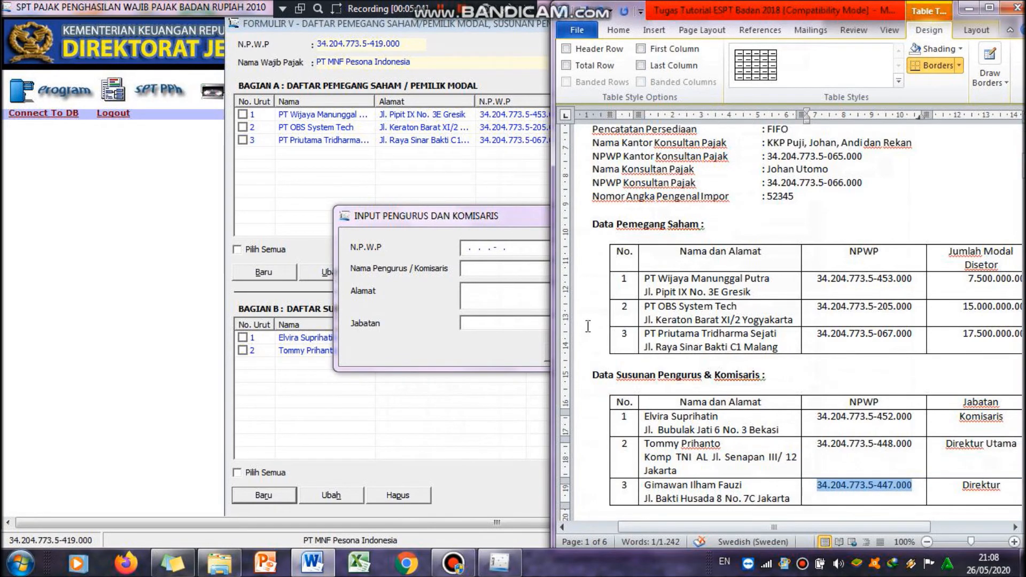
{"action": "left_click", "coordinate": [463, 250]}
{"action": "key", "text": "ctrl+v"}
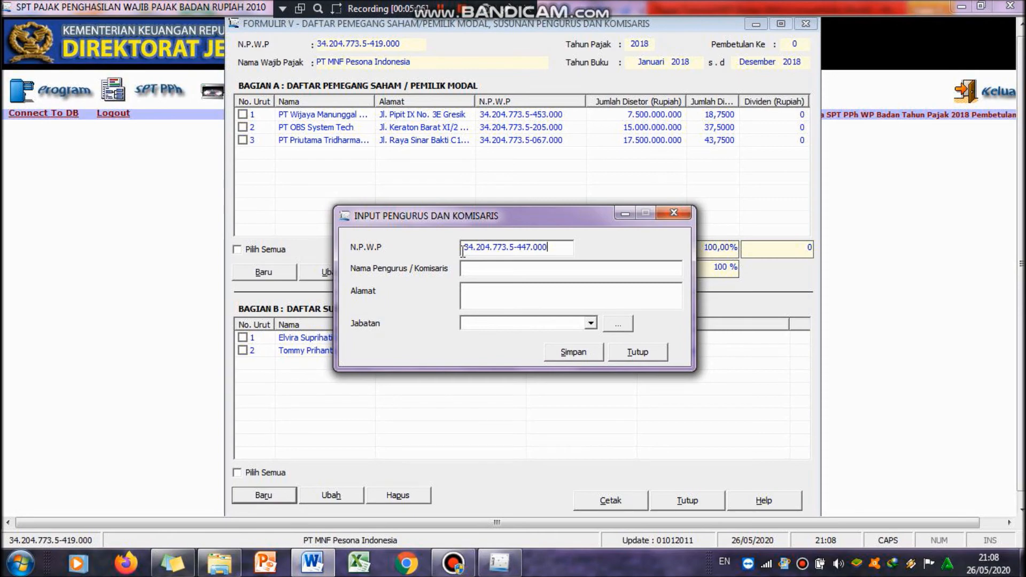
{"action": "left_click", "coordinate": [484, 270]}
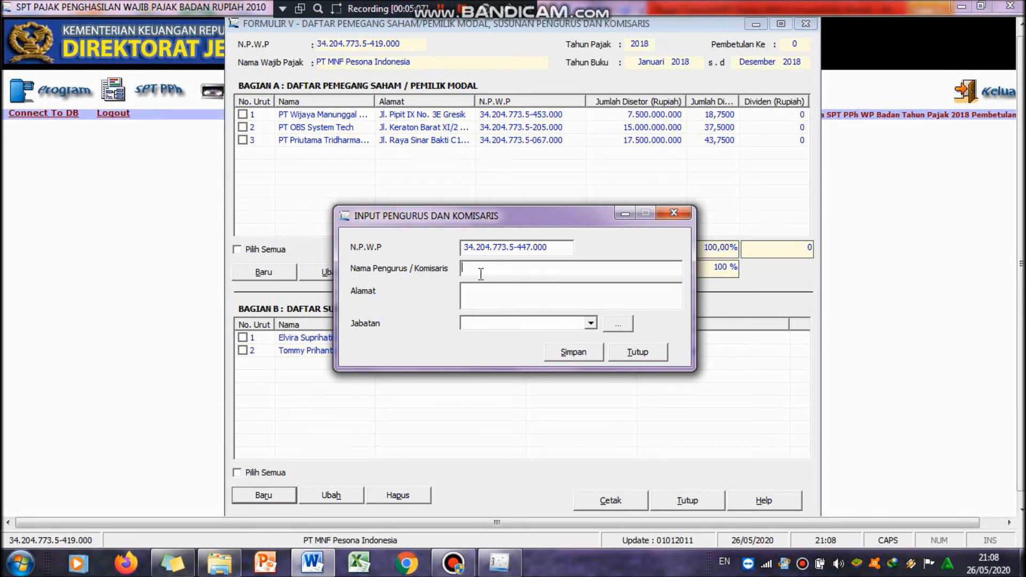
{"action": "left_click", "coordinate": [311, 566]}
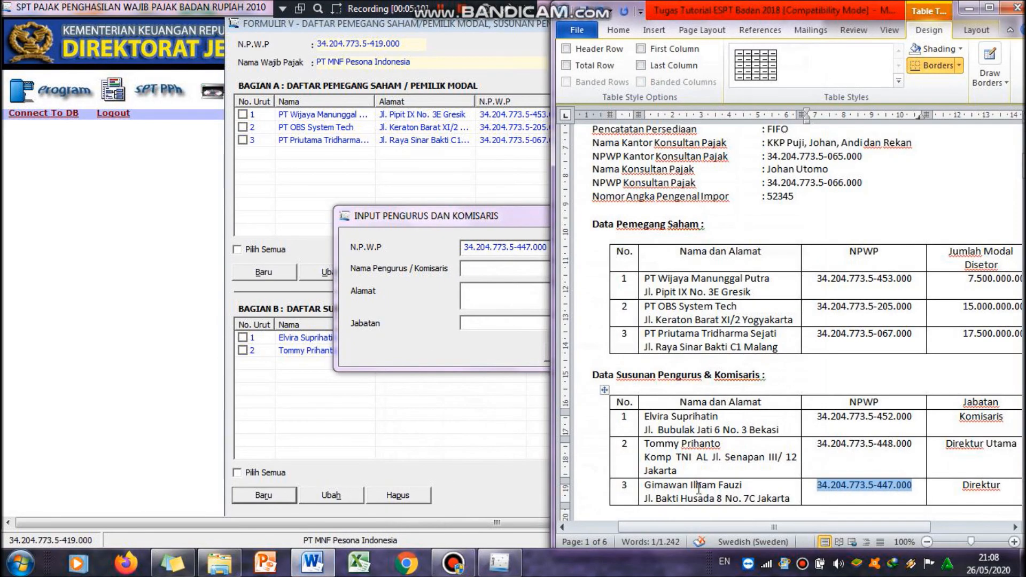
{"action": "left_click_drag", "start_coordinate": [644, 485], "coordinate": [764, 487]}
{"action": "key", "text": "ctrl+c"}
{"action": "left_click", "coordinate": [521, 273]}
{"action": "key", "text": "ctrl+v"}
Step: Copy the third board member's address from the Word table into the address field
{"action": "left_click", "coordinate": [516, 293]}
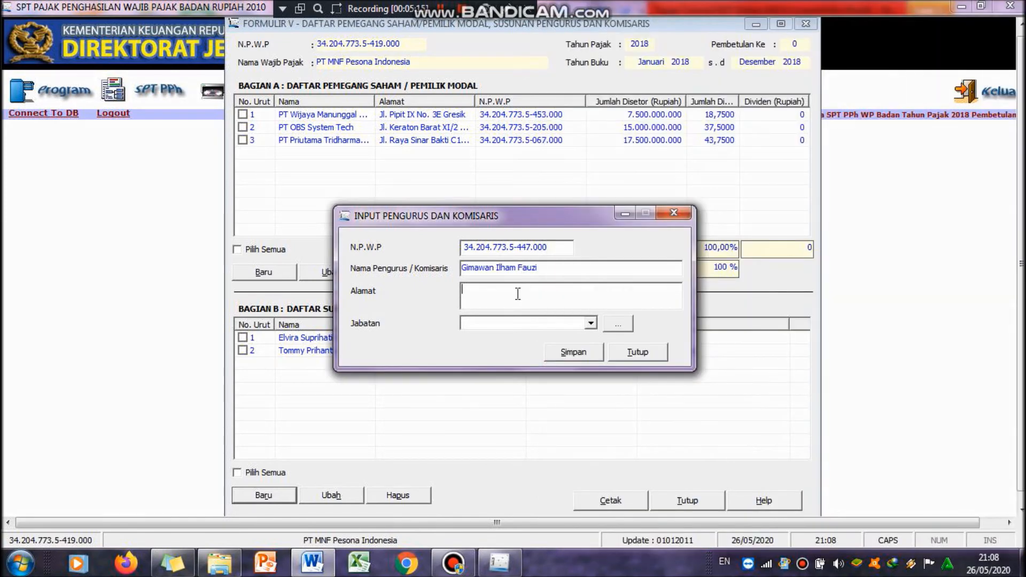
{"action": "left_click", "coordinate": [312, 563]}
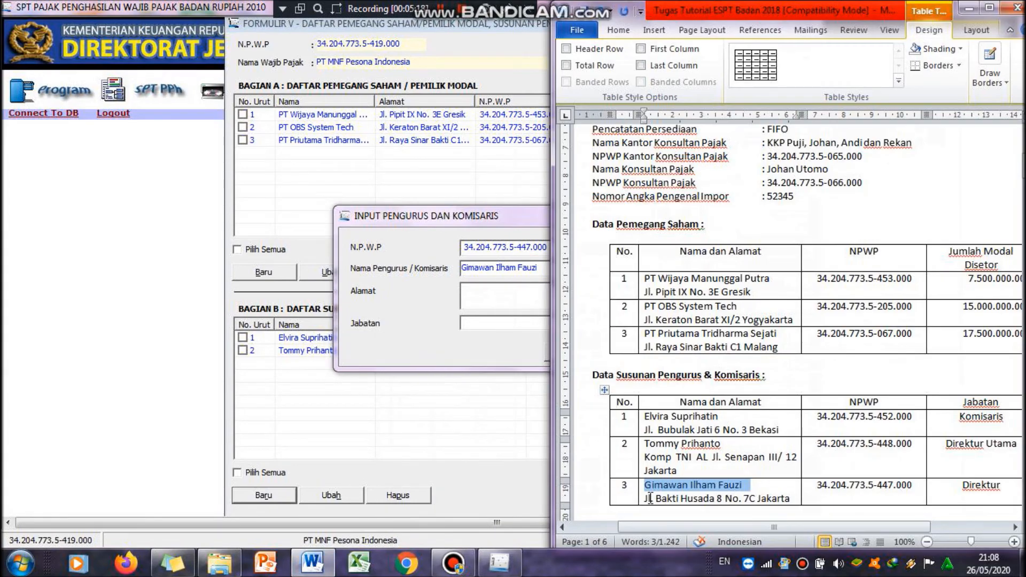
{"action": "left_click_drag", "start_coordinate": [646, 498], "coordinate": [794, 498]}
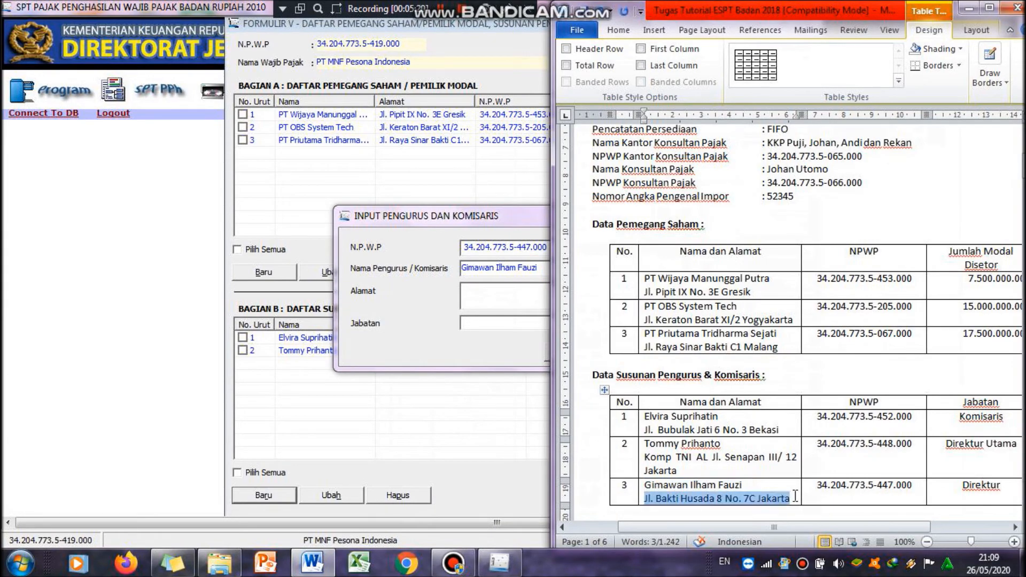
{"action": "key", "text": "ctrl+c"}
{"action": "left_click", "coordinate": [543, 291]}
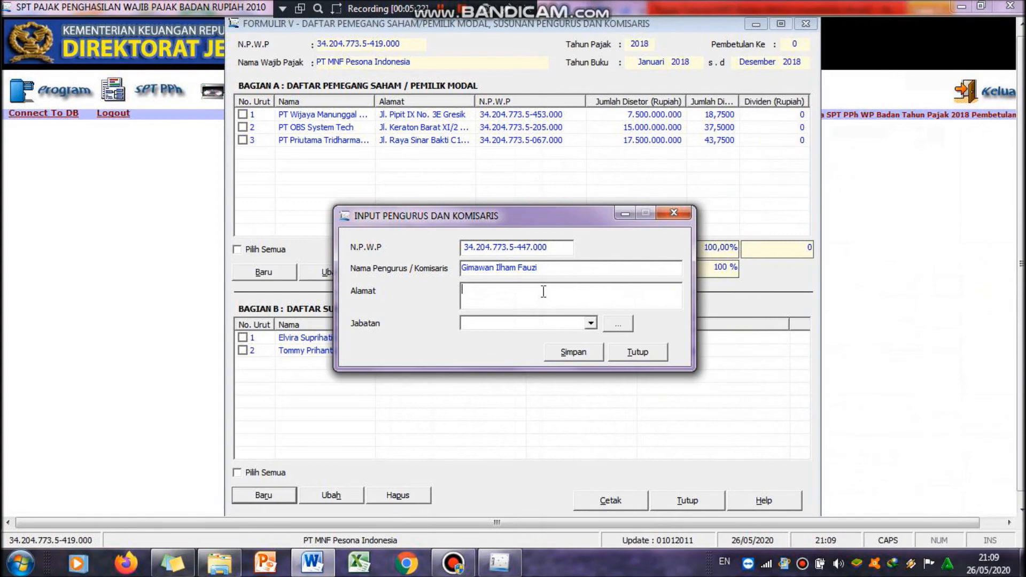
{"action": "key", "text": "ctrl+v"}
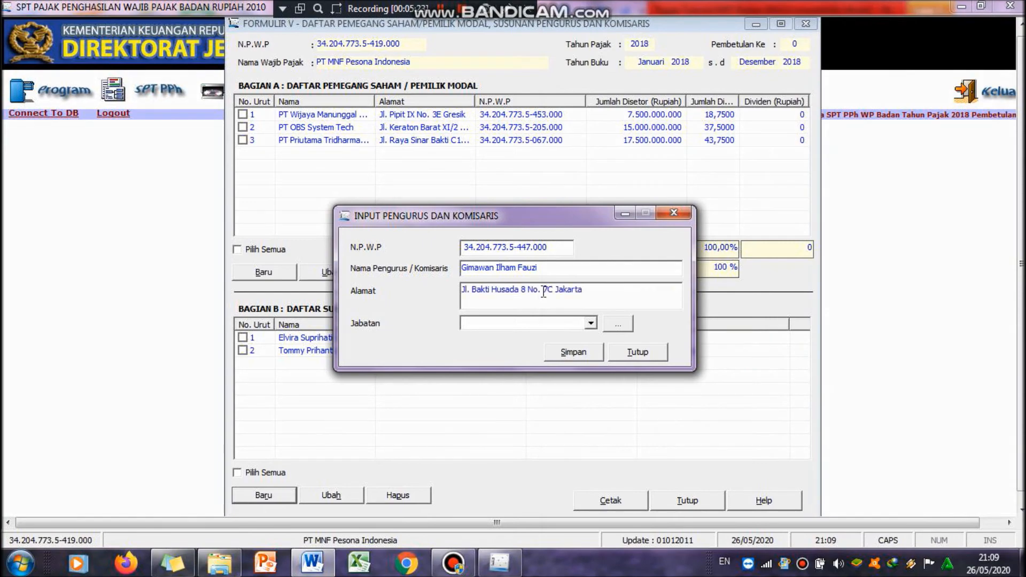
Step: Set the third board member's position to Direktur, save the record and close the 1771-V form
{"action": "left_click", "coordinate": [312, 564]}
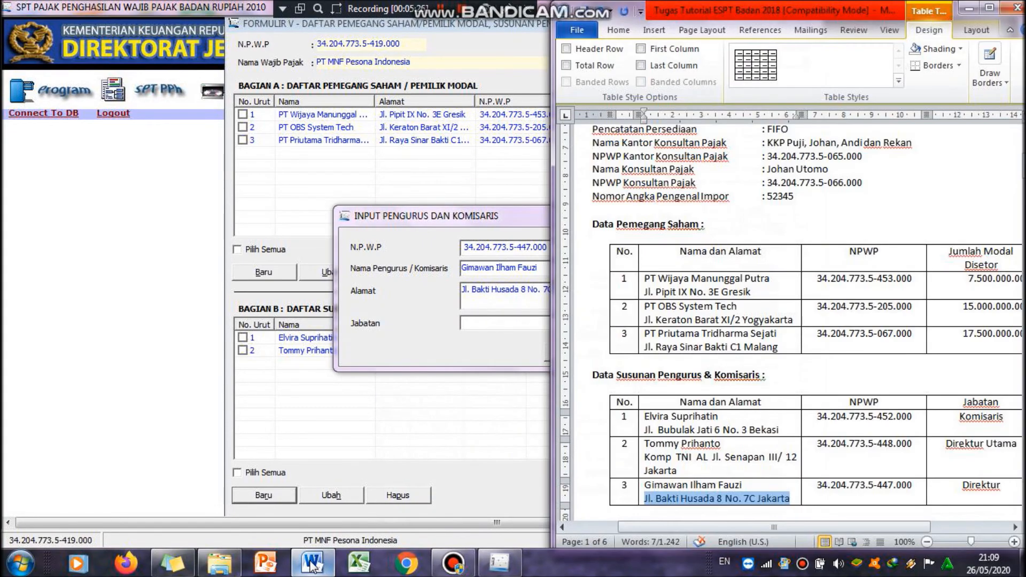
{"action": "left_click", "coordinate": [313, 564]}
{"action": "left_click", "coordinate": [589, 322]}
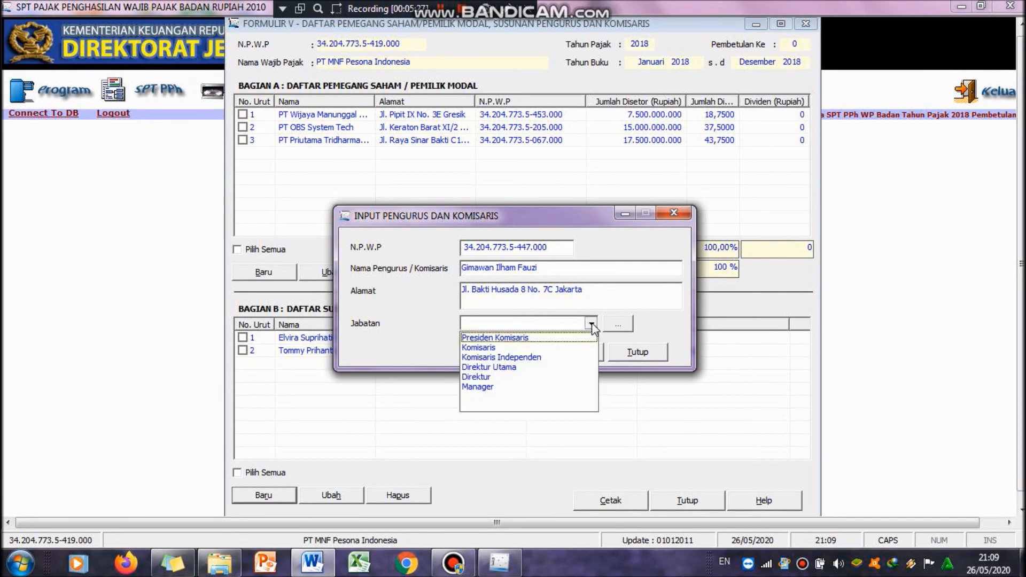
{"action": "left_click", "coordinate": [570, 376]}
{"action": "left_click", "coordinate": [569, 357]}
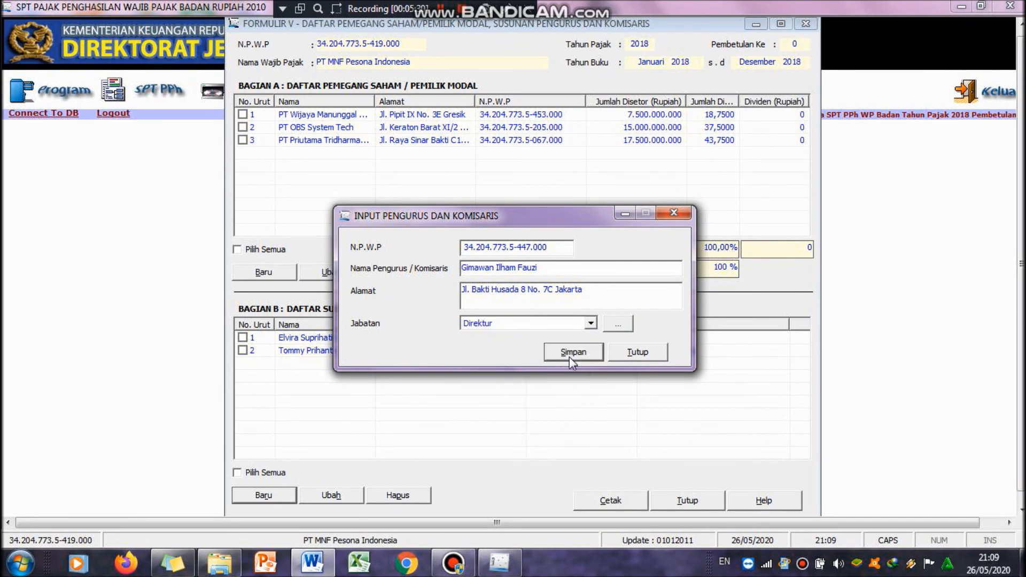
{"action": "left_click", "coordinate": [584, 329]}
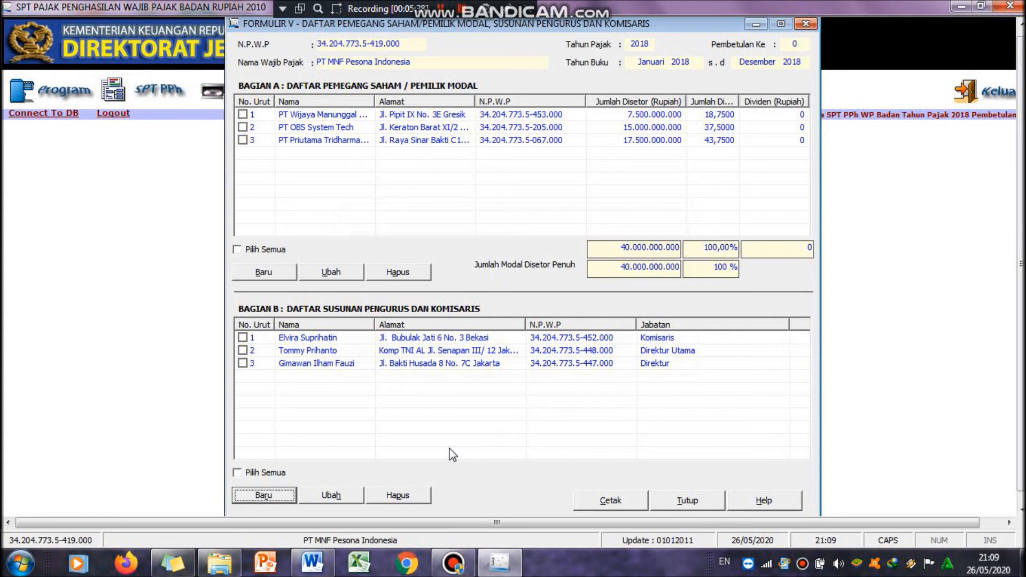
{"action": "left_click", "coordinate": [697, 502]}
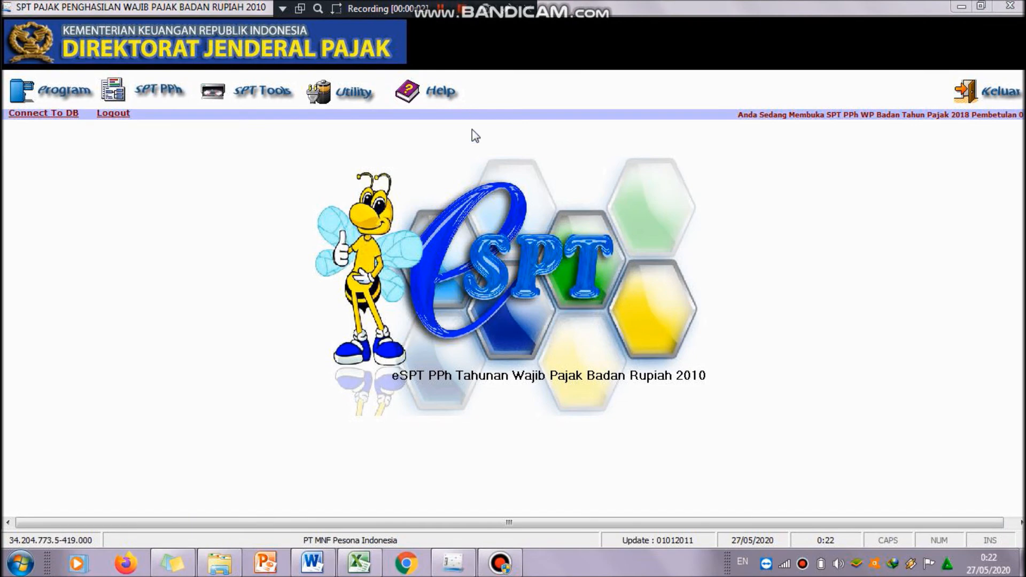
Step: Open the Formulir 1771-II attachment for cost of goods sold and operating expenses
{"action": "left_click", "coordinate": [152, 95]}
{"action": "mouse_move", "coordinate": [207, 140]}
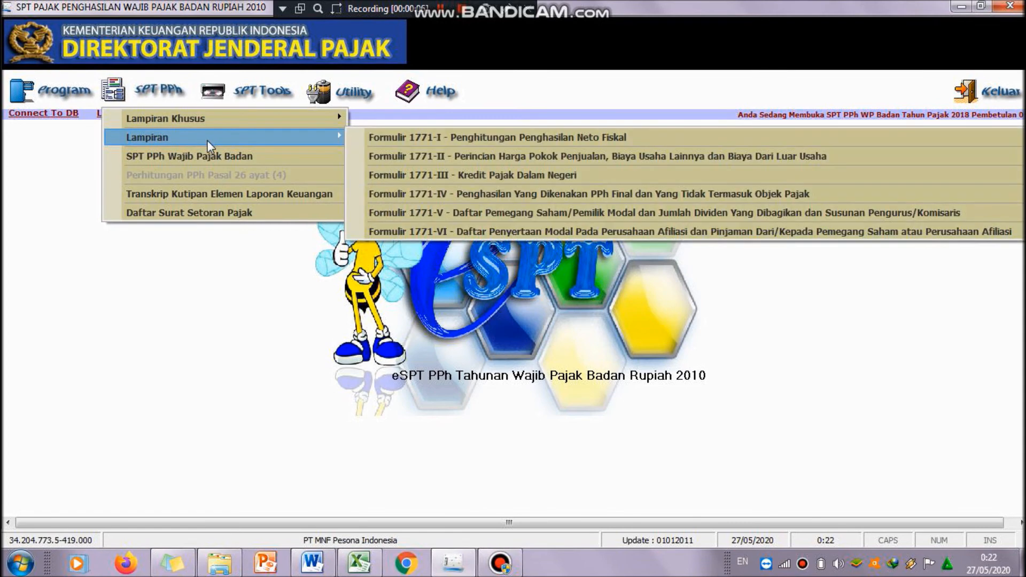
{"action": "left_click", "coordinate": [370, 159]}
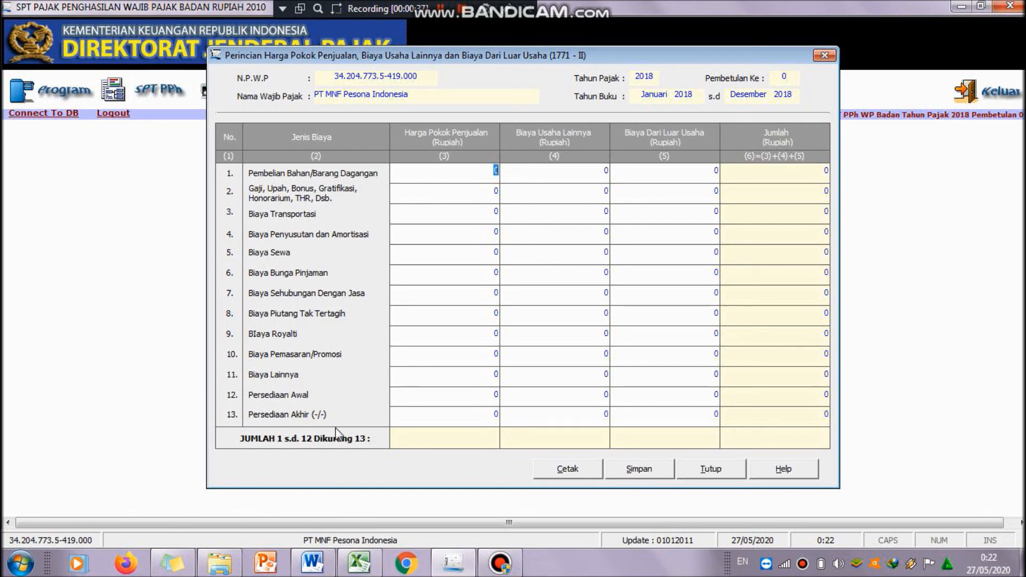
Step: Examine the SUMIF formulas behind the HPP and Biaya Usaha breakdown table in the Excel fiscal reconciliation
{"action": "left_click", "coordinate": [360, 570]}
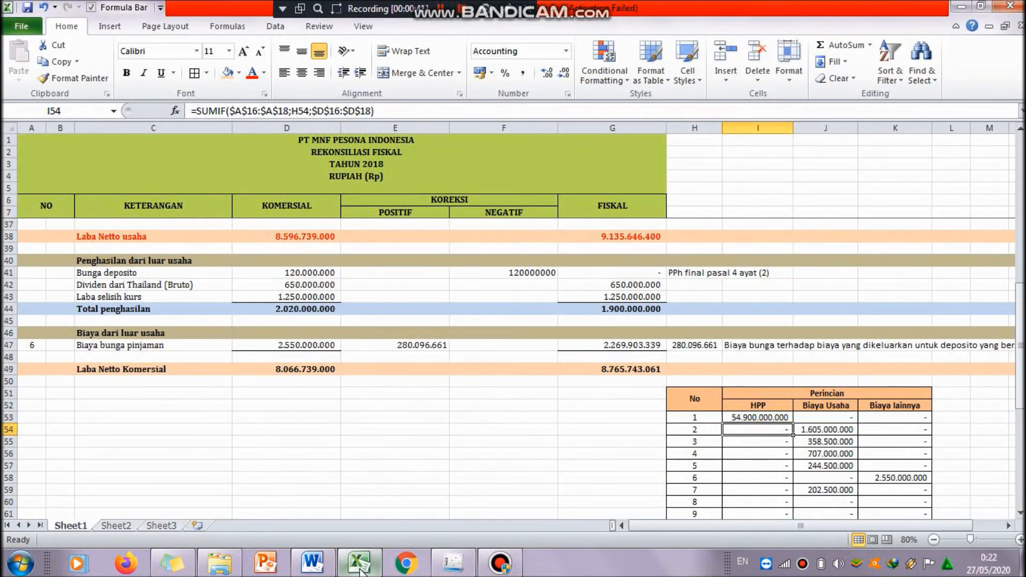
{"action": "left_click_drag", "start_coordinate": [1021, 382], "coordinate": [1021, 380]}
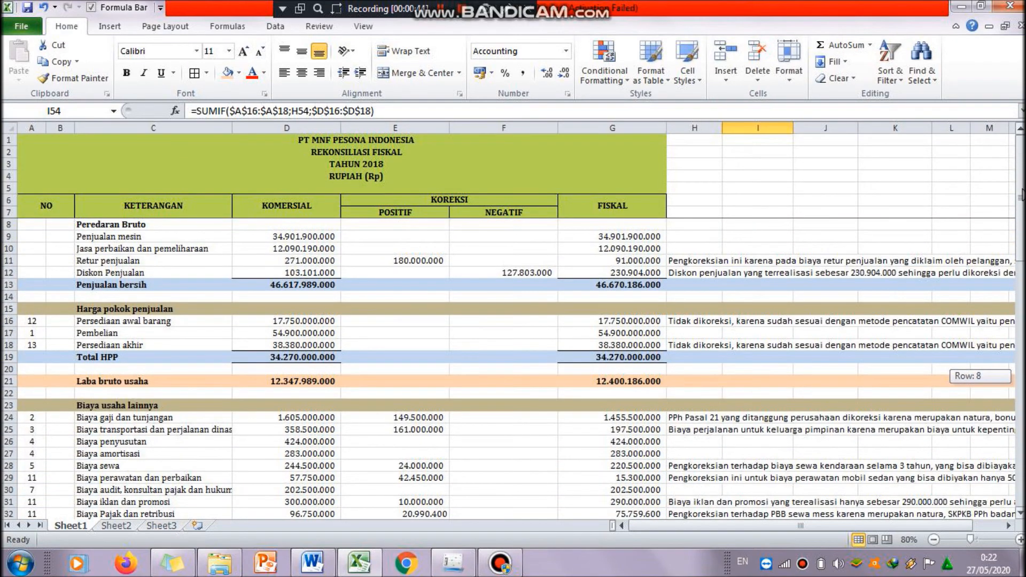
{"action": "left_click_drag", "start_coordinate": [1021, 200], "coordinate": [1021, 200]}
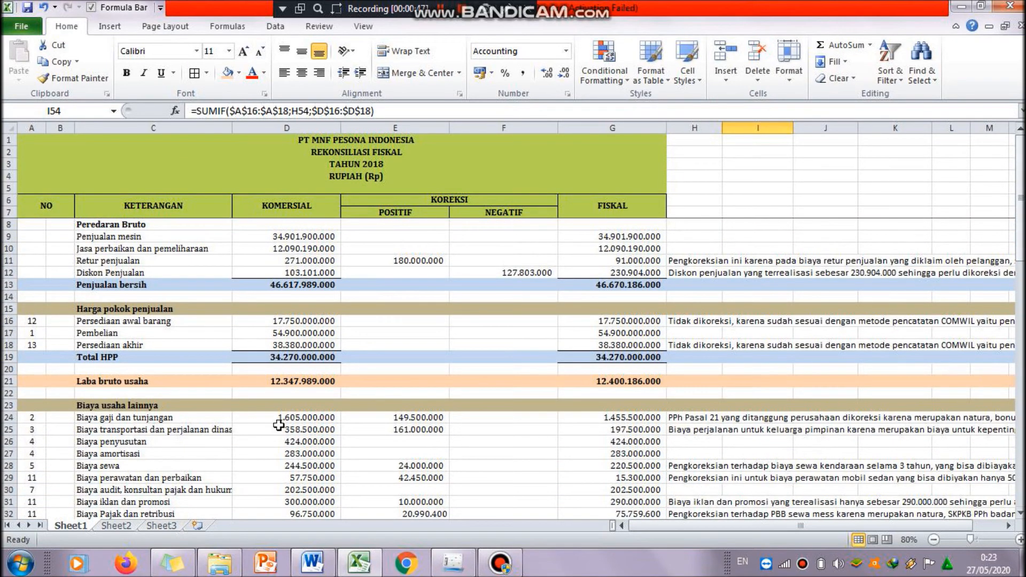
{"action": "left_click", "coordinate": [34, 319]}
{"action": "left_click", "coordinate": [34, 332]}
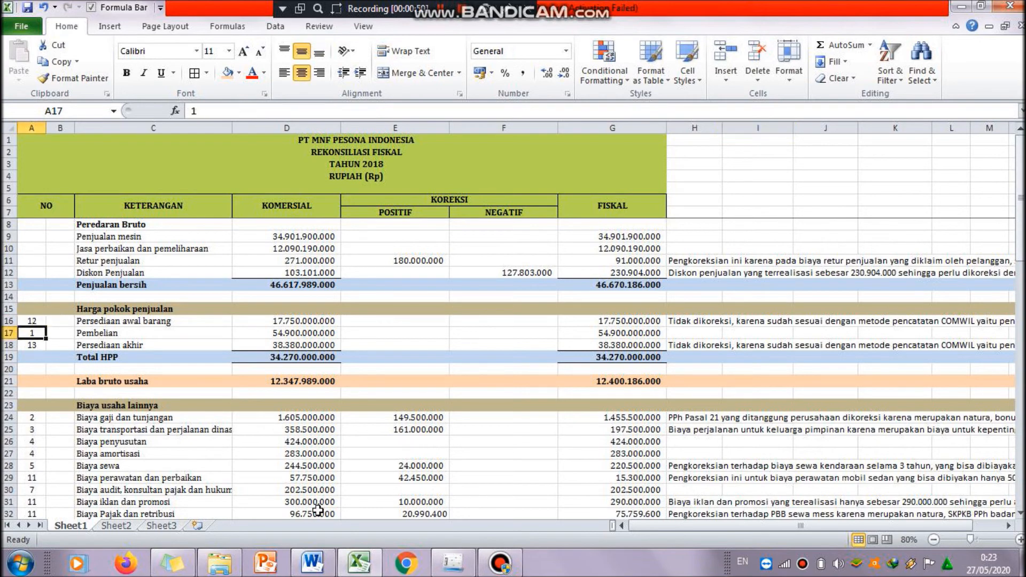
{"action": "left_click_drag", "start_coordinate": [1021, 200], "coordinate": [1020, 294]}
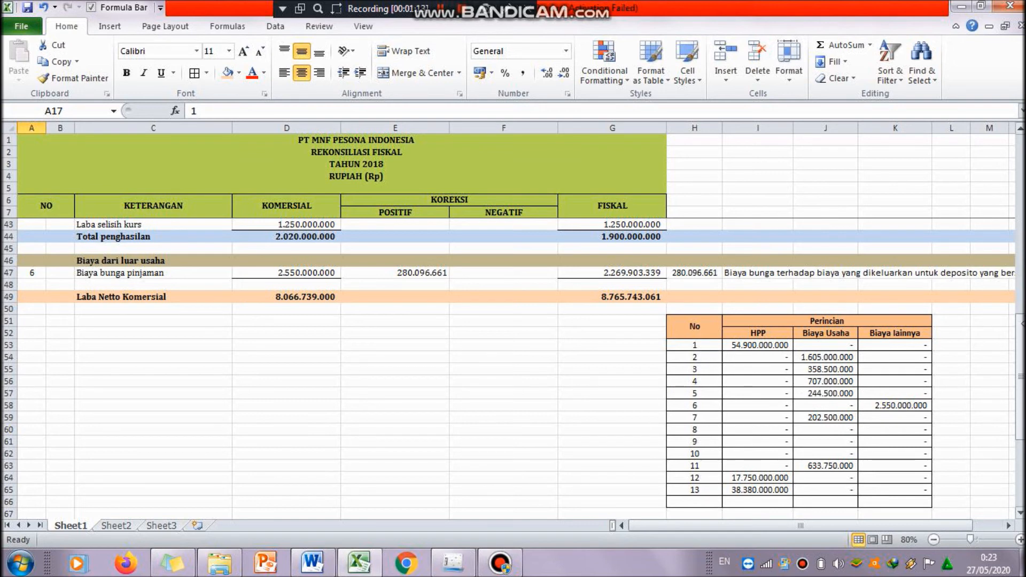
{"action": "mouse_move", "coordinate": [1020, 333]}
{"action": "left_mouse_down"}
{"action": "mouse_move", "coordinate": [1020, 317]}
{"action": "mouse_move", "coordinate": [1020, 327]}
{"action": "left_mouse_up"}
{"action": "left_click", "coordinate": [778, 357]}
{"action": "double_click", "coordinate": [777, 357]}
{"action": "left_click_drag", "start_coordinate": [1018, 357], "coordinate": [1018, 181]}
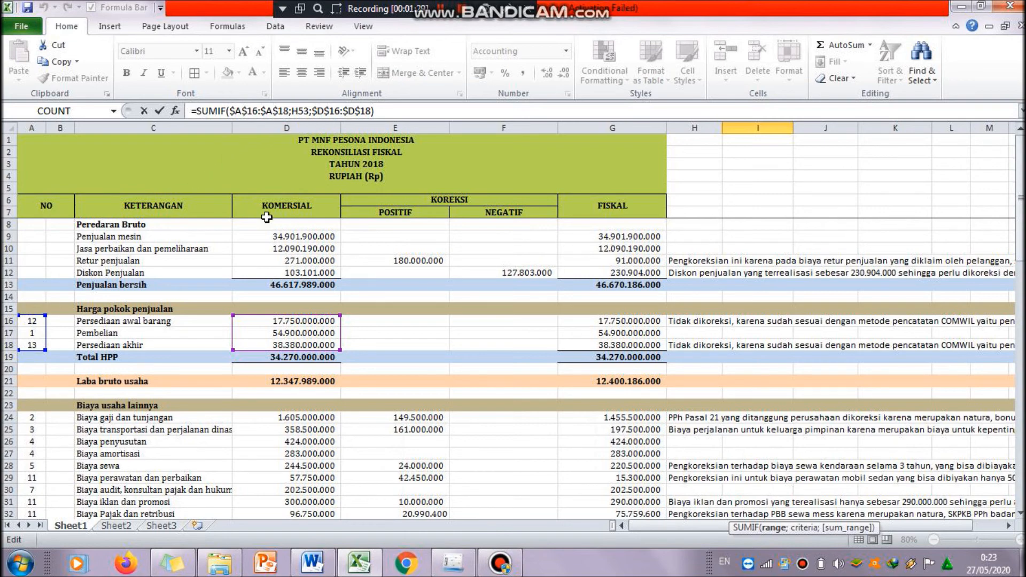
{"action": "left_click_drag", "start_coordinate": [1020, 275], "coordinate": [1020, 422]}
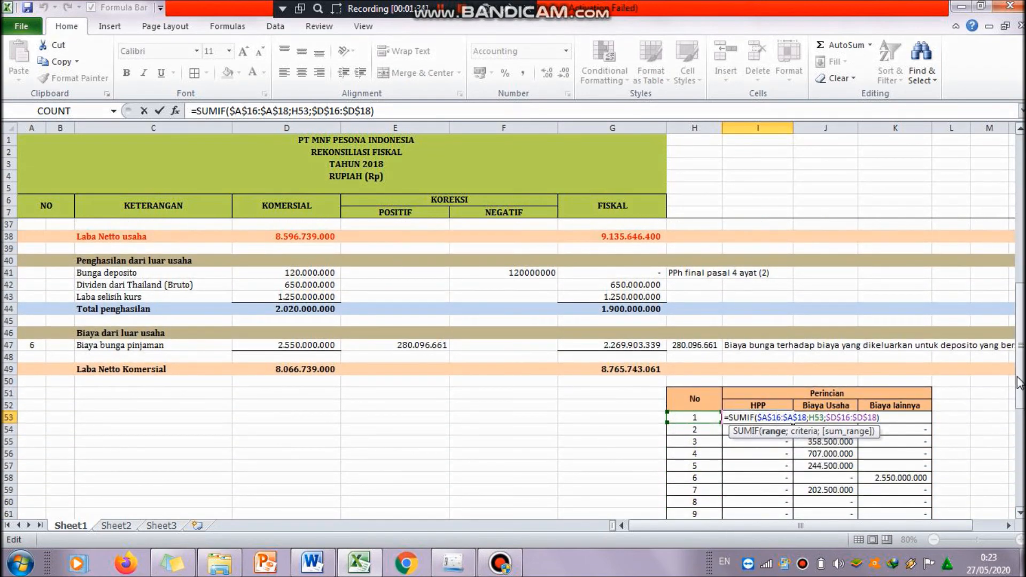
{"action": "left_click_drag", "start_coordinate": [1019, 382], "coordinate": [1022, 220]}
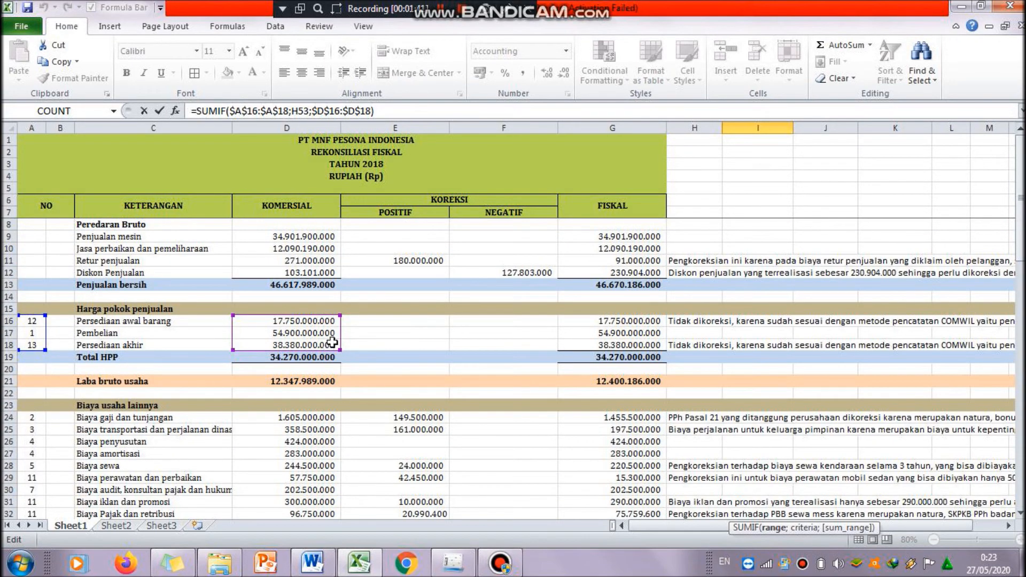
{"action": "left_click_drag", "start_coordinate": [1020, 226], "coordinate": [1020, 369]}
{"action": "key", "text": "Return"}
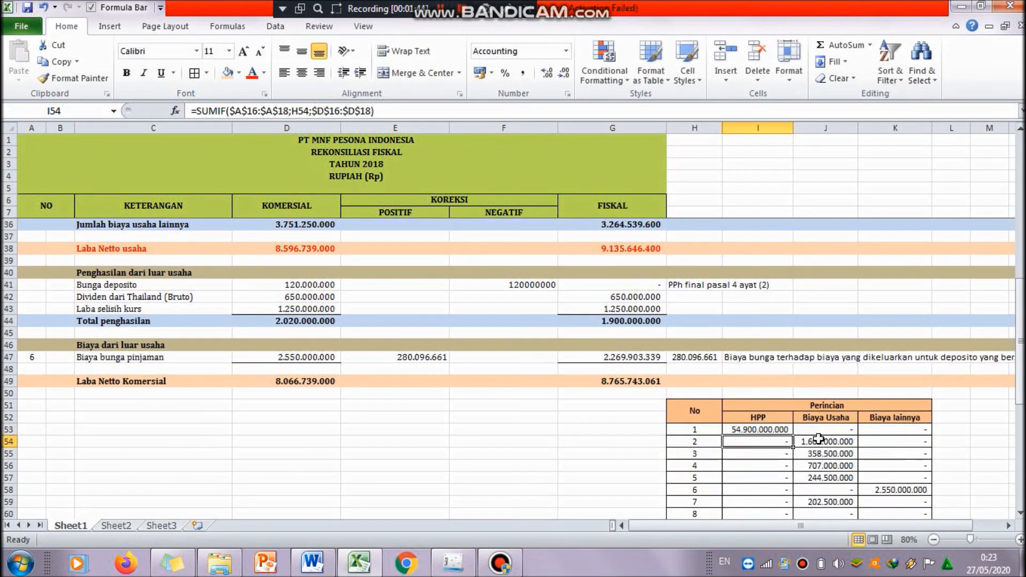
{"action": "left_click", "coordinate": [779, 430]}
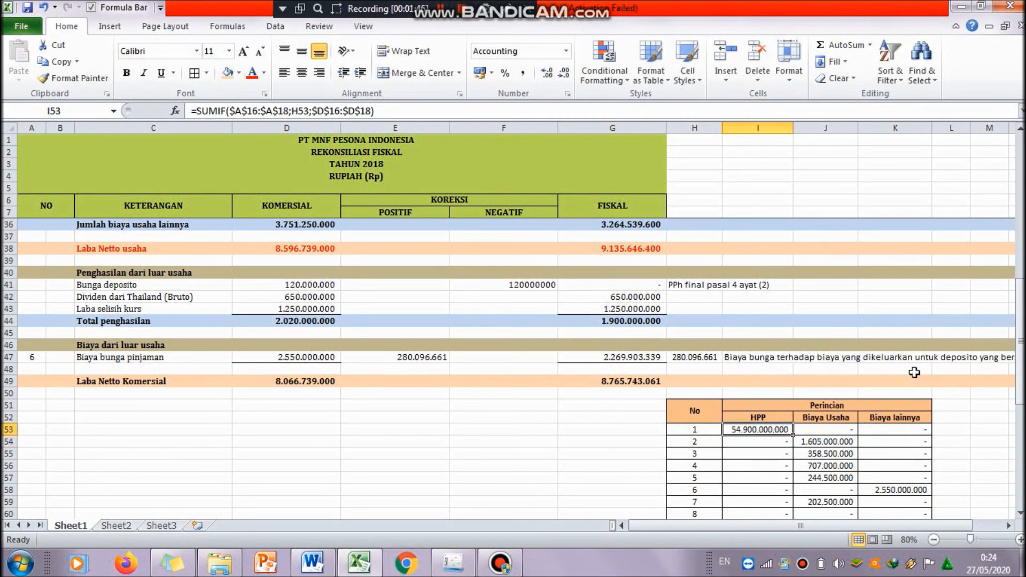
{"action": "left_click_drag", "start_coordinate": [1020, 338], "coordinate": [1020, 373]}
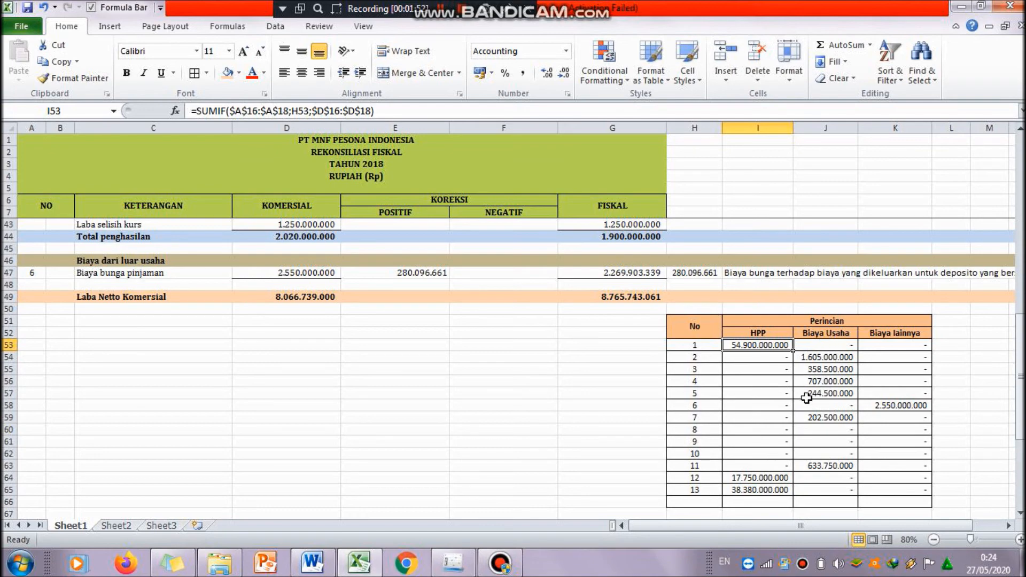
{"action": "double_click", "coordinate": [855, 345]}
{"action": "left_click_drag", "start_coordinate": [1020, 352], "coordinate": [1020, 190]}
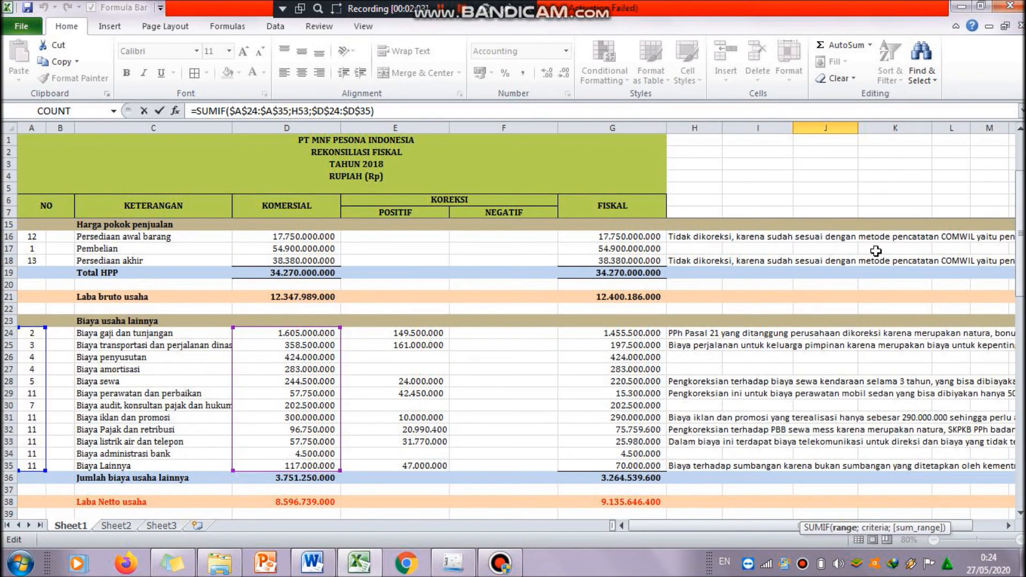
{"action": "left_click_drag", "start_coordinate": [1022, 231], "coordinate": [1020, 389]}
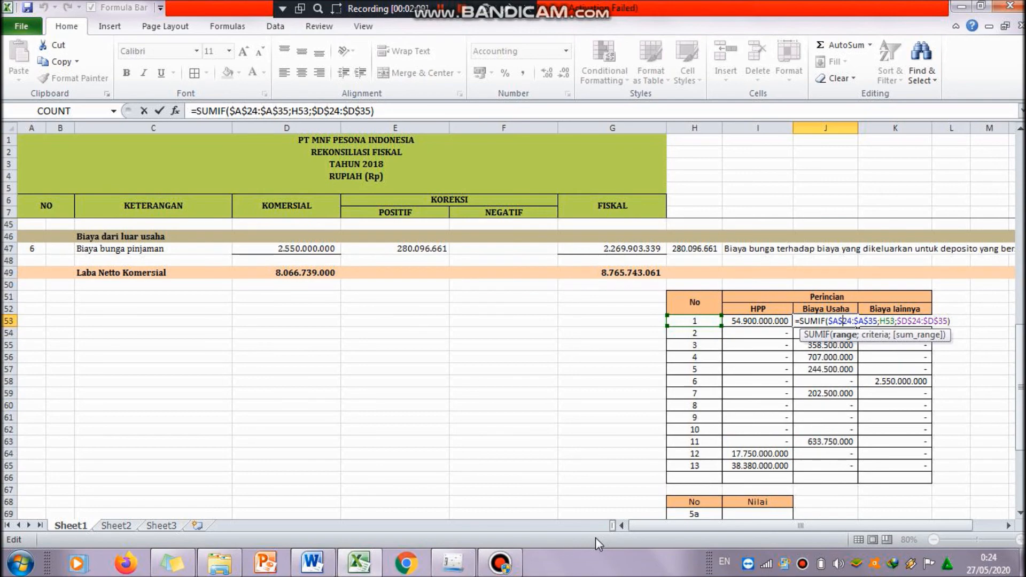
{"action": "key", "text": "Return"}
{"action": "left_click", "coordinate": [453, 563]}
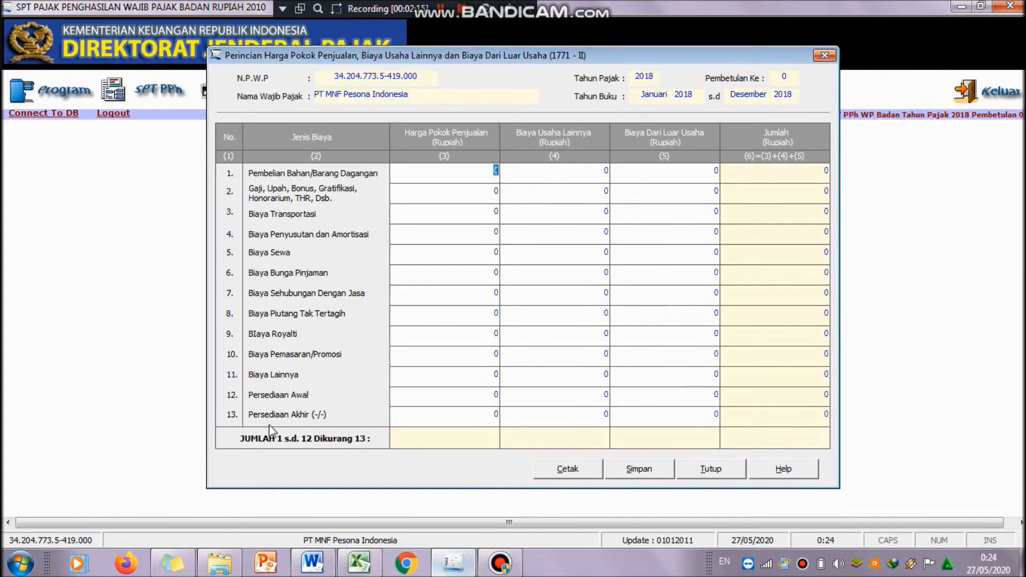
{"action": "left_click", "coordinate": [454, 572]}
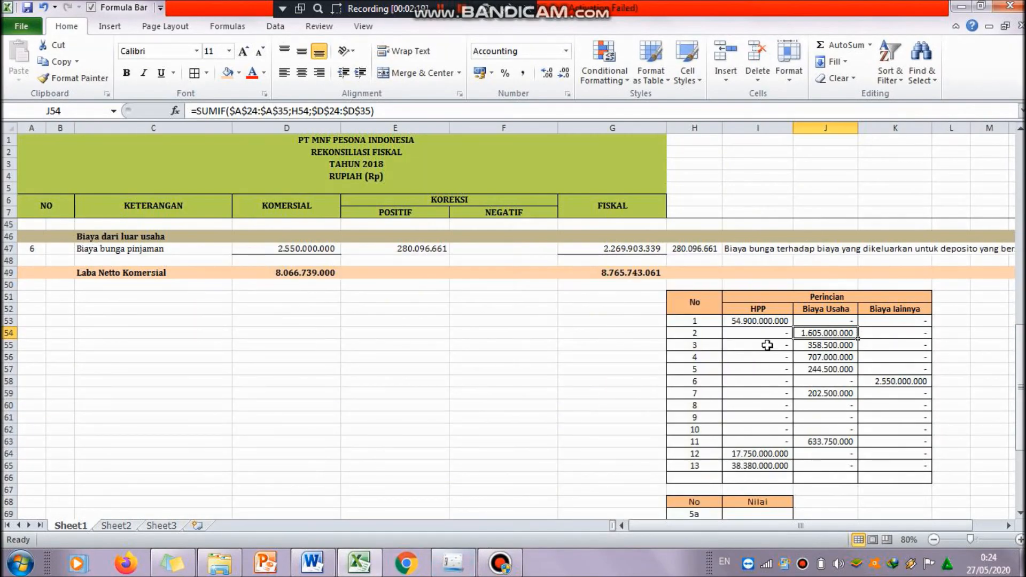
{"action": "left_click", "coordinate": [762, 324]}
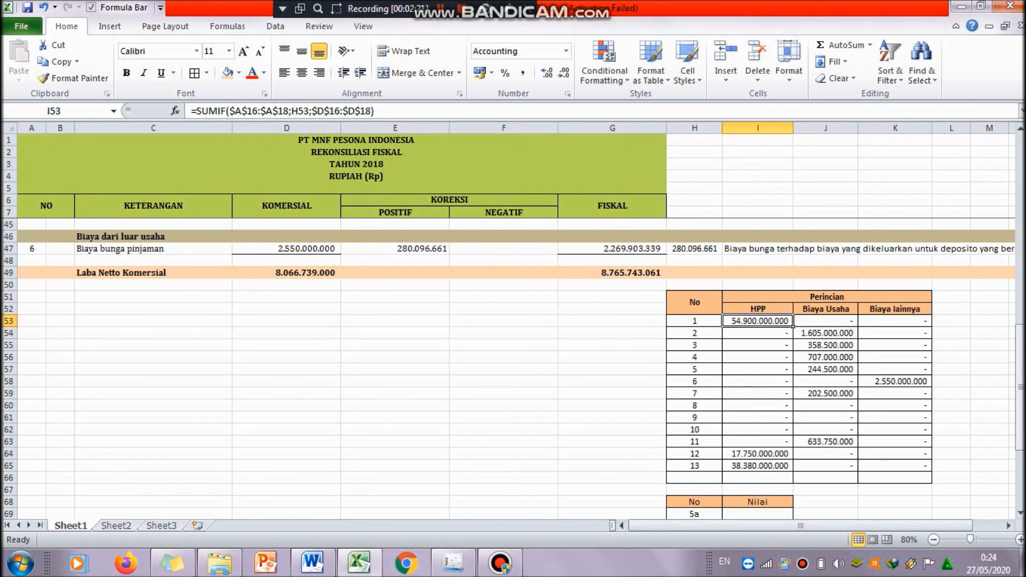
{"action": "left_click", "coordinate": [448, 570]}
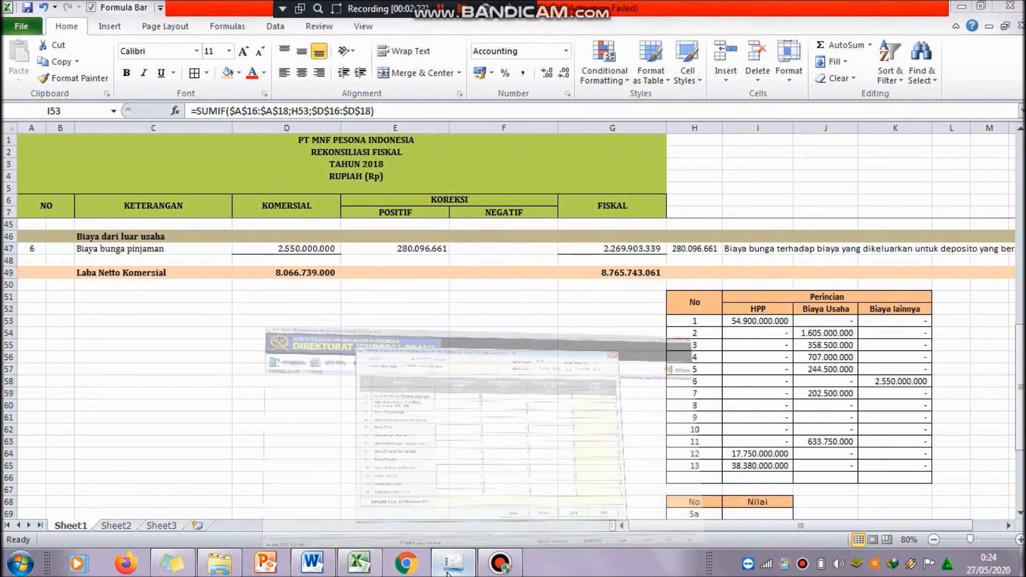
{"action": "type", "text": "5"}
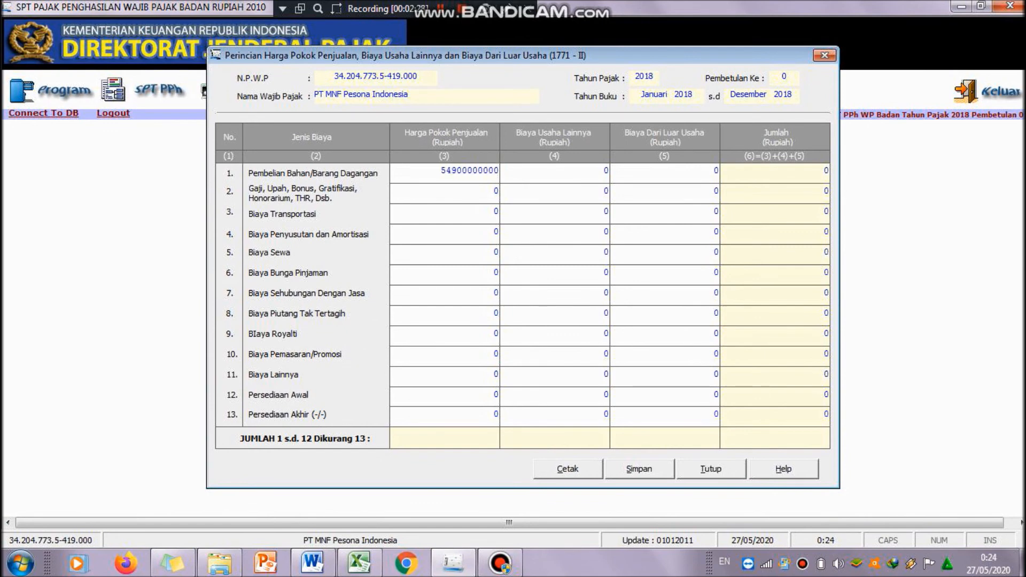
{"action": "type", "text": "4.900.000.000"}
Step: Confirm the purchases amount and enter 17.750.000.000 as the Harga Pokok Penjualan for Persediaan Awal, copied from the Excel breakdown
{"action": "key", "text": "Tab"}
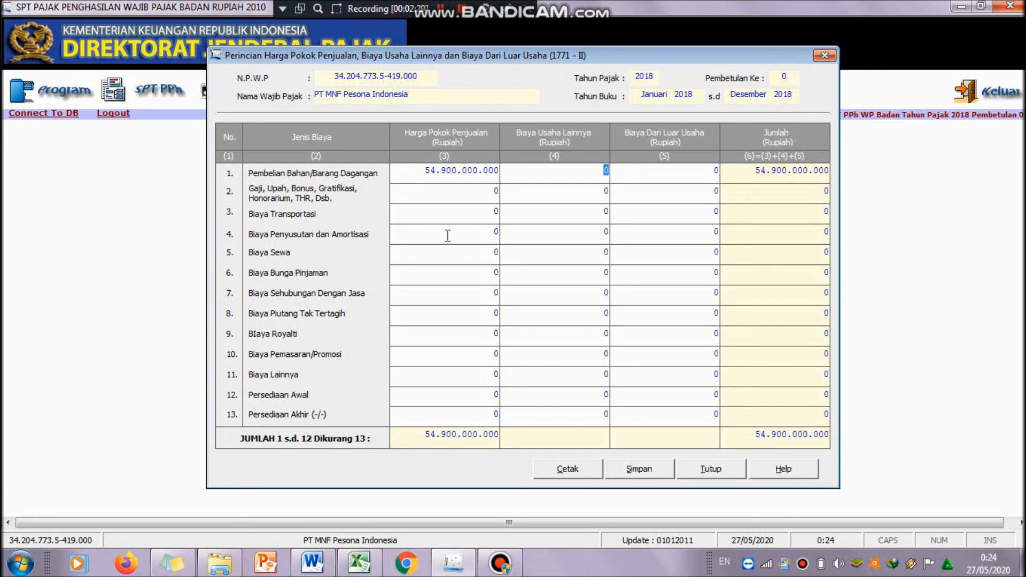
{"action": "left_click", "coordinate": [453, 563]}
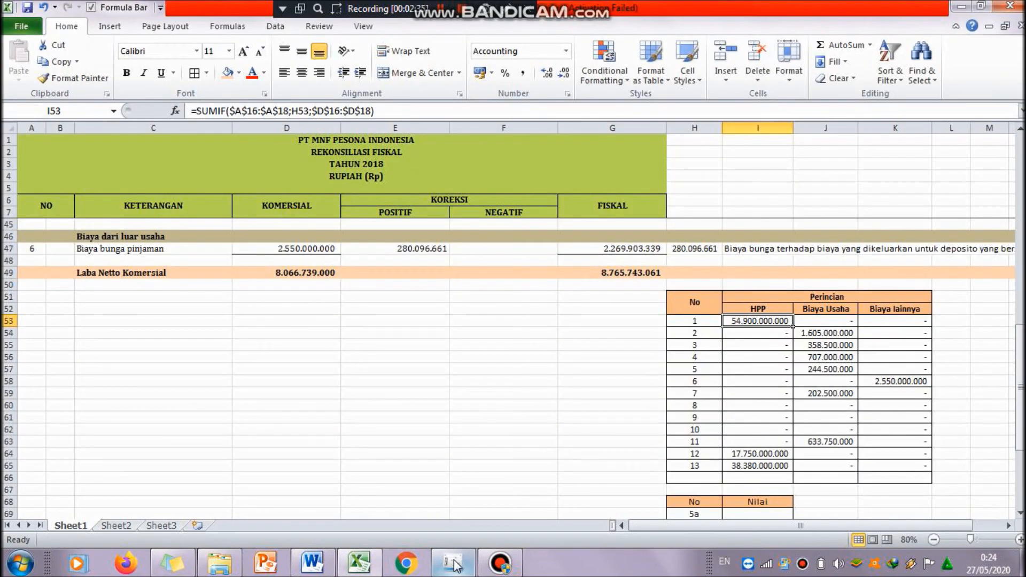
{"action": "left_click", "coordinate": [453, 564]}
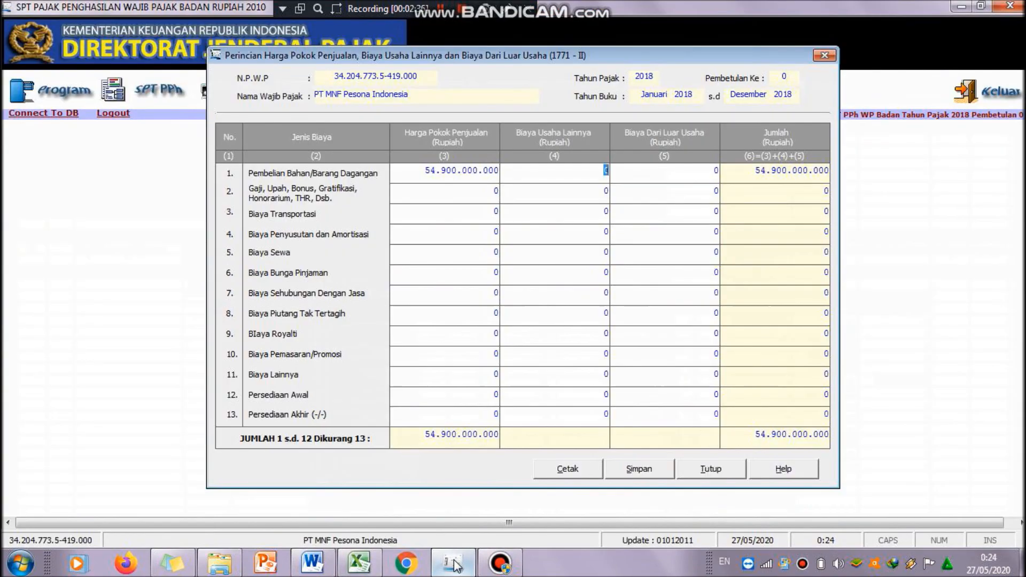
{"action": "left_click", "coordinate": [484, 398]}
{"action": "type", "text": "17.750.000.000"}
{"action": "key", "text": "Tab"}
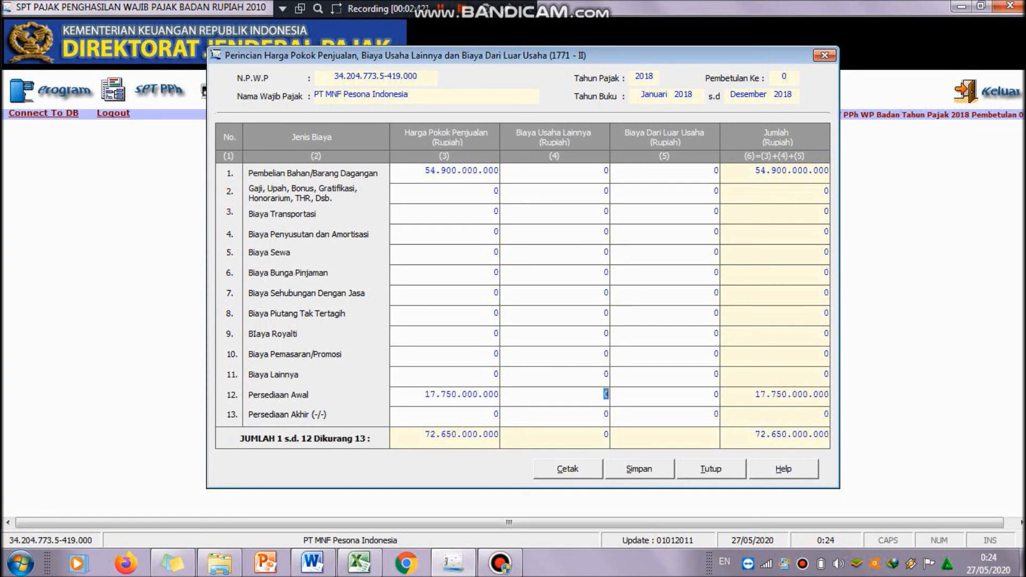
Step: Enter 38.380.000.000 as the Harga Pokok Penjualan for Persediaan Akhir, checking the Excel HPP column
{"action": "left_click", "coordinate": [451, 568]}
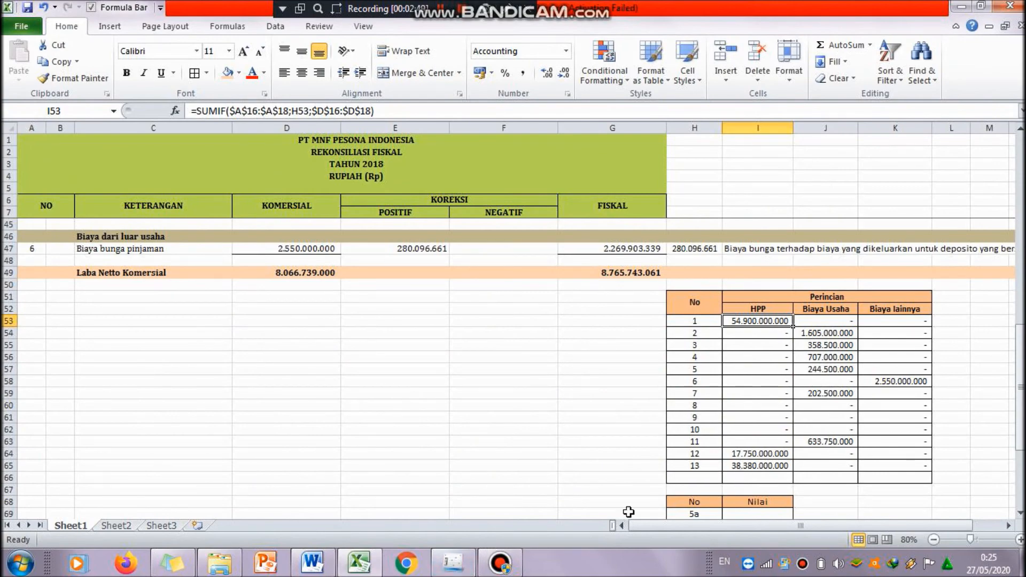
{"action": "left_click", "coordinate": [453, 567]}
{"action": "left_click", "coordinate": [474, 414]}
{"action": "type", "text": "38380000000"}
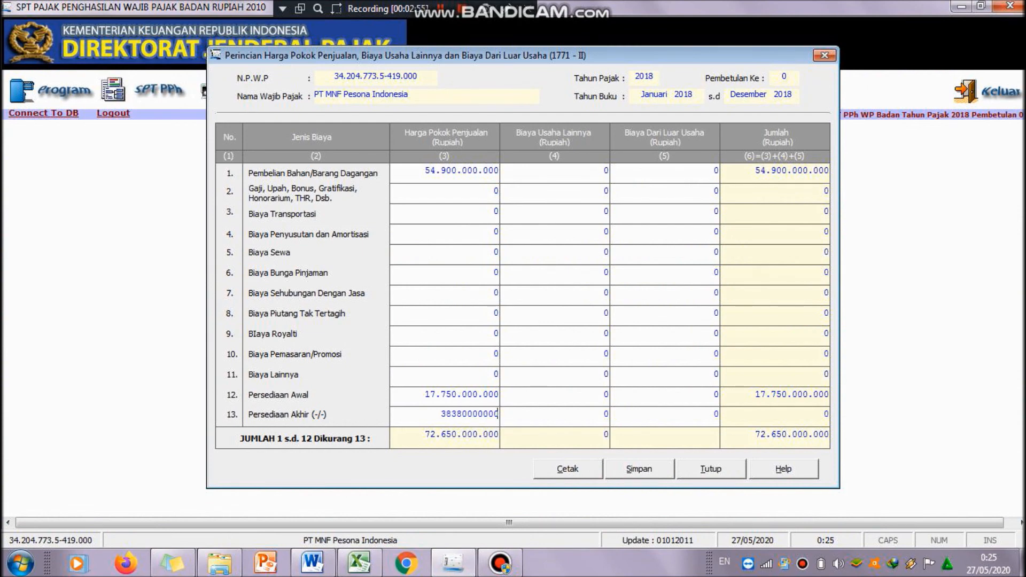
{"action": "key", "text": "Tab"}
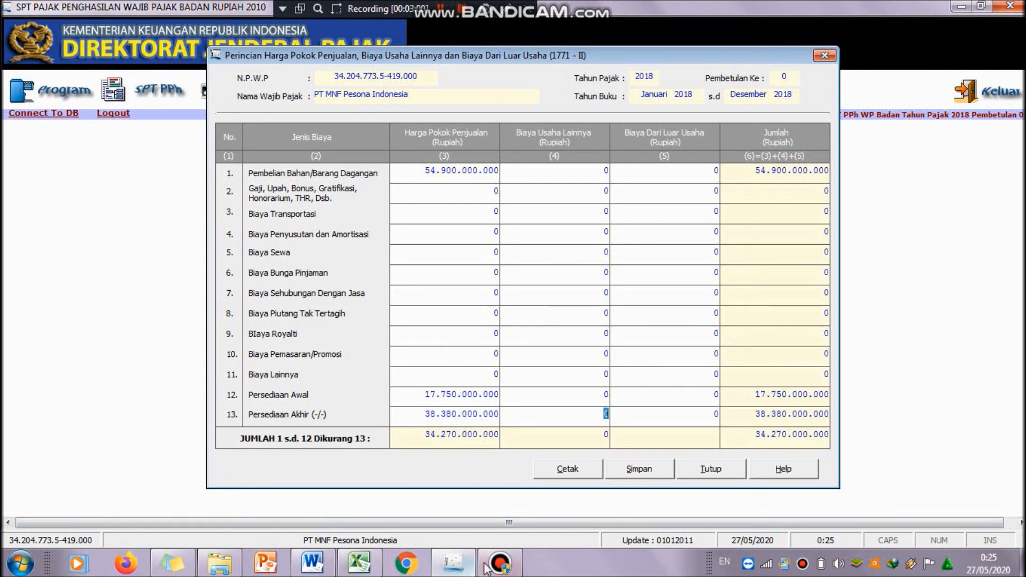
Step: Enter 1.605.000.000 as Biaya Usaha Lainnya for Gaji, Upah, Bonus, taken from the Excel Biaya Usaha column
{"action": "left_click", "coordinate": [460, 566]}
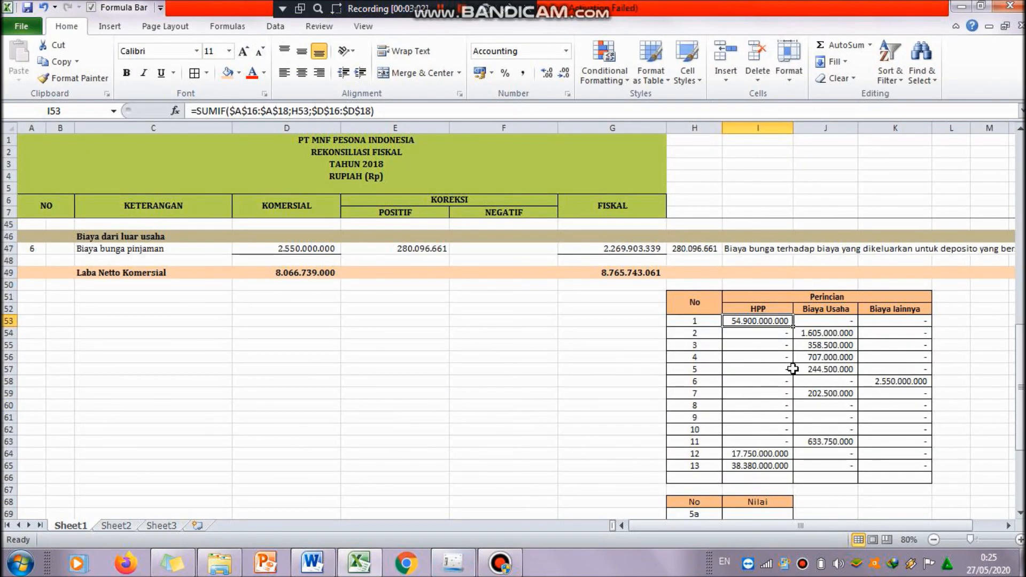
{"action": "left_click", "coordinate": [813, 347]}
{"action": "left_click", "coordinate": [818, 332]}
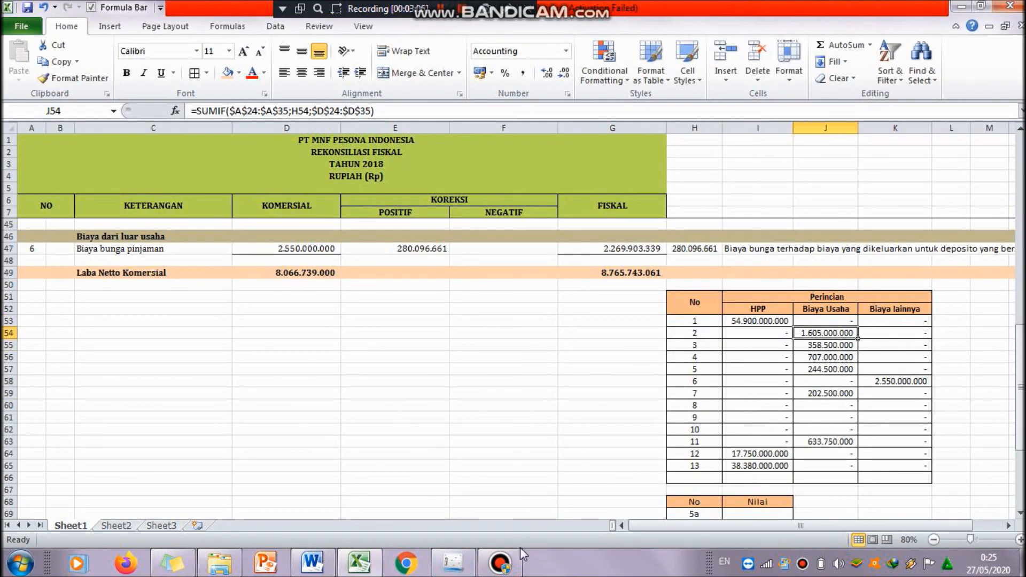
{"action": "left_click", "coordinate": [453, 563]}
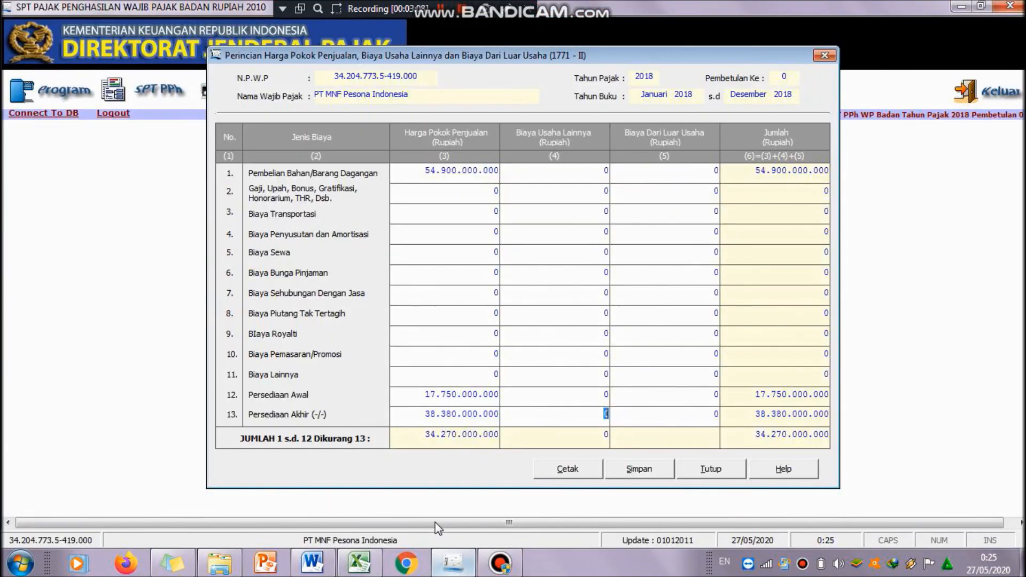
{"action": "left_click", "coordinate": [588, 193]}
{"action": "type", "text": "1.605.000.000"}
{"action": "key", "text": "Tab"}
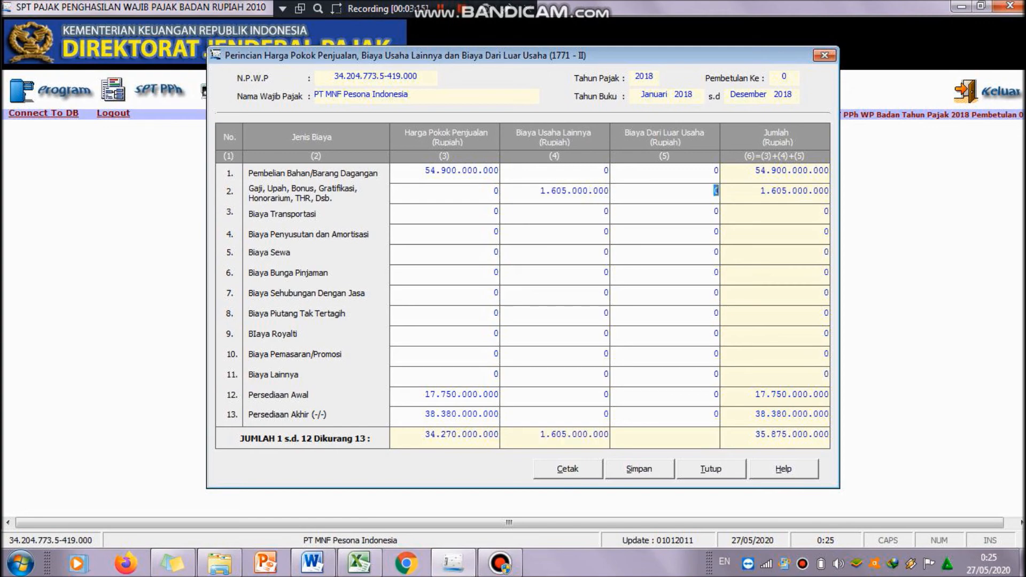
Step: Enter 358.500.000 as Biaya Usaha Lainnya for Biaya Transportasi after checking the Excel breakdown
{"action": "left_click", "coordinate": [454, 566]}
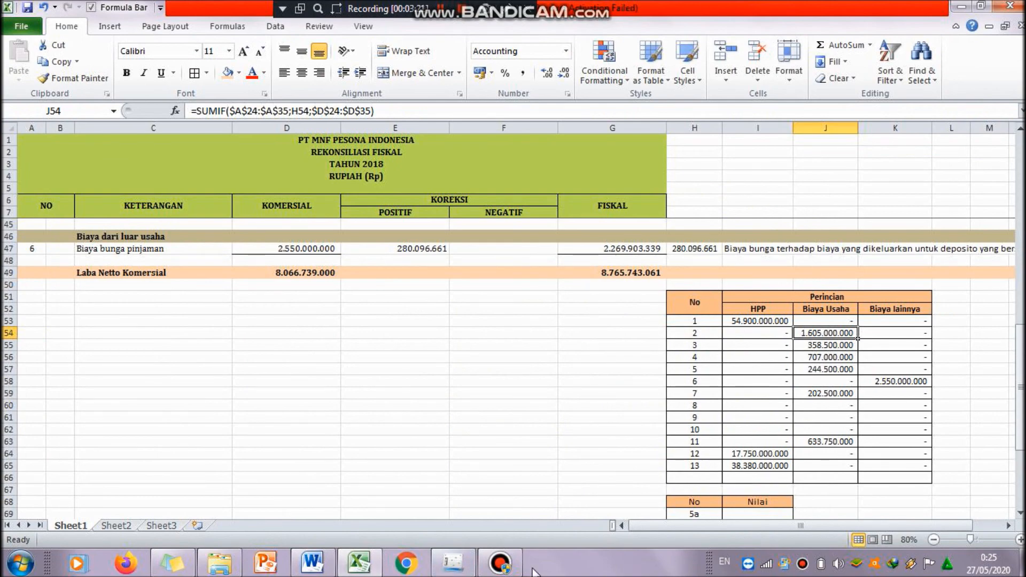
{"action": "left_click", "coordinate": [453, 565]}
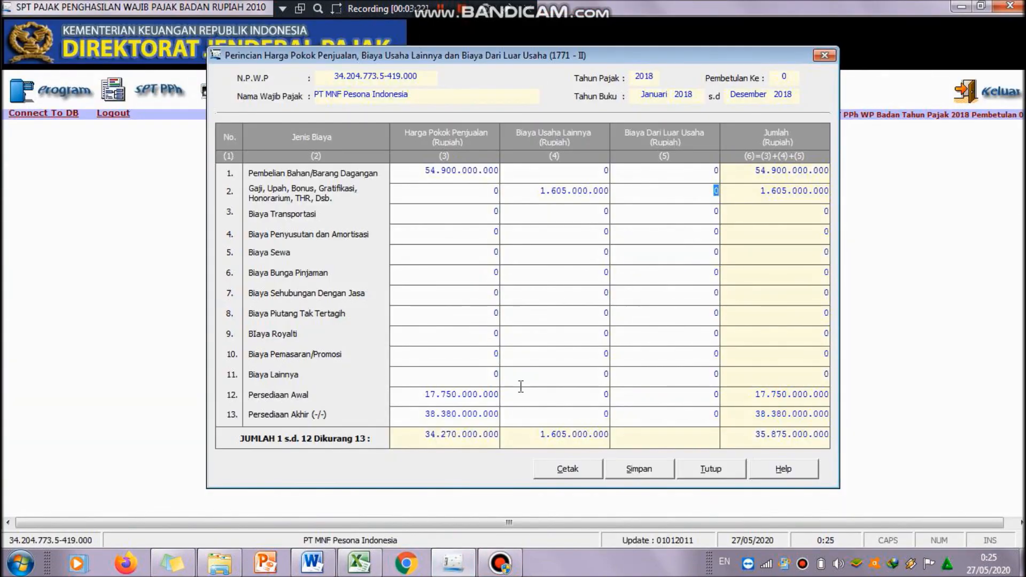
{"action": "left_click", "coordinate": [599, 212]}
{"action": "type", "text": "358.500.000"}
{"action": "key", "text": "Tab"}
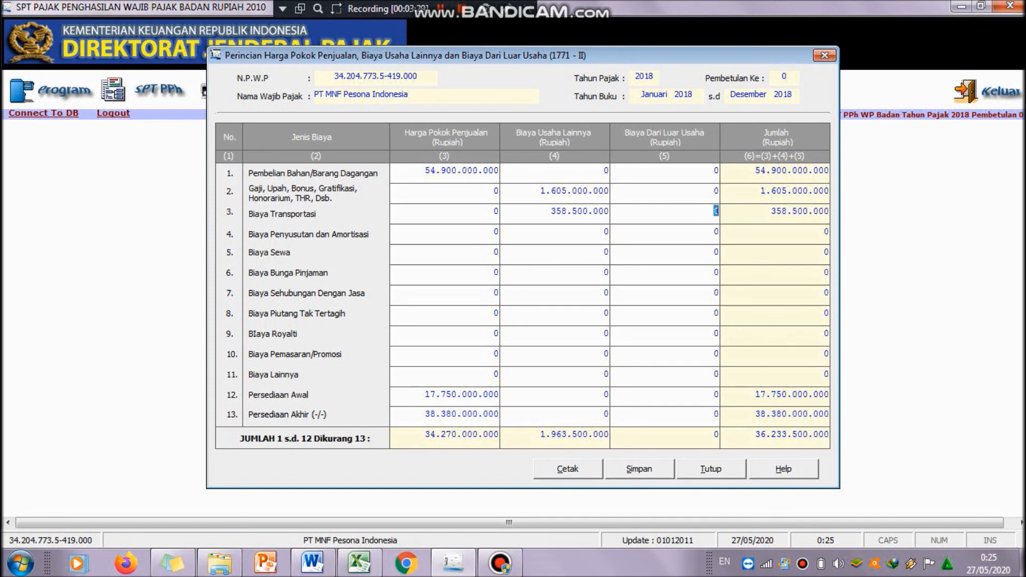
Step: Enter 707.000.000 as Biaya Usaha Lainnya for Biaya Penyusutan dan Amortisasi from the Excel breakdown
{"action": "left_click", "coordinate": [450, 567]}
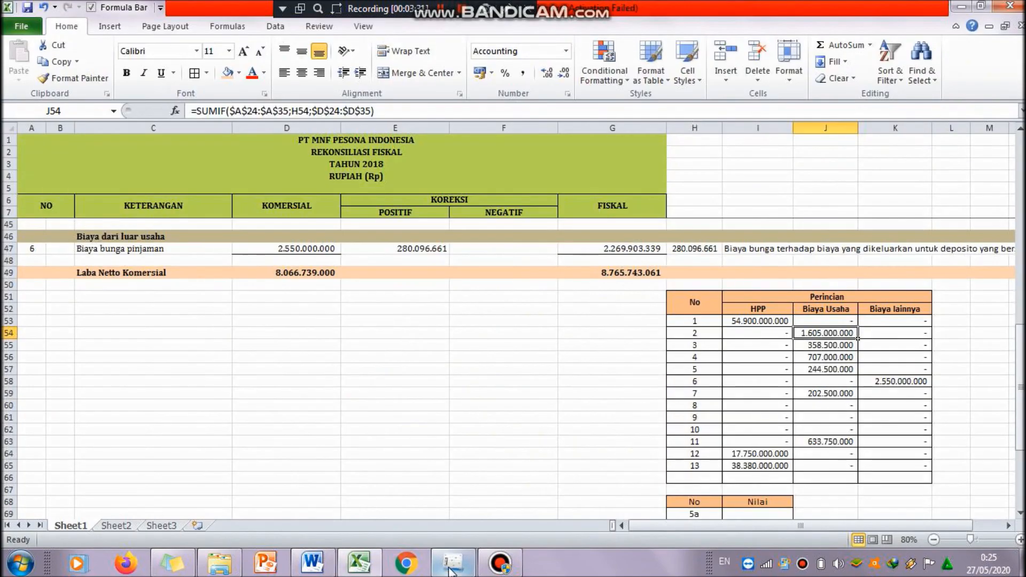
{"action": "left_click", "coordinate": [810, 358]}
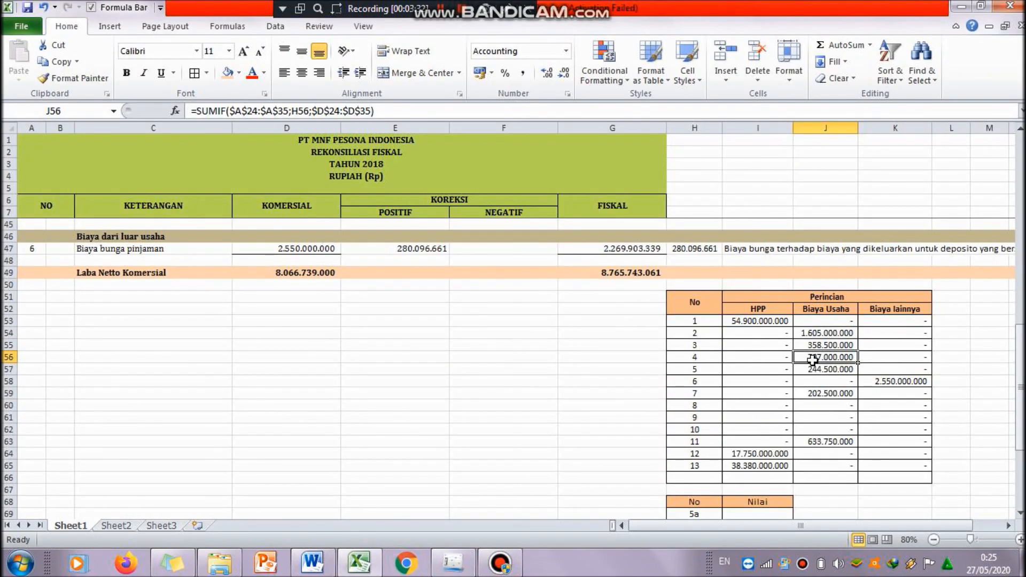
{"action": "left_click", "coordinate": [453, 563]}
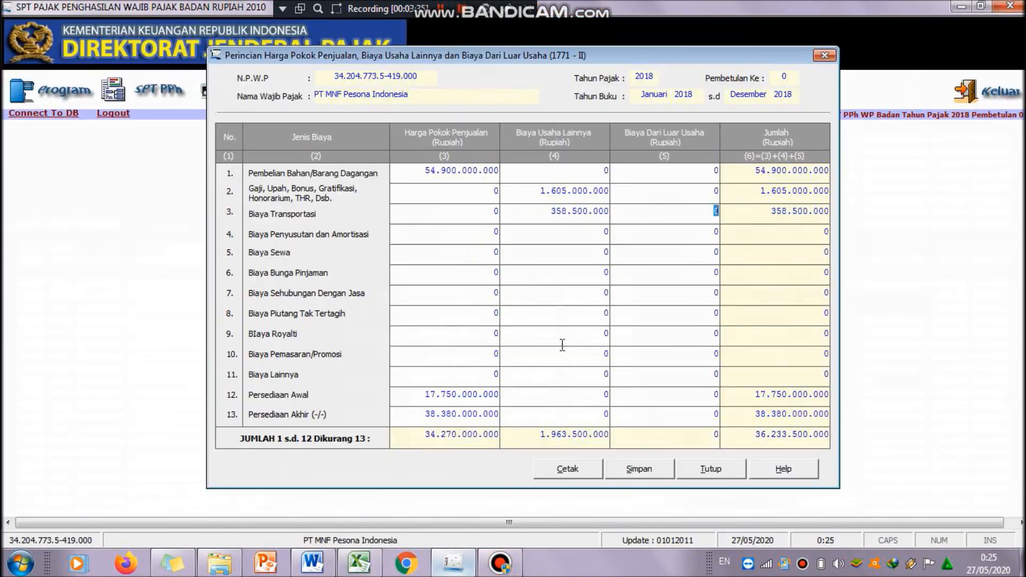
{"action": "left_click", "coordinate": [601, 241]}
{"action": "type", "text": "707.000.000"}
{"action": "key", "text": "Tab"}
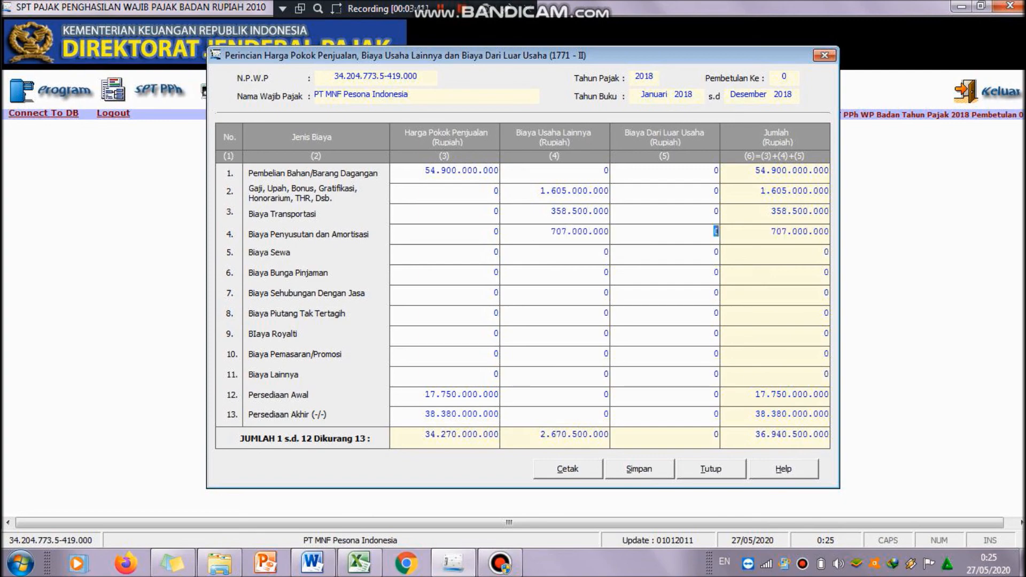
Step: Enter 244.500.000 as Biaya Usaha Lainnya for Biaya Sewa from the Excel breakdown
{"action": "left_click", "coordinate": [451, 572]}
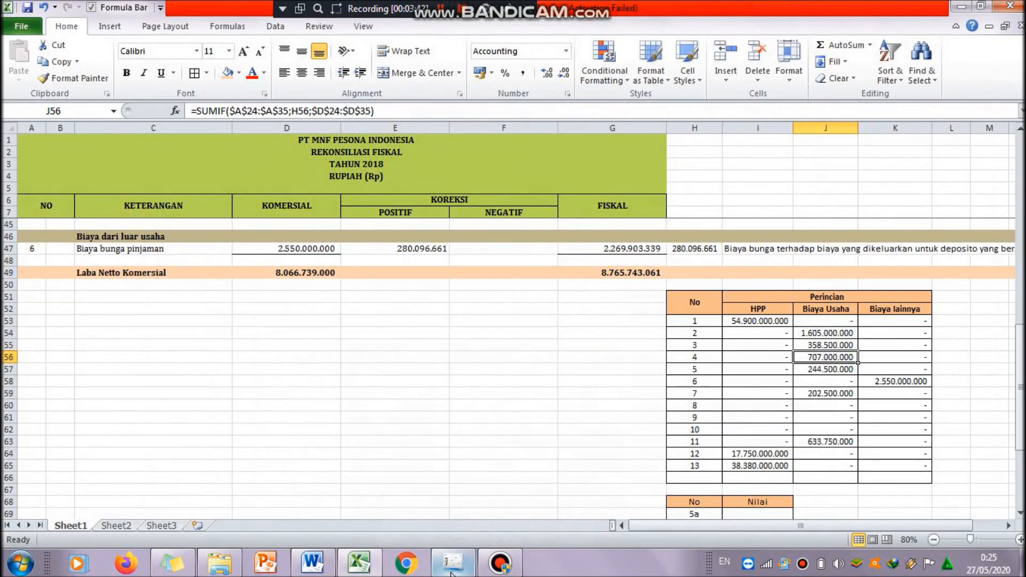
{"action": "left_click", "coordinate": [832, 372]}
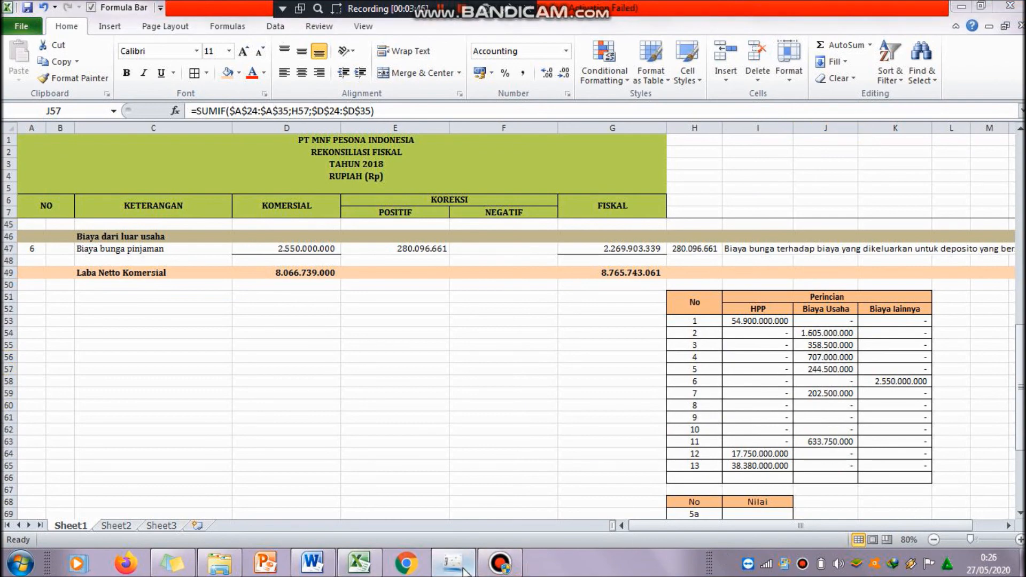
{"action": "left_click", "coordinate": [451, 569]}
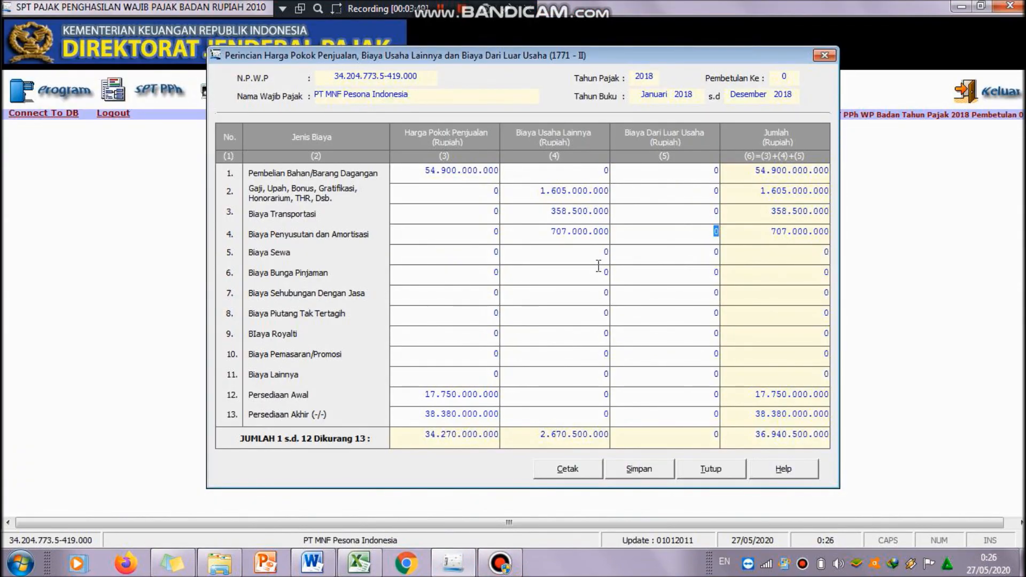
{"action": "left_click", "coordinate": [608, 254]}
{"action": "type", "text": "2445"}
{"action": "key", "text": "BackSpace"}
{"action": "key", "text": "BackSpace"}
{"action": "key", "text": "BackSpace"}
{"action": "type", "text": "244.500.000"}
{"action": "key", "text": "Tab"}
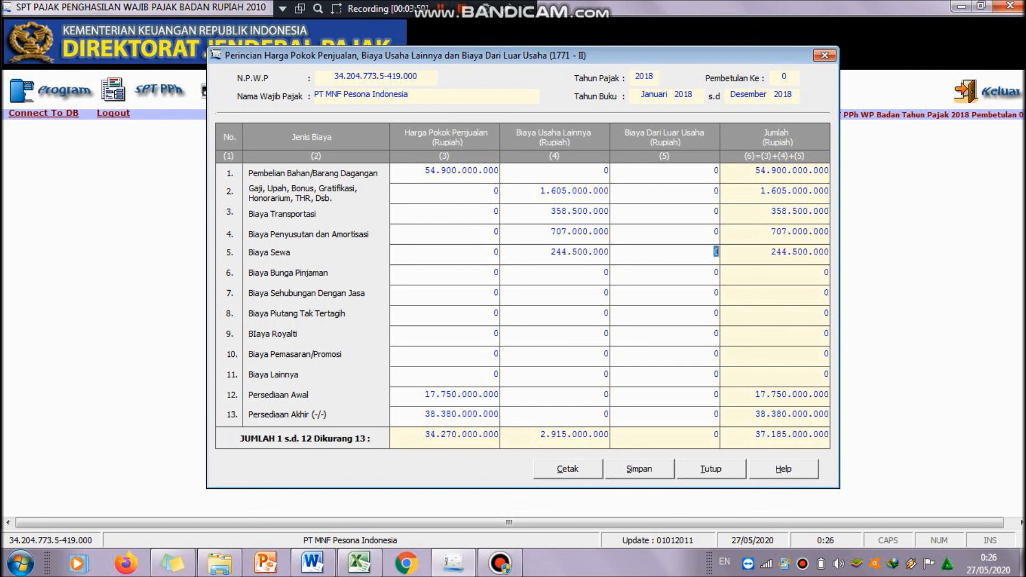
Step: Enter 202.500.000 as Biaya Usaha Lainnya for Biaya Sehubungan Dengan Jasa from the Excel breakdown
{"action": "left_click", "coordinate": [449, 571]}
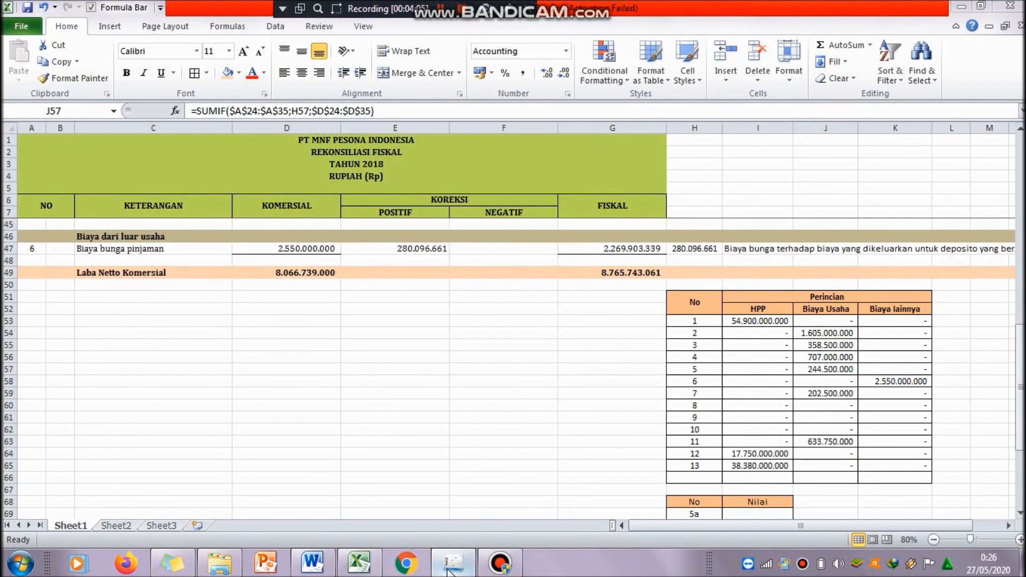
{"action": "left_click", "coordinate": [447, 571]}
{"action": "left_click", "coordinate": [601, 294]}
{"action": "type", "text": "202.500.000"}
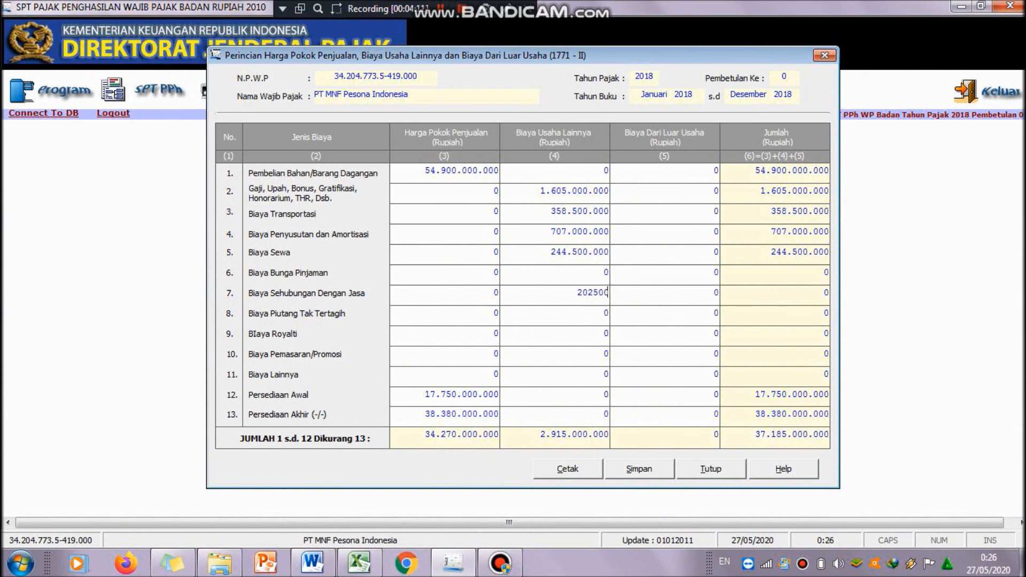
{"action": "key", "text": "Tab"}
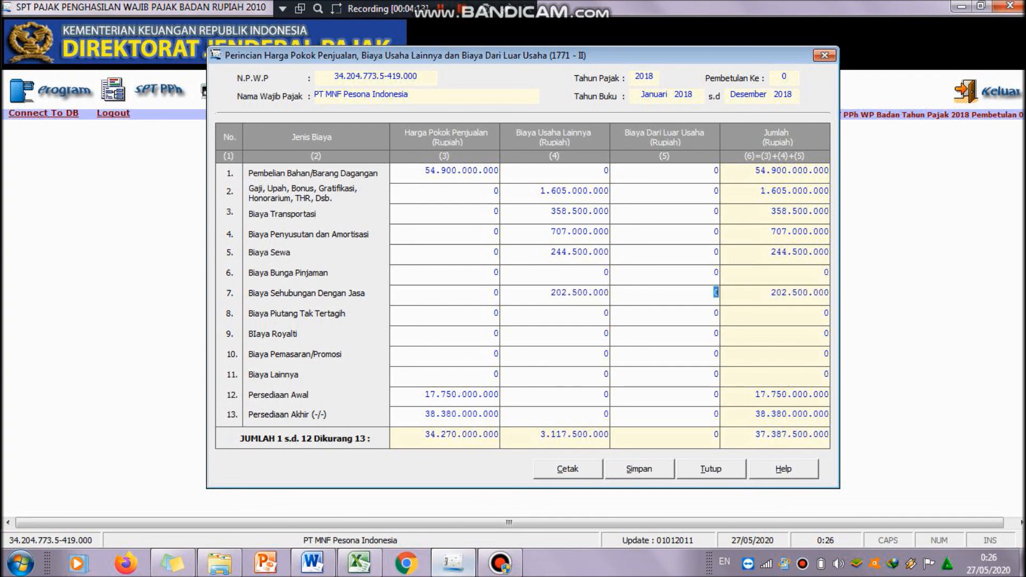
Step: Enter 633.750.000 as Biaya Usaha Lainnya for Biaya Lainnya, checking item 11 in Excel
{"action": "left_click", "coordinate": [451, 566]}
{"action": "left_click", "coordinate": [829, 442]}
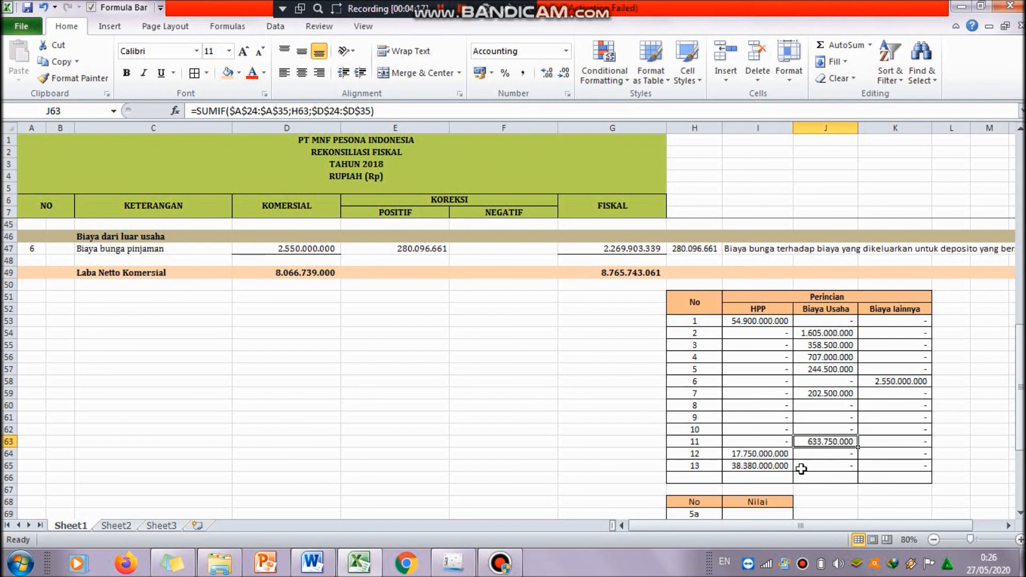
{"action": "left_click", "coordinate": [453, 564]}
{"action": "left_click", "coordinate": [607, 374]}
{"action": "type", "text": "63375000"}
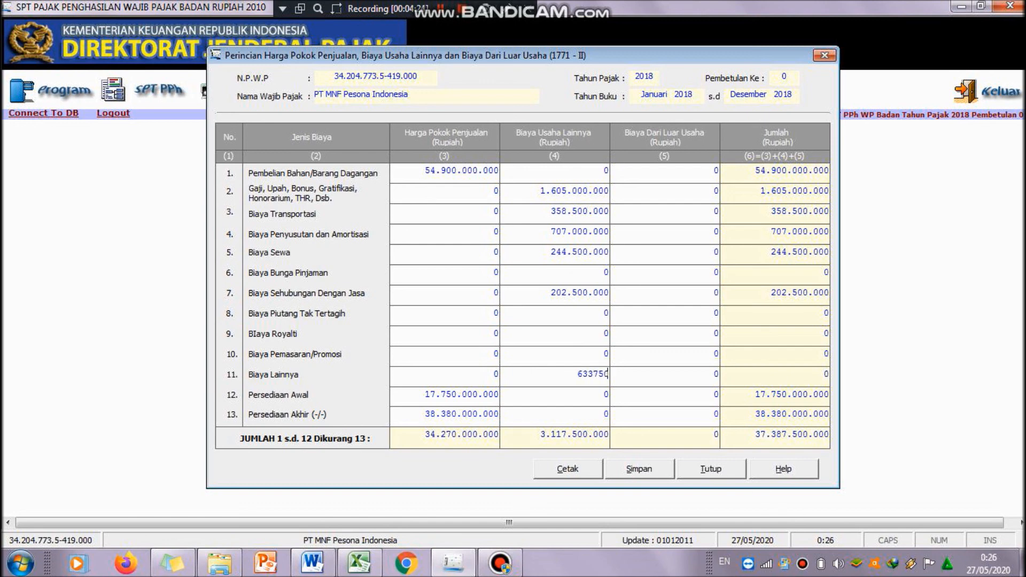
{"action": "key", "text": "Tab"}
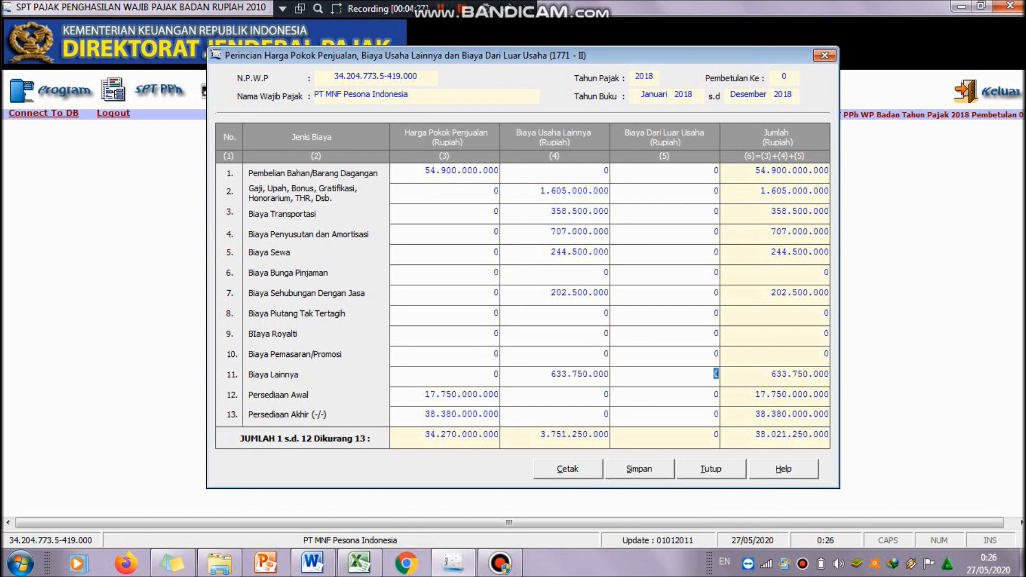
Step: Enter 2.550.000.000 as Biaya Dari Luar Usaha for Biaya Bunga Pinjaman, taken from the Excel Biaya lainnya column
{"action": "left_click", "coordinate": [450, 567]}
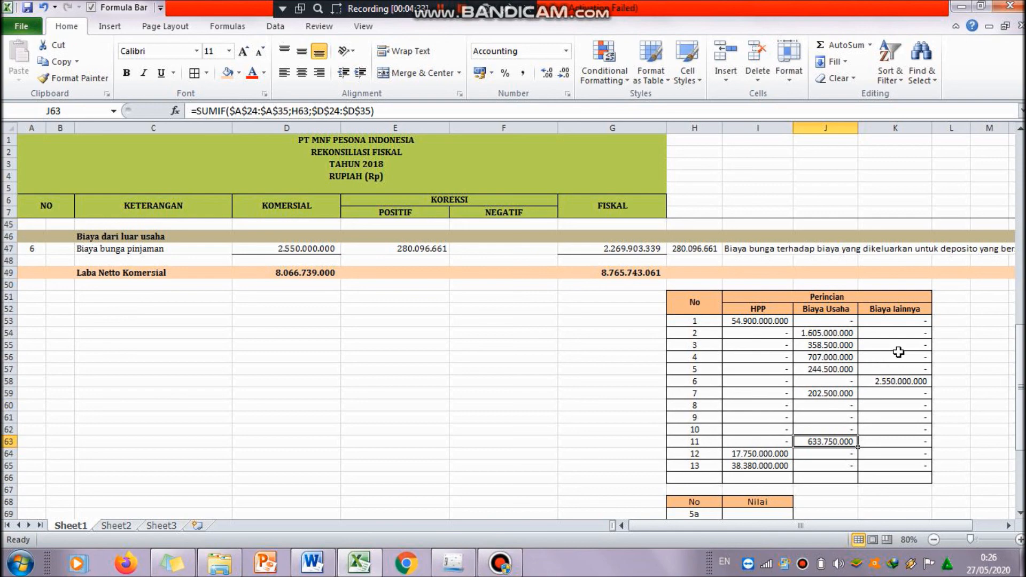
{"action": "left_click", "coordinate": [897, 381]}
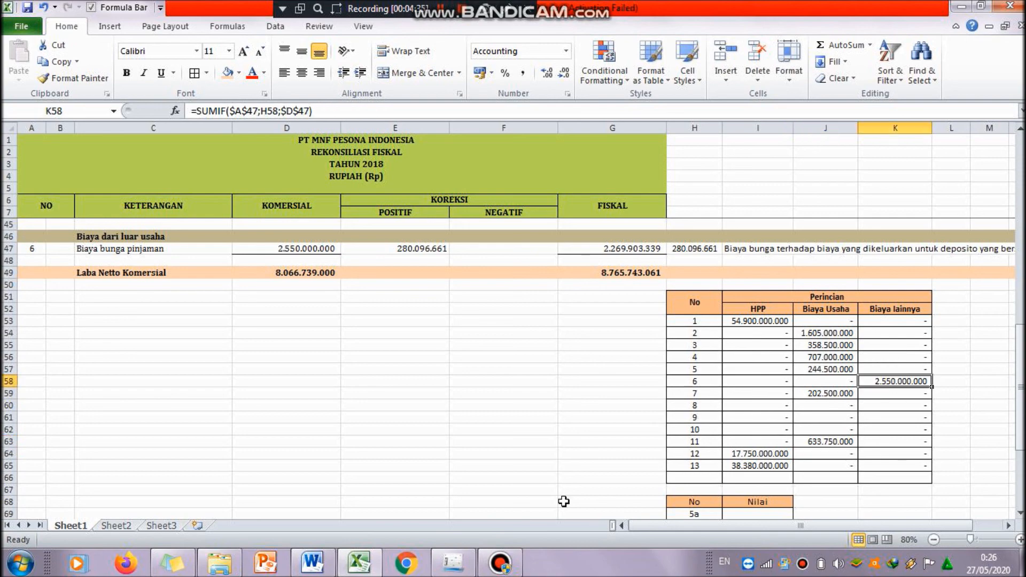
{"action": "left_click", "coordinate": [446, 564]}
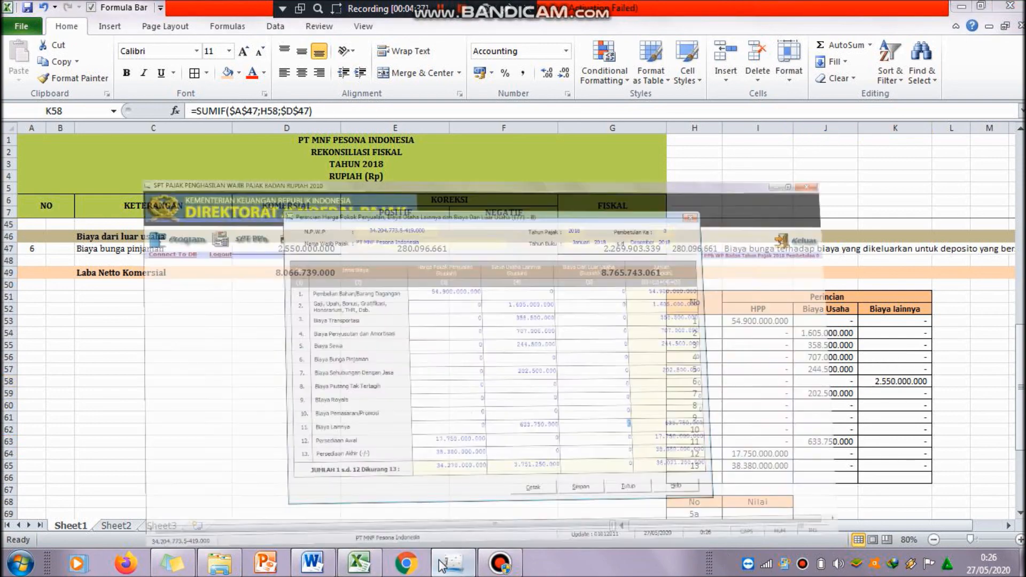
{"action": "left_click", "coordinate": [701, 271]}
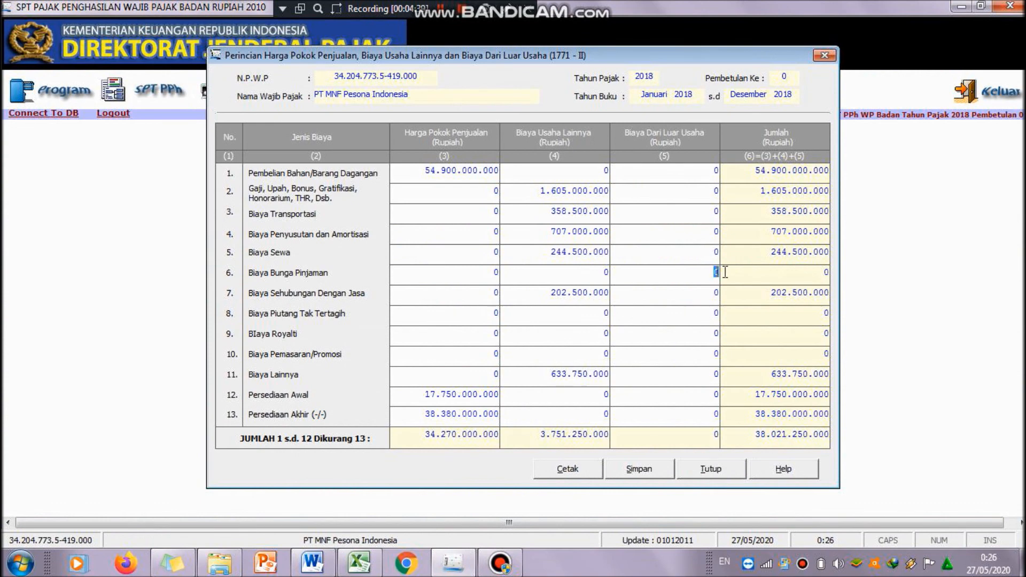
{"action": "type", "text": "2.550.000.000"}
{"action": "key", "text": "Tab"}
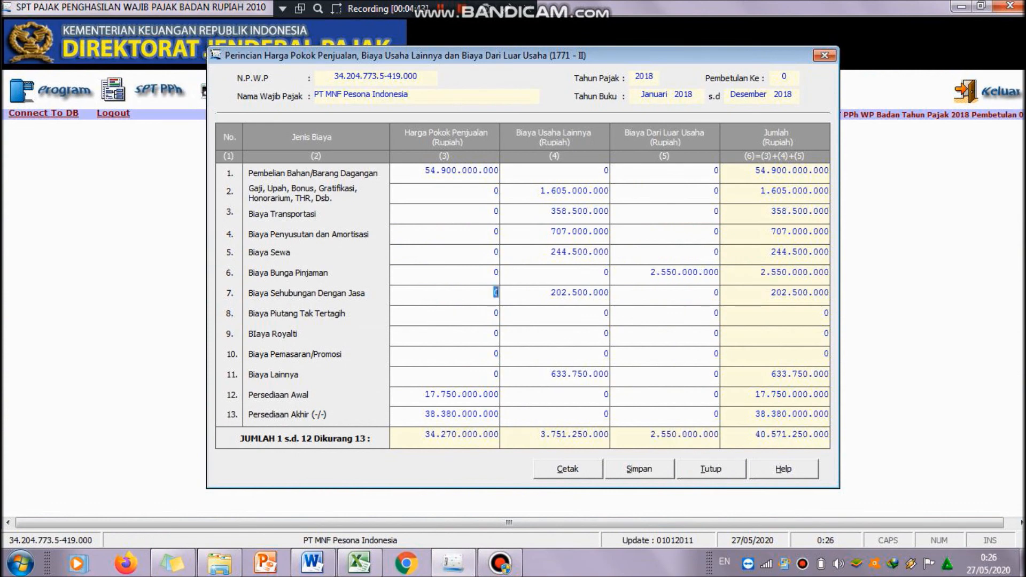
{"action": "left_click", "coordinate": [678, 367]}
{"action": "left_click", "coordinate": [781, 353]}
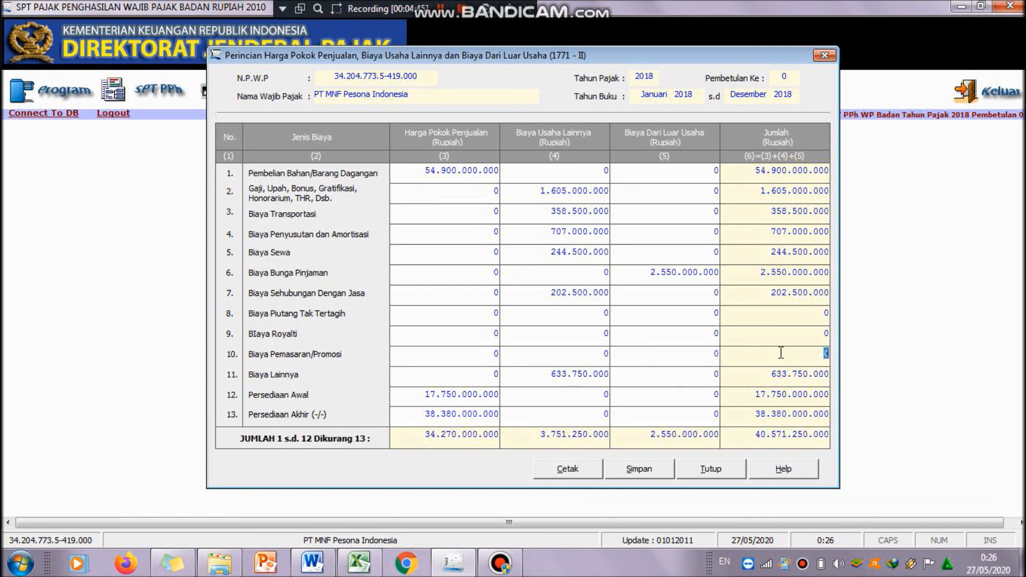
{"action": "left_click", "coordinate": [439, 10]}
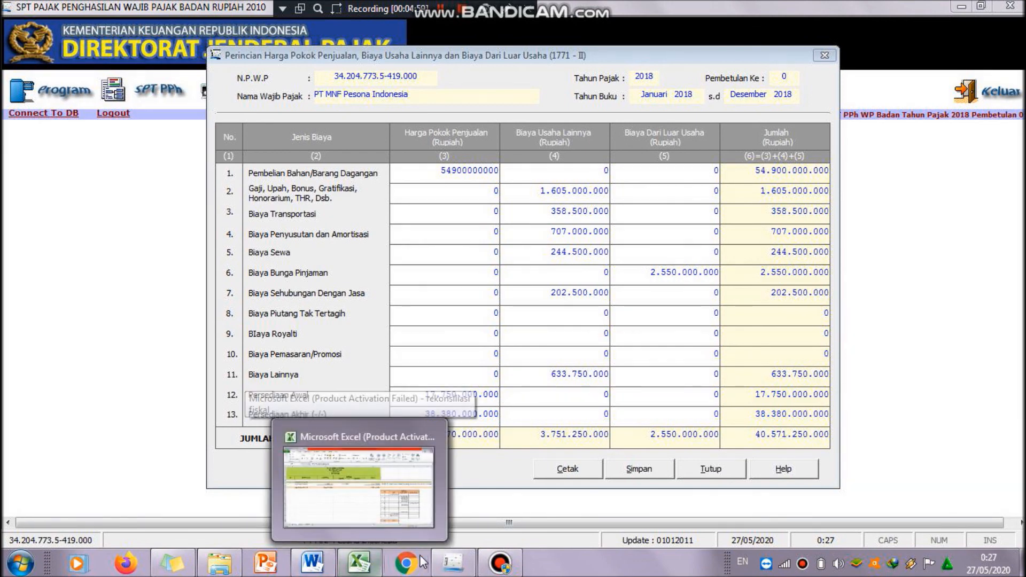
Step: Compare the 1771-II column totals against the Excel totals for HPP, Jumlah biaya usaha lainnya and Biaya bunga pinjaman
{"action": "left_click", "coordinate": [348, 567]}
{"action": "left_click_drag", "start_coordinate": [1022, 373], "coordinate": [1022, 315]}
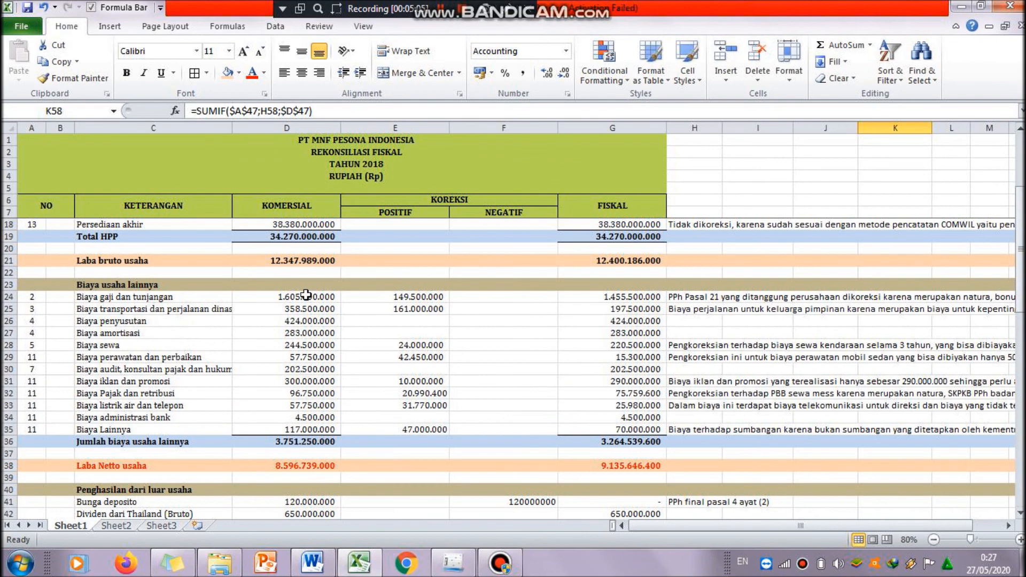
{"action": "left_click", "coordinate": [313, 240]}
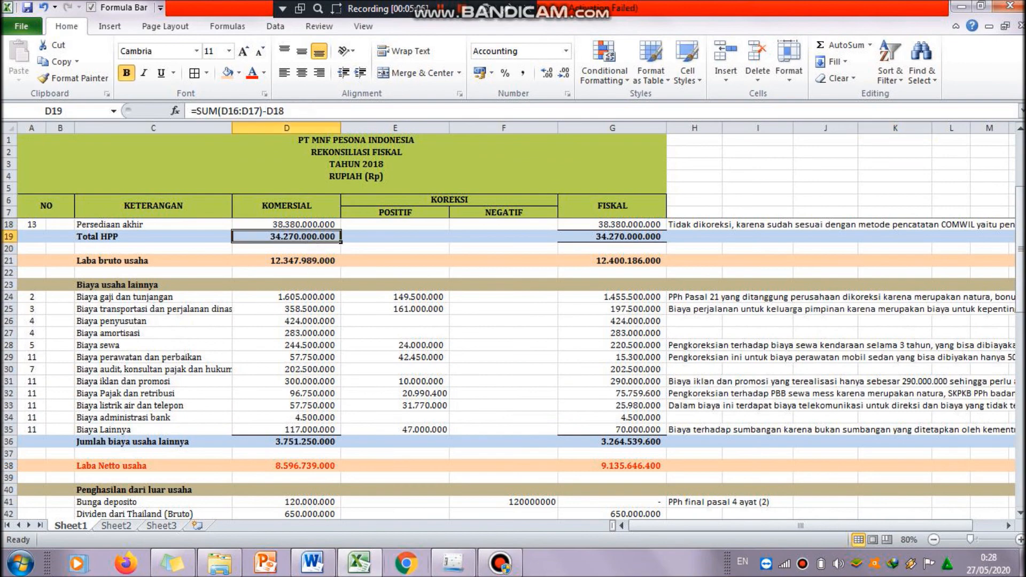
{"action": "left_click", "coordinate": [453, 563]}
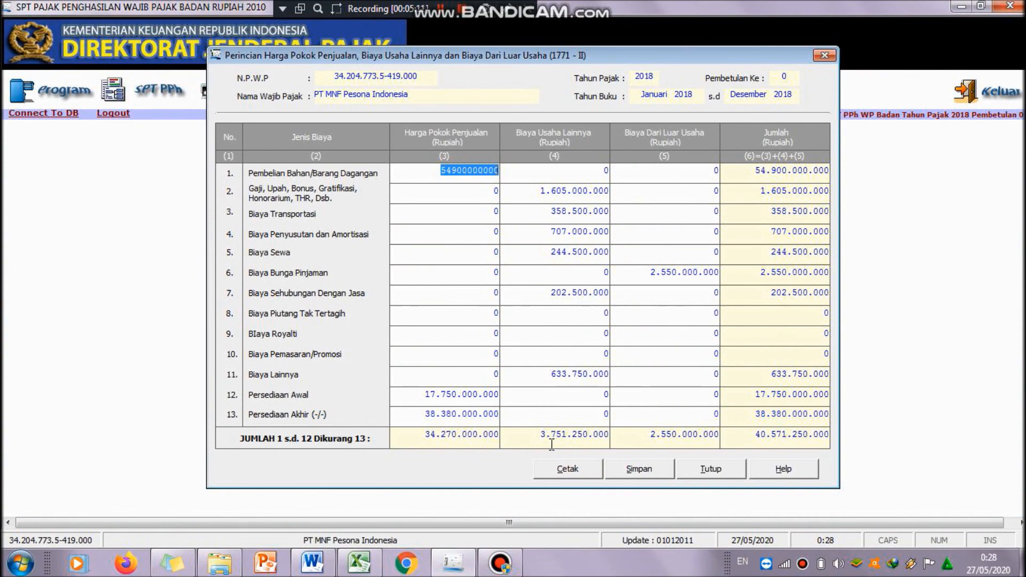
{"action": "left_click", "coordinate": [461, 561]}
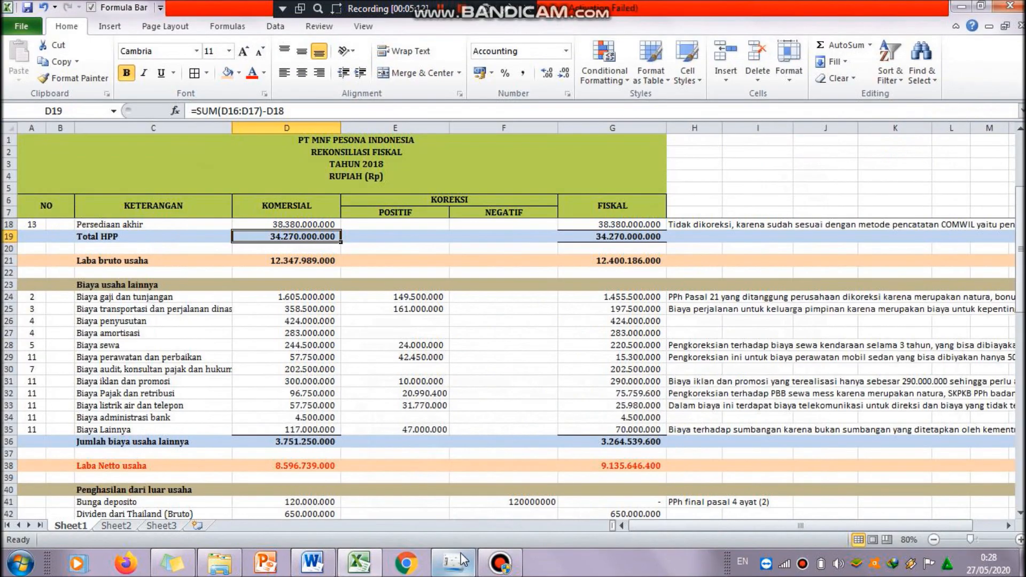
{"action": "left_click", "coordinate": [314, 444]}
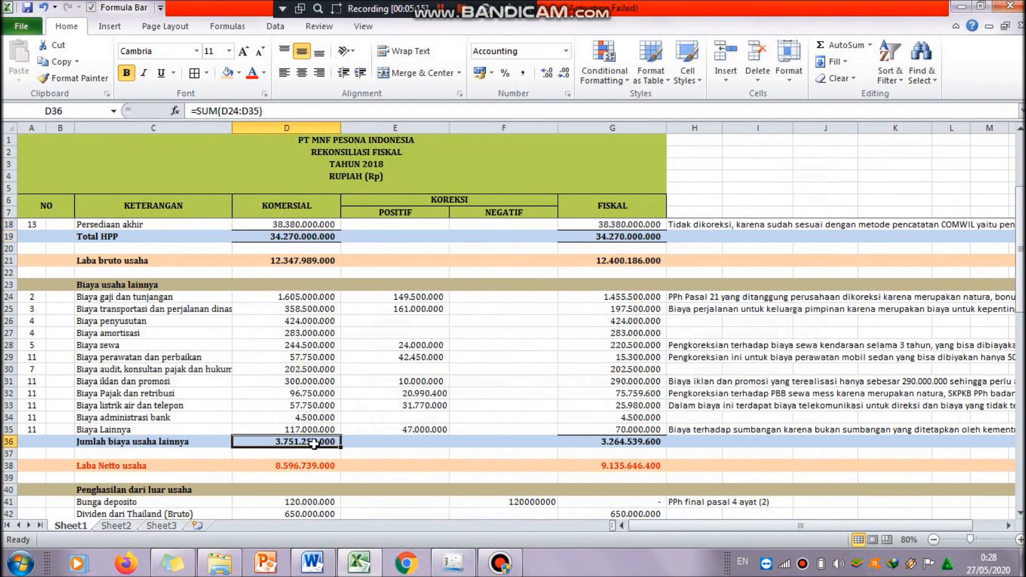
{"action": "left_click_drag", "start_coordinate": [1021, 266], "coordinate": [1021, 334]}
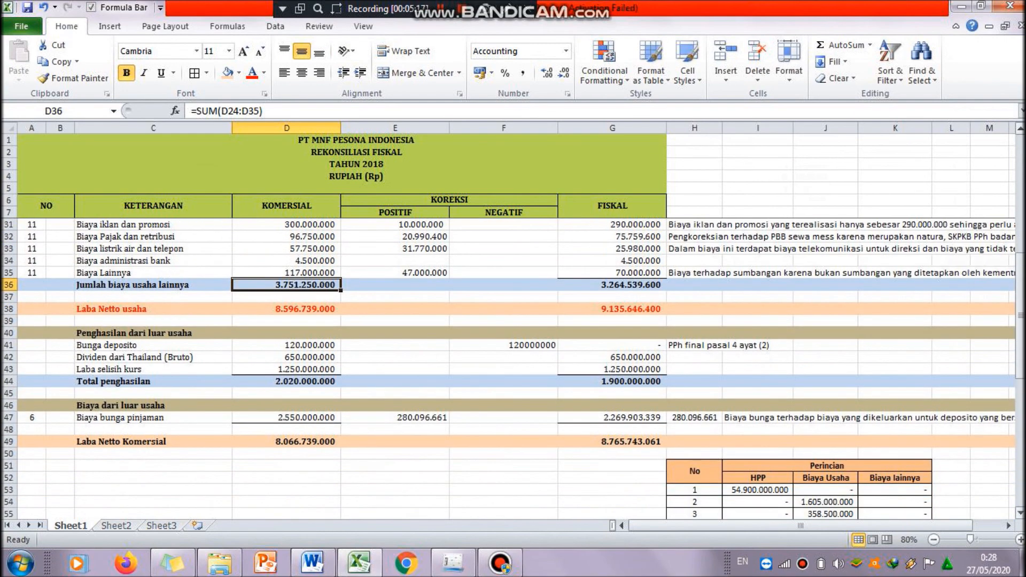
{"action": "left_click", "coordinate": [316, 417]}
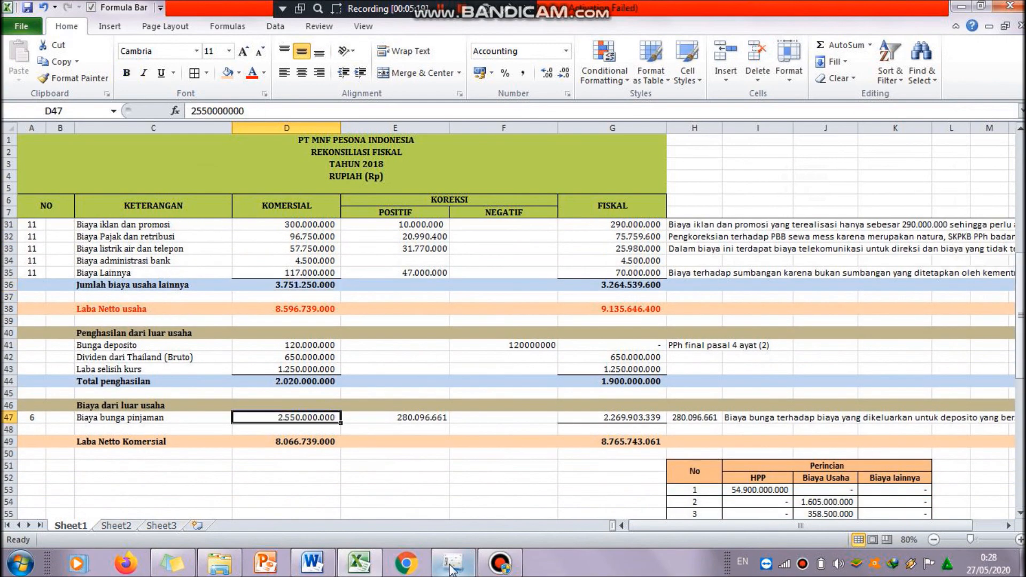
{"action": "left_click", "coordinate": [453, 563]}
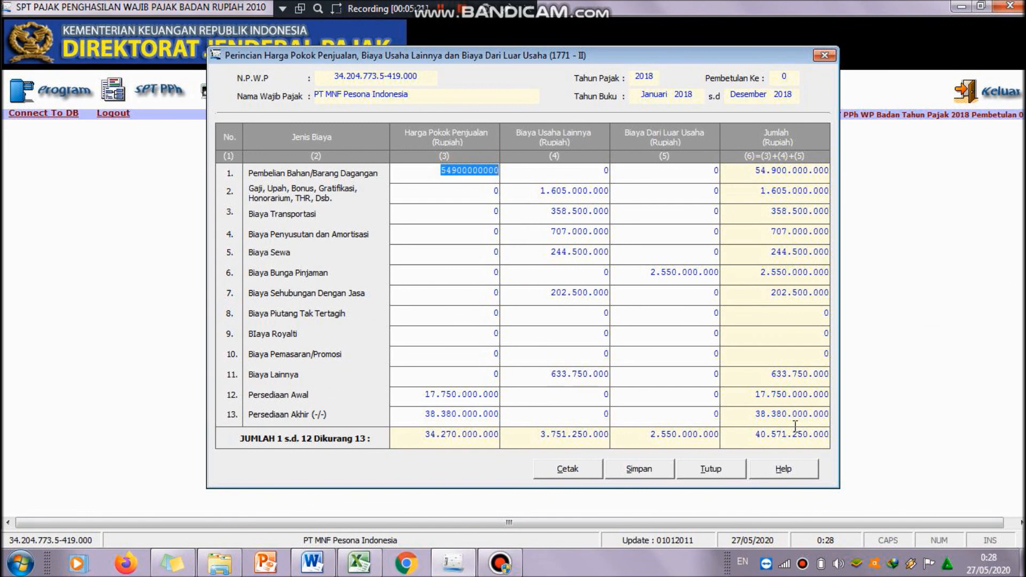
Step: Save the 1771-II cost breakdown, accepting both save confirmations, and close the form
{"action": "left_click", "coordinate": [674, 400]}
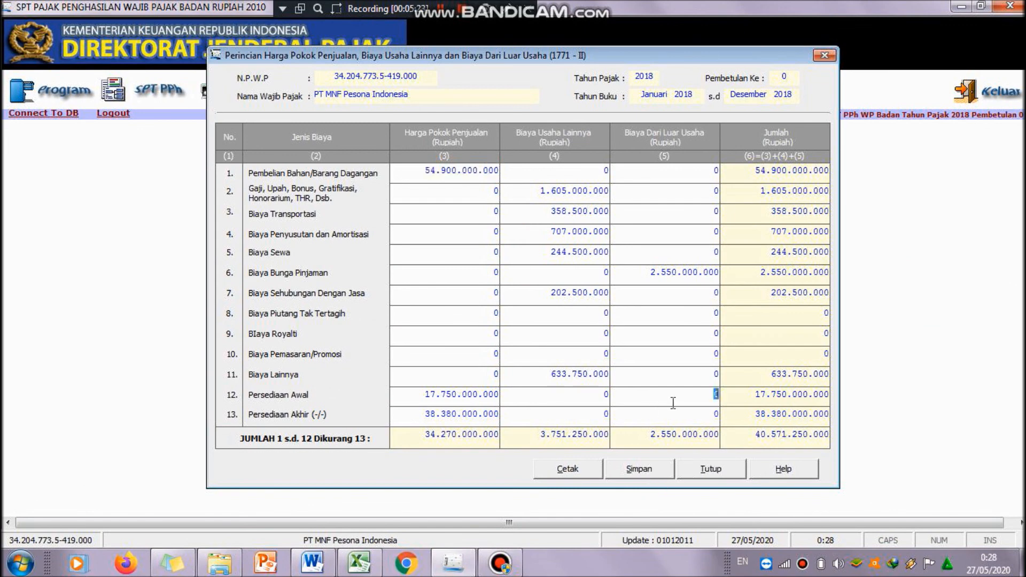
{"action": "left_click", "coordinate": [639, 474]}
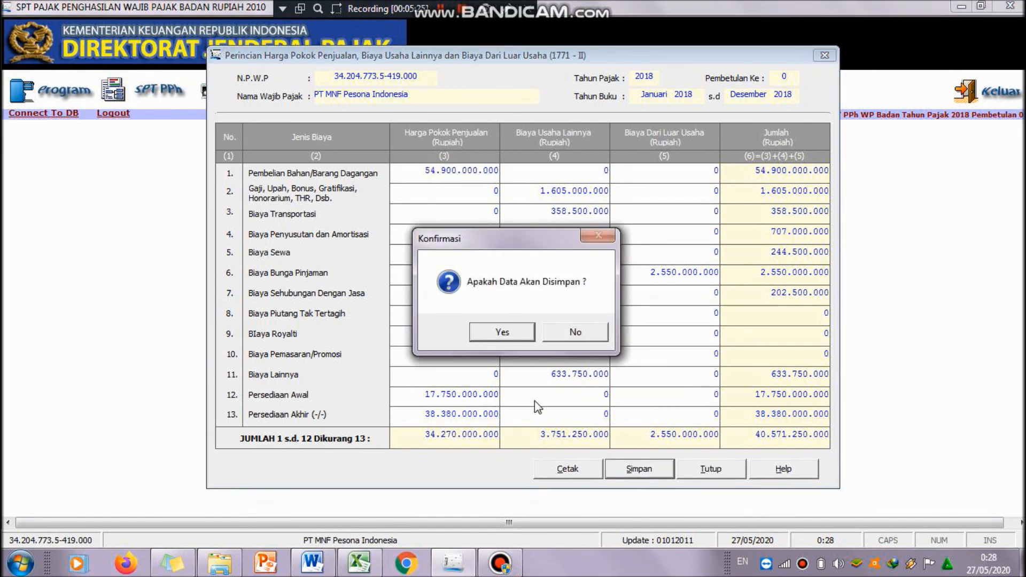
{"action": "left_click", "coordinate": [524, 334]}
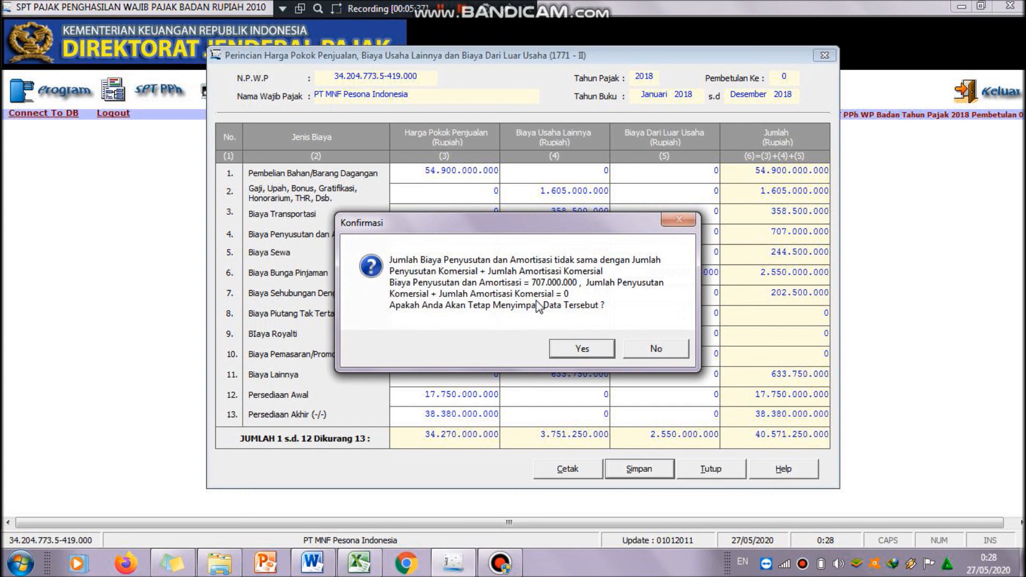
{"action": "left_click", "coordinate": [574, 347]}
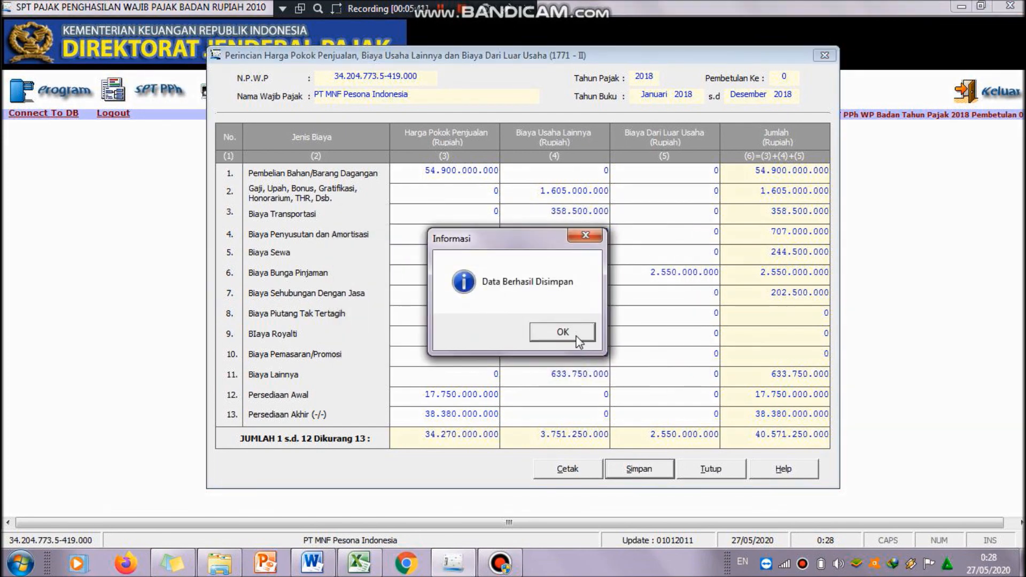
{"action": "left_click", "coordinate": [578, 342]}
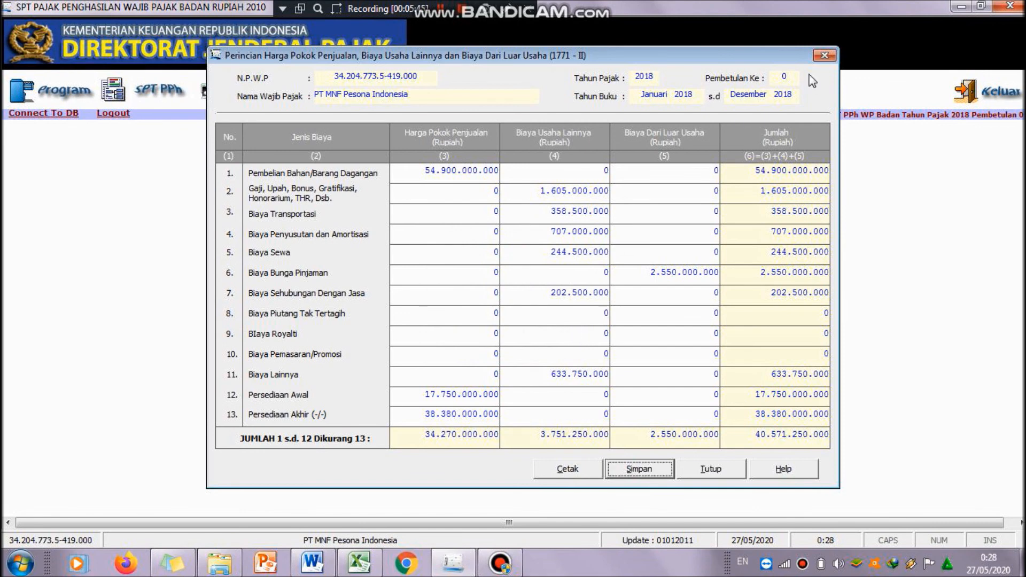
{"action": "left_click", "coordinate": [735, 473]}
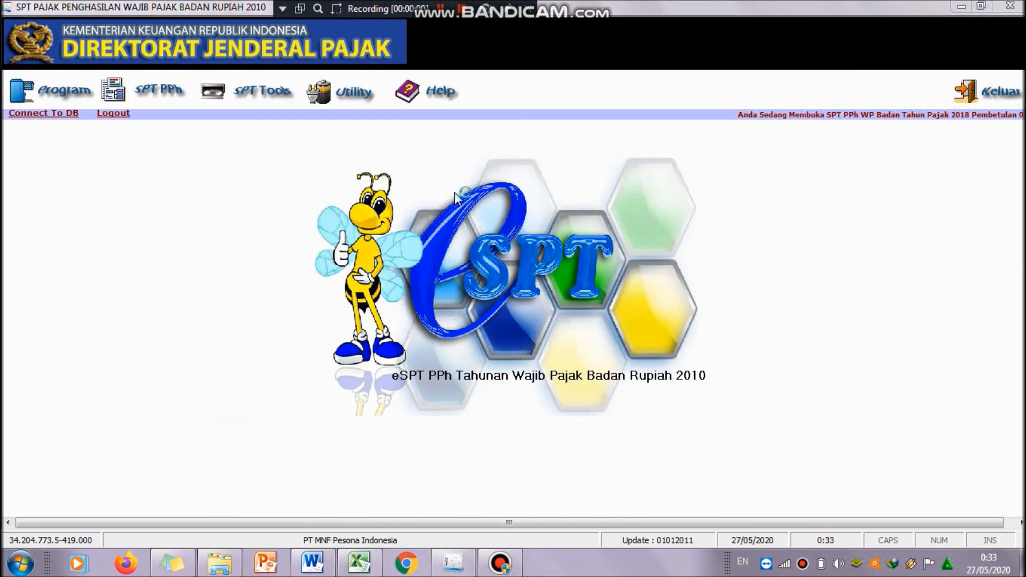